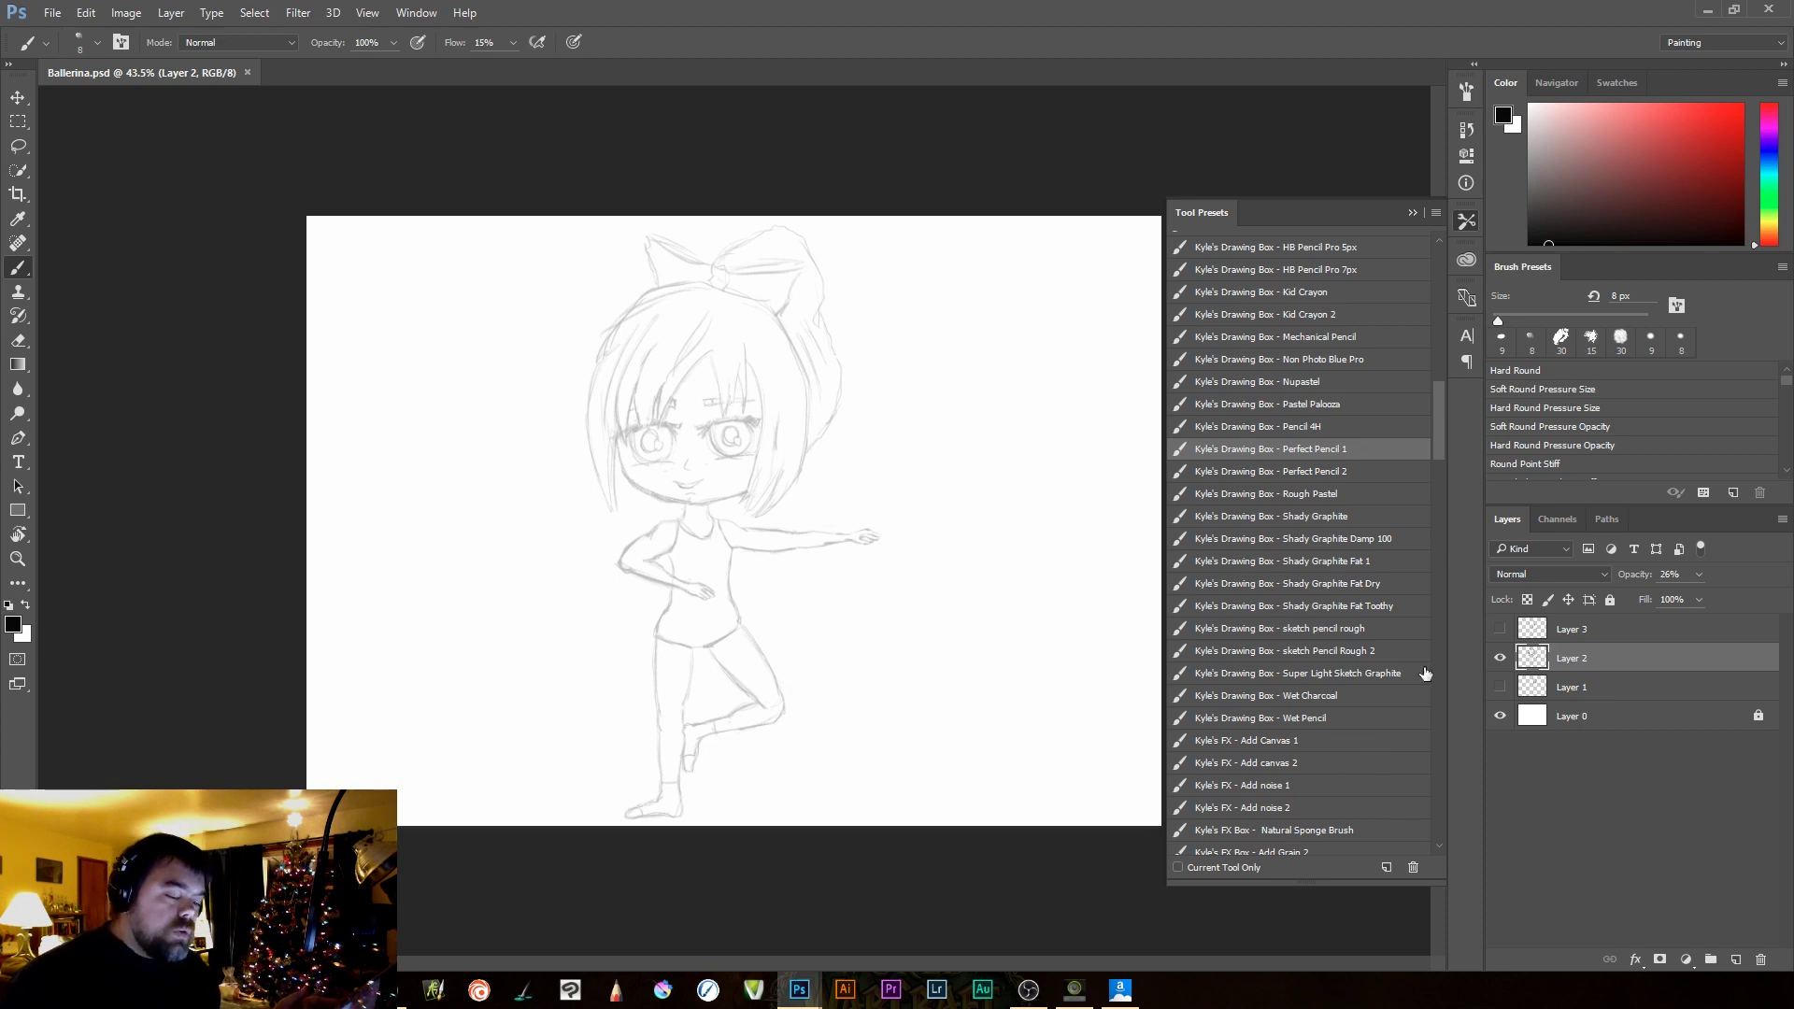
Add a new layer and move it to the top of the stack, above Layer 3
click(1501, 659)
click(1502, 665)
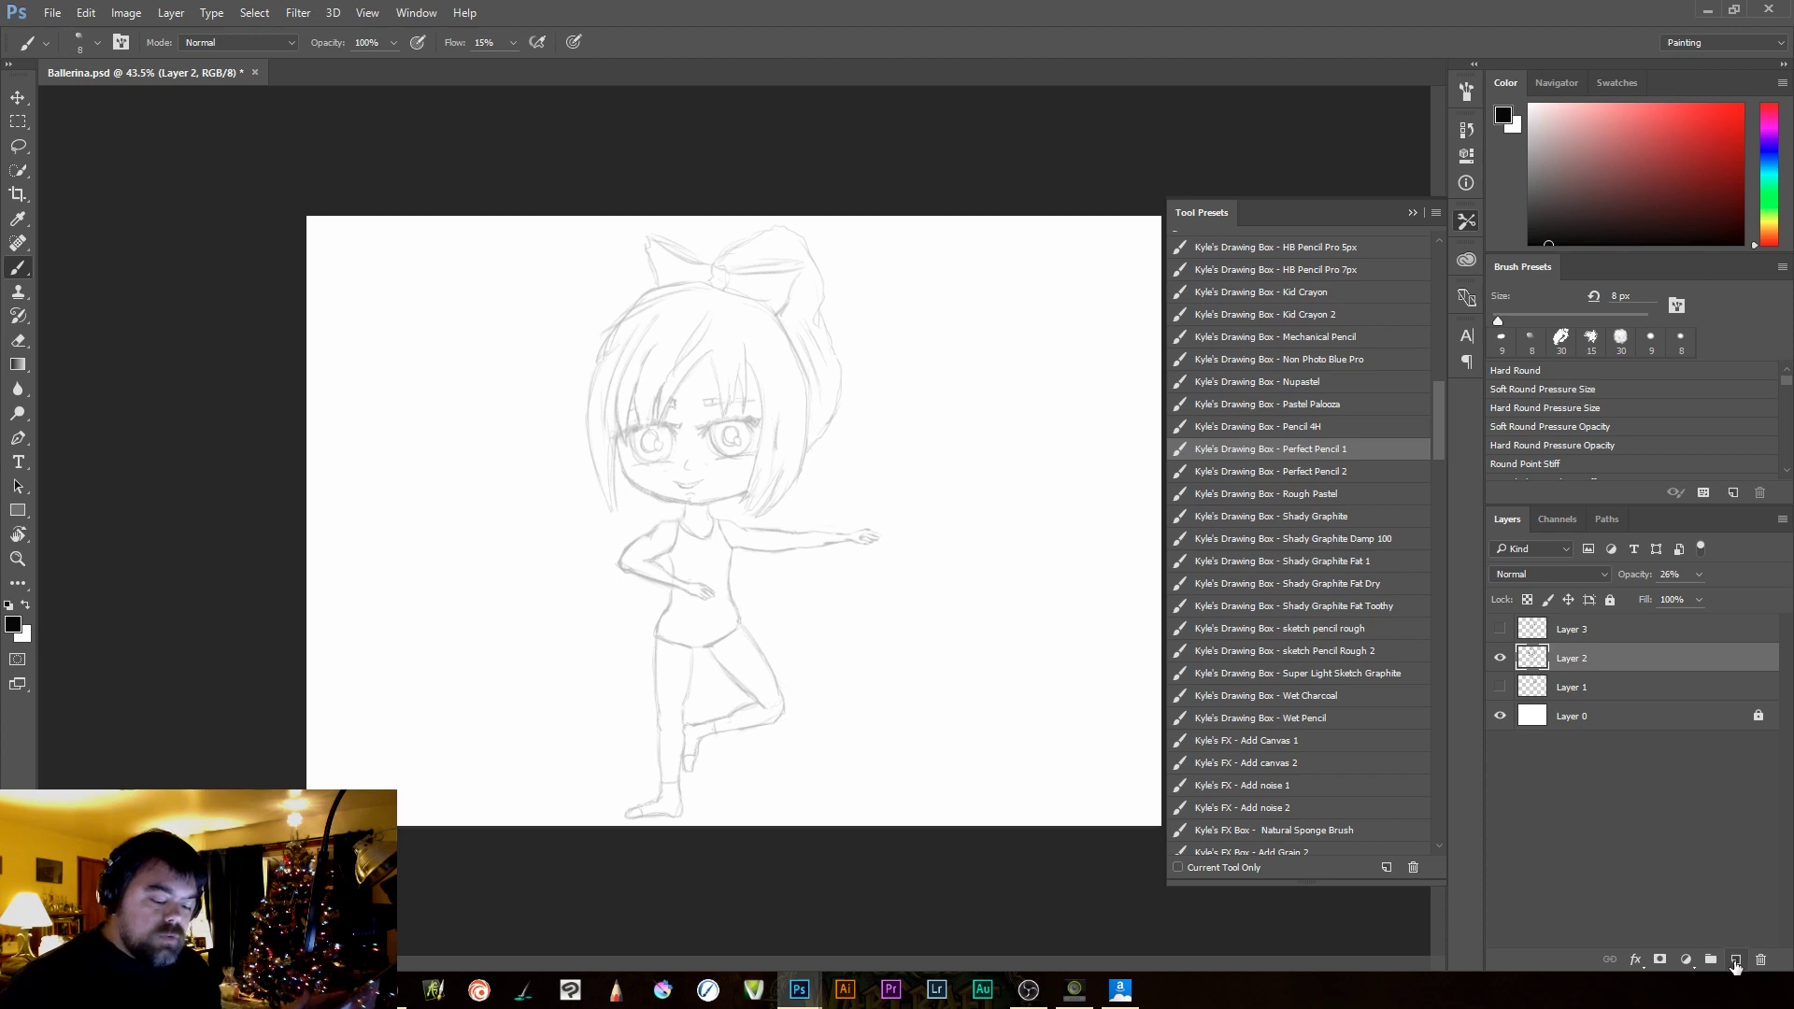
click(1735, 953)
drag(1582, 660, 1578, 630)
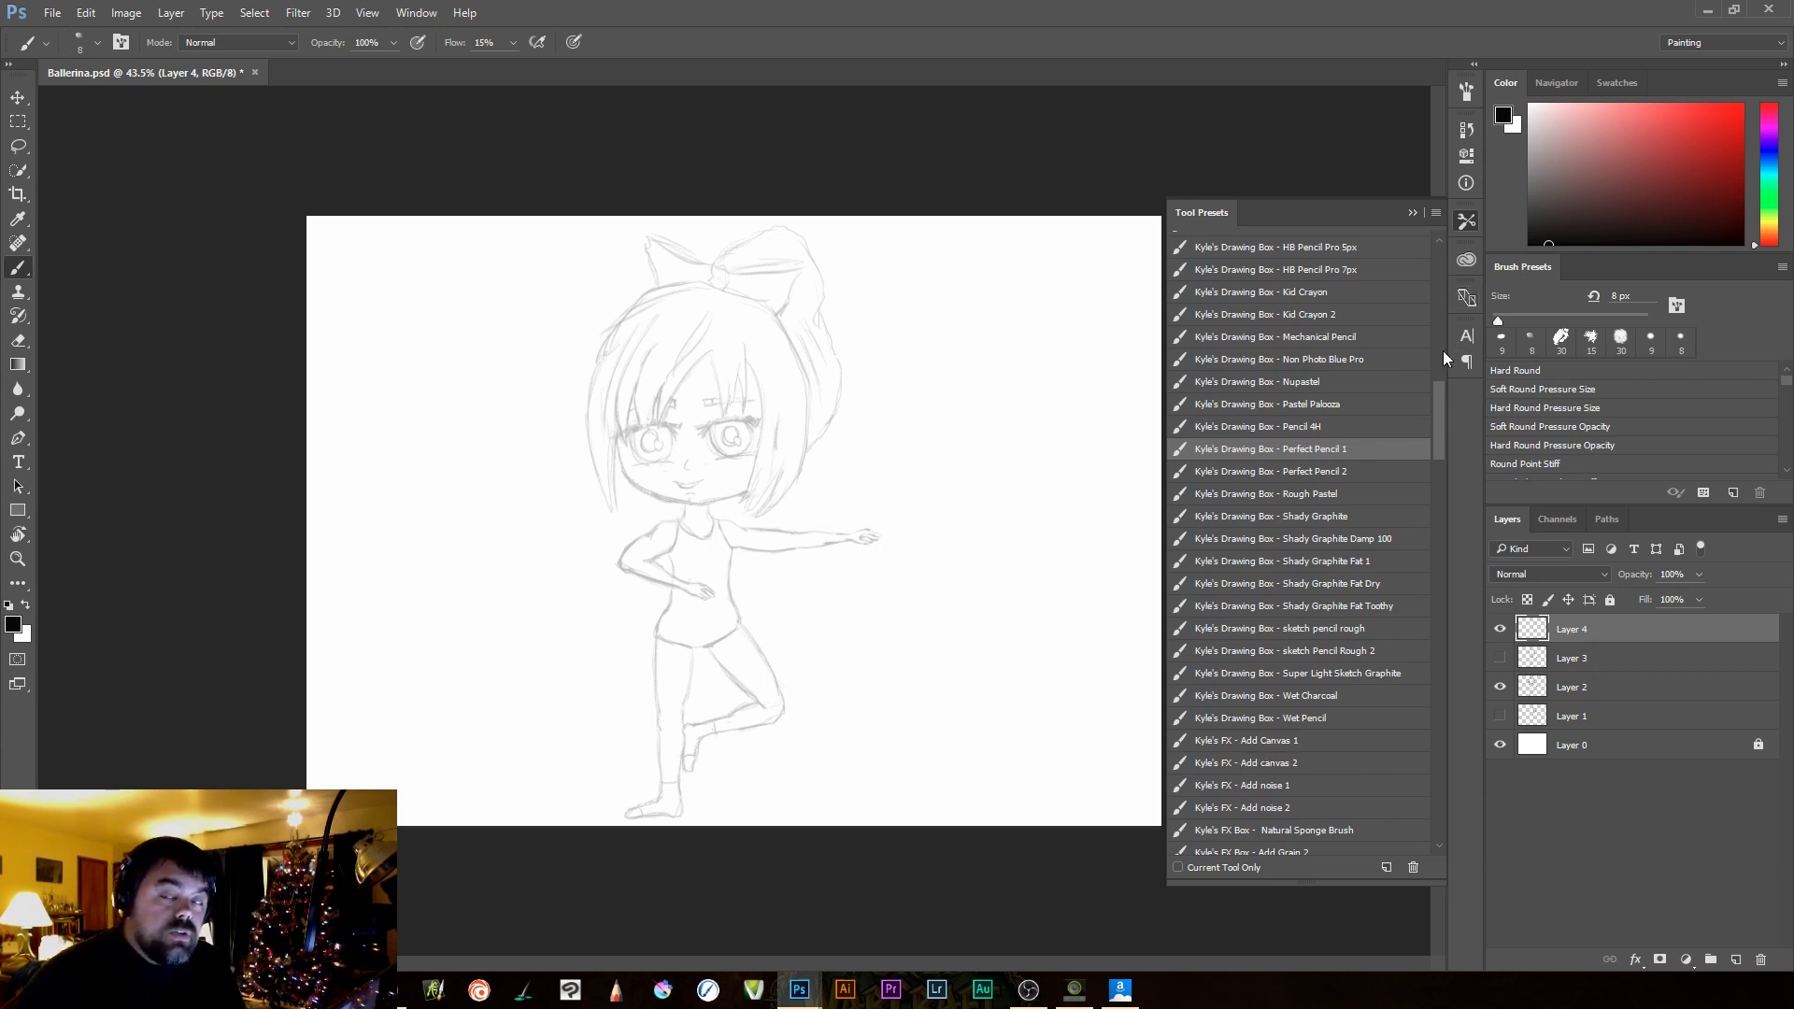
Choose the Kyle's Inkbox - Scratchy Nib Tilt brush preset, trying one stroke beside the figure and undoing it
drag(1440, 434, 1411, 643)
click(1321, 644)
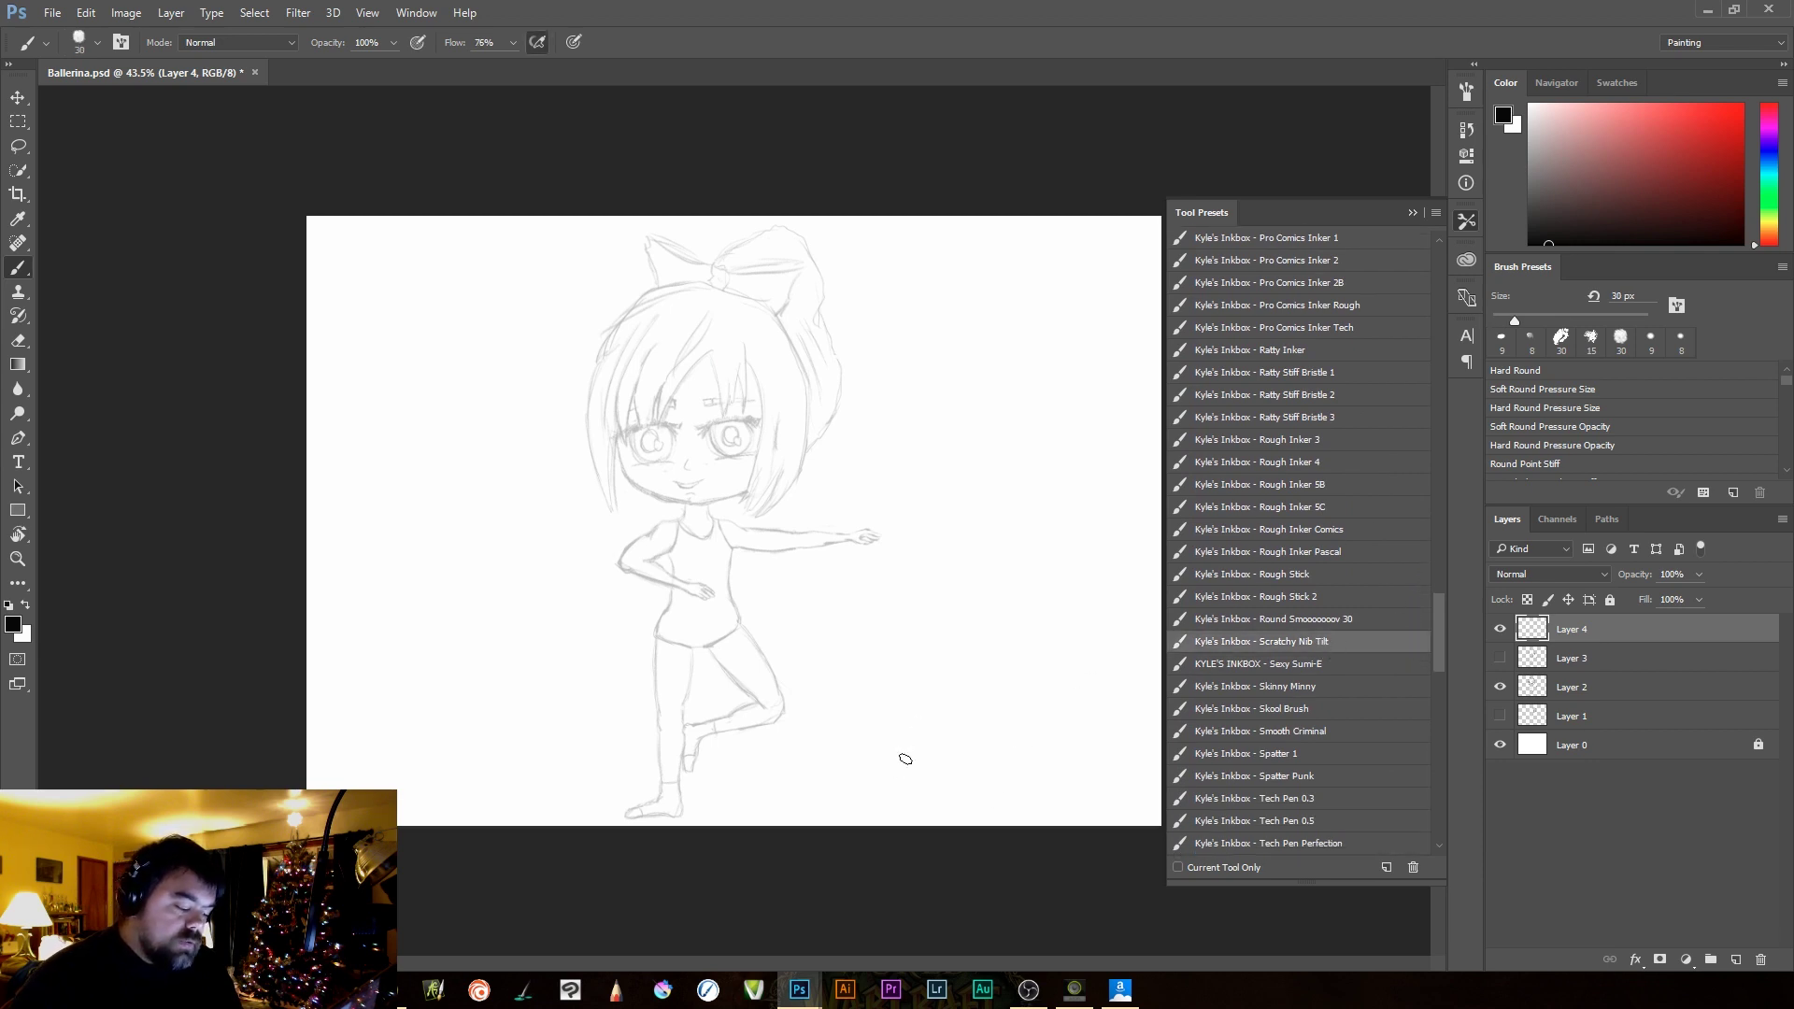
drag(895, 769, 983, 671)
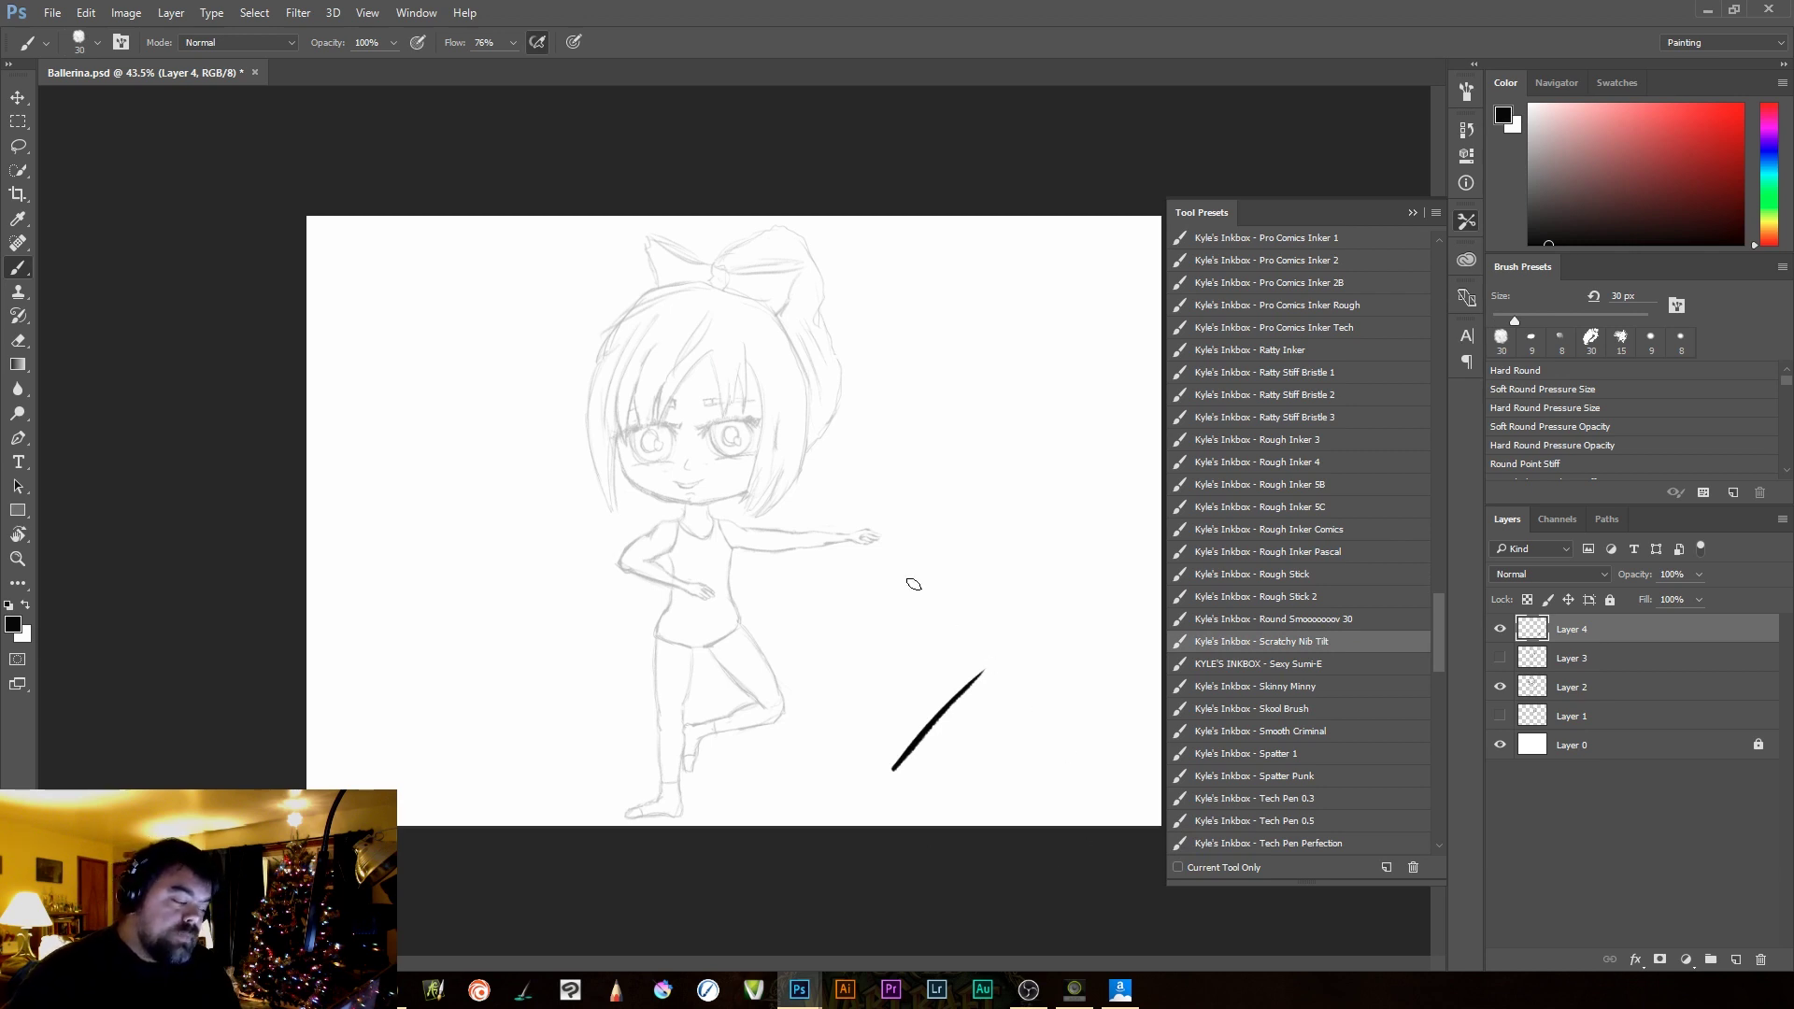
key(ctrl+z)
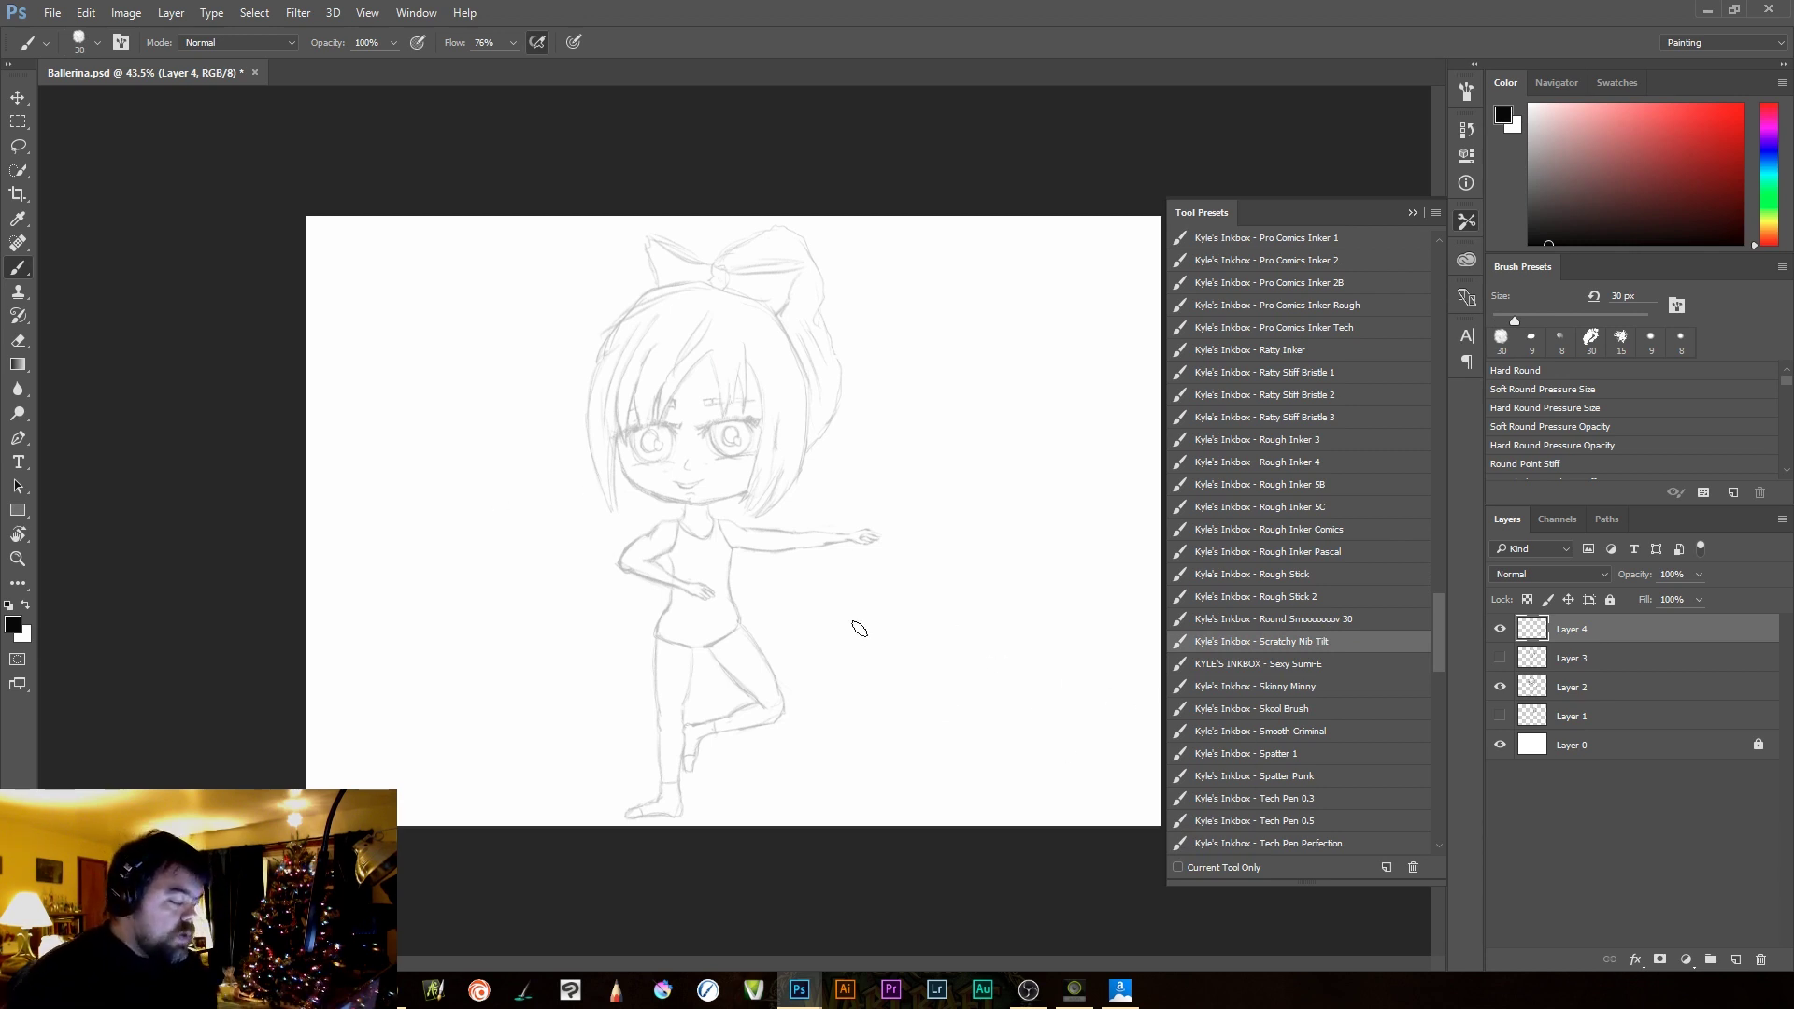
Move Layer 4 below Layer 3 so it sits directly above the Layer 2 sketch
scroll(825, 633, up, 5)
drag(854, 717, 1082, 417)
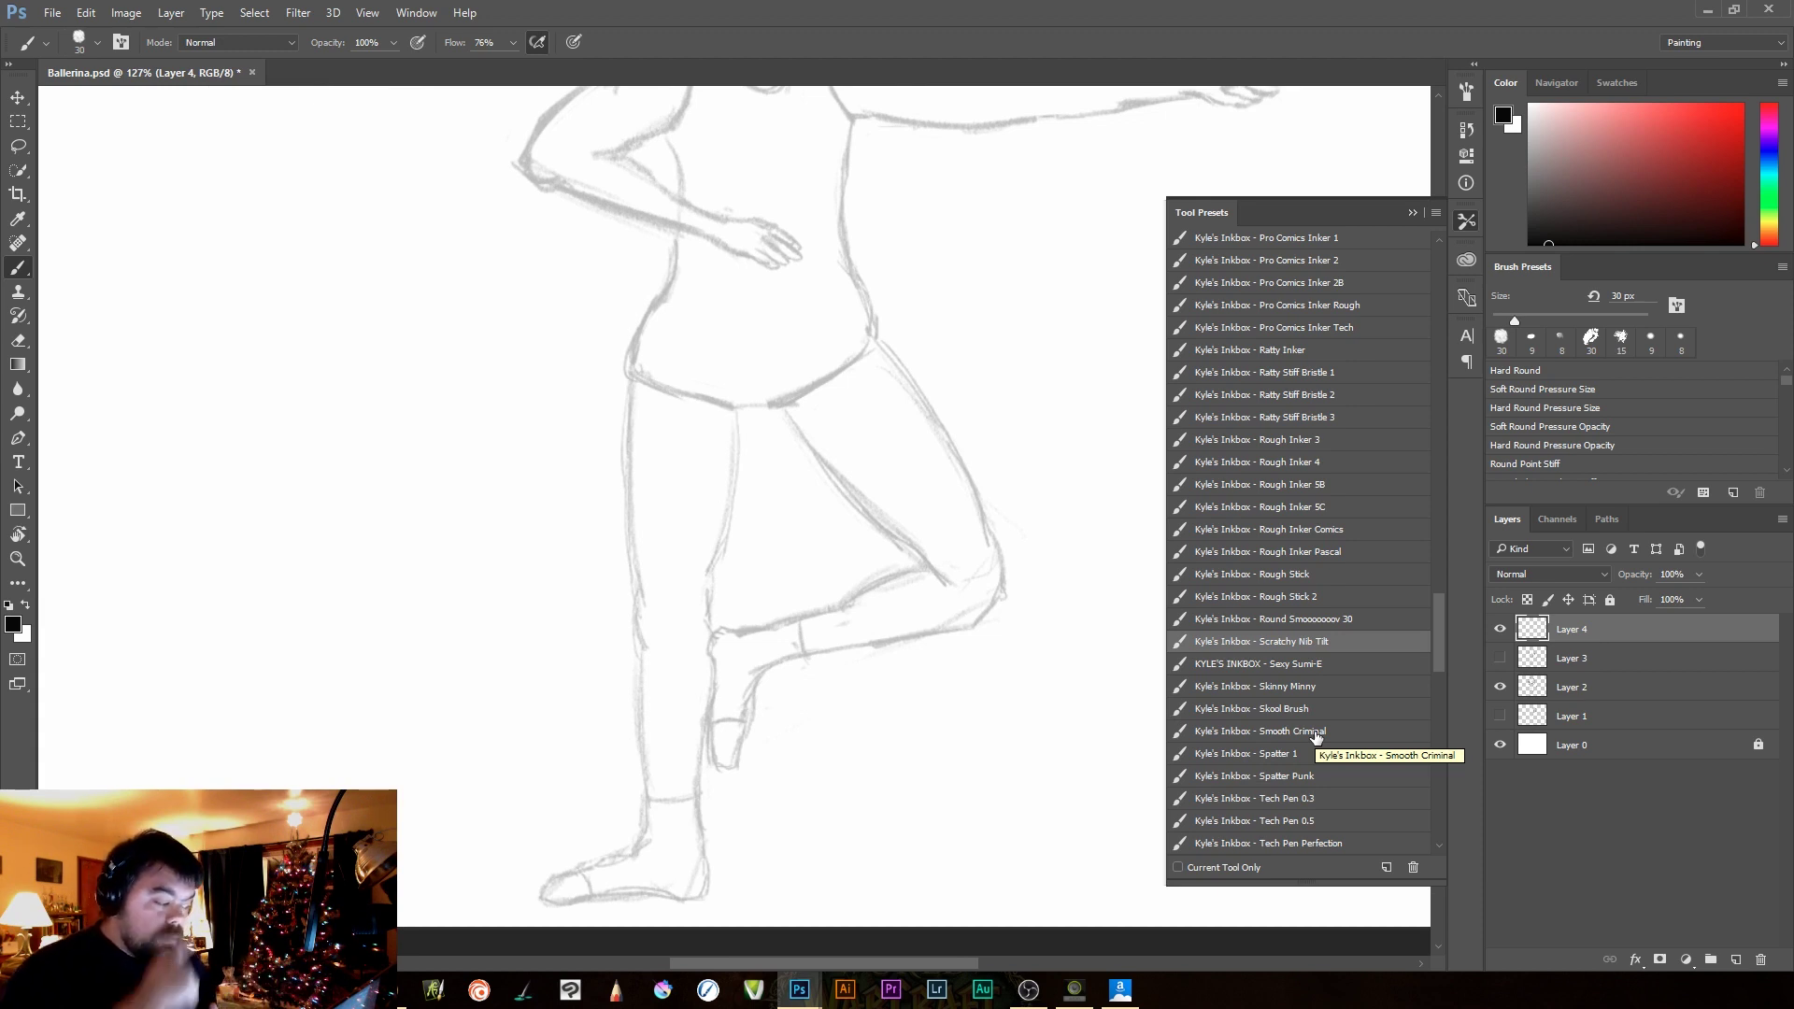
drag(831, 560, 883, 558)
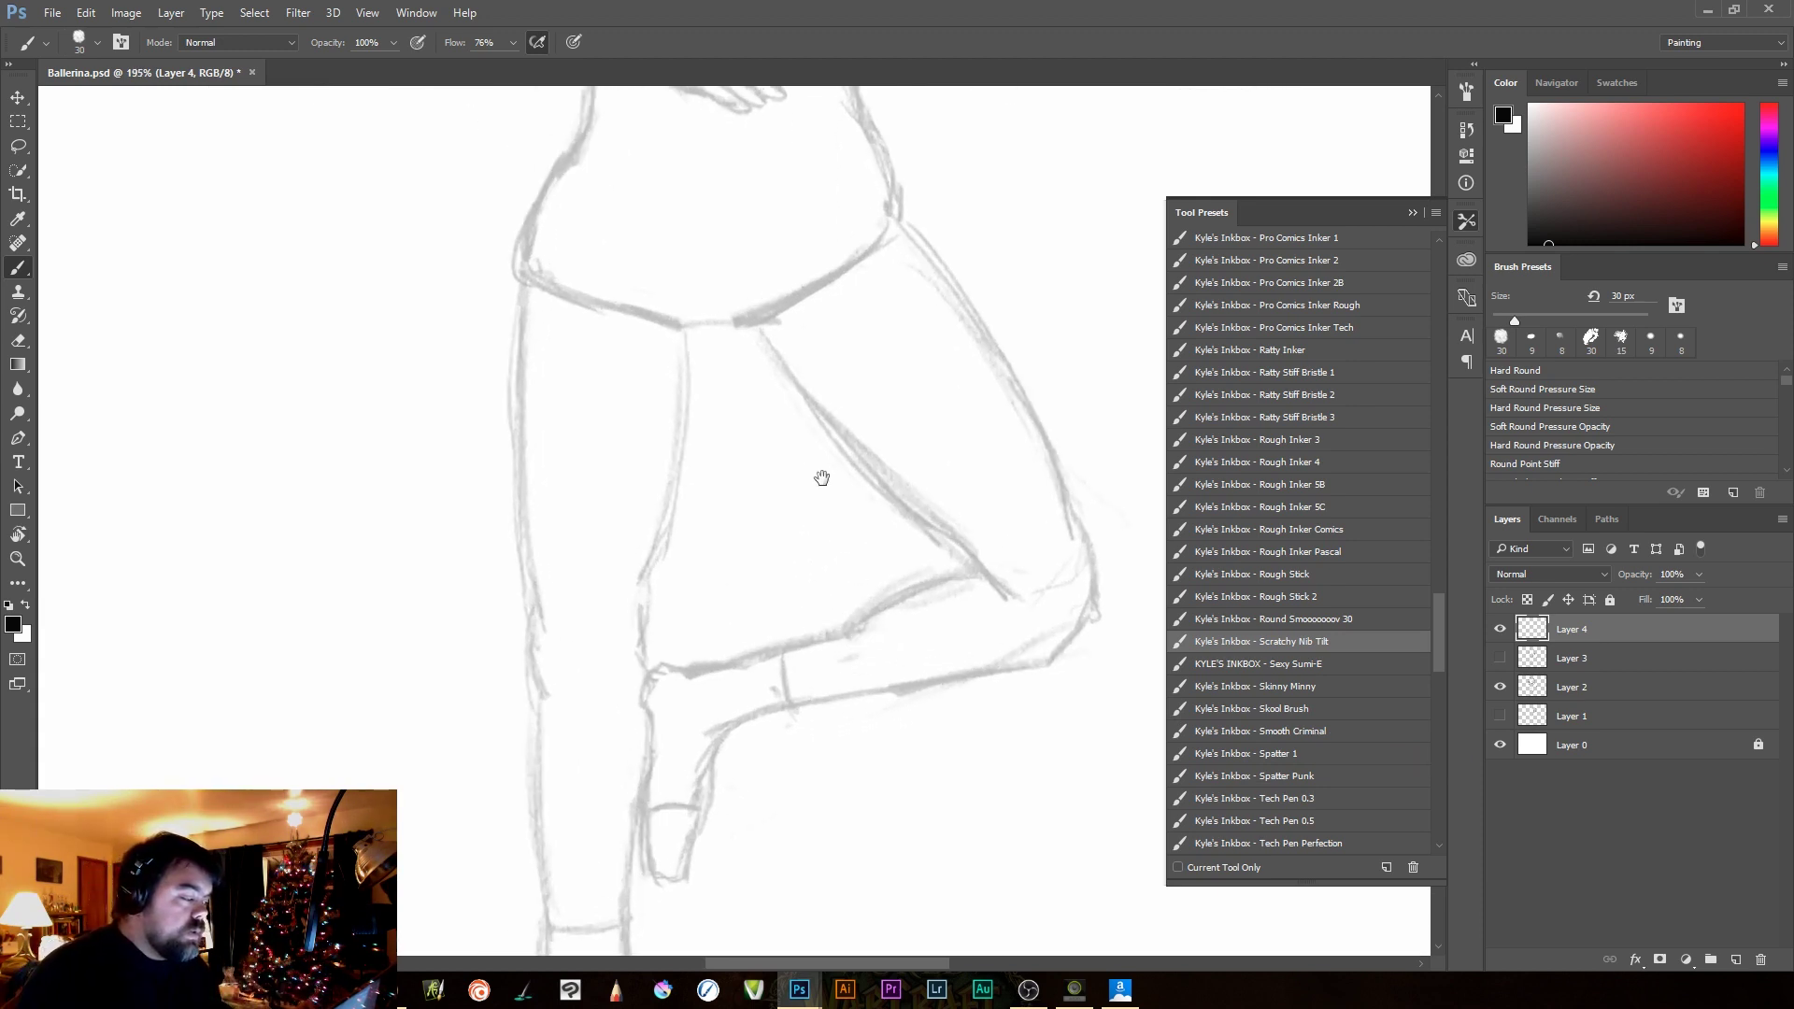
drag(822, 478, 989, 720)
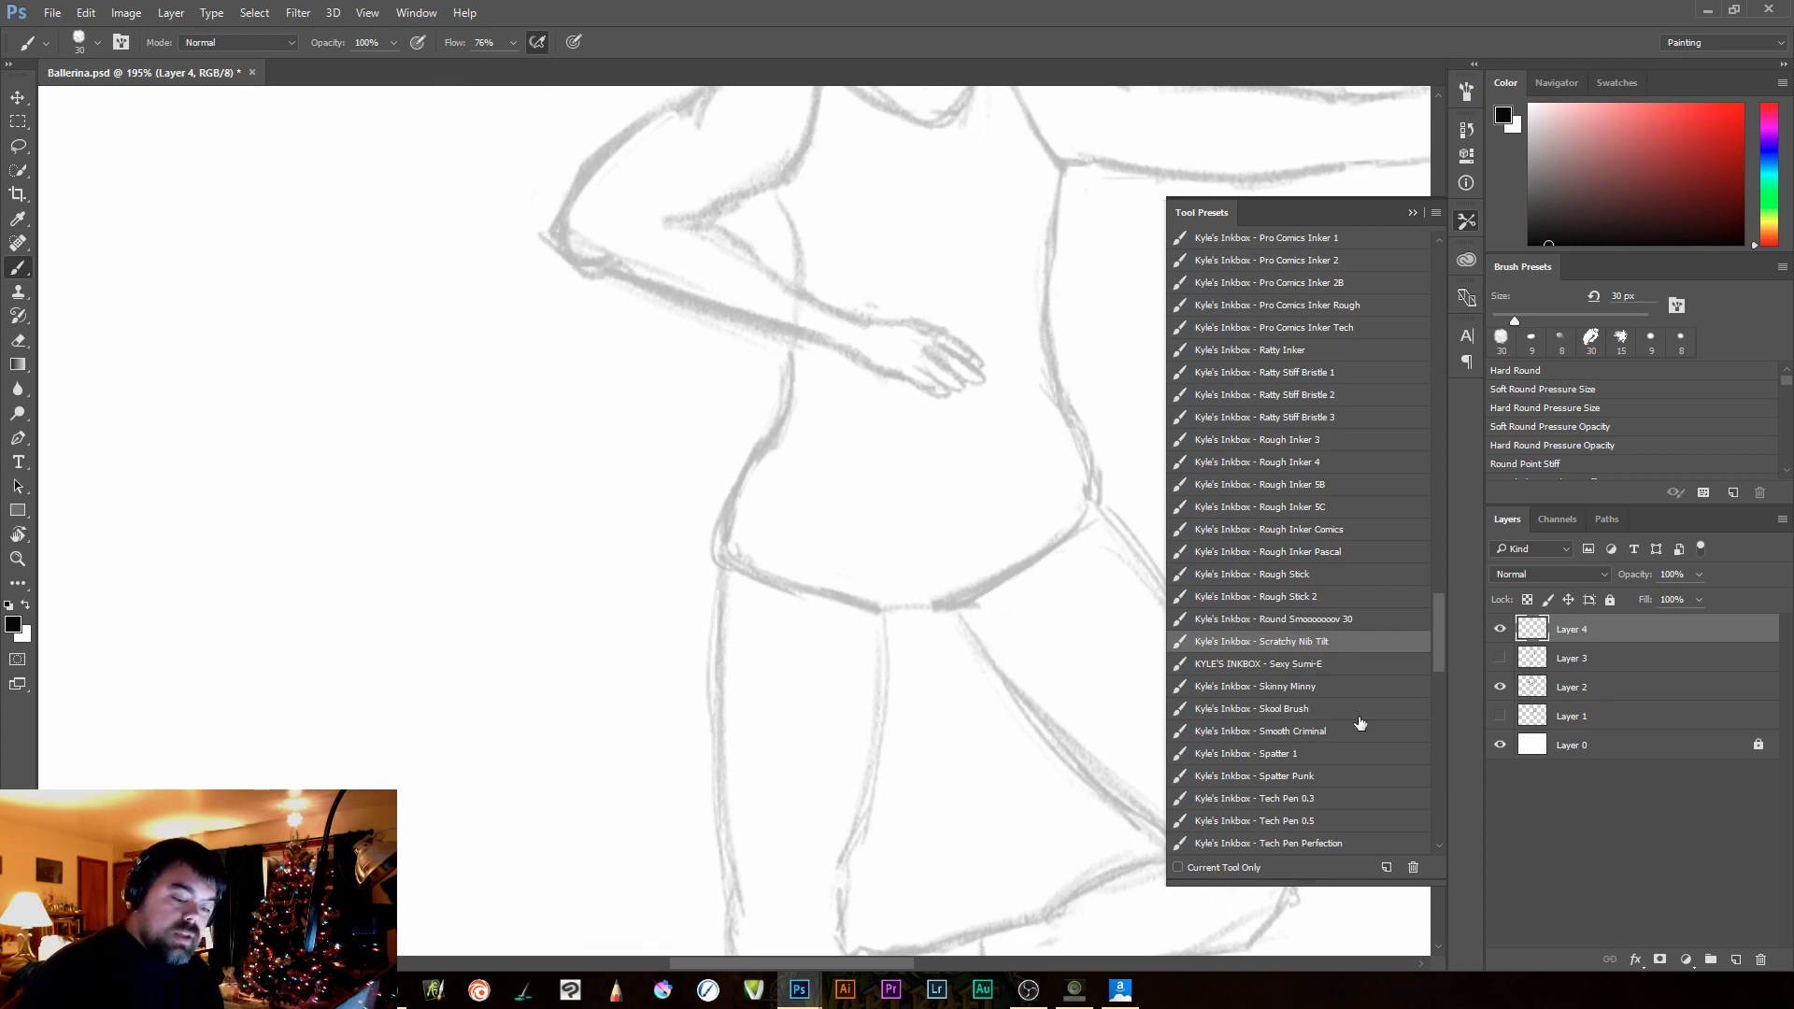
click(1593, 696)
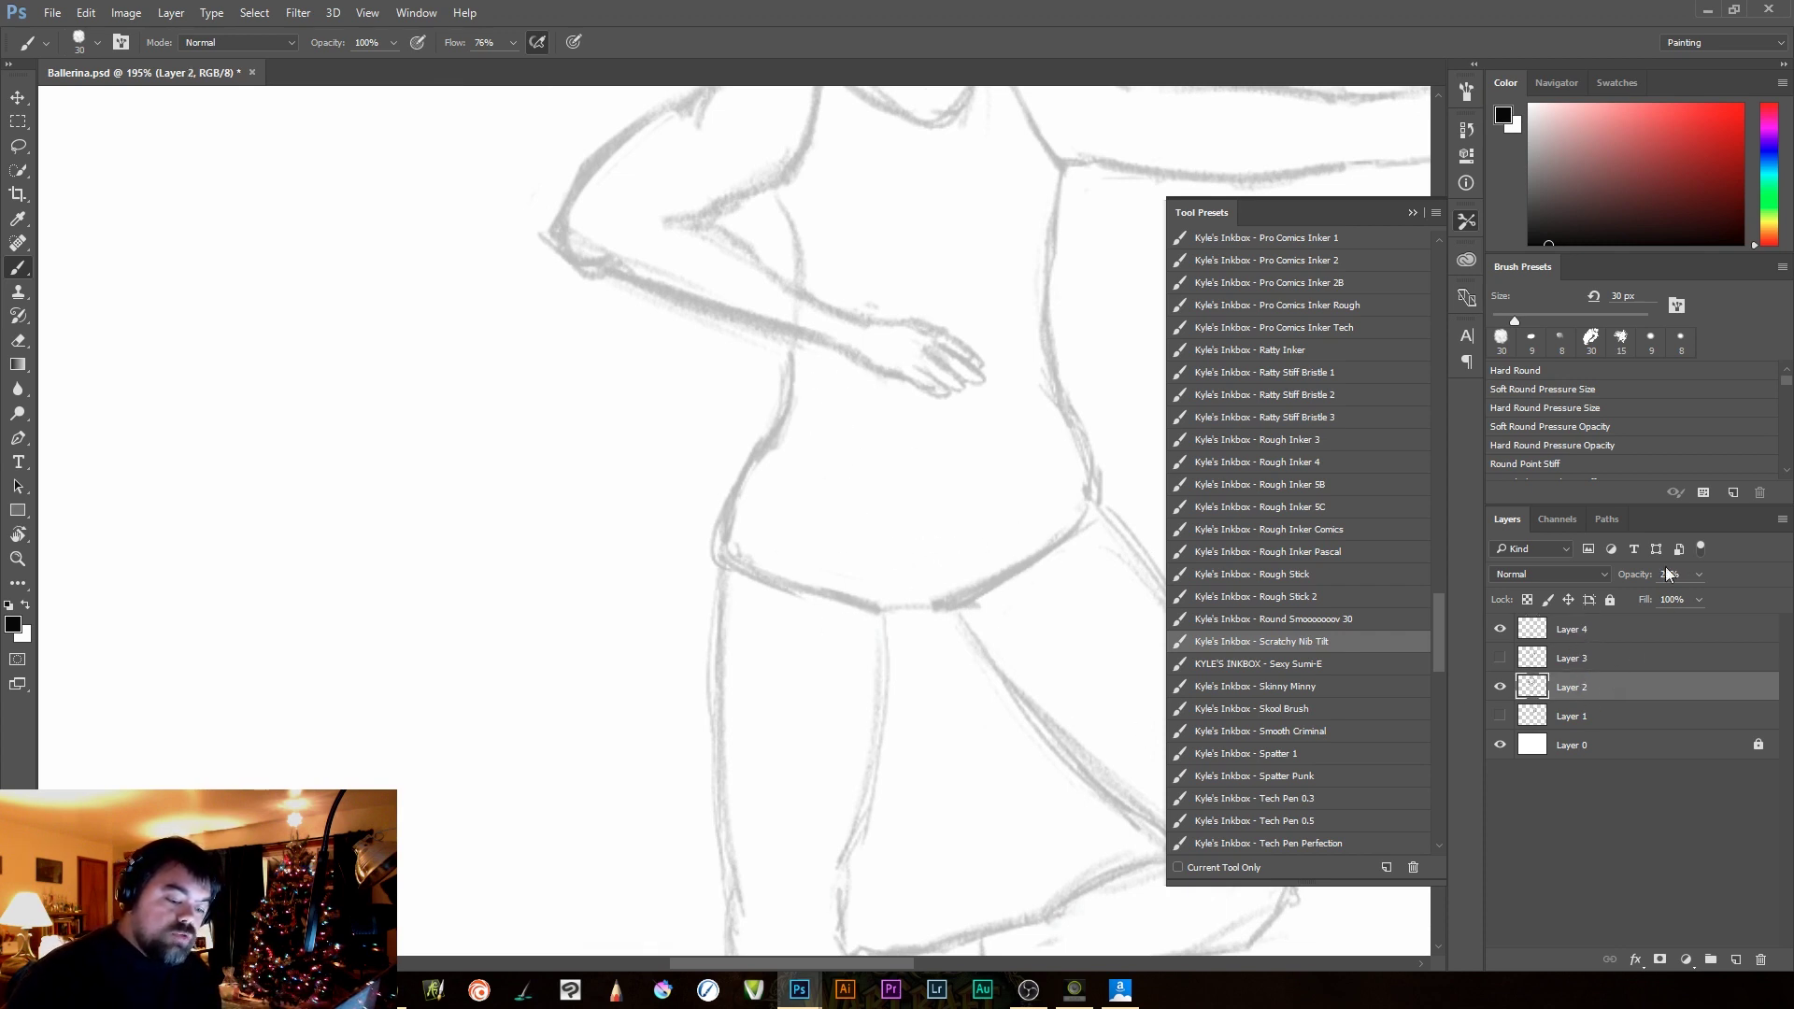
click(1579, 633)
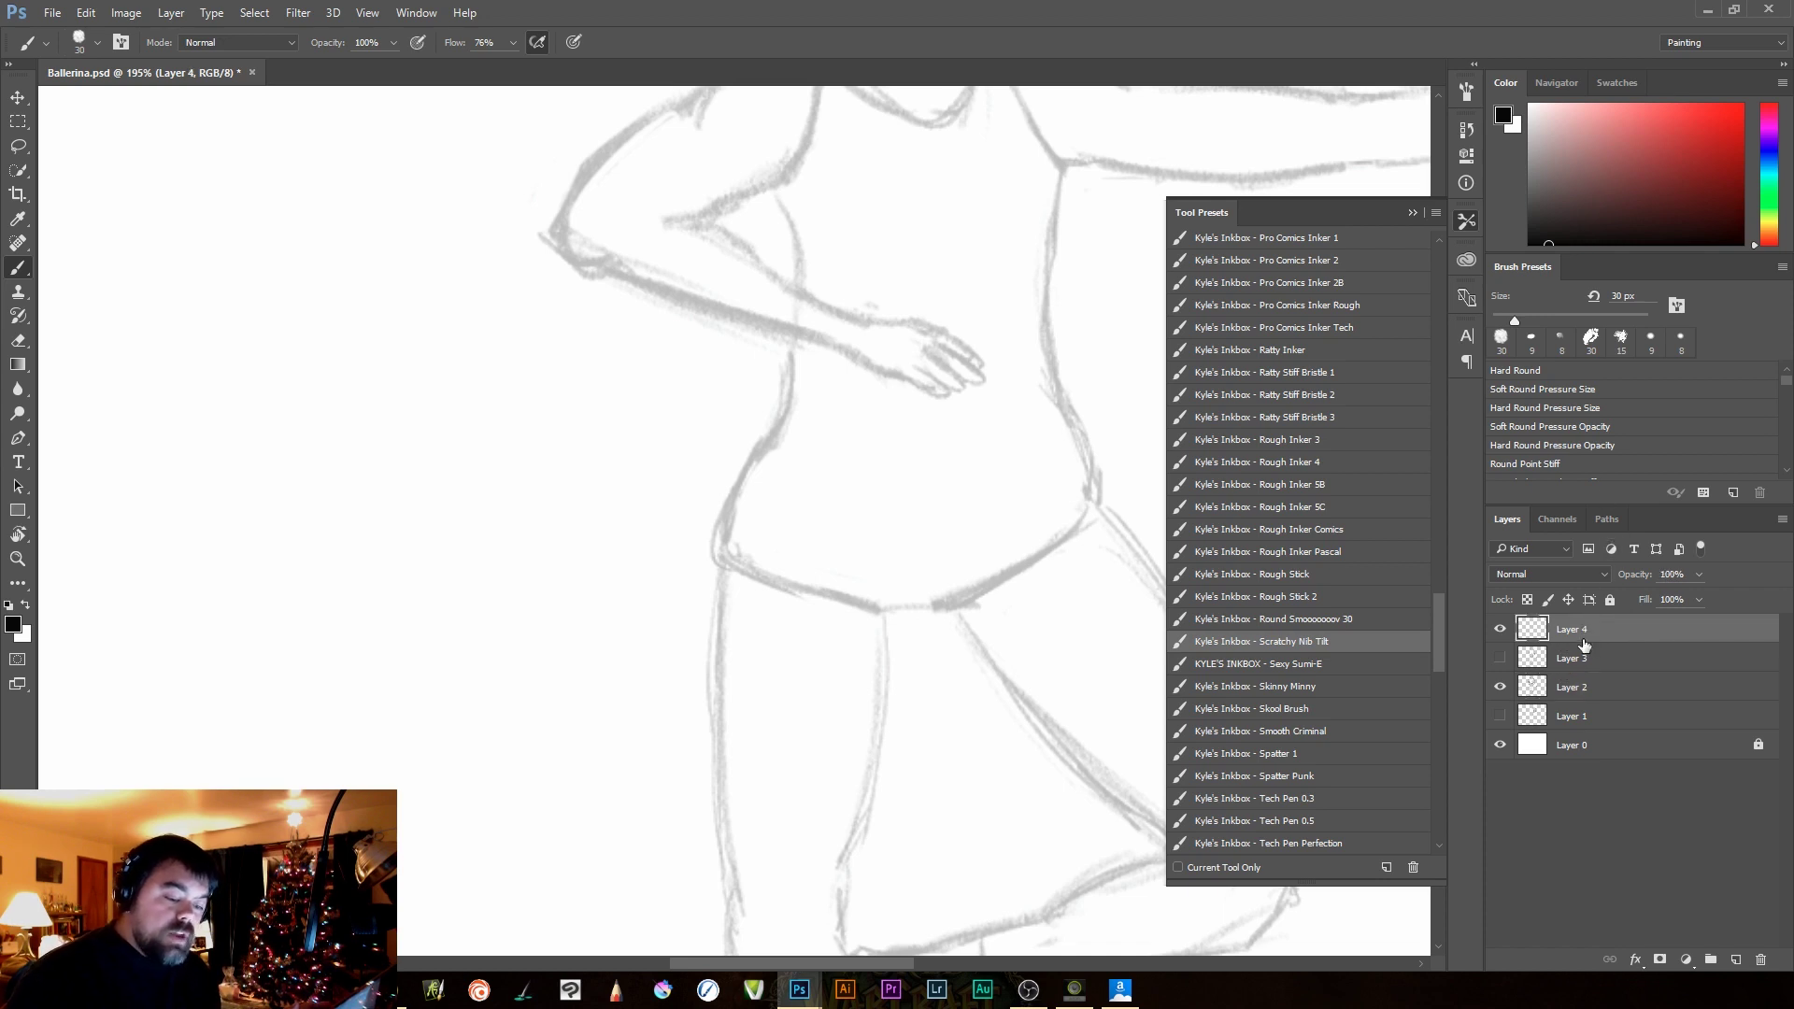
drag(1579, 637, 1587, 665)
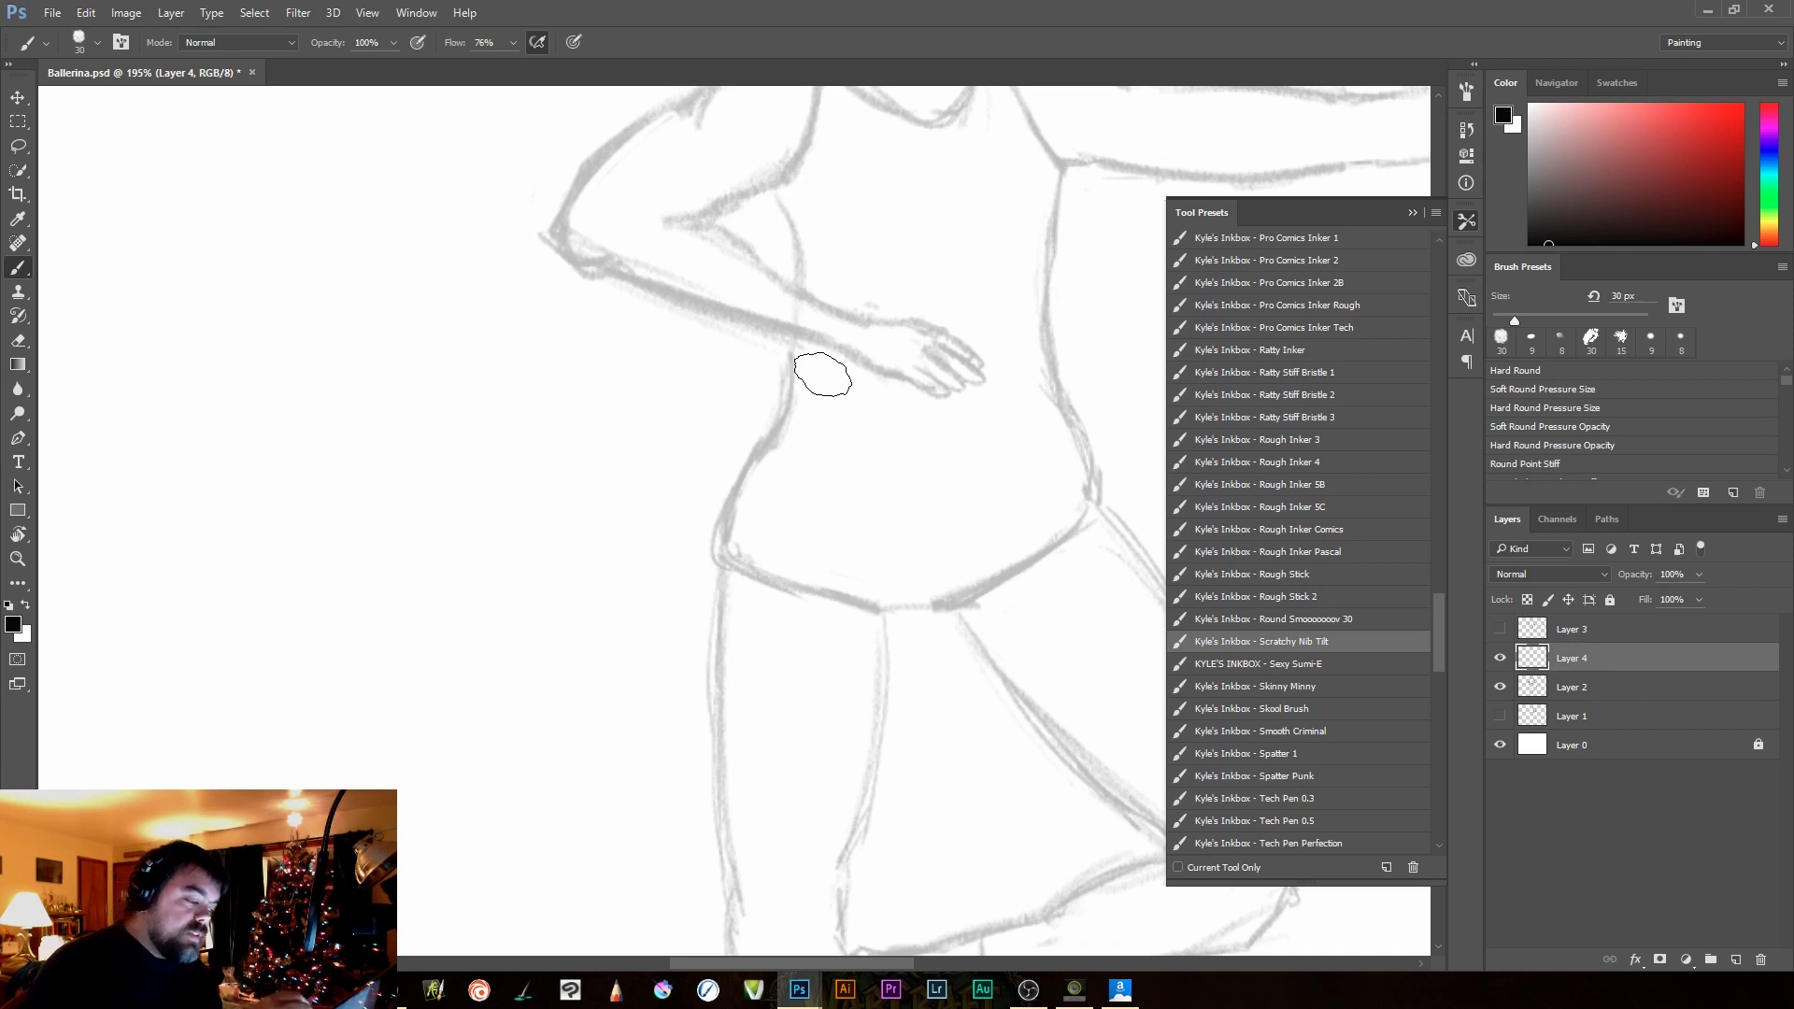
Reduce the brush size to 6 px, trying strokes at different sizes and undoing them
mouse_move(799, 355)
mouse_down()
mouse_move(793, 429)
mouse_move(712, 558)
mouse_up()
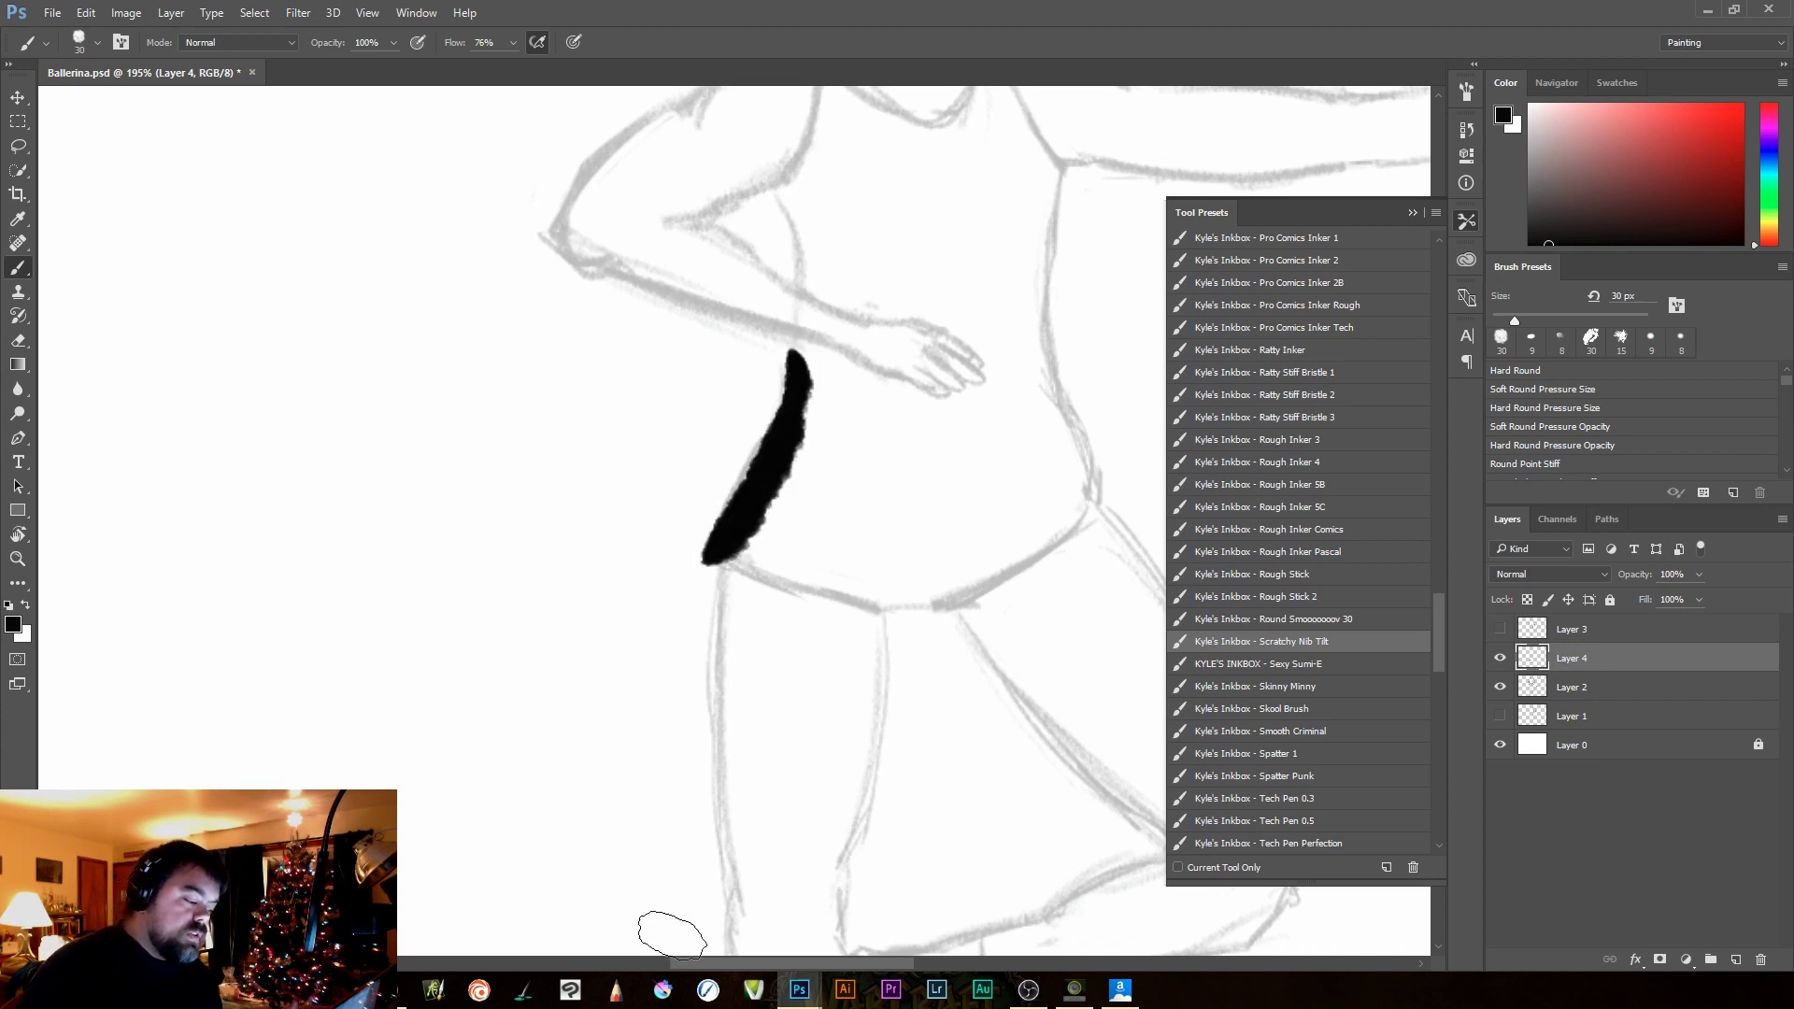
key(ctrl+z)
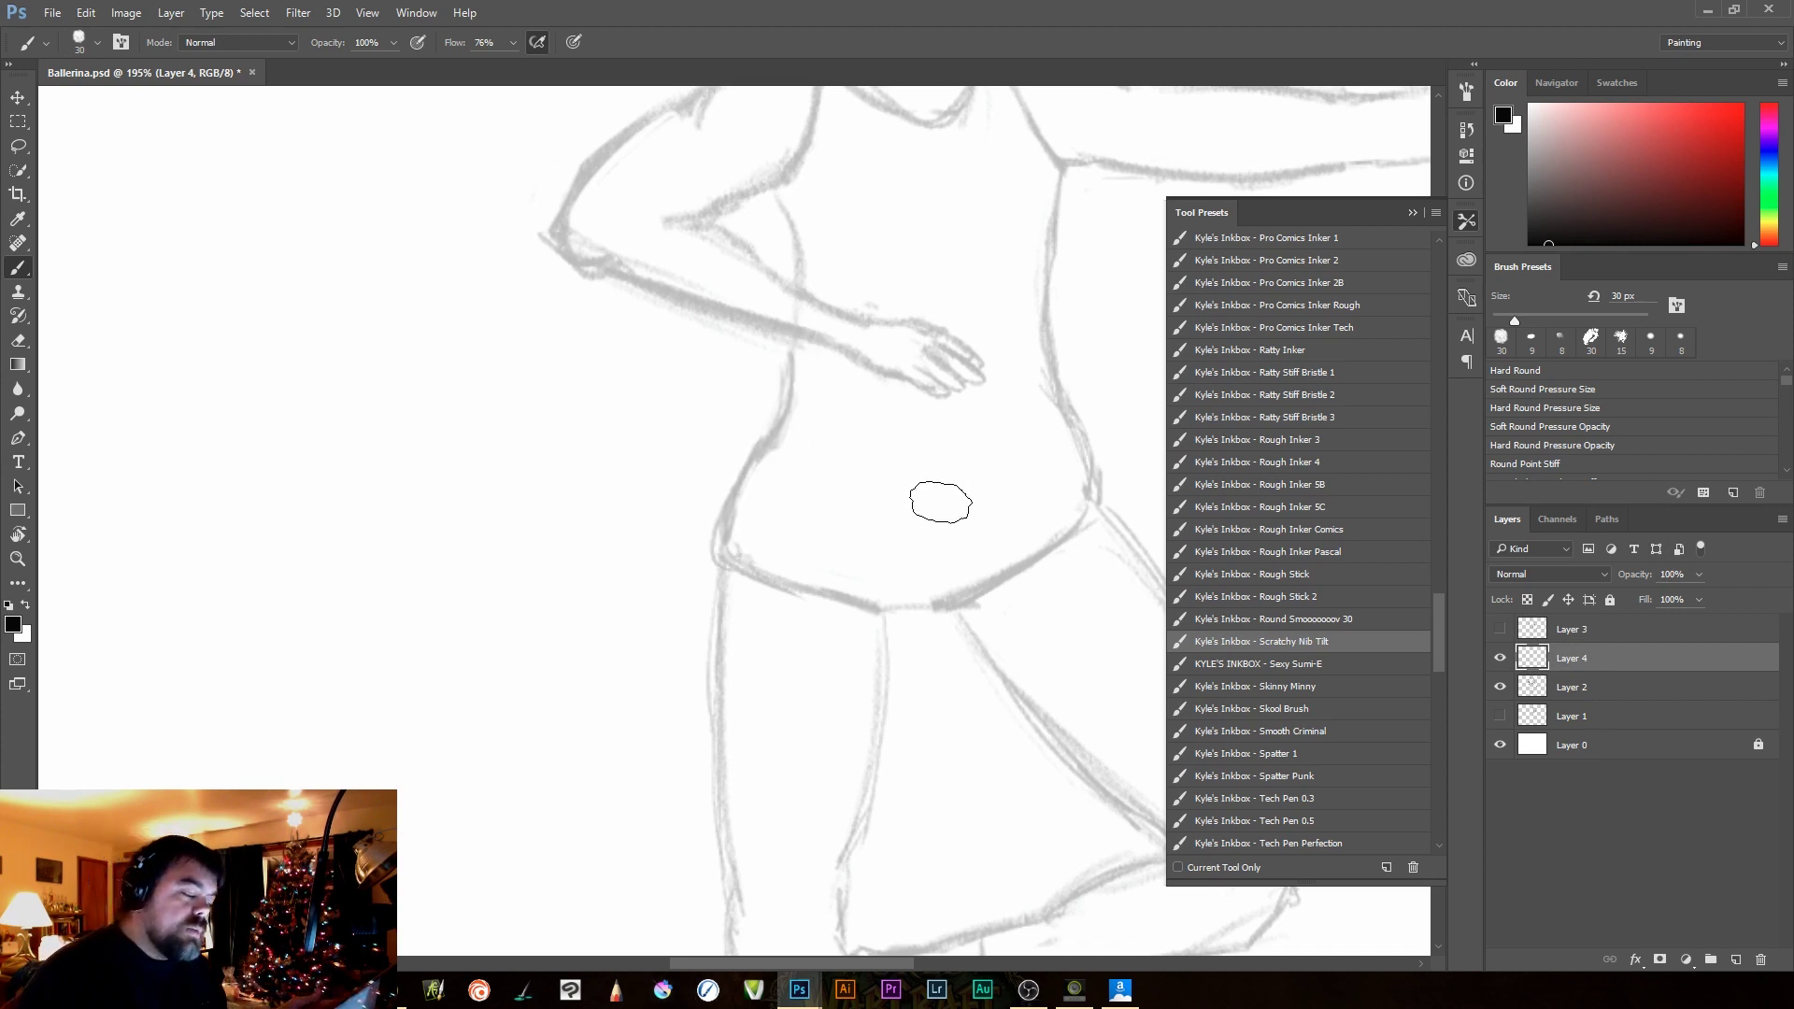
key(bracketleft)
key(bracketleft)
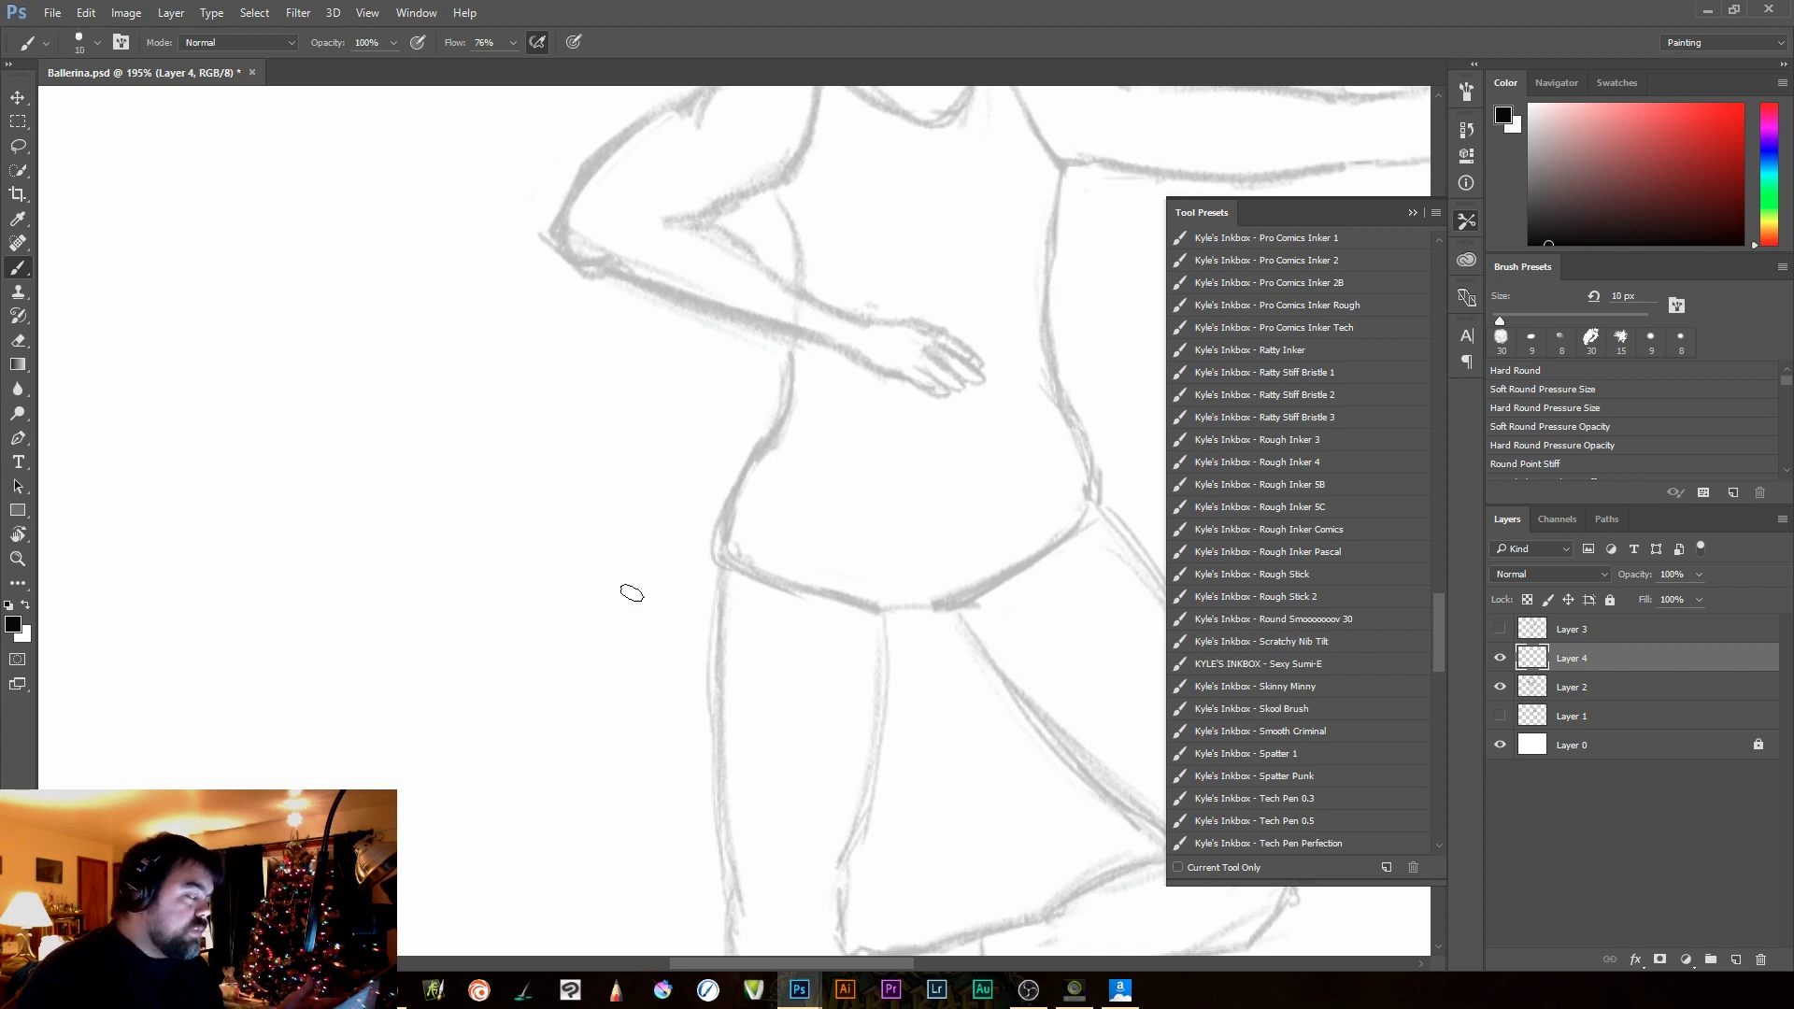
drag(444, 724, 516, 528)
key(bracketleft)
key(bracketleft)
key(bracketleft)
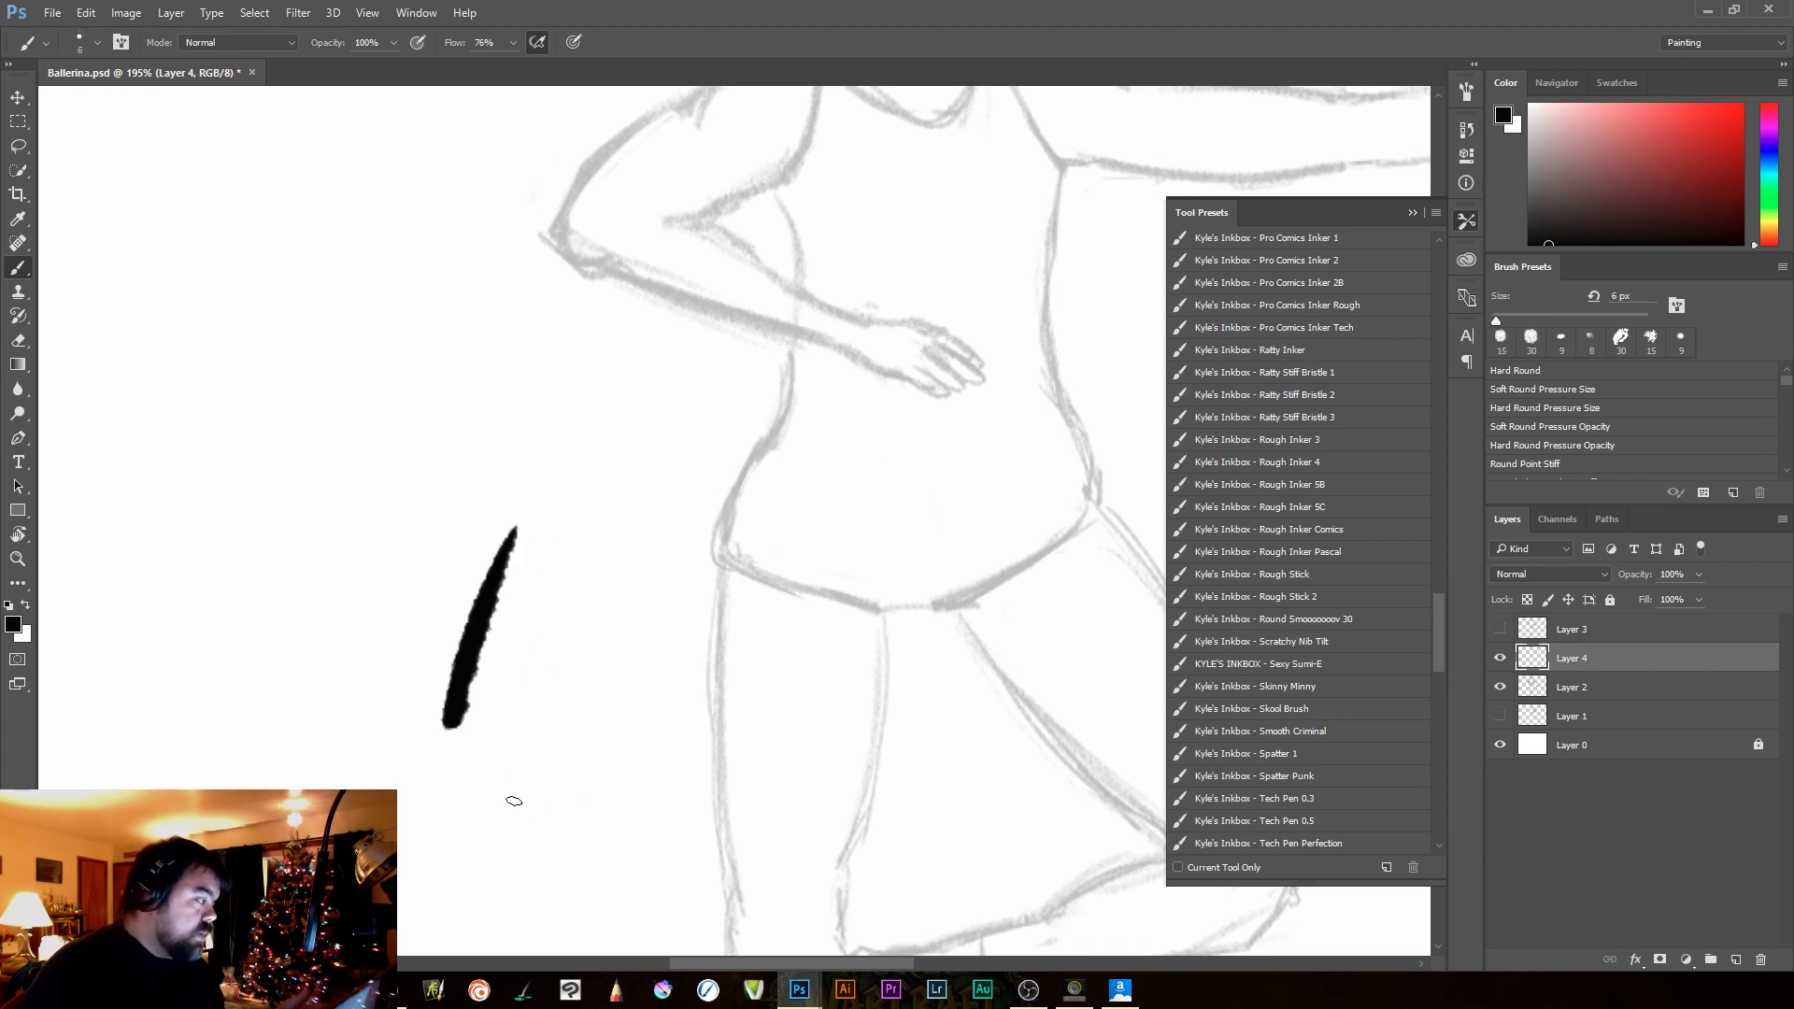
drag(512, 822, 591, 586)
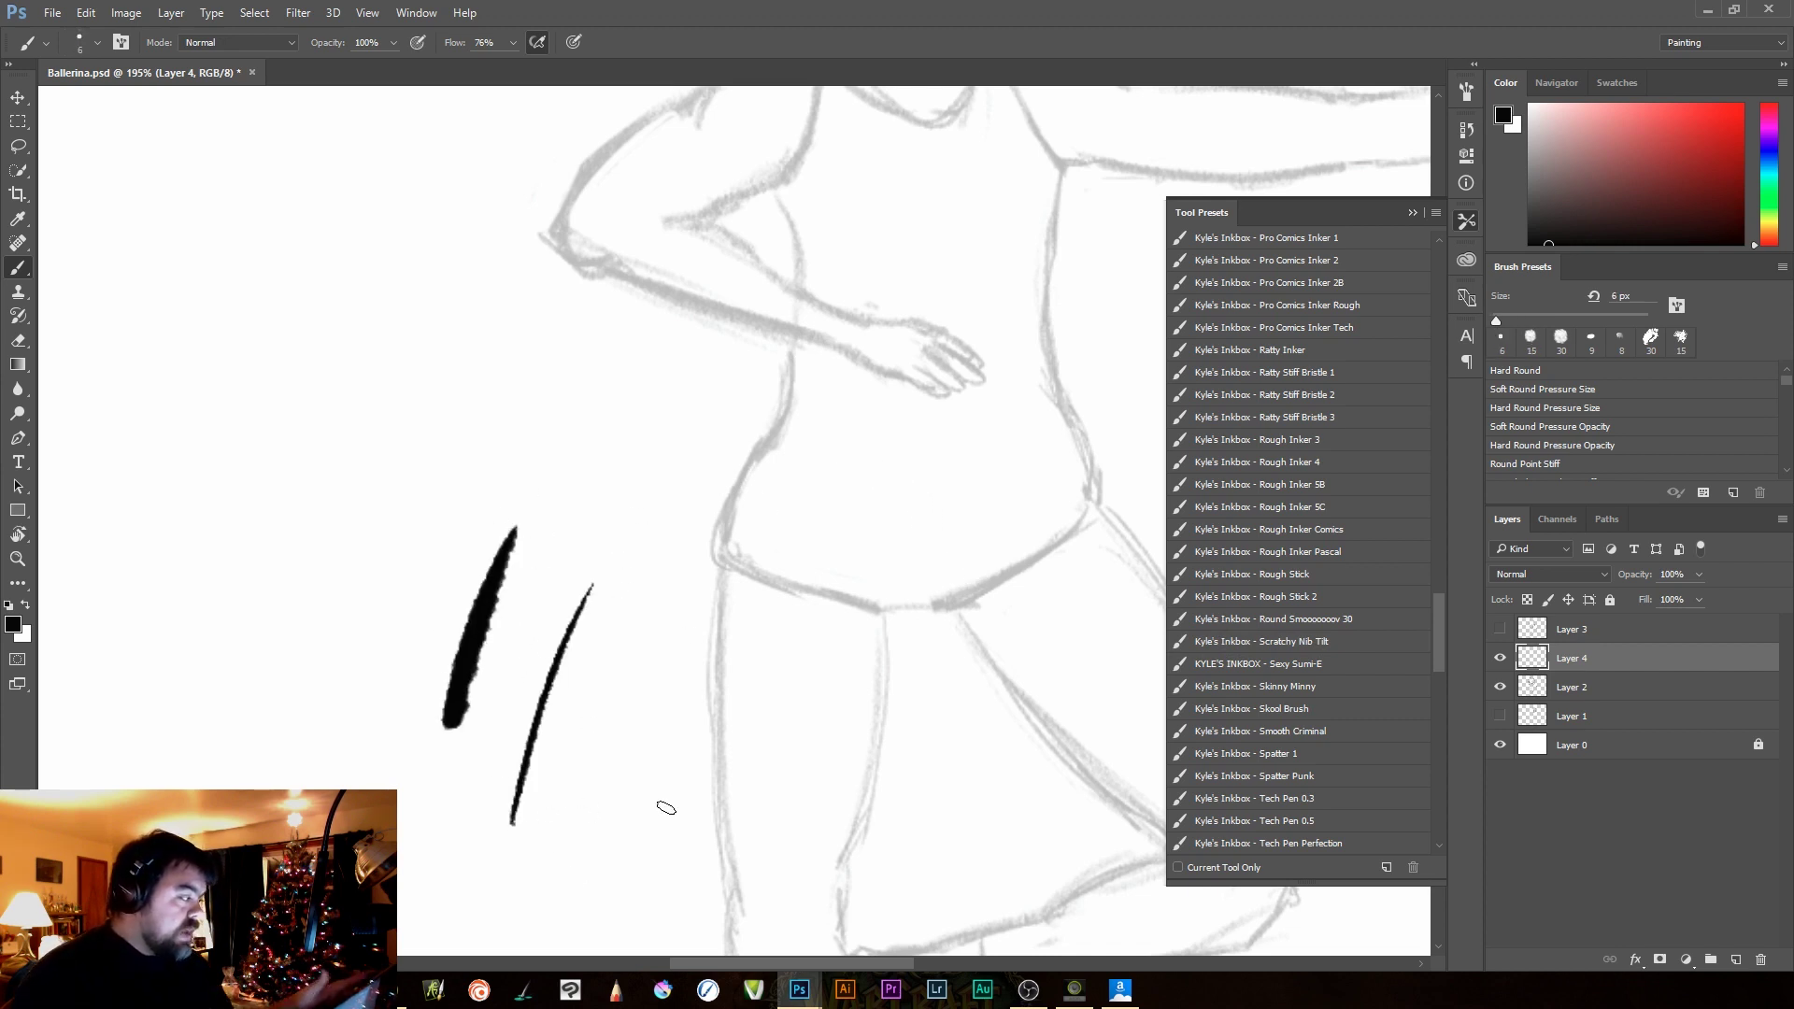
key(ctrl+z)
key(ctrl+z)
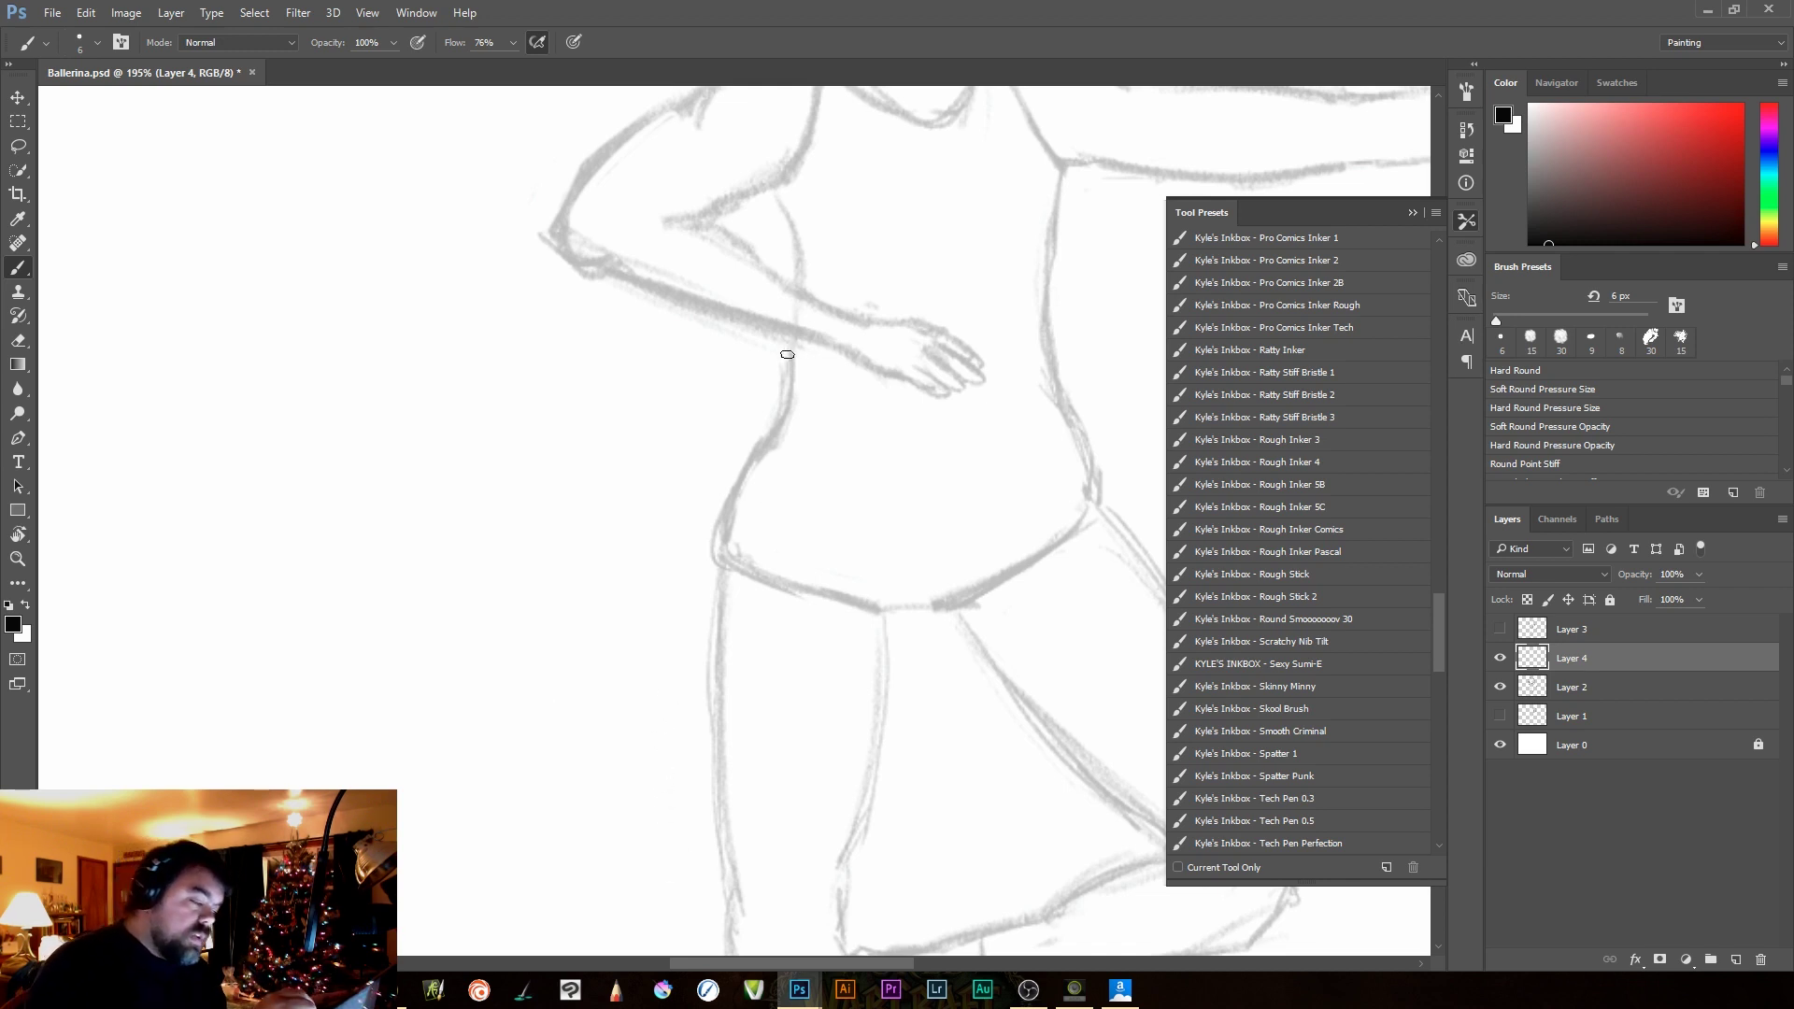
Ink the torso's left contour from below the bent forearm to the hip, redoing the stroke until it follows the sketch
drag(791, 366, 744, 497)
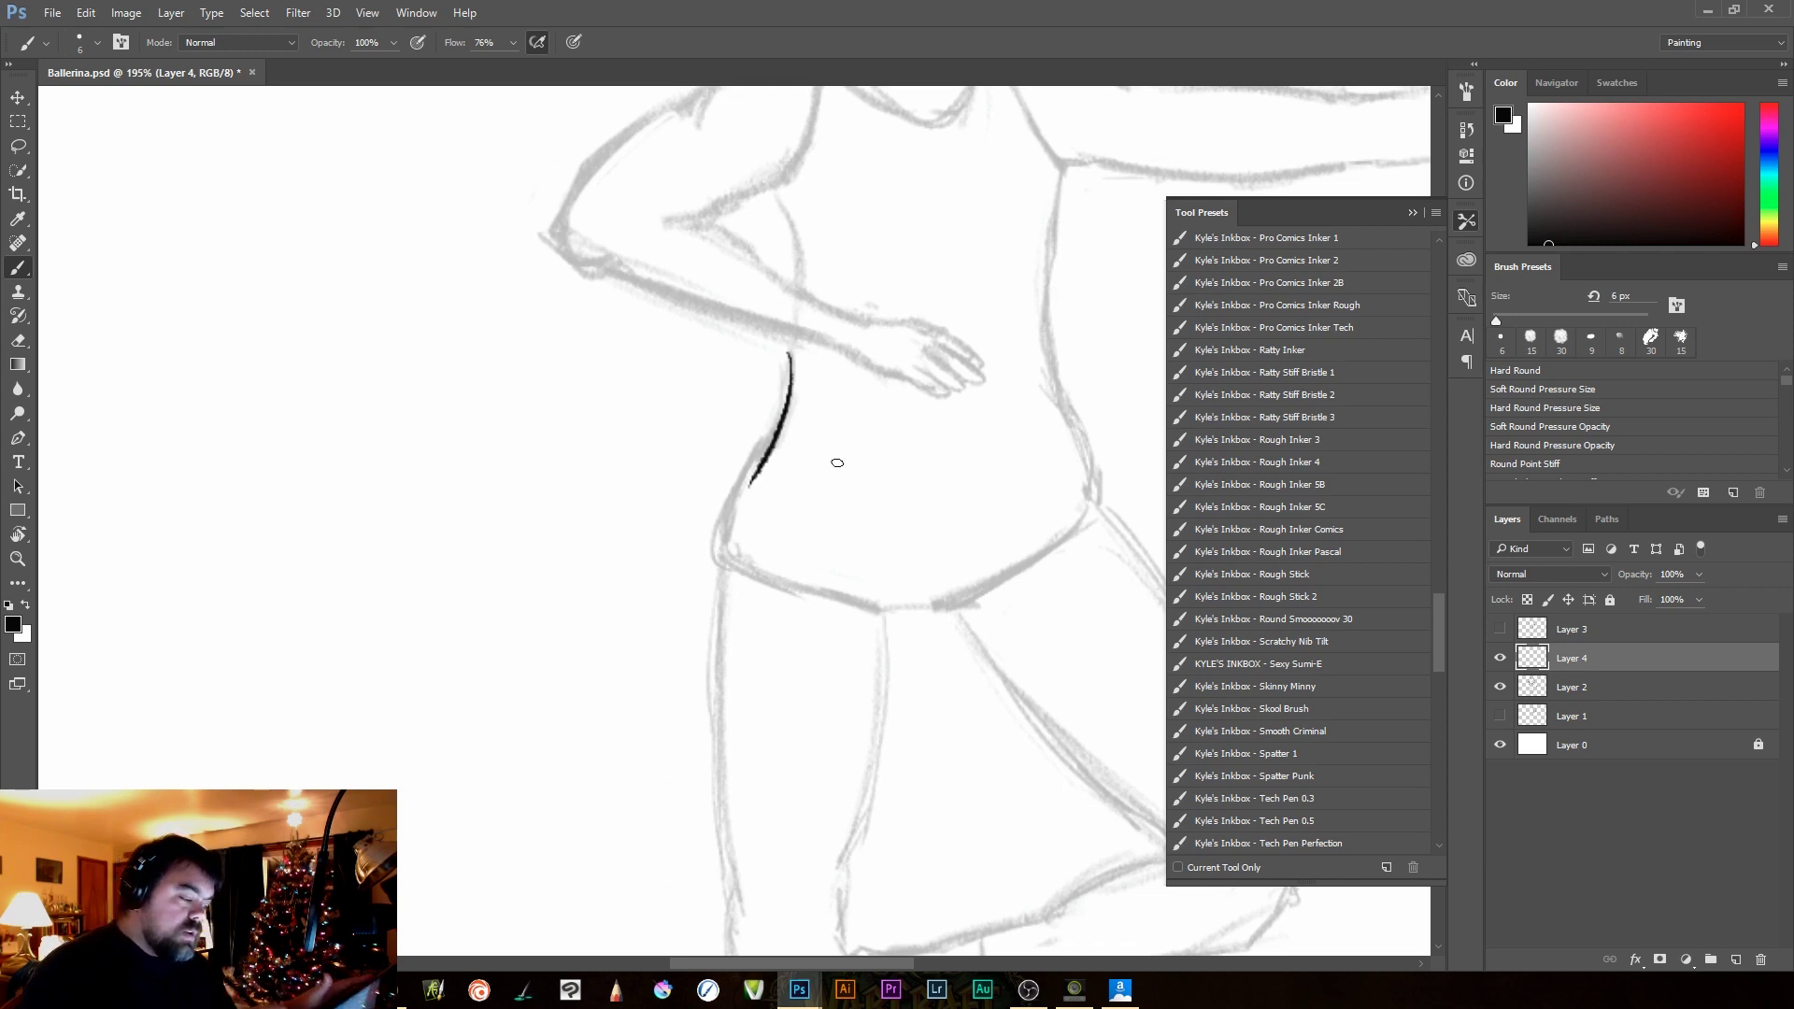
key(ctrl+z)
drag(789, 338, 715, 578)
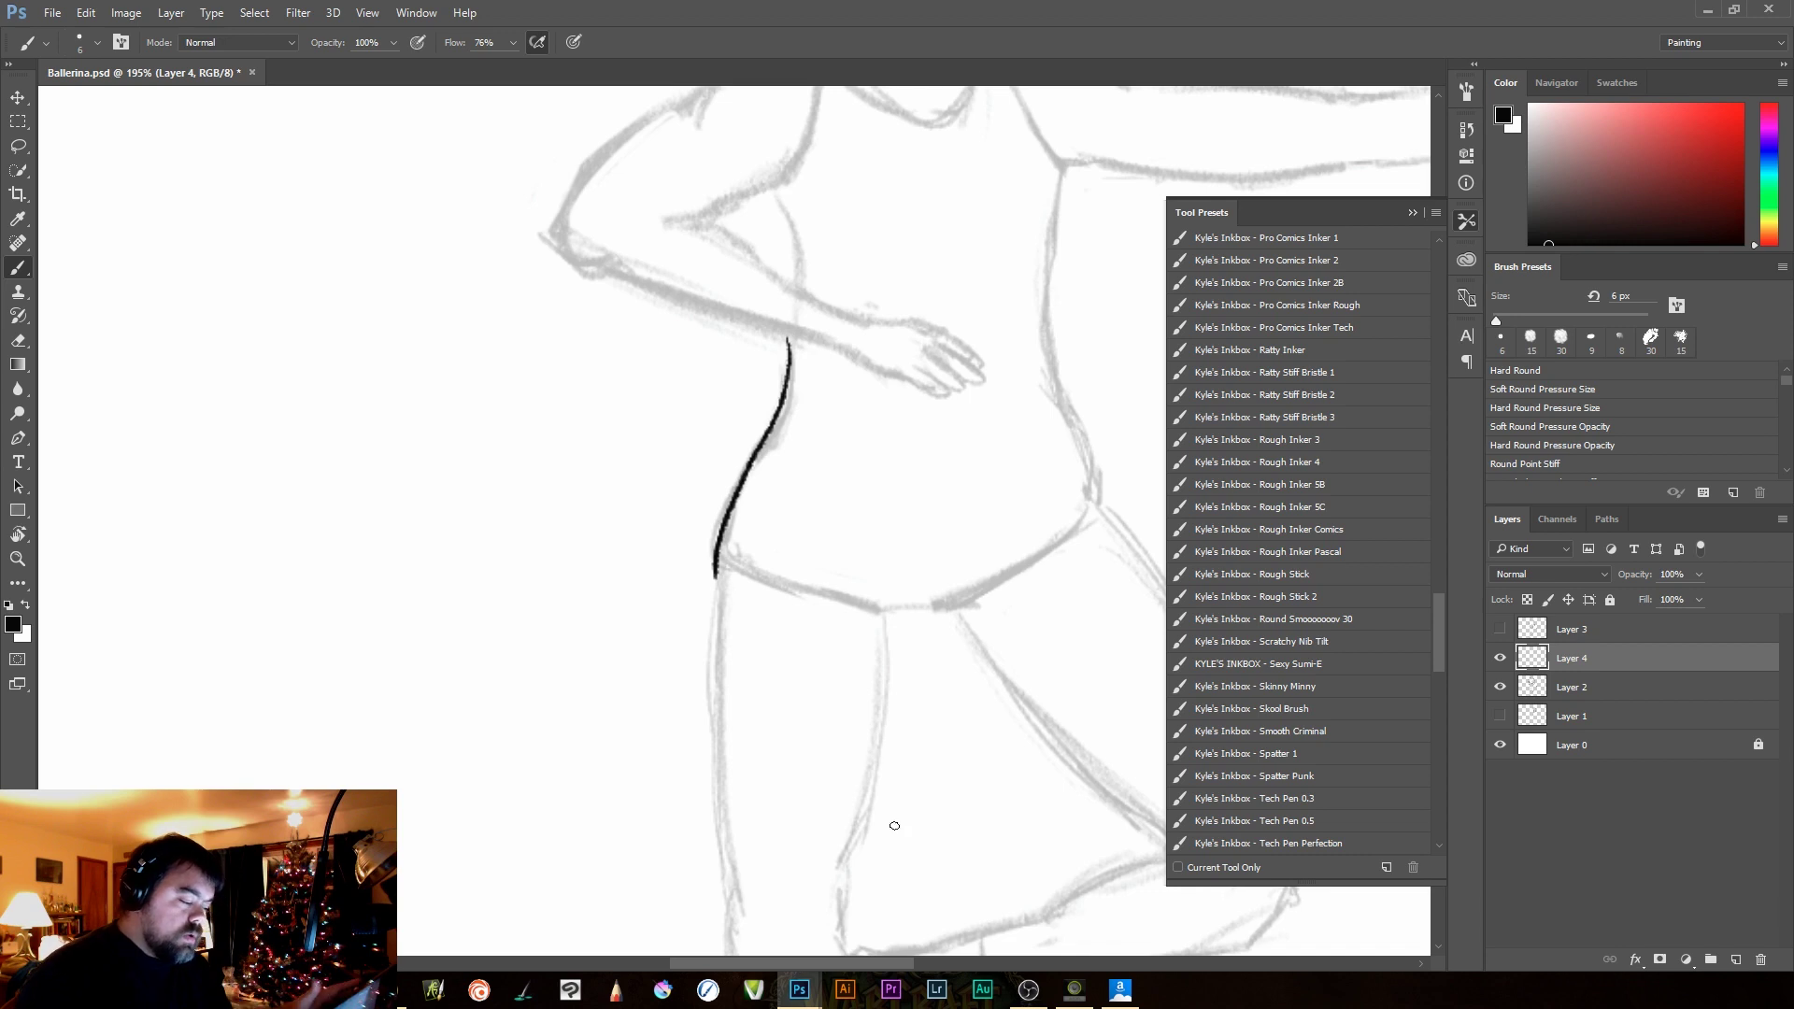
key(ctrl+z)
drag(788, 343, 725, 552)
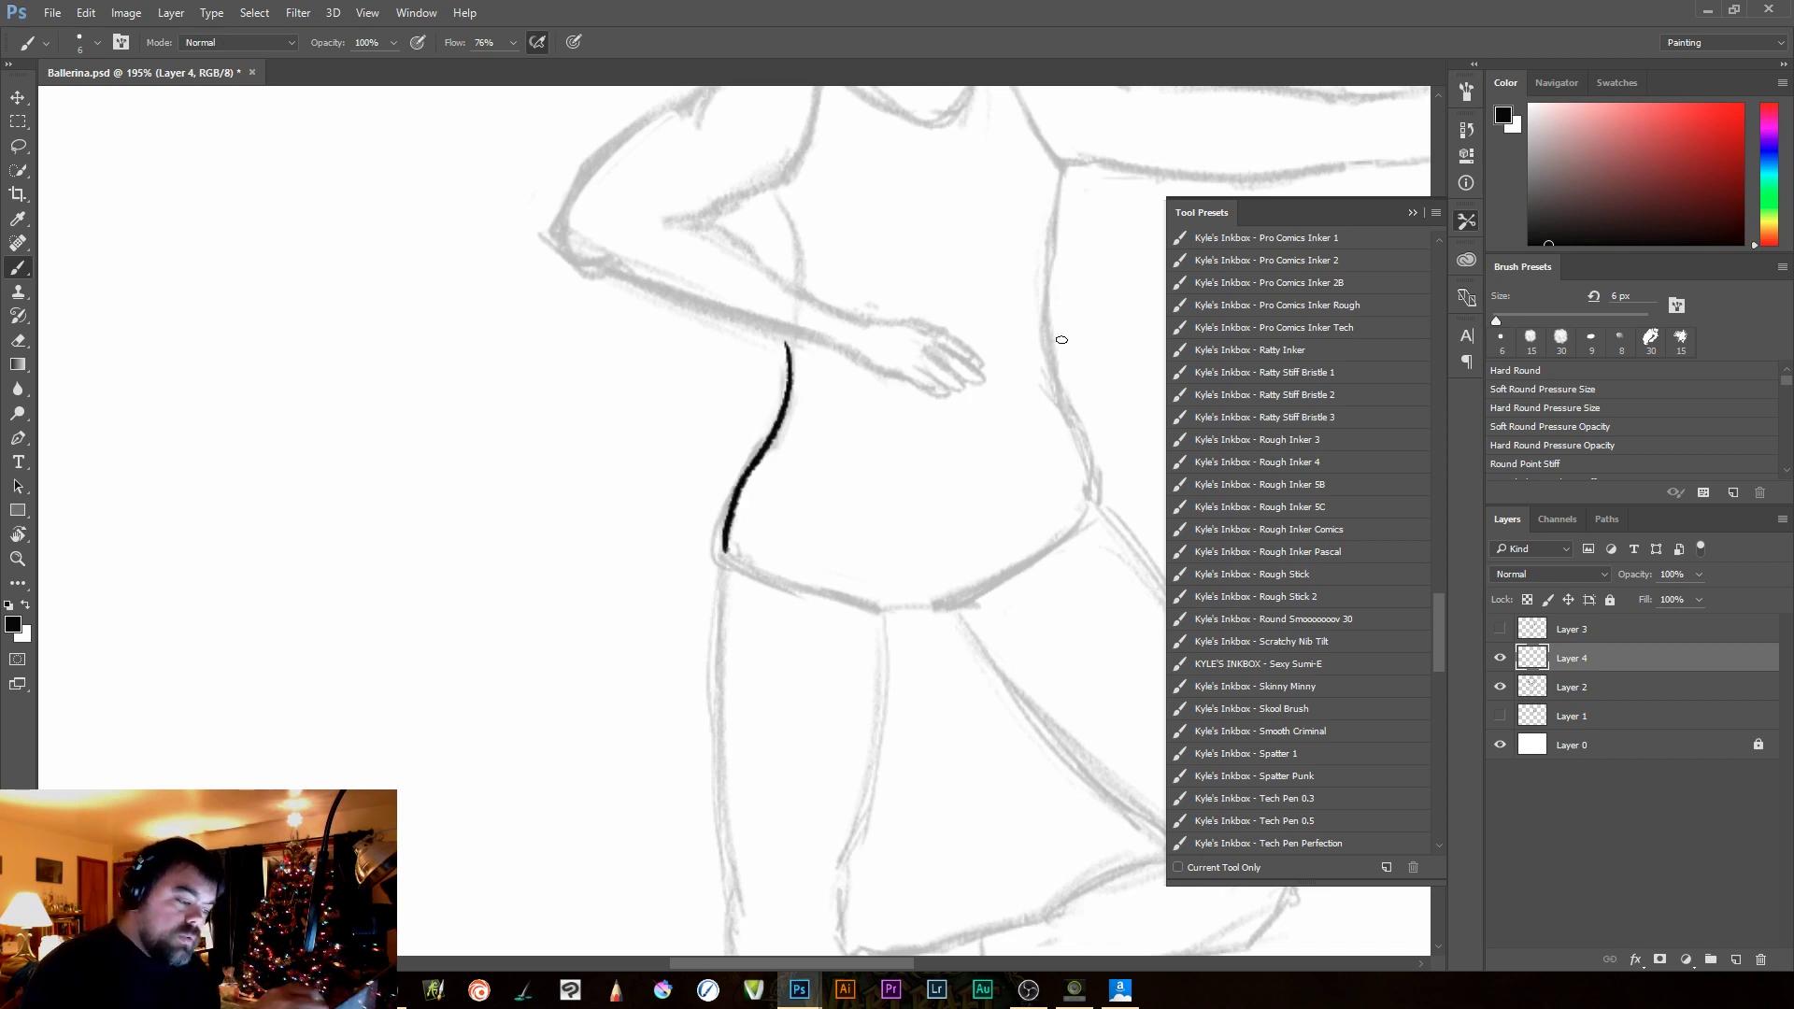
Ink the torso's right contour from under the outstretched arm down to the hip, undoing unwanted strokes
drag(1058, 174, 1057, 393)
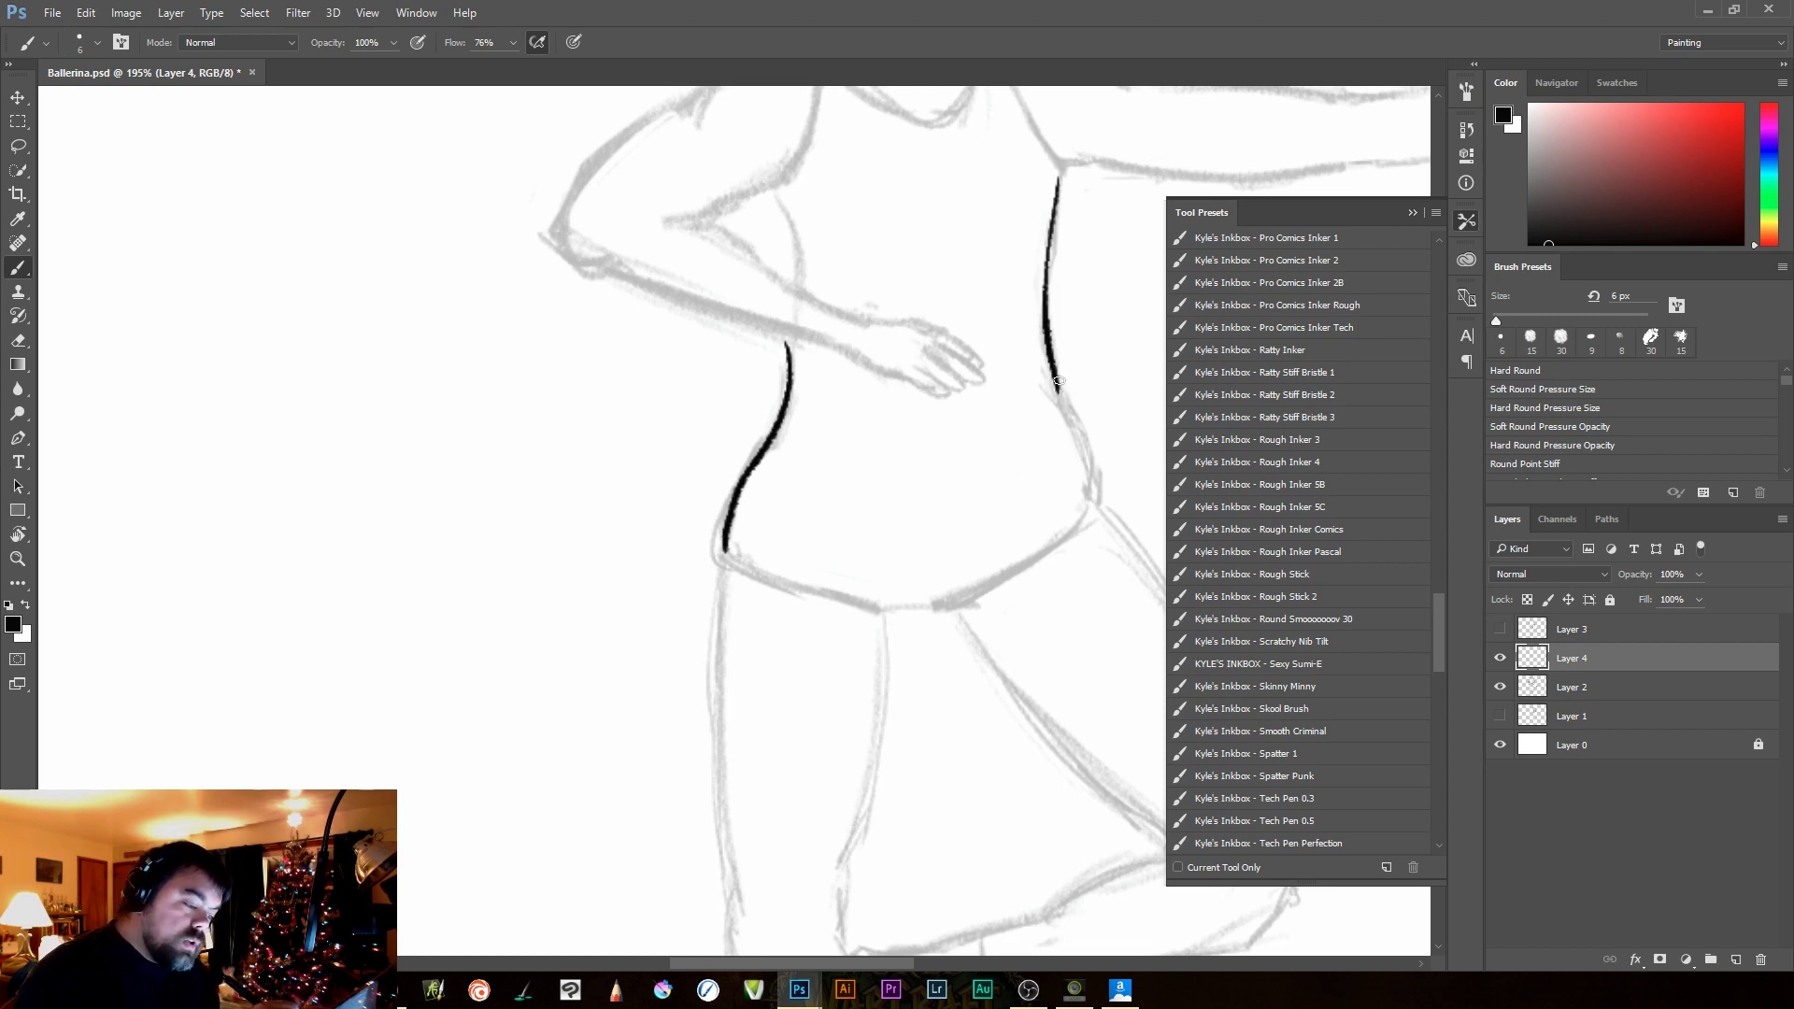
drag(1059, 387, 1075, 439)
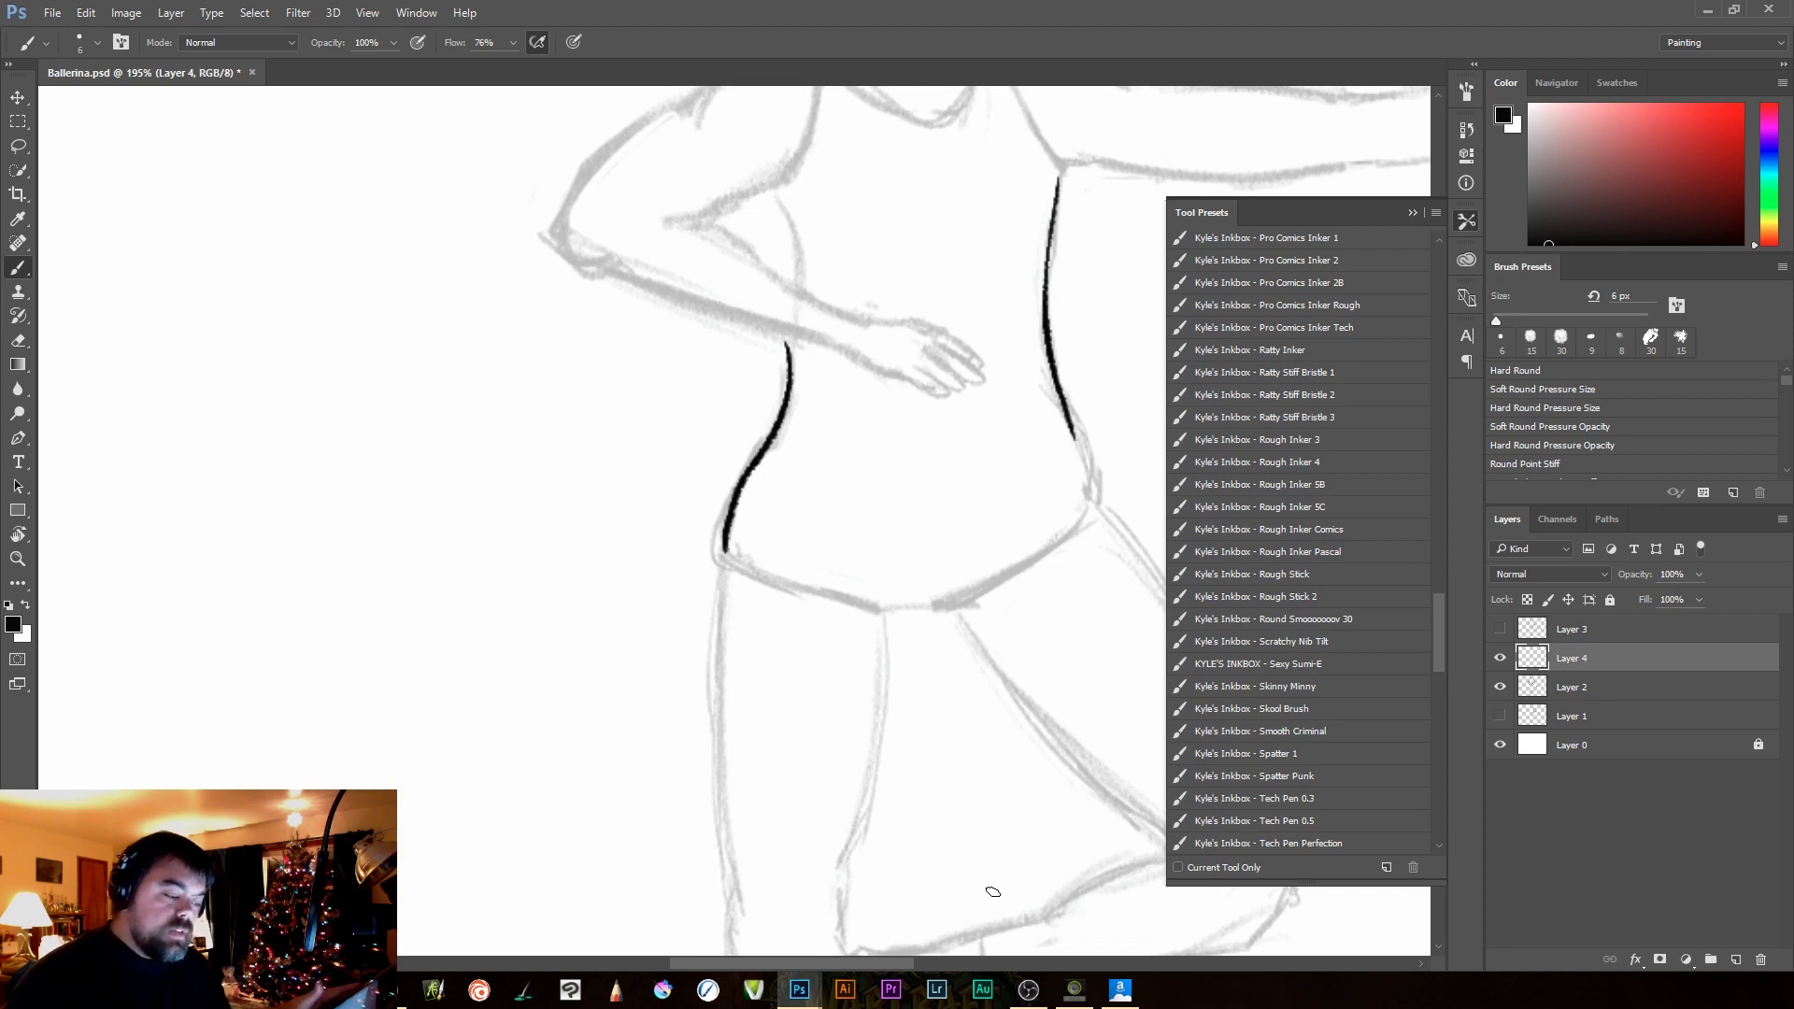
key(ctrl+z)
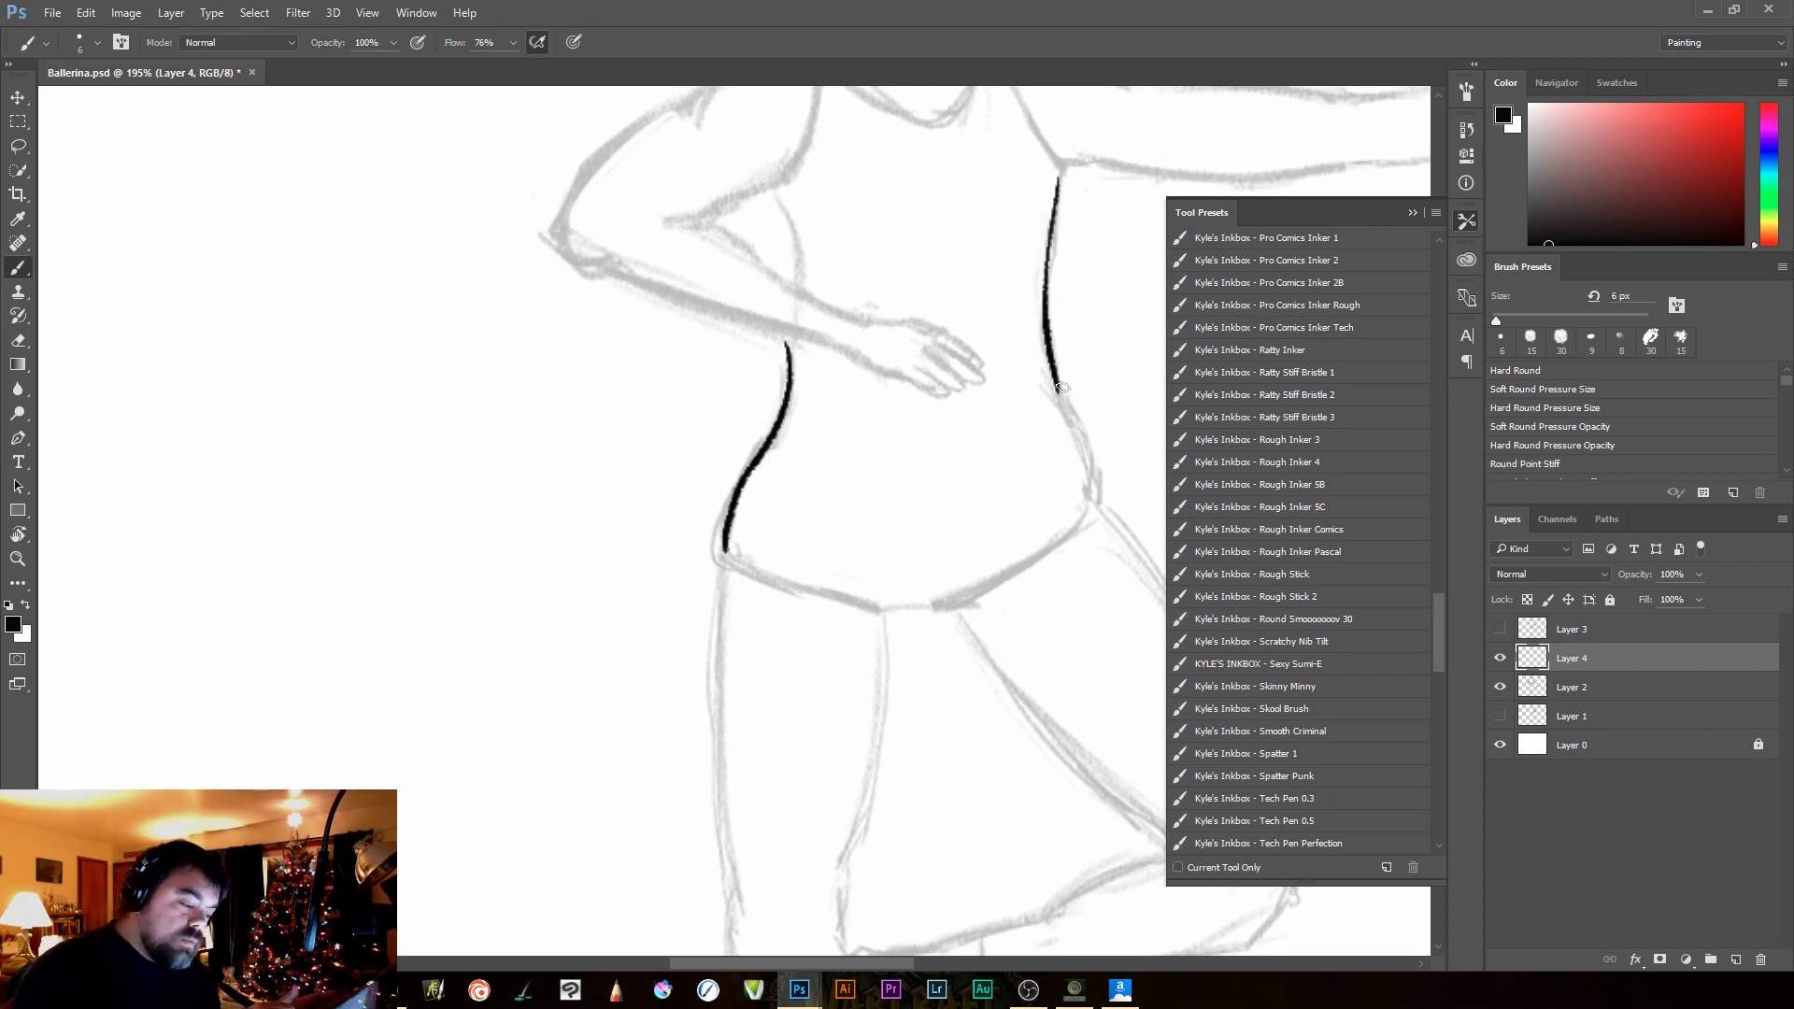
mouse_move(1059, 391)
mouse_down()
mouse_move(1087, 523)
mouse_move(995, 591)
mouse_up()
key(ctrl+z)
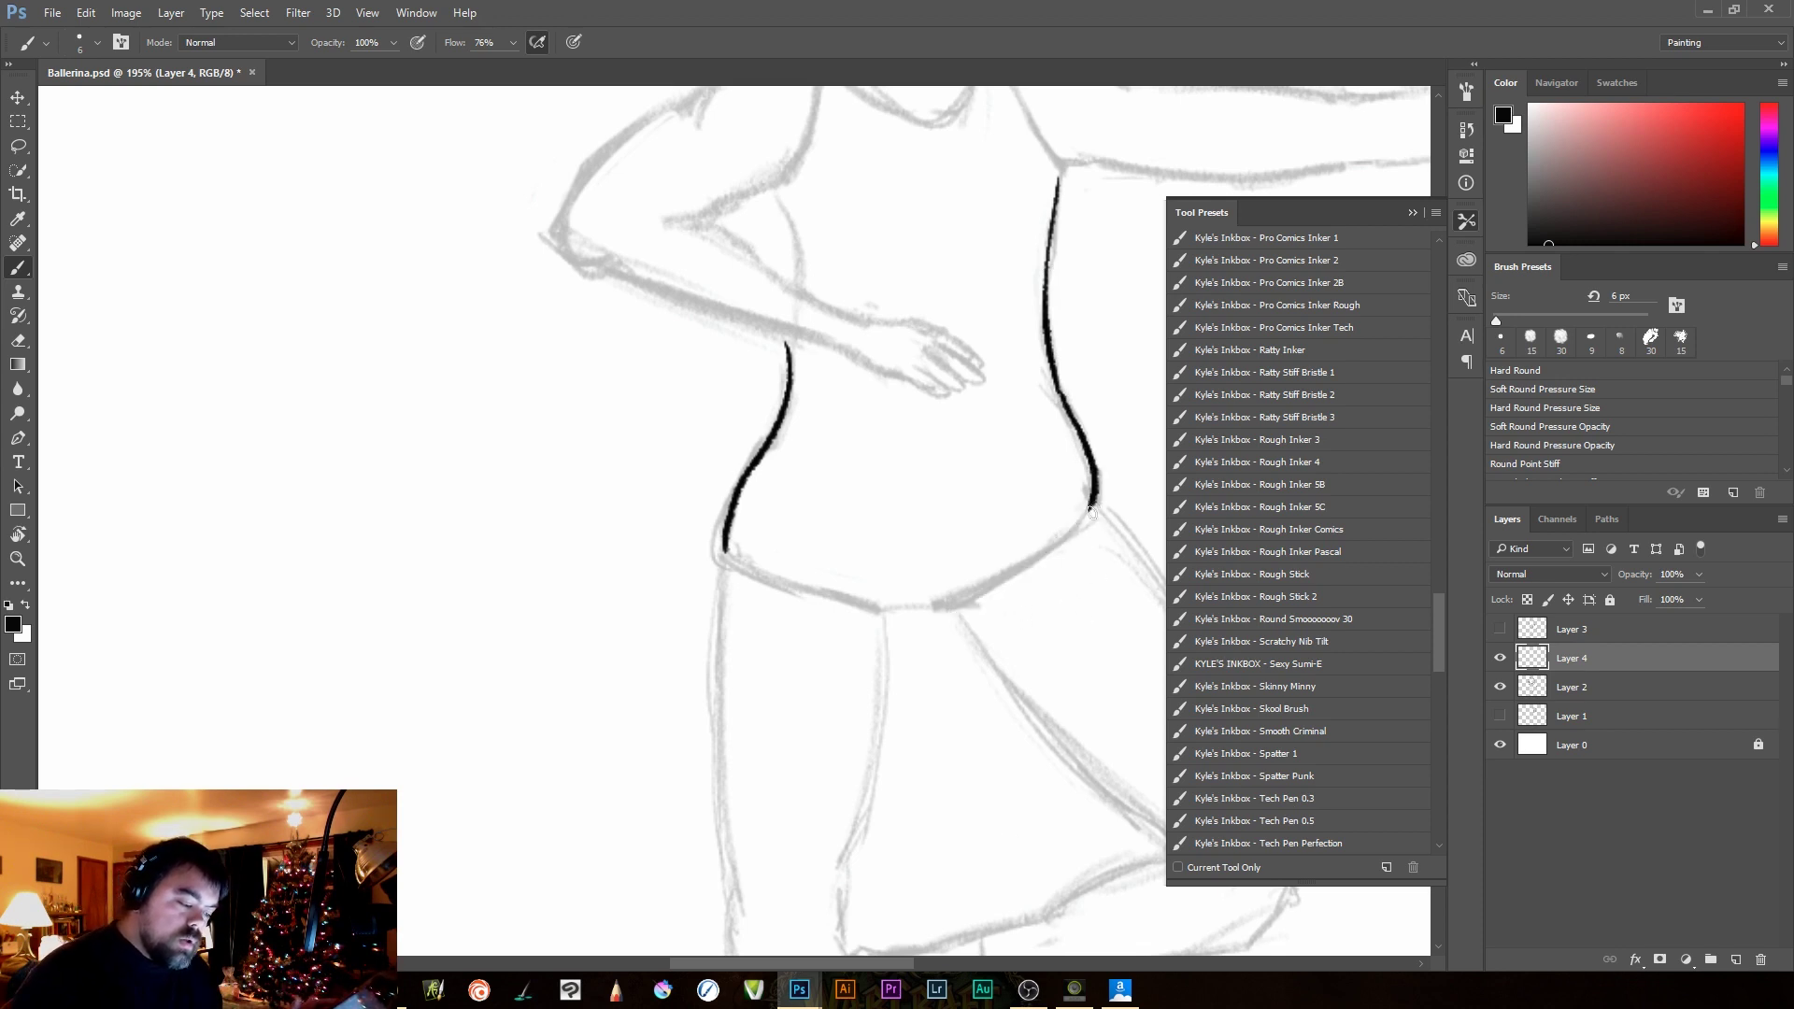
Ink the leotard's bottom edge from both hips so the lines meet between the legs
drag(1093, 510, 946, 610)
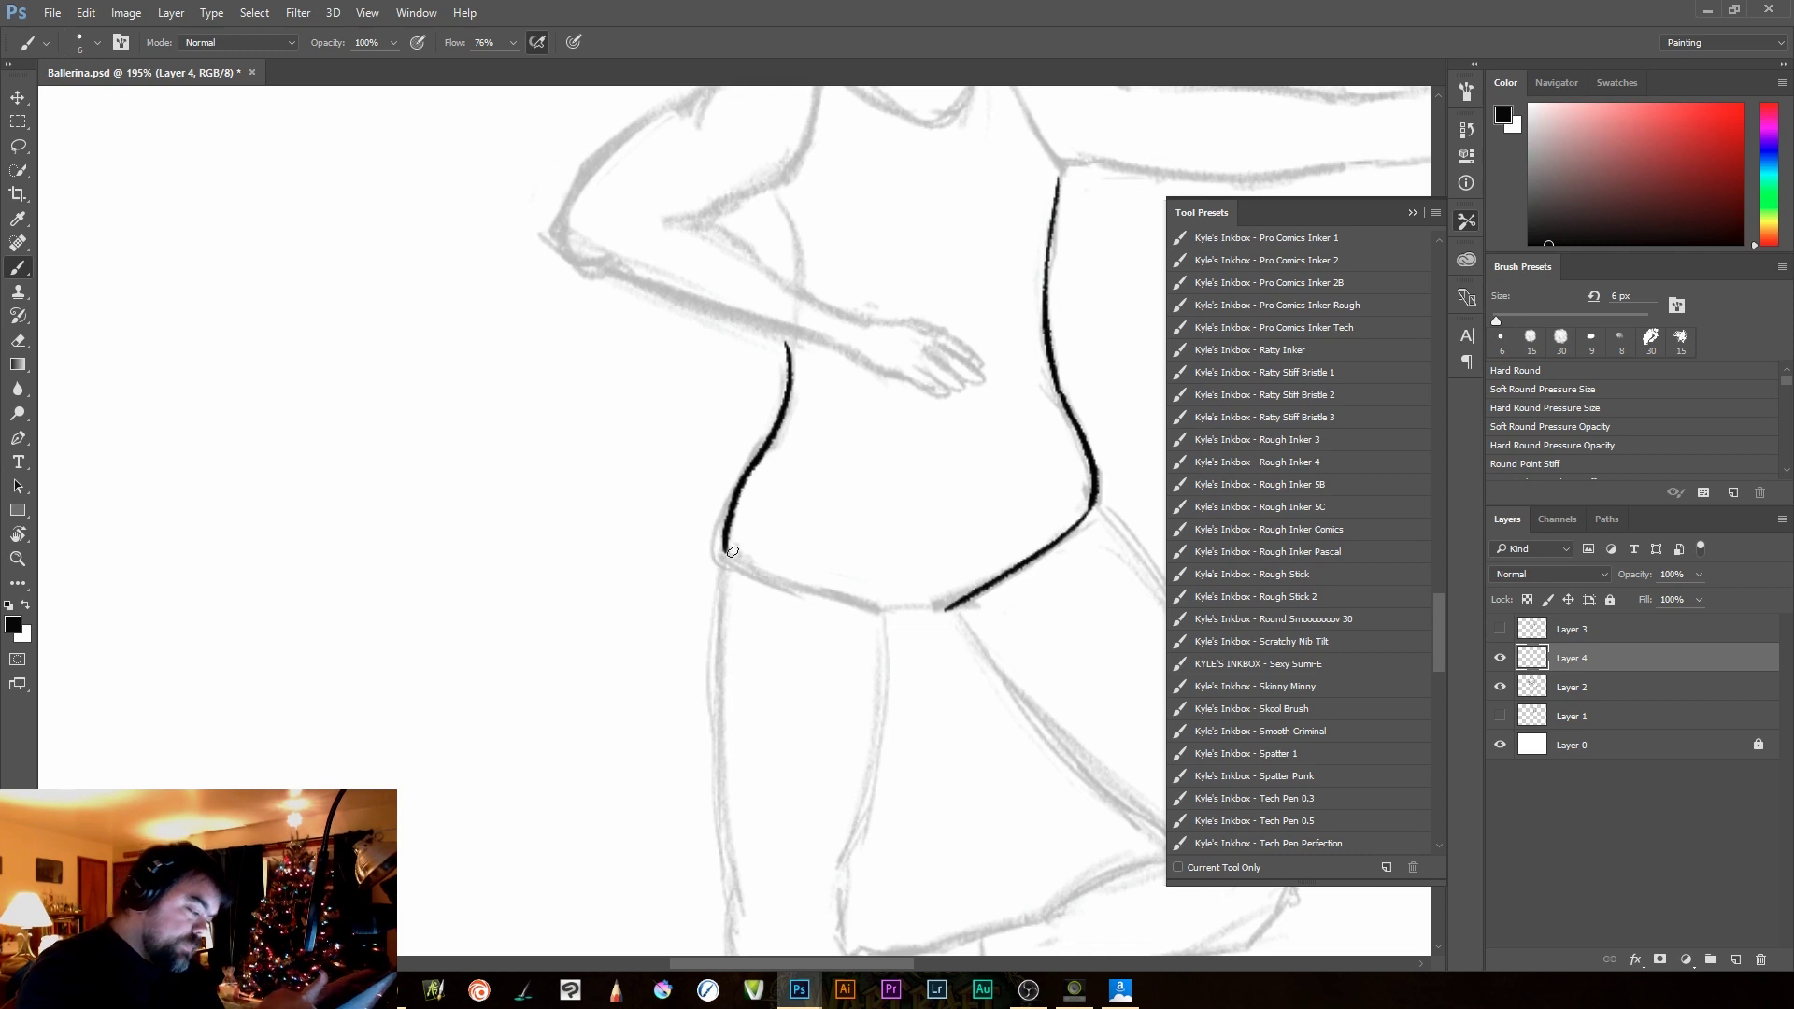
drag(725, 552, 799, 587)
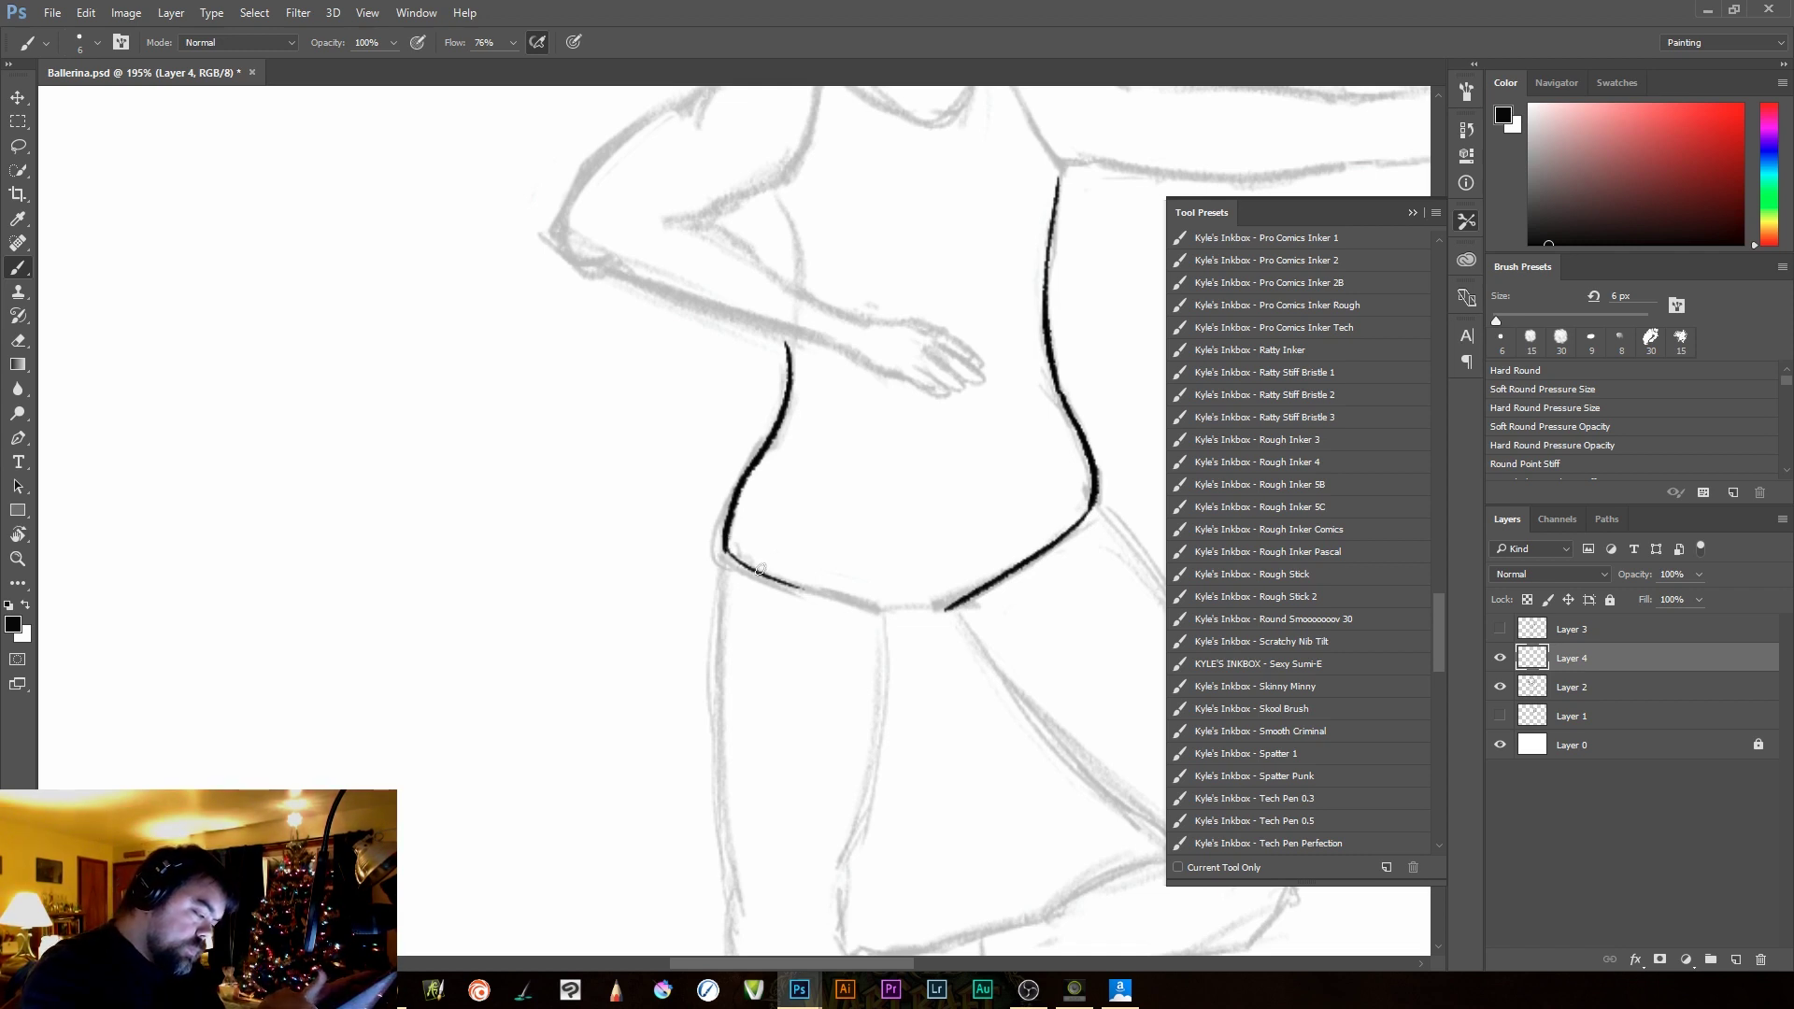
key(ctrl+z)
mouse_move(726, 540)
mouse_down()
mouse_move(866, 610)
mouse_move(945, 610)
mouse_up()
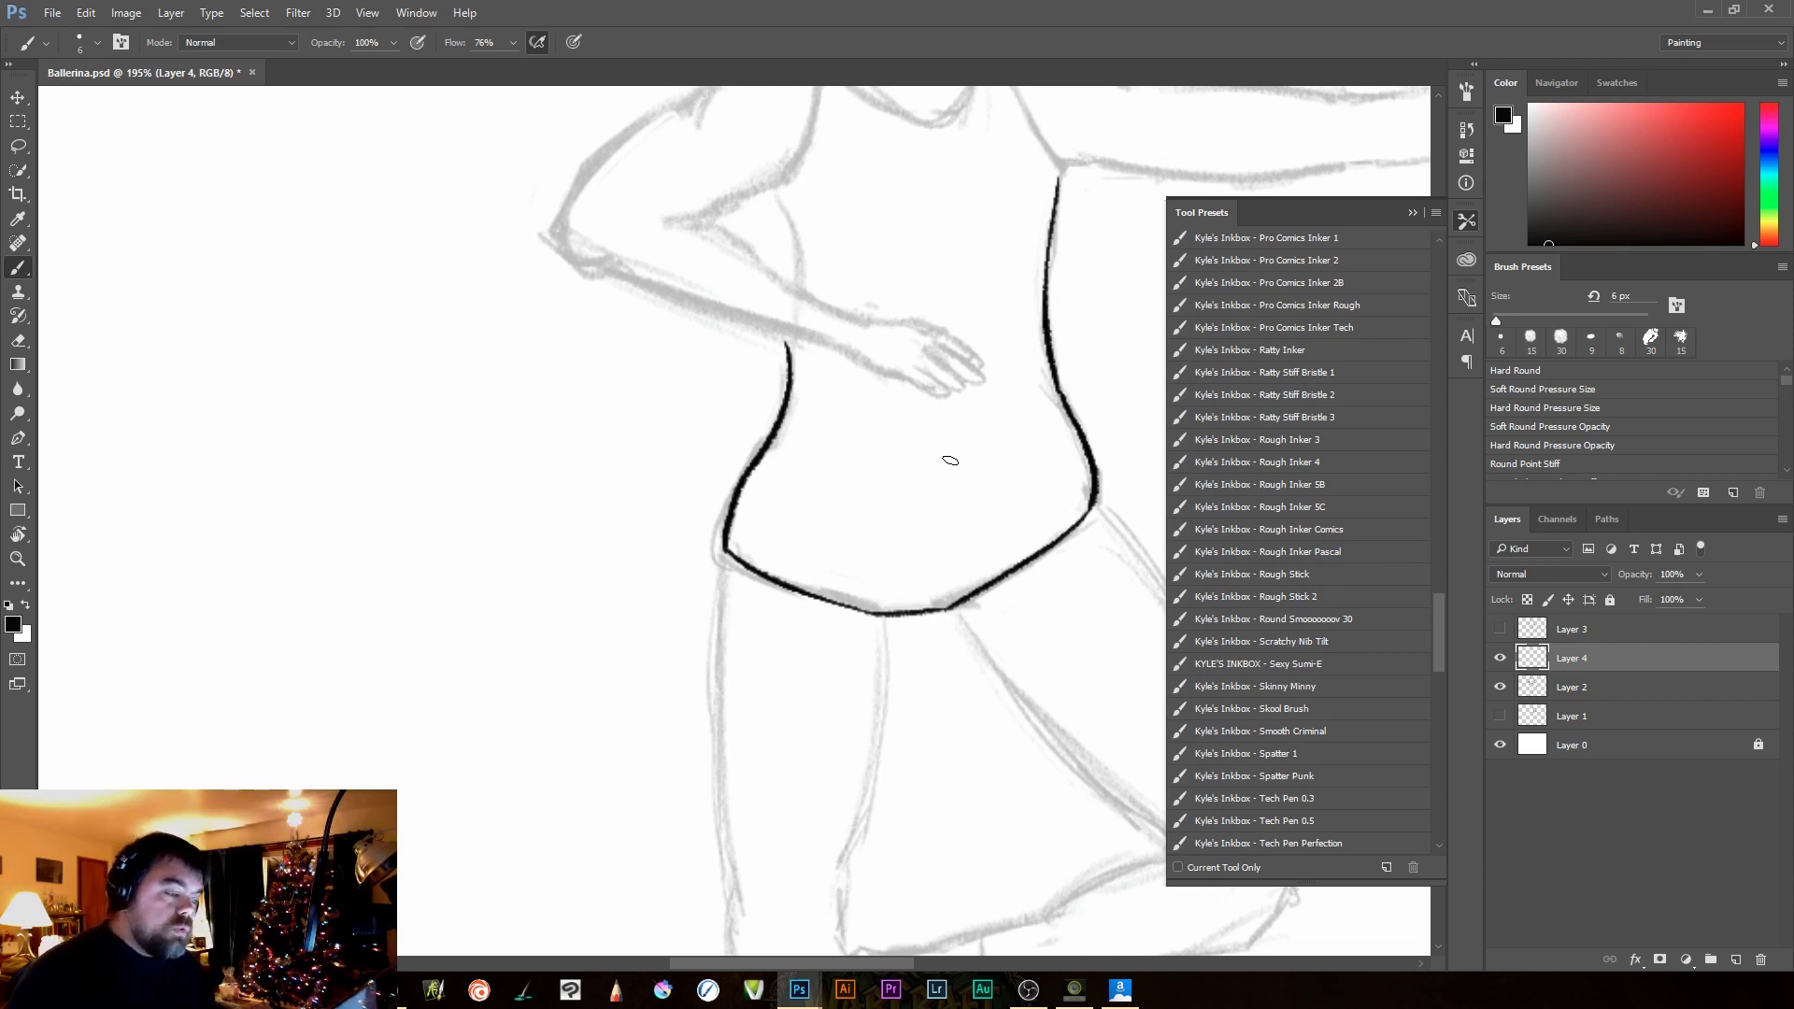
Ink the torso's left side inside the bent arm and extend the lower waist line up to the forearm
drag(903, 499, 883, 703)
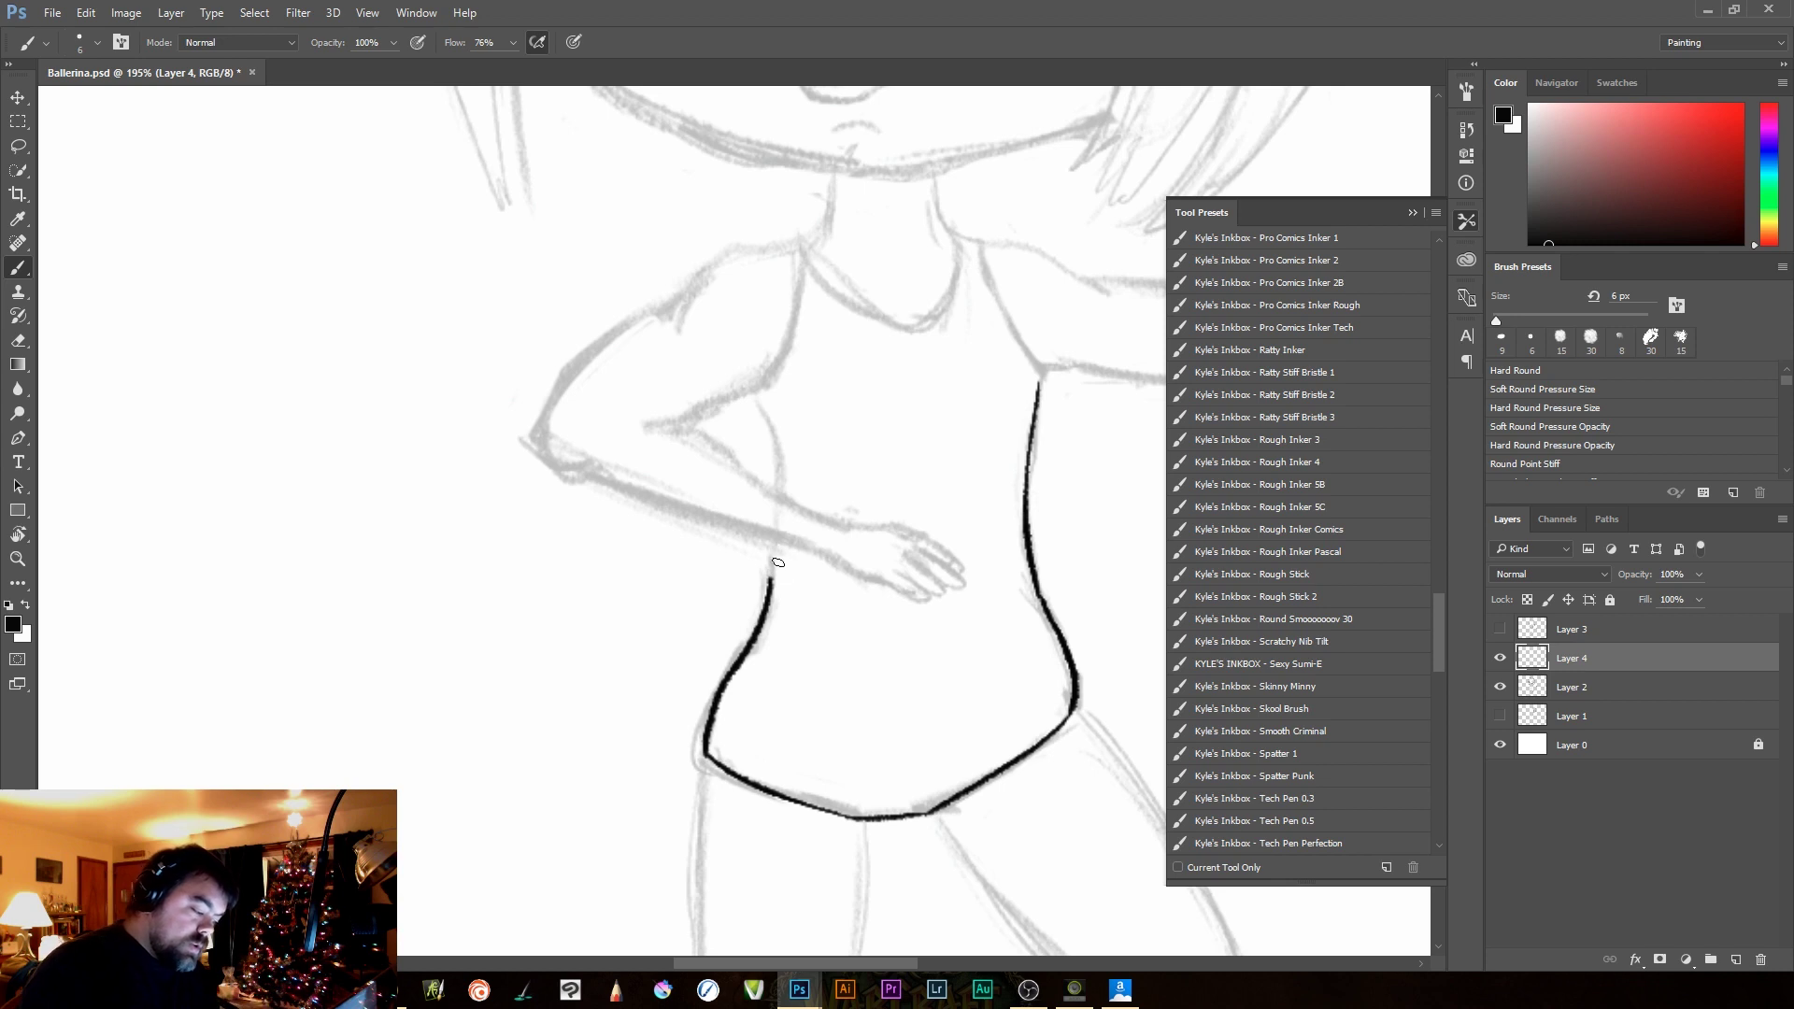
drag(755, 393, 786, 483)
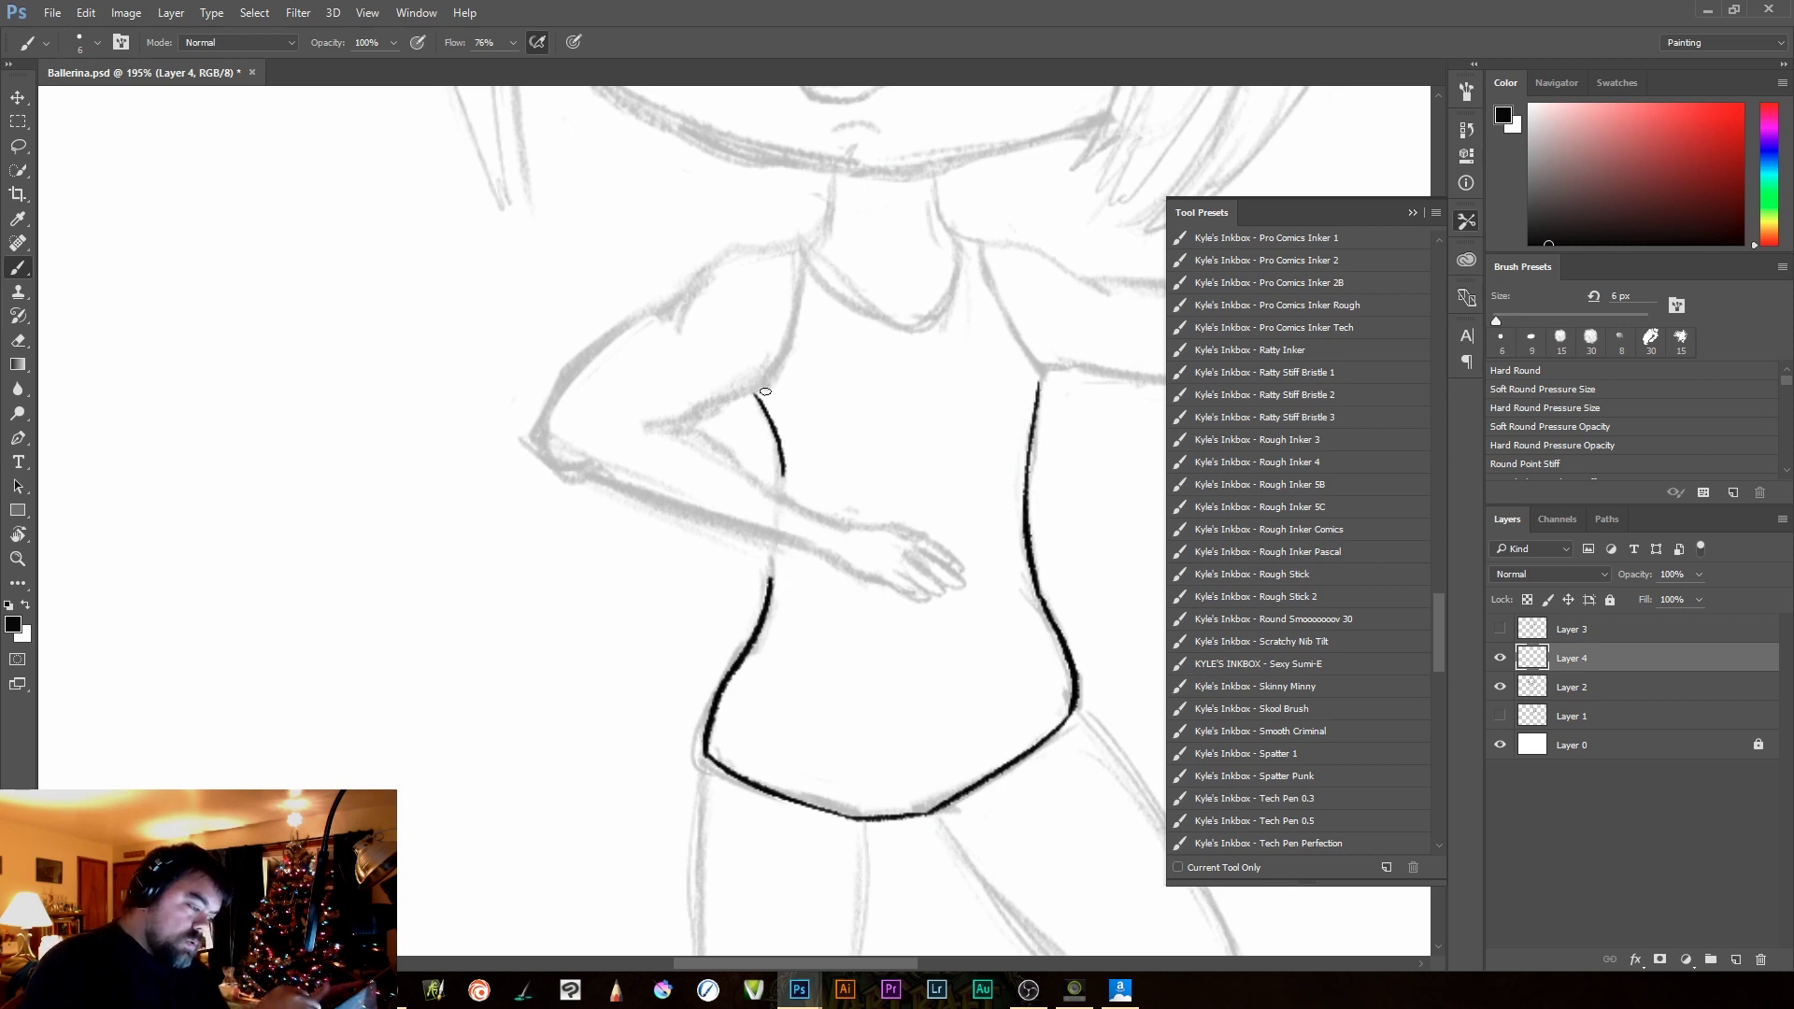
key(ctrl+z)
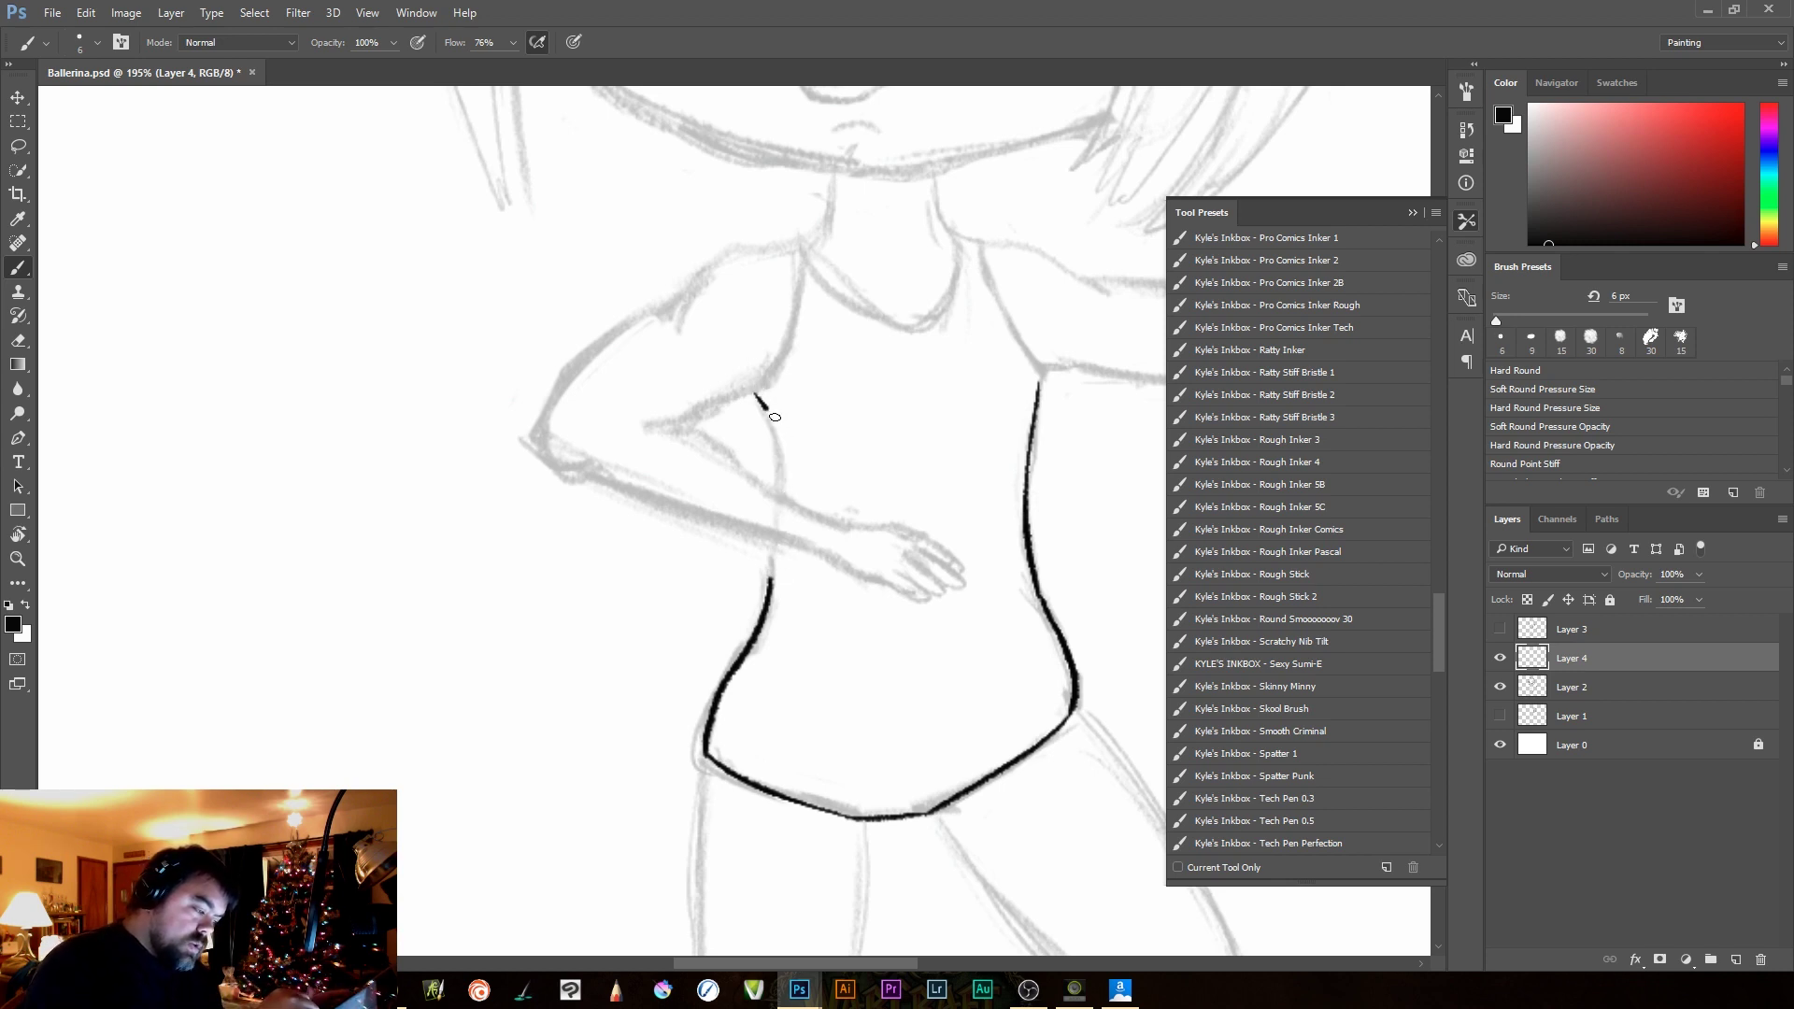
drag(775, 416, 790, 503)
key(ctrl+z)
drag(775, 425, 789, 489)
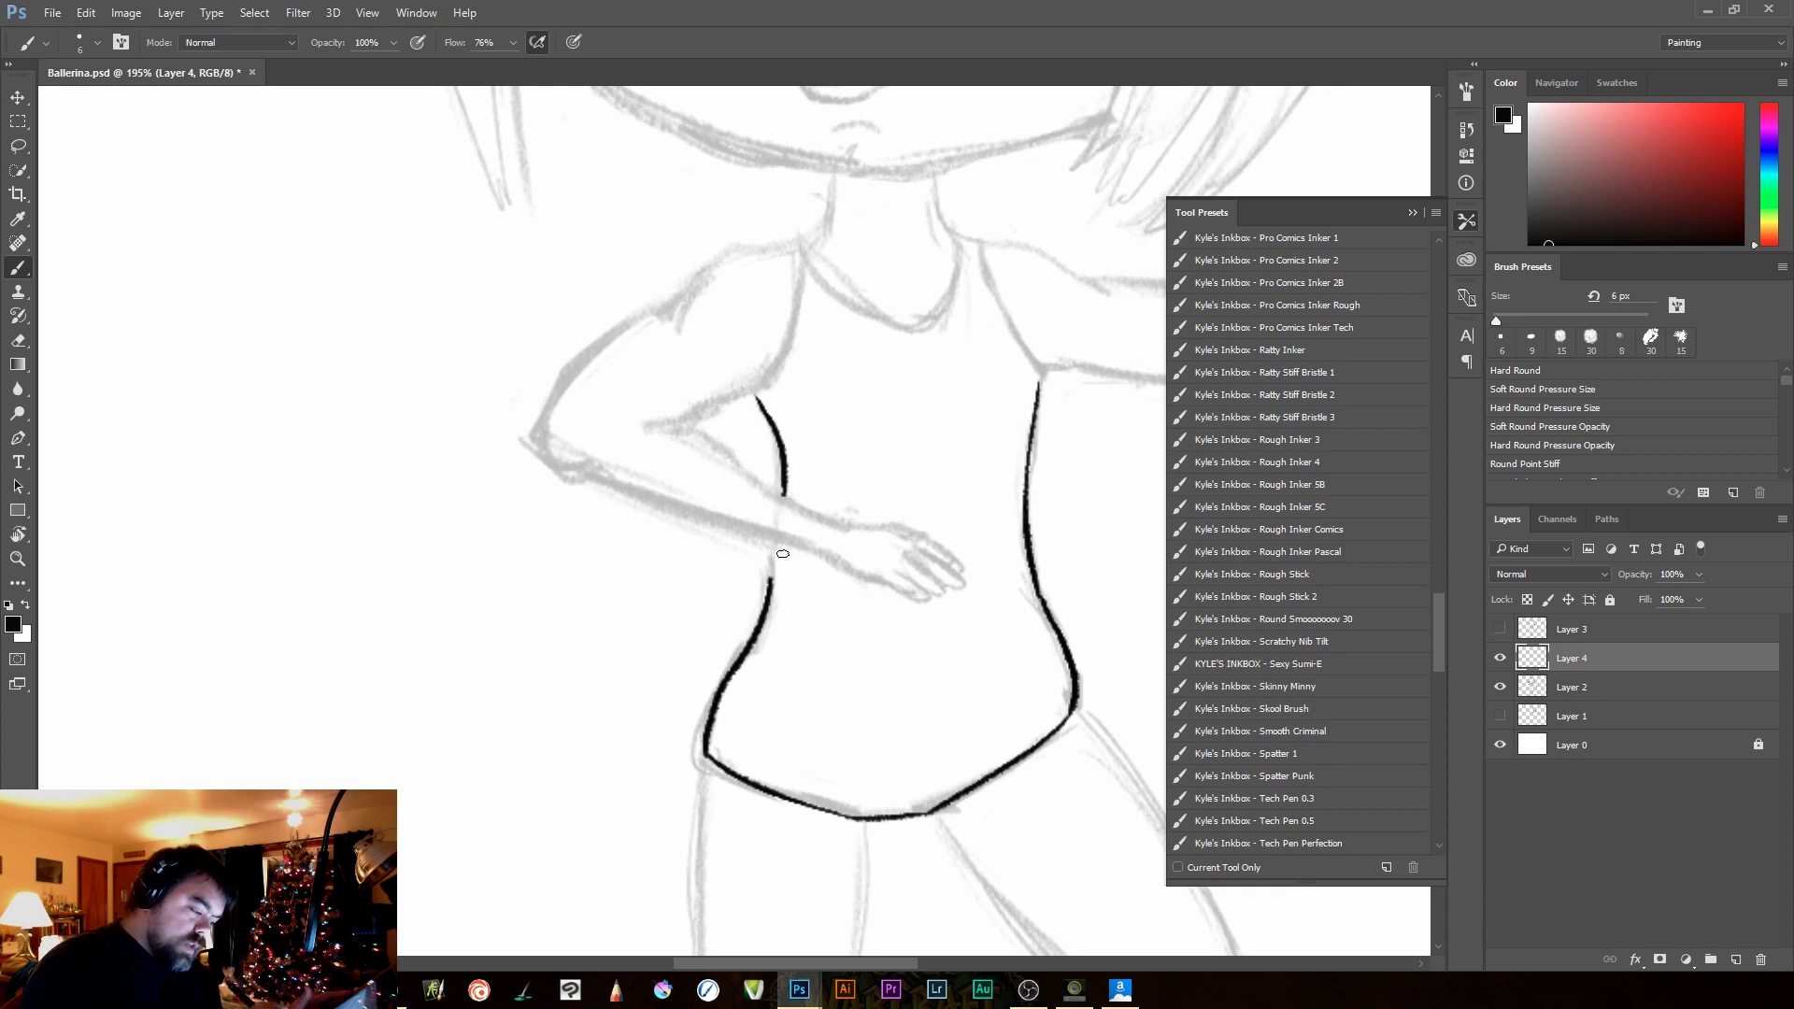
drag(780, 546, 774, 590)
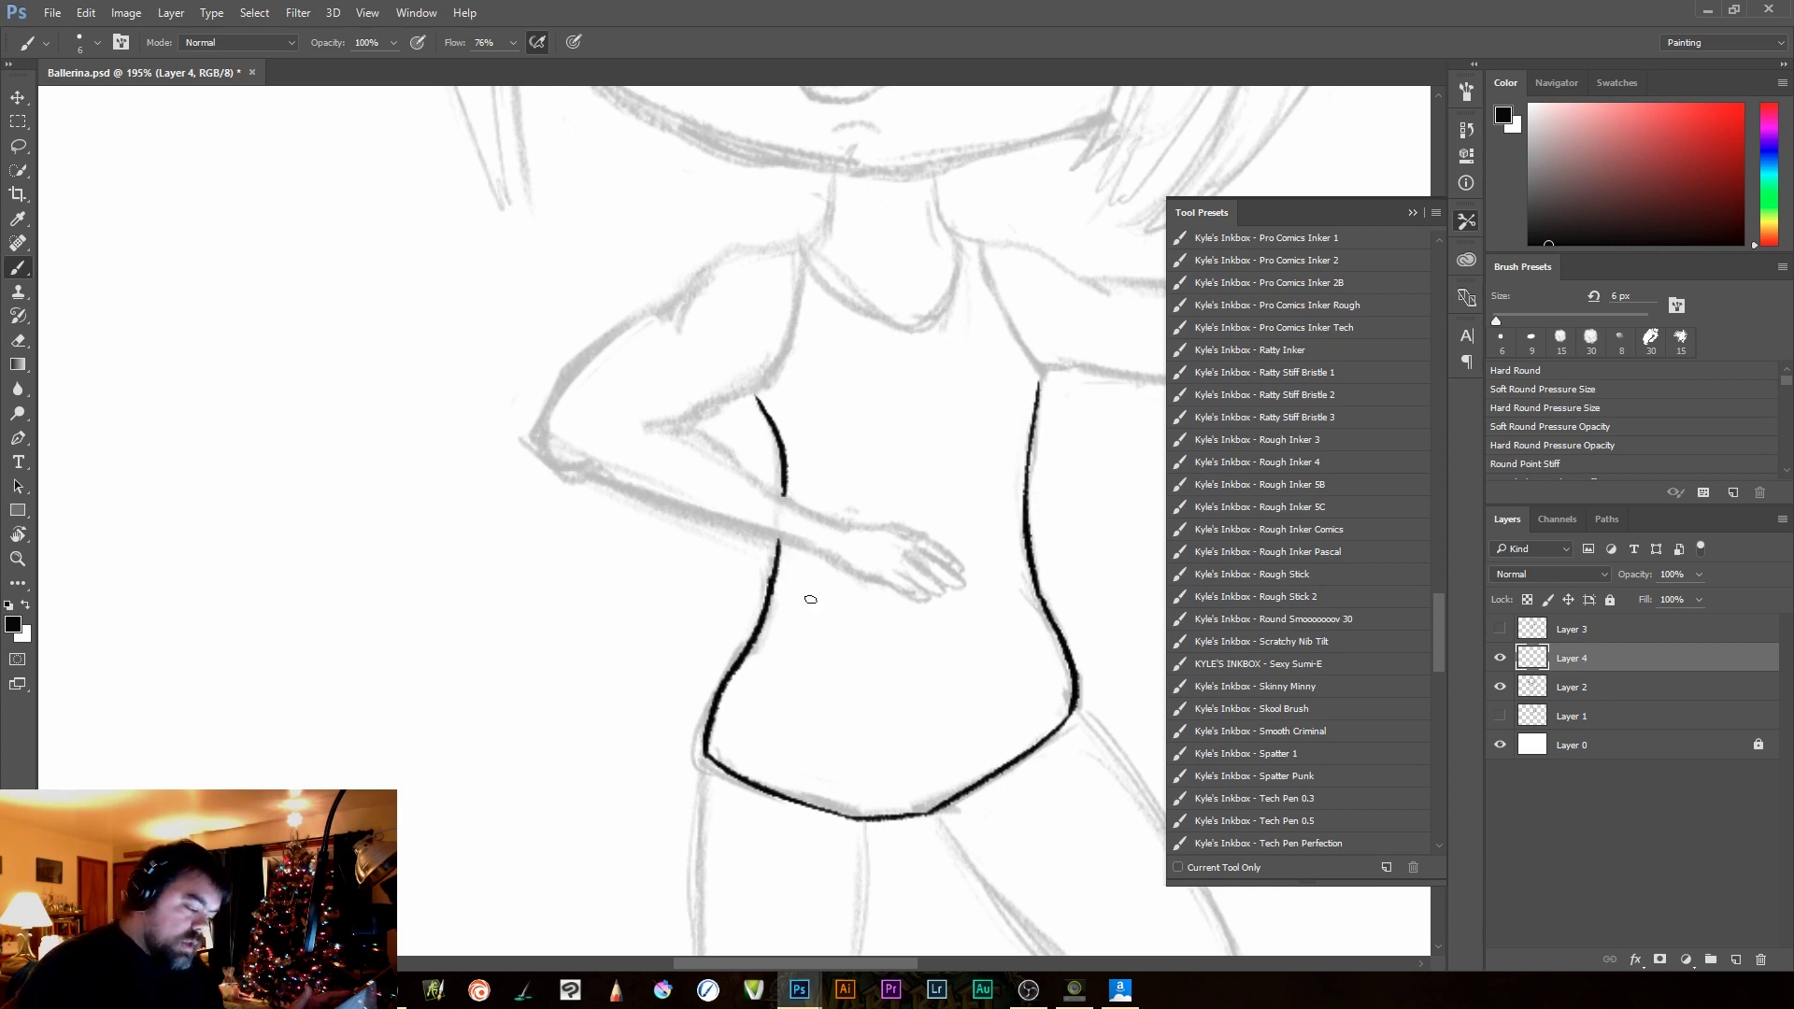
drag(926, 780, 853, 829)
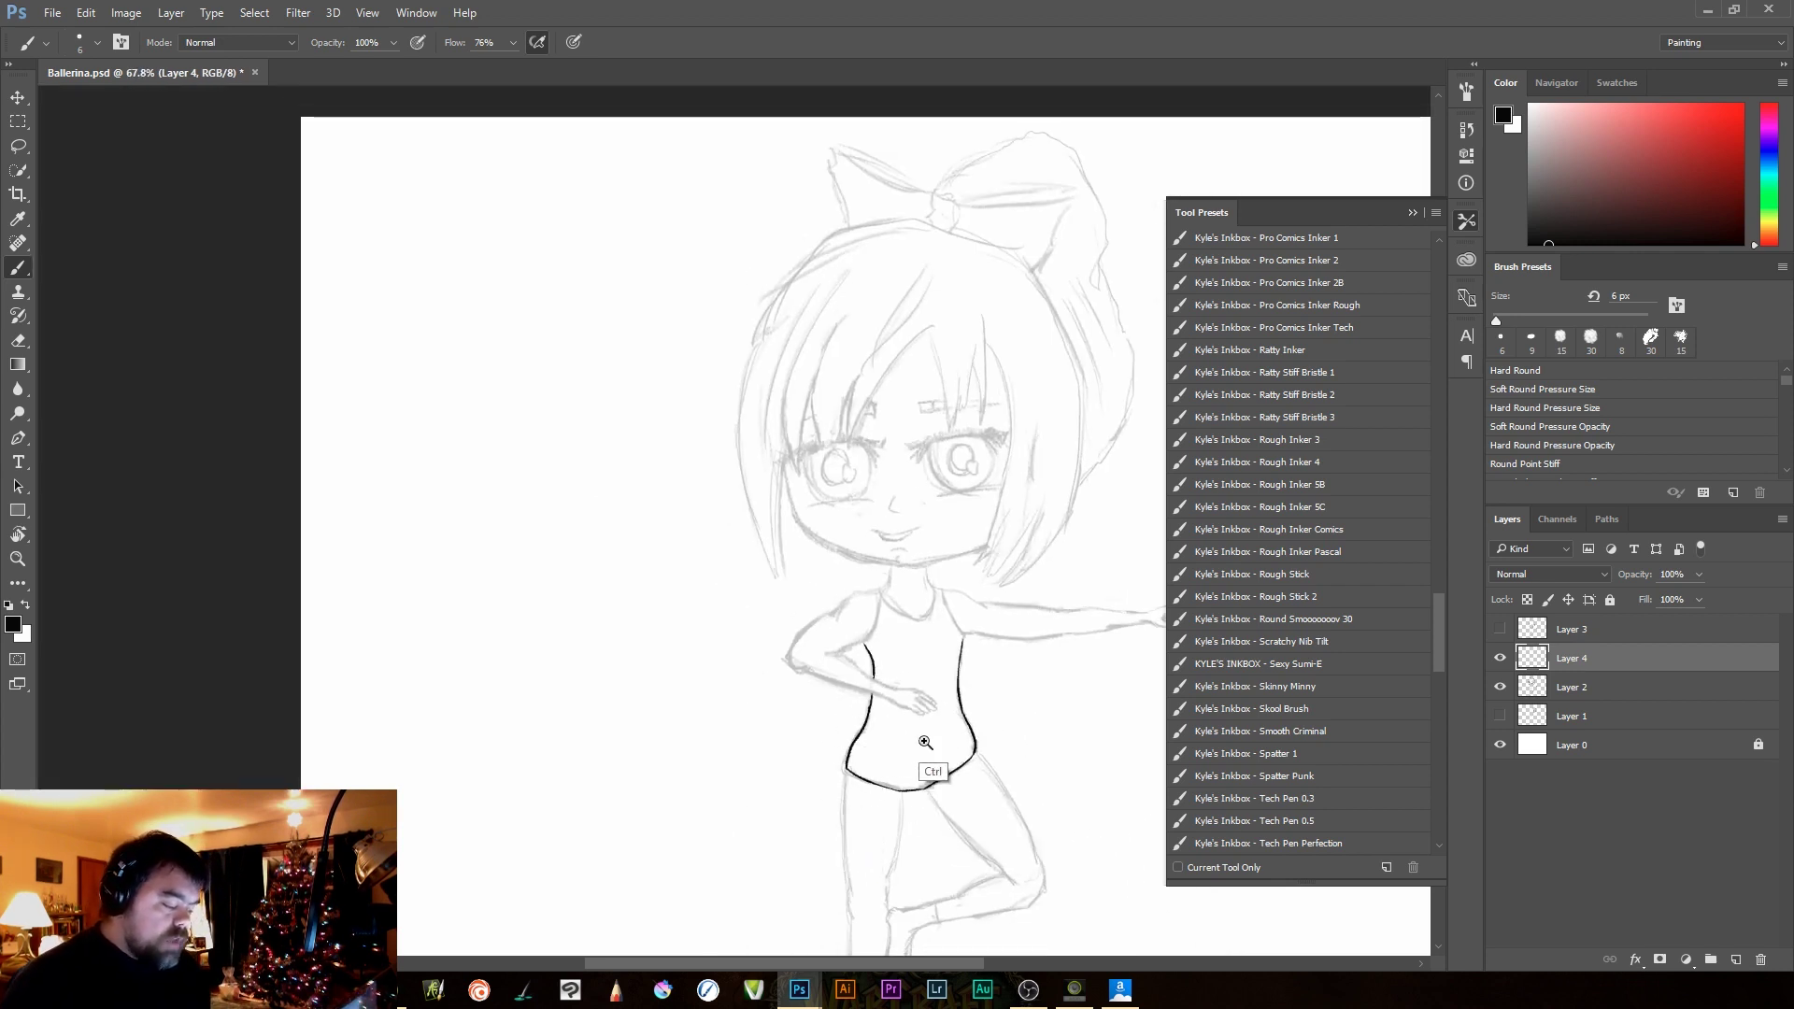
drag(852, 772, 1075, 989)
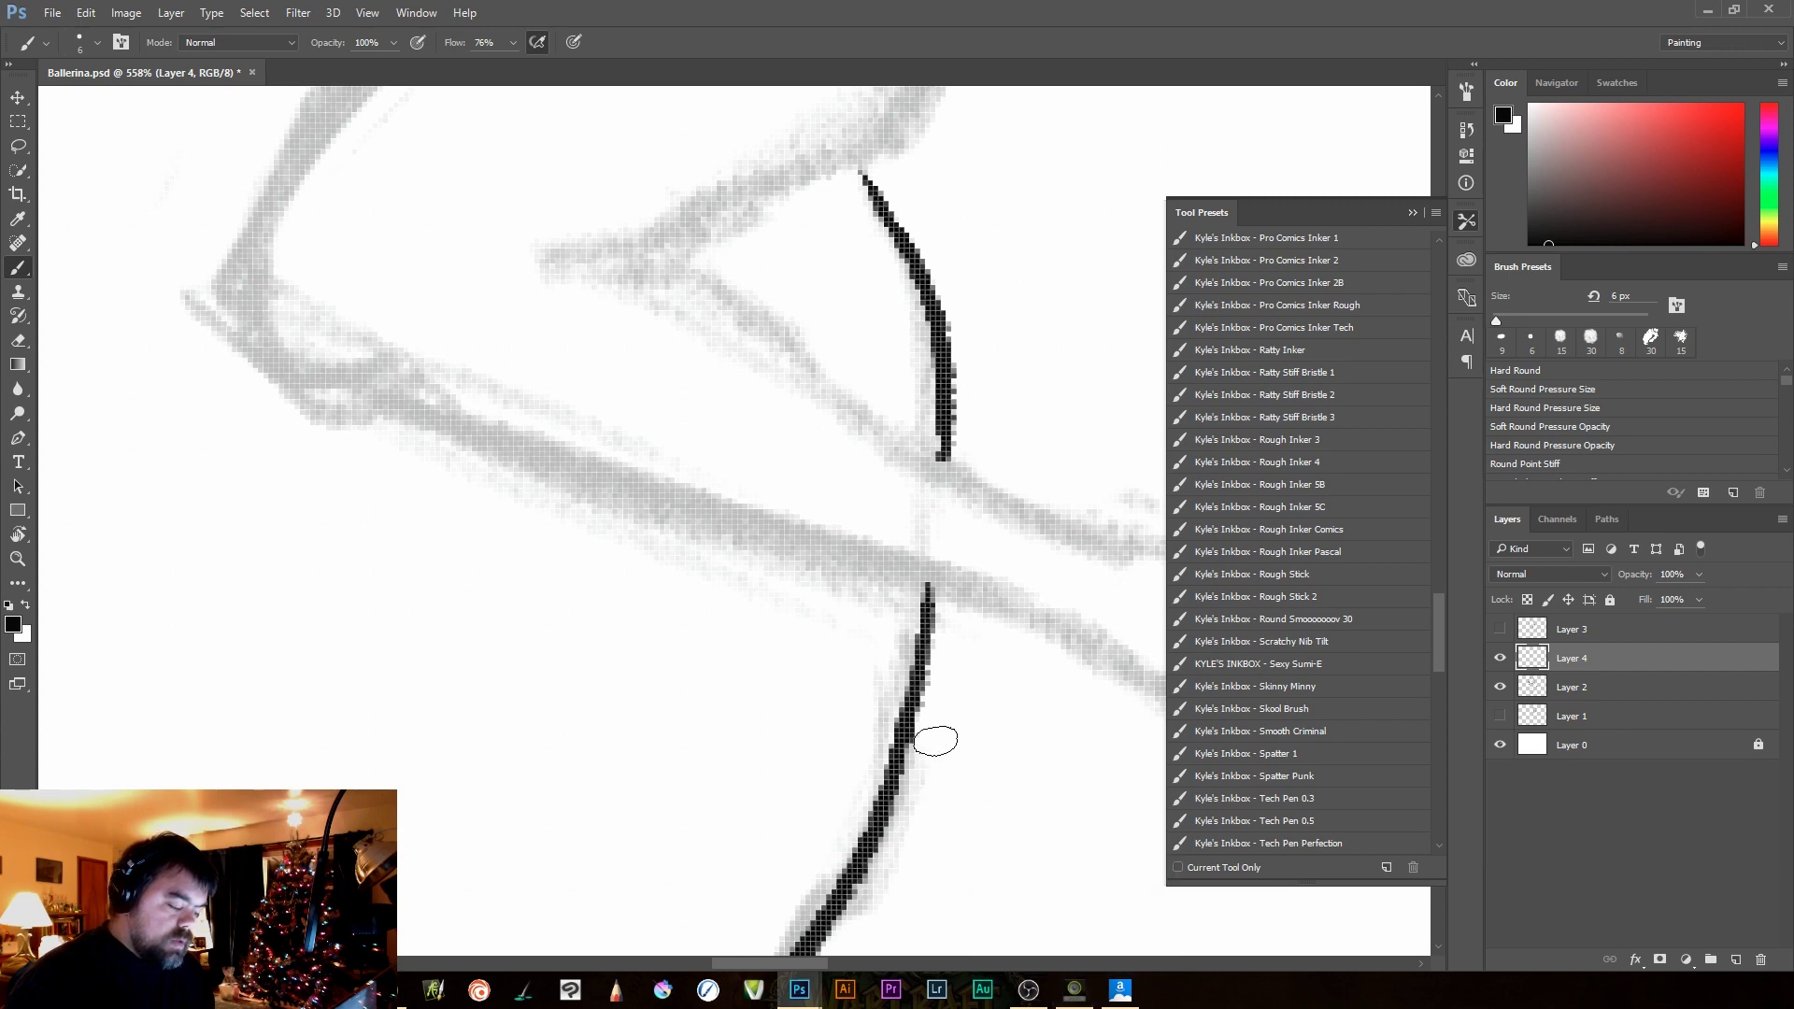
drag(1010, 775, 782, 671)
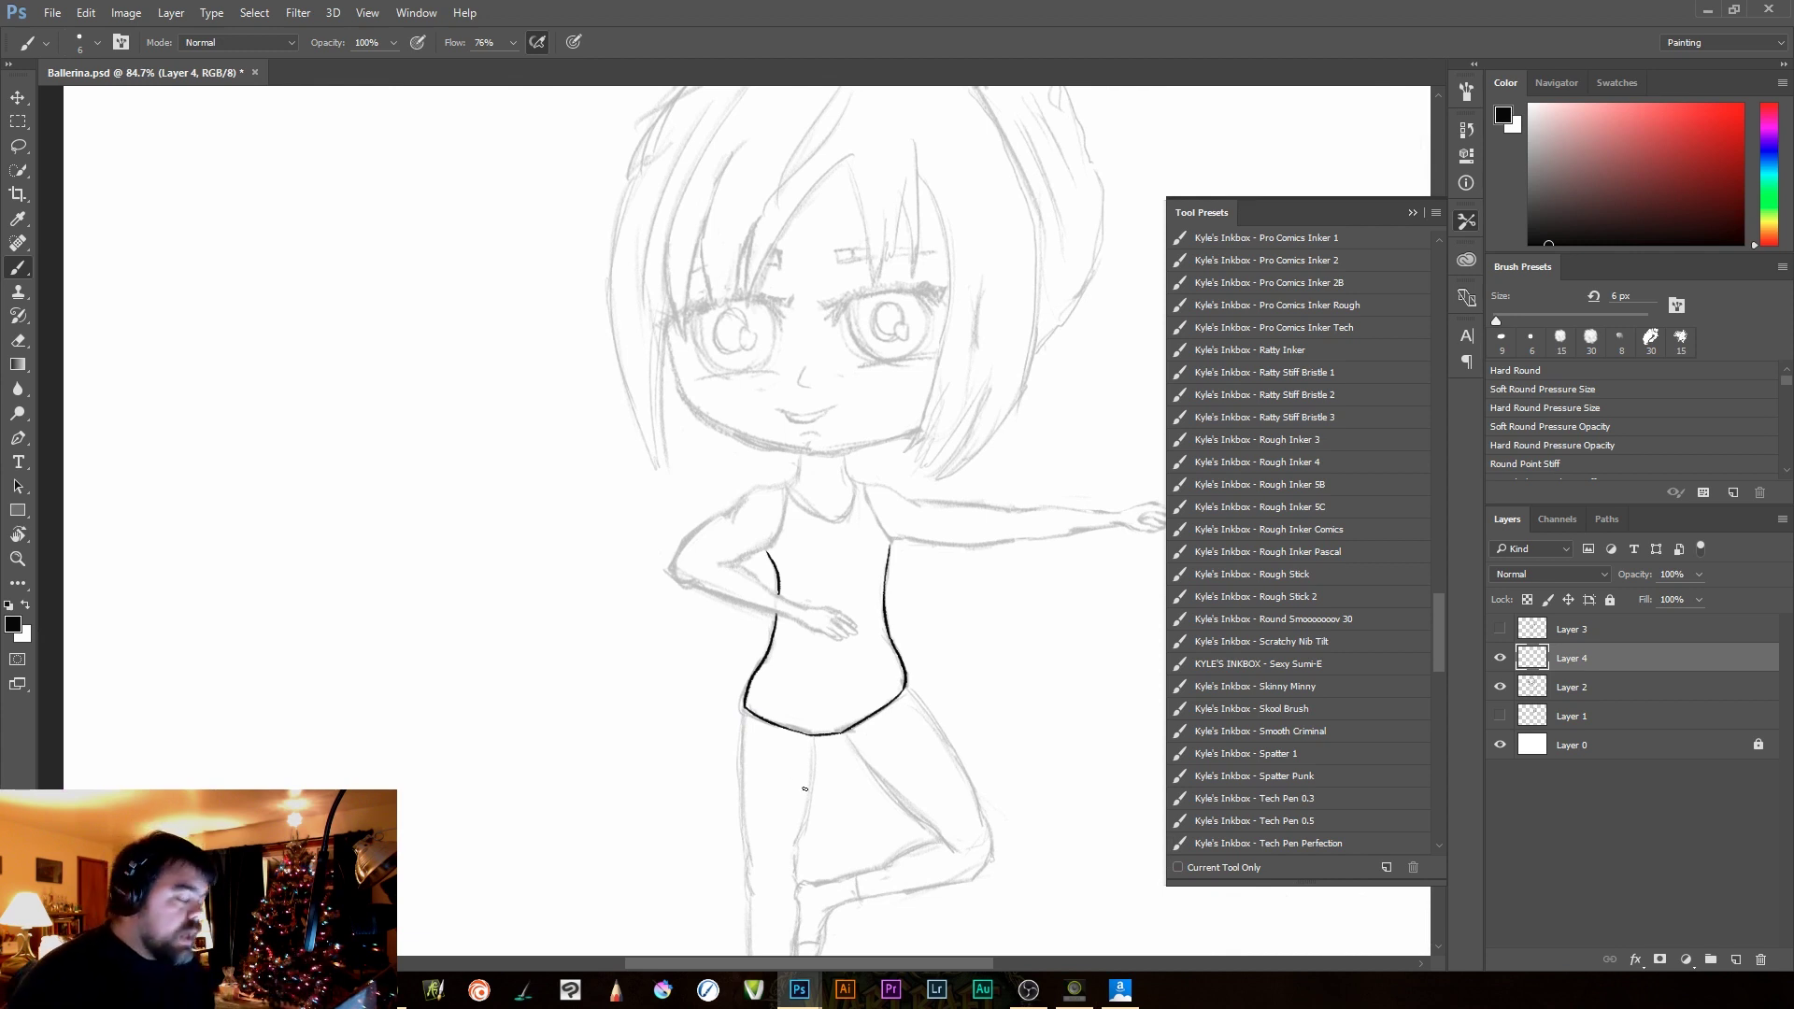
Ink both sides of the neck from beneath the chin to the shoulders, redoing the right-hand line
scroll(808, 619, up, 5)
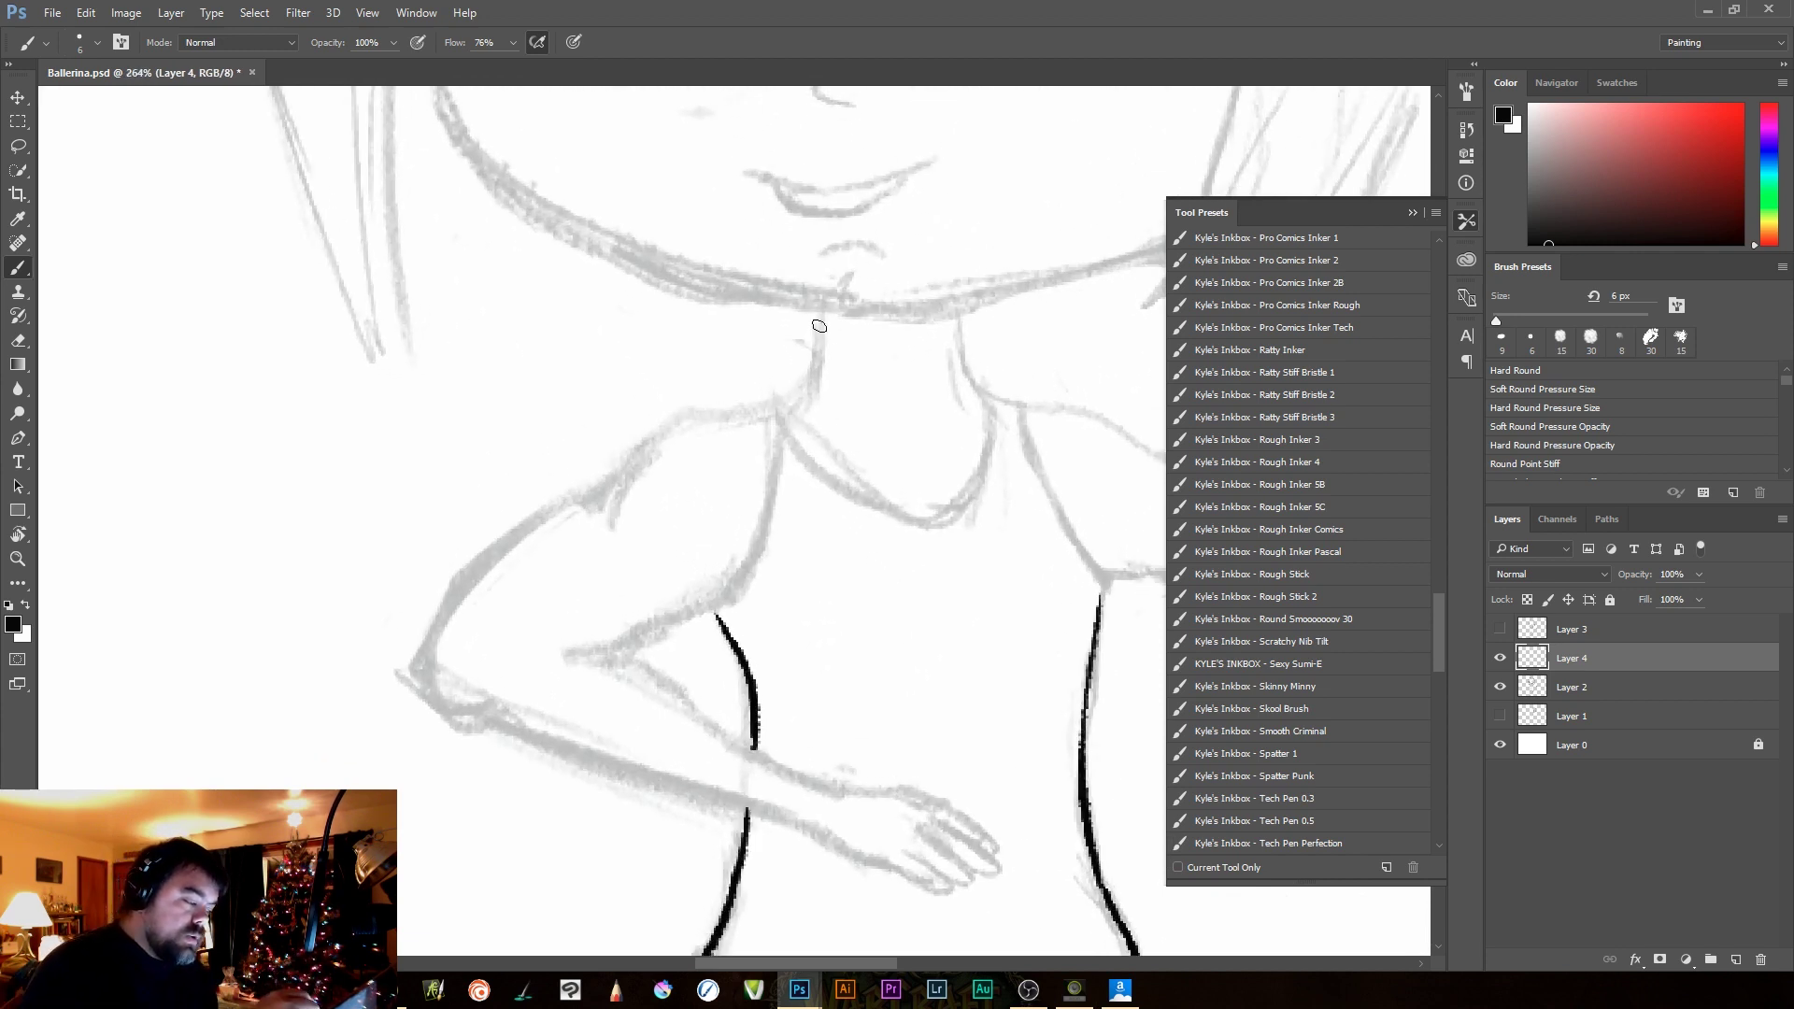
mouse_move(819, 326)
mouse_down()
mouse_move(817, 394)
mouse_move(785, 414)
mouse_up()
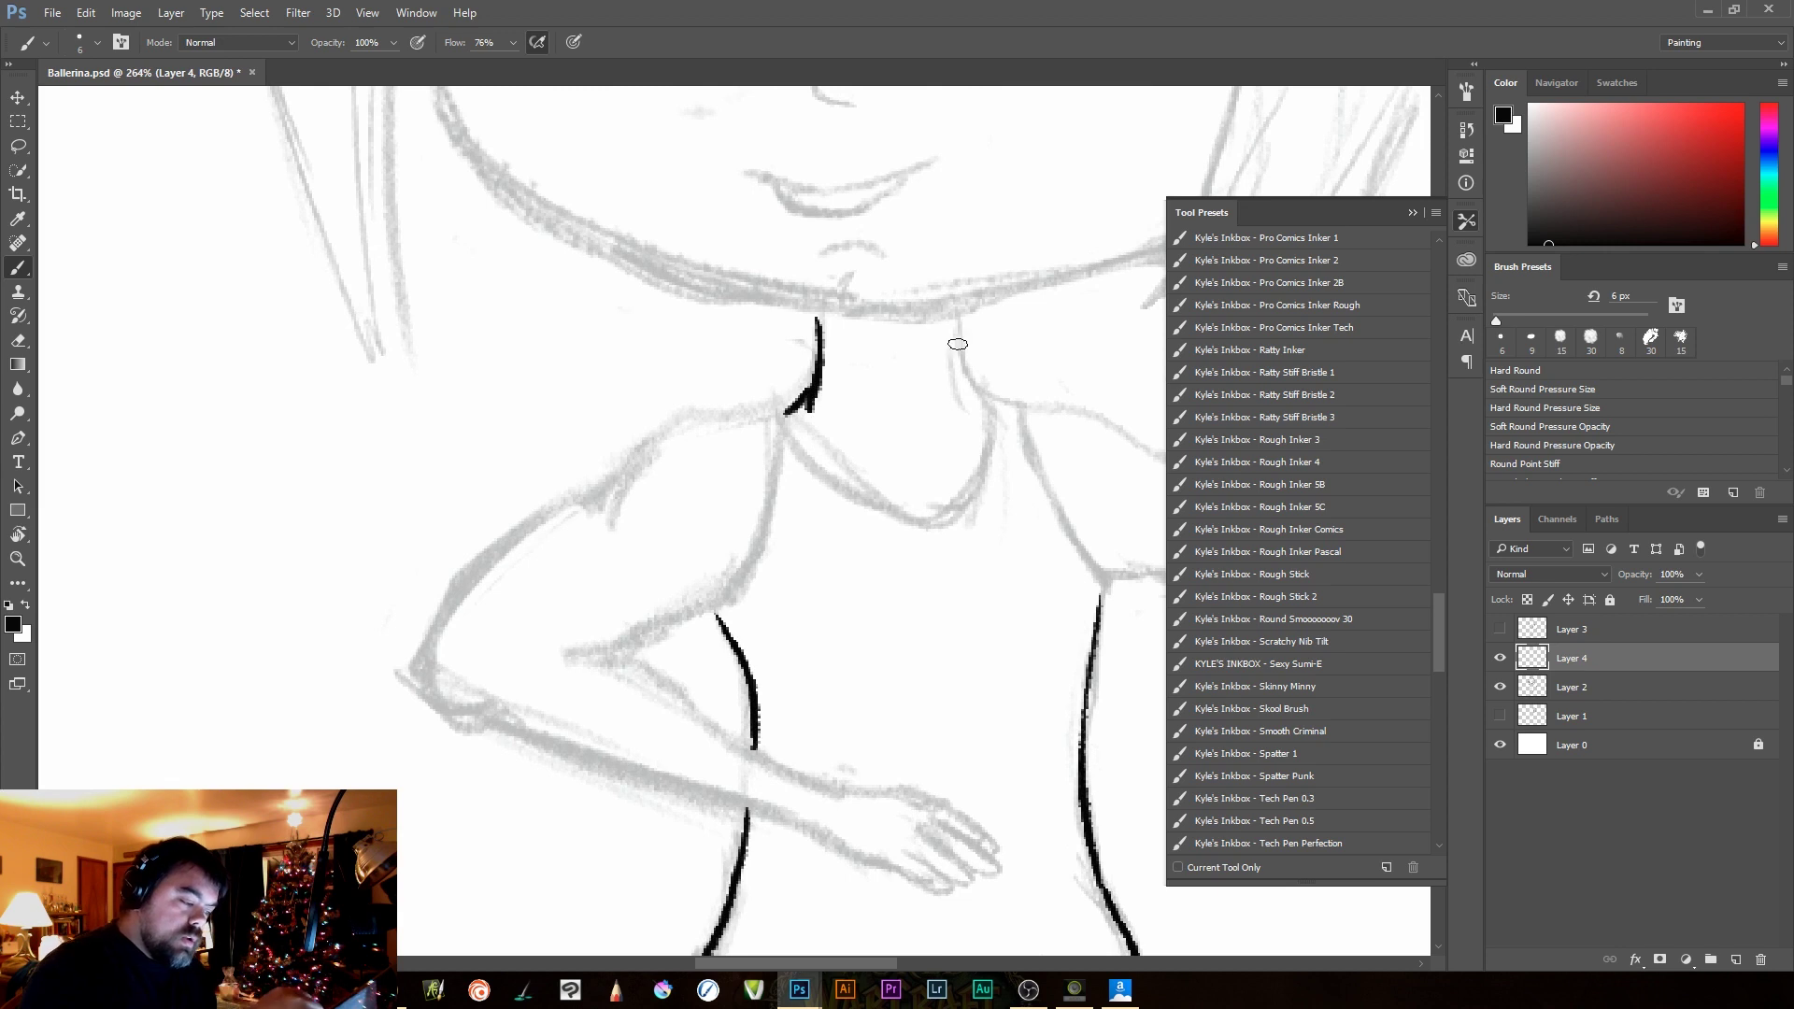
drag(954, 327, 995, 411)
key(ctrl+z)
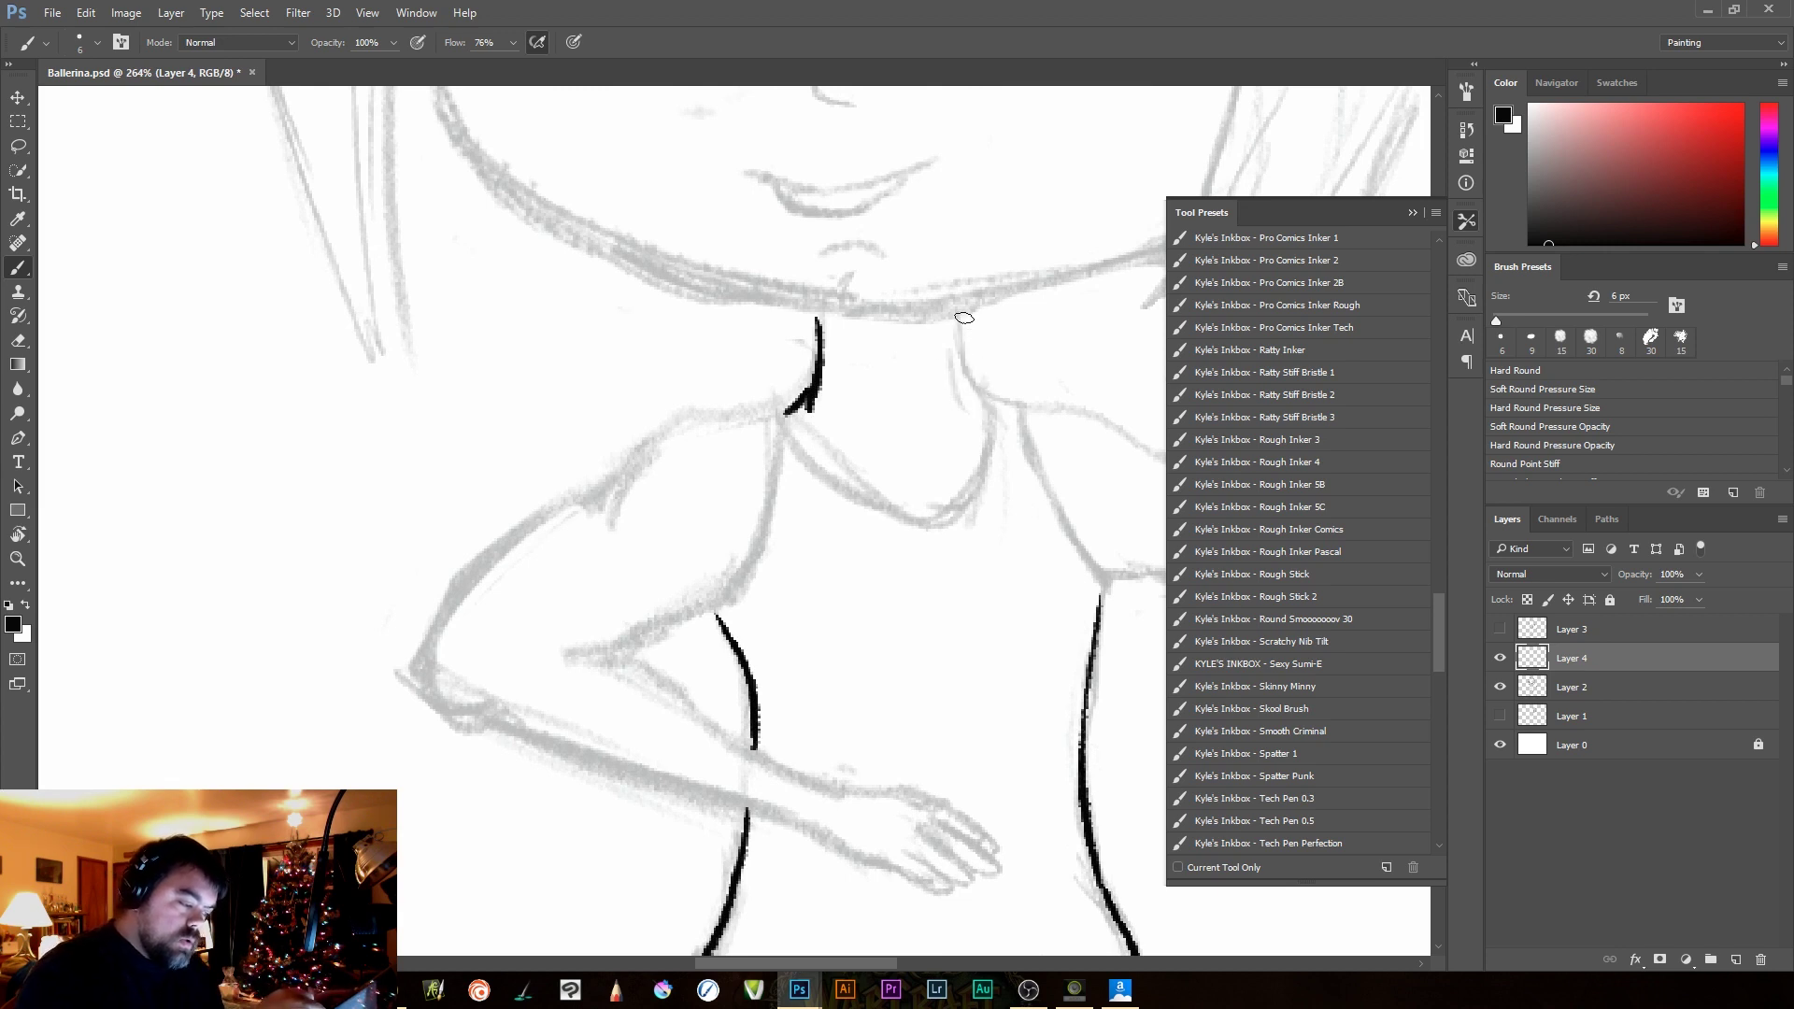
drag(958, 316, 969, 414)
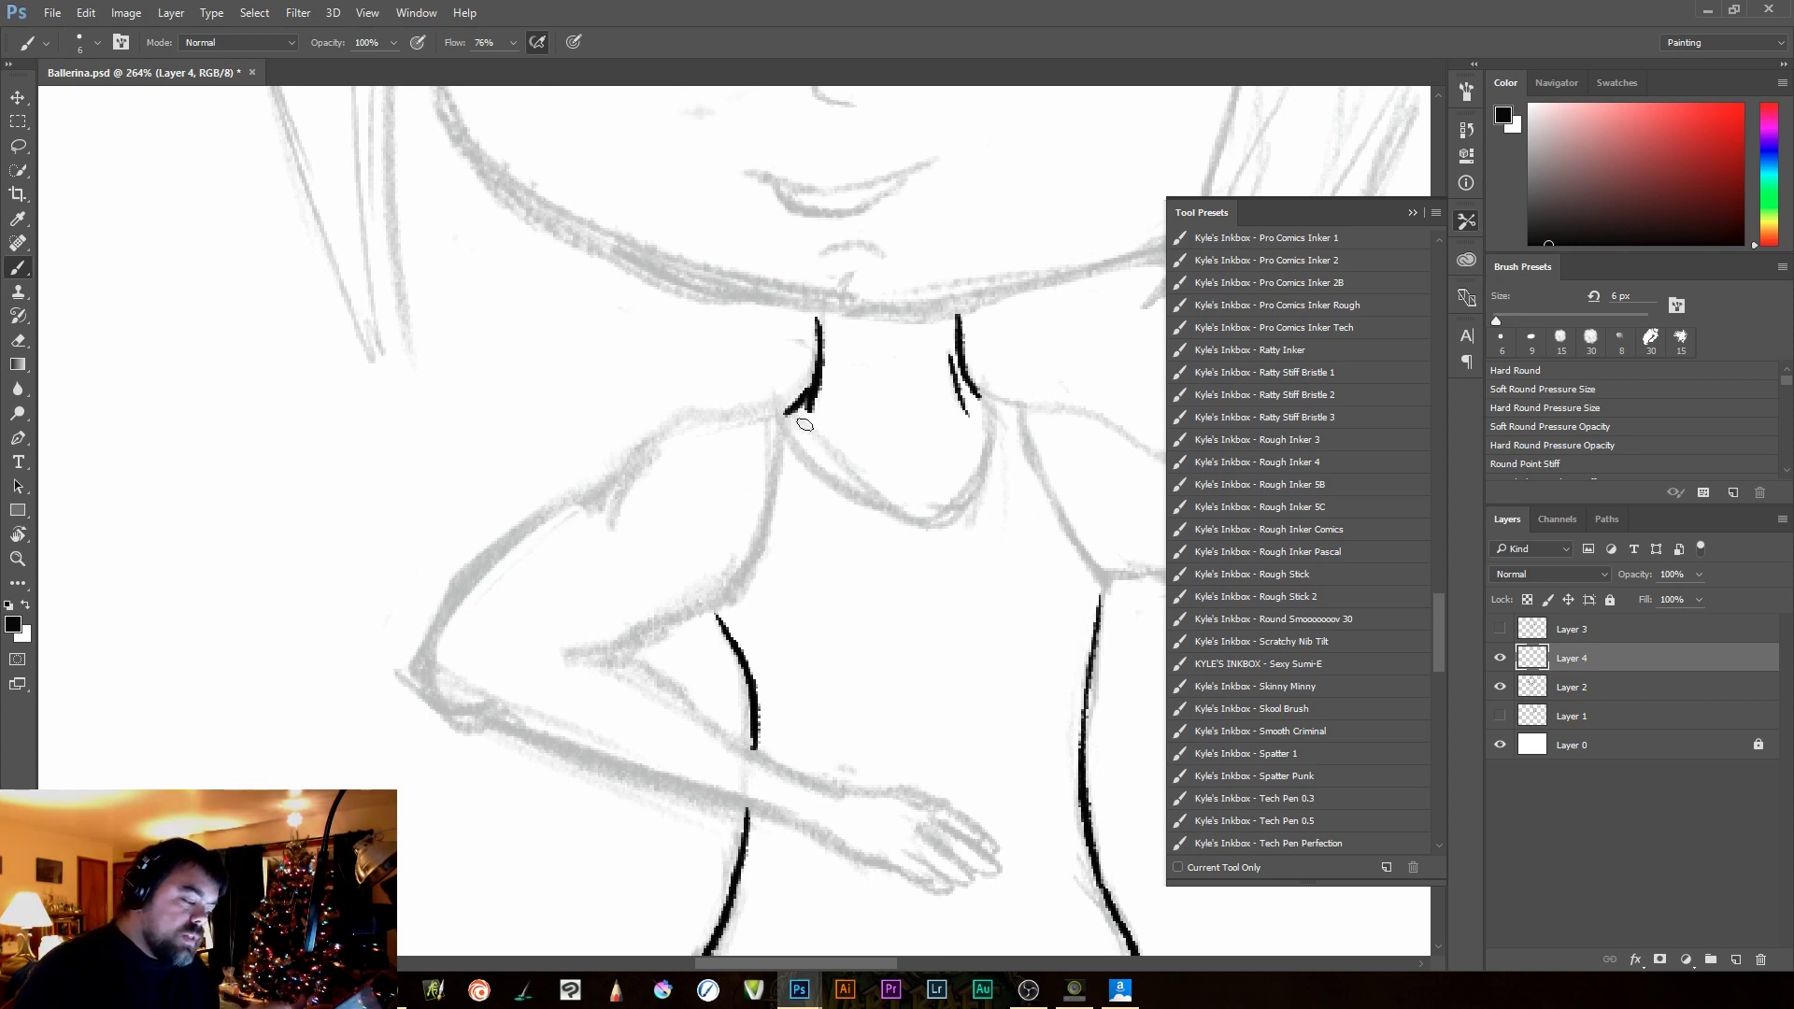
Ink the leotard's curved neckline from one shoulder to the other, redoing the stroke until it follows the sketch
mouse_move(781, 407)
mouse_down()
mouse_move(808, 457)
mouse_move(919, 521)
mouse_move(998, 405)
mouse_move(967, 487)
mouse_move(796, 423)
mouse_up()
key(ctrl+z)
key(ctrl+z)
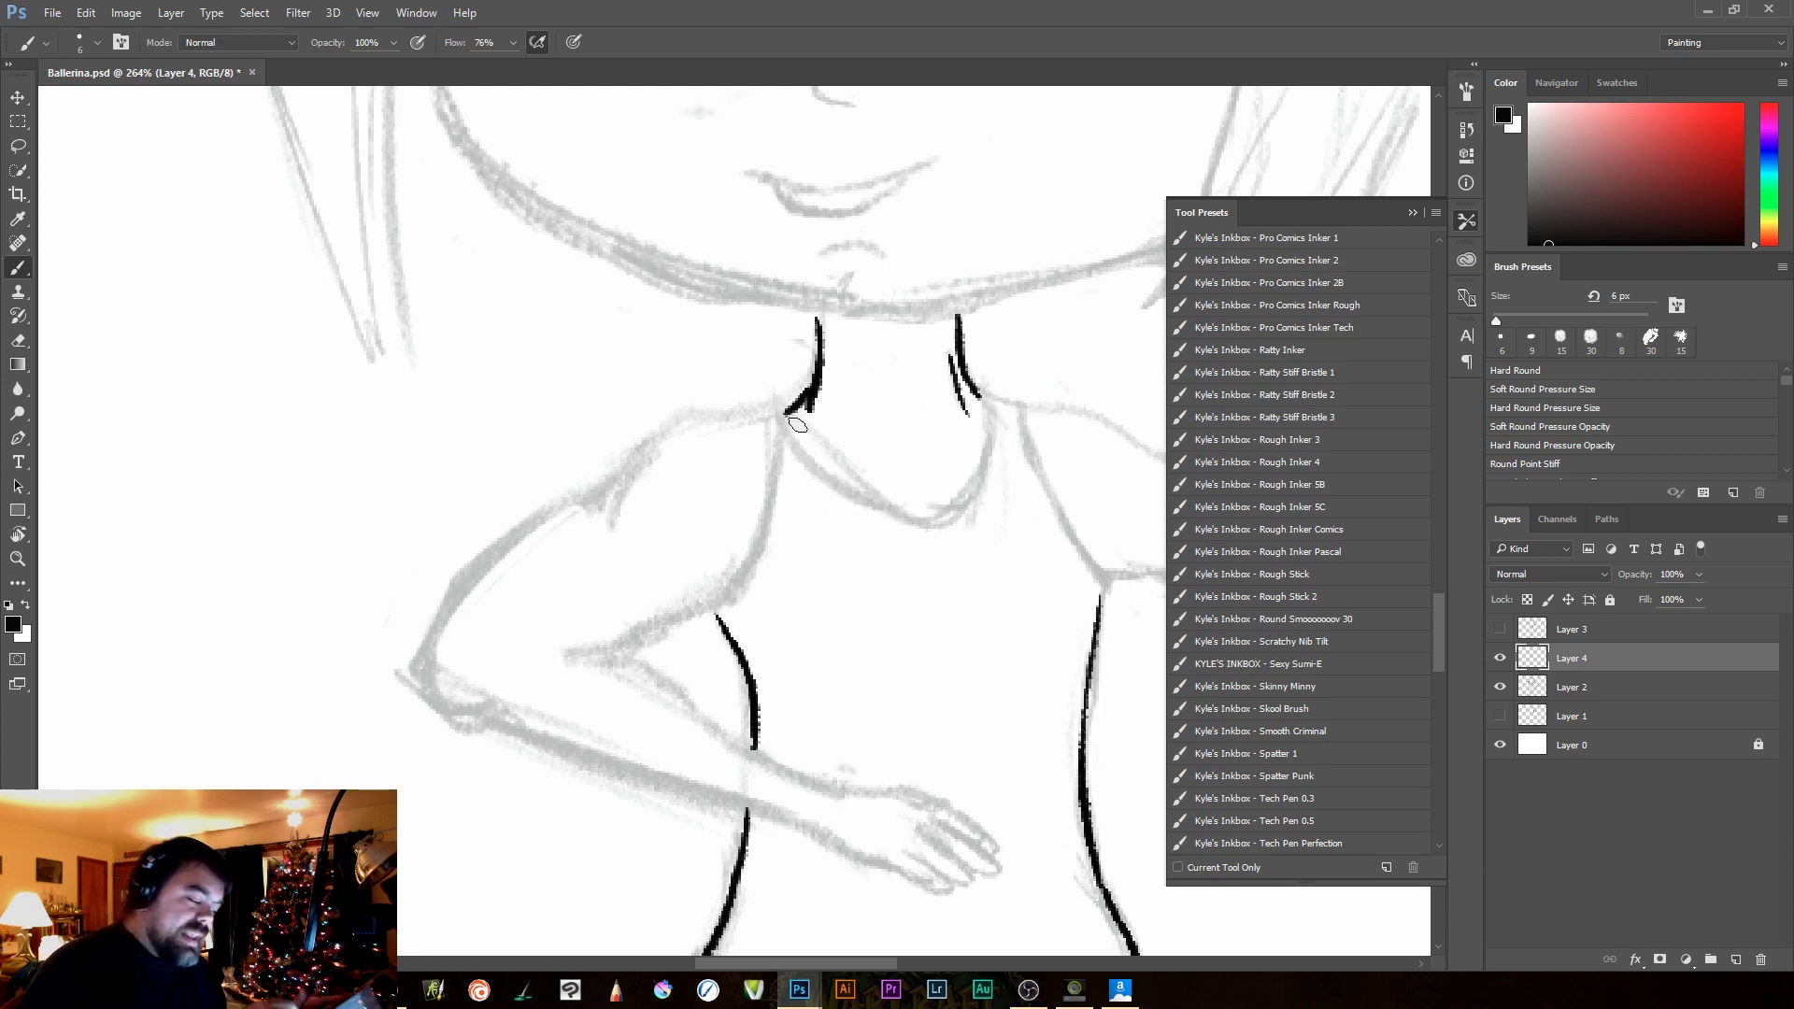
mouse_move(785, 404)
mouse_down()
mouse_move(889, 509)
mouse_move(995, 484)
mouse_move(996, 399)
mouse_up()
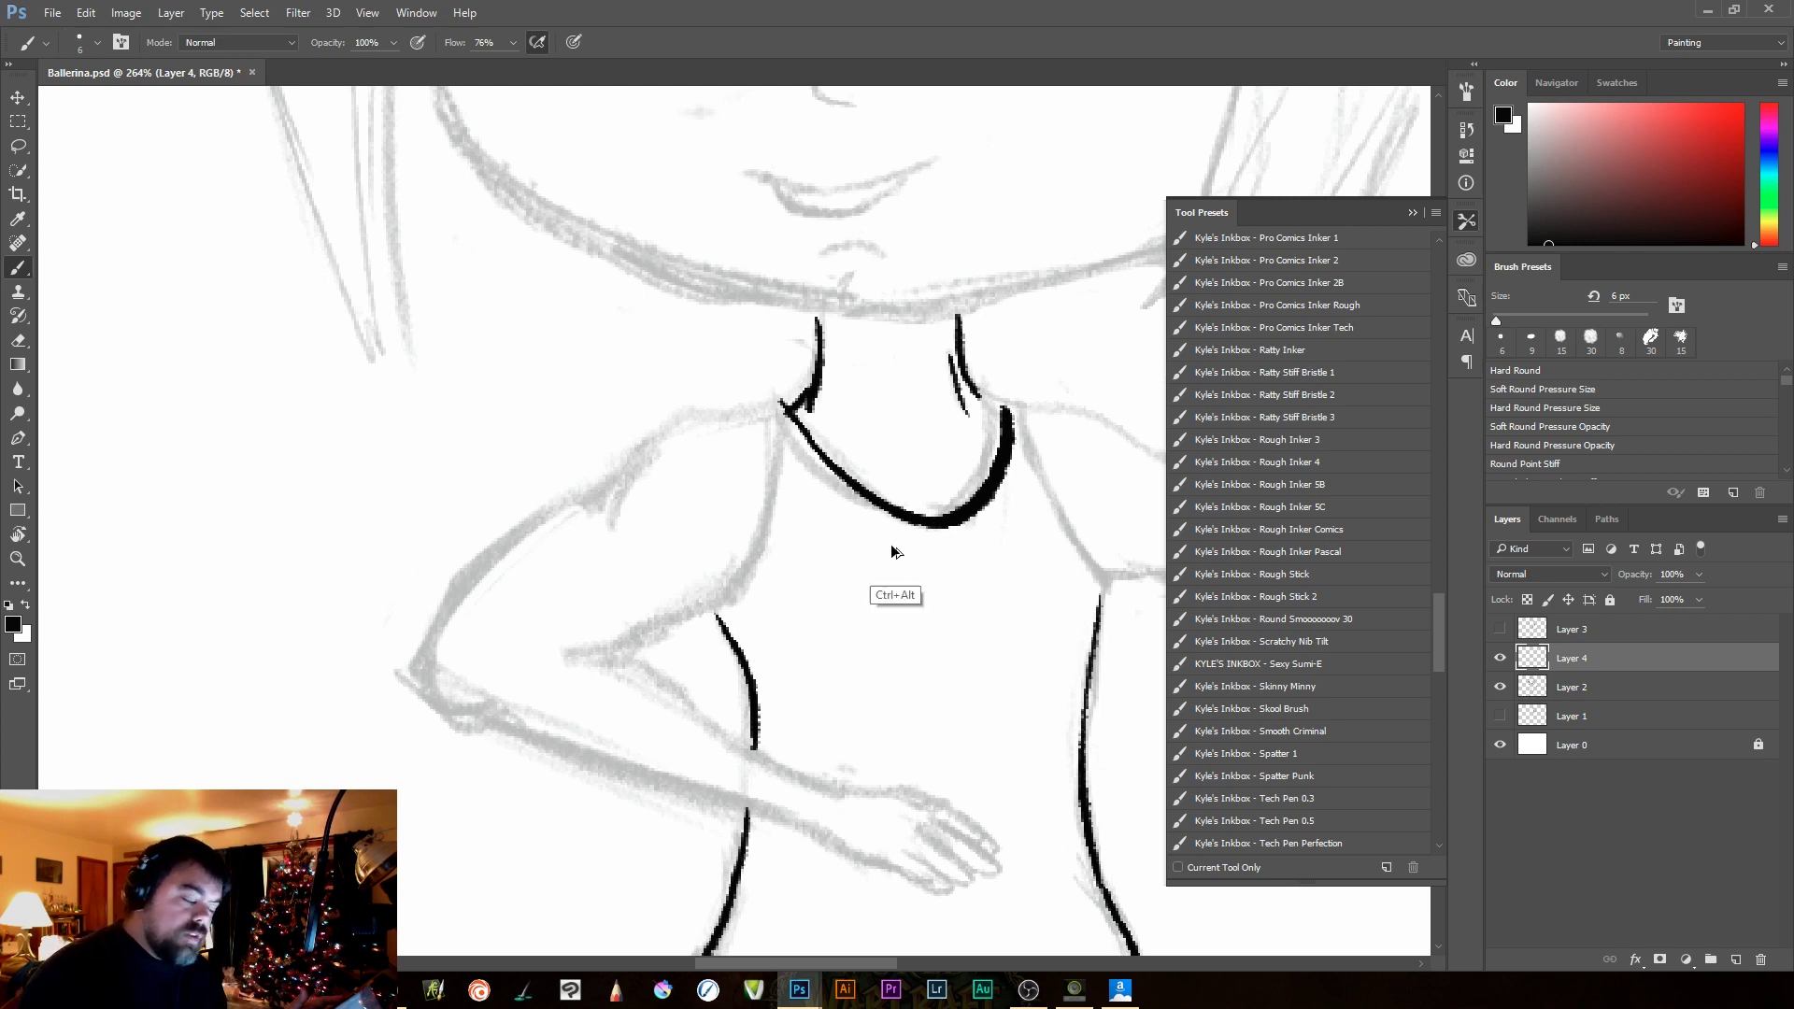
key(ctrl+z)
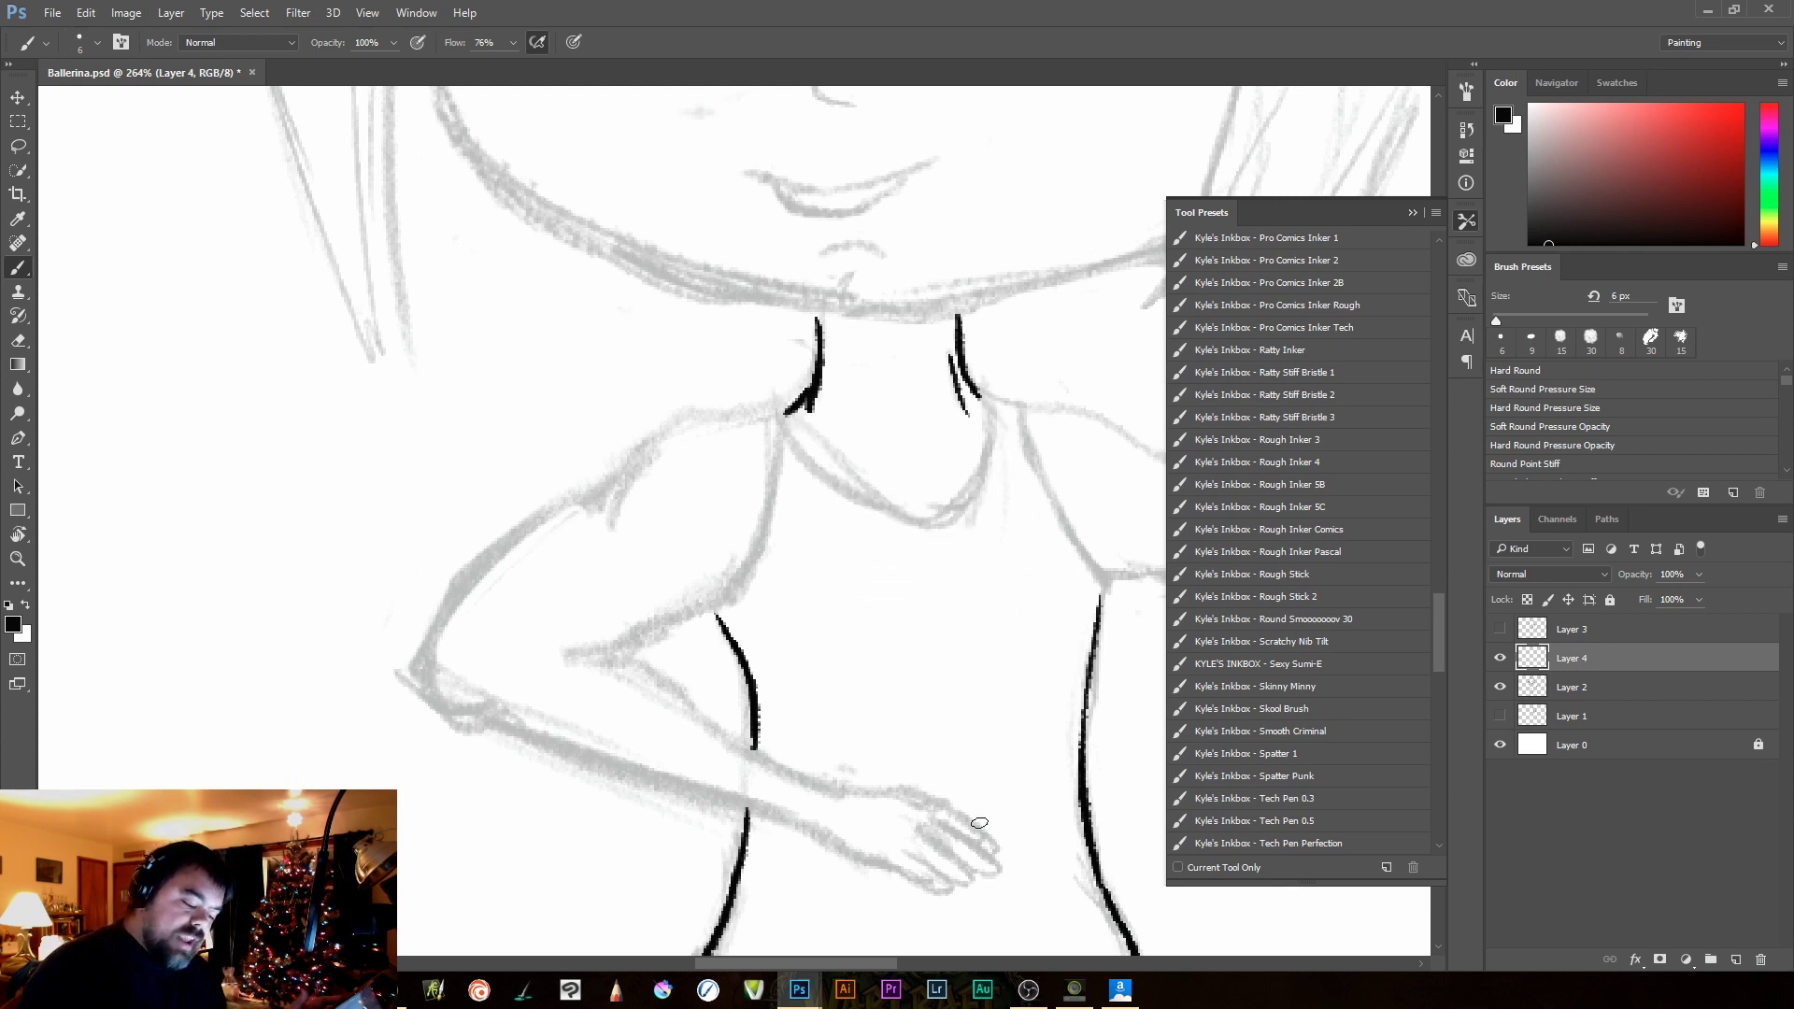
mouse_move(994, 405)
mouse_down()
mouse_move(959, 496)
mouse_move(838, 485)
mouse_move(794, 411)
mouse_up()
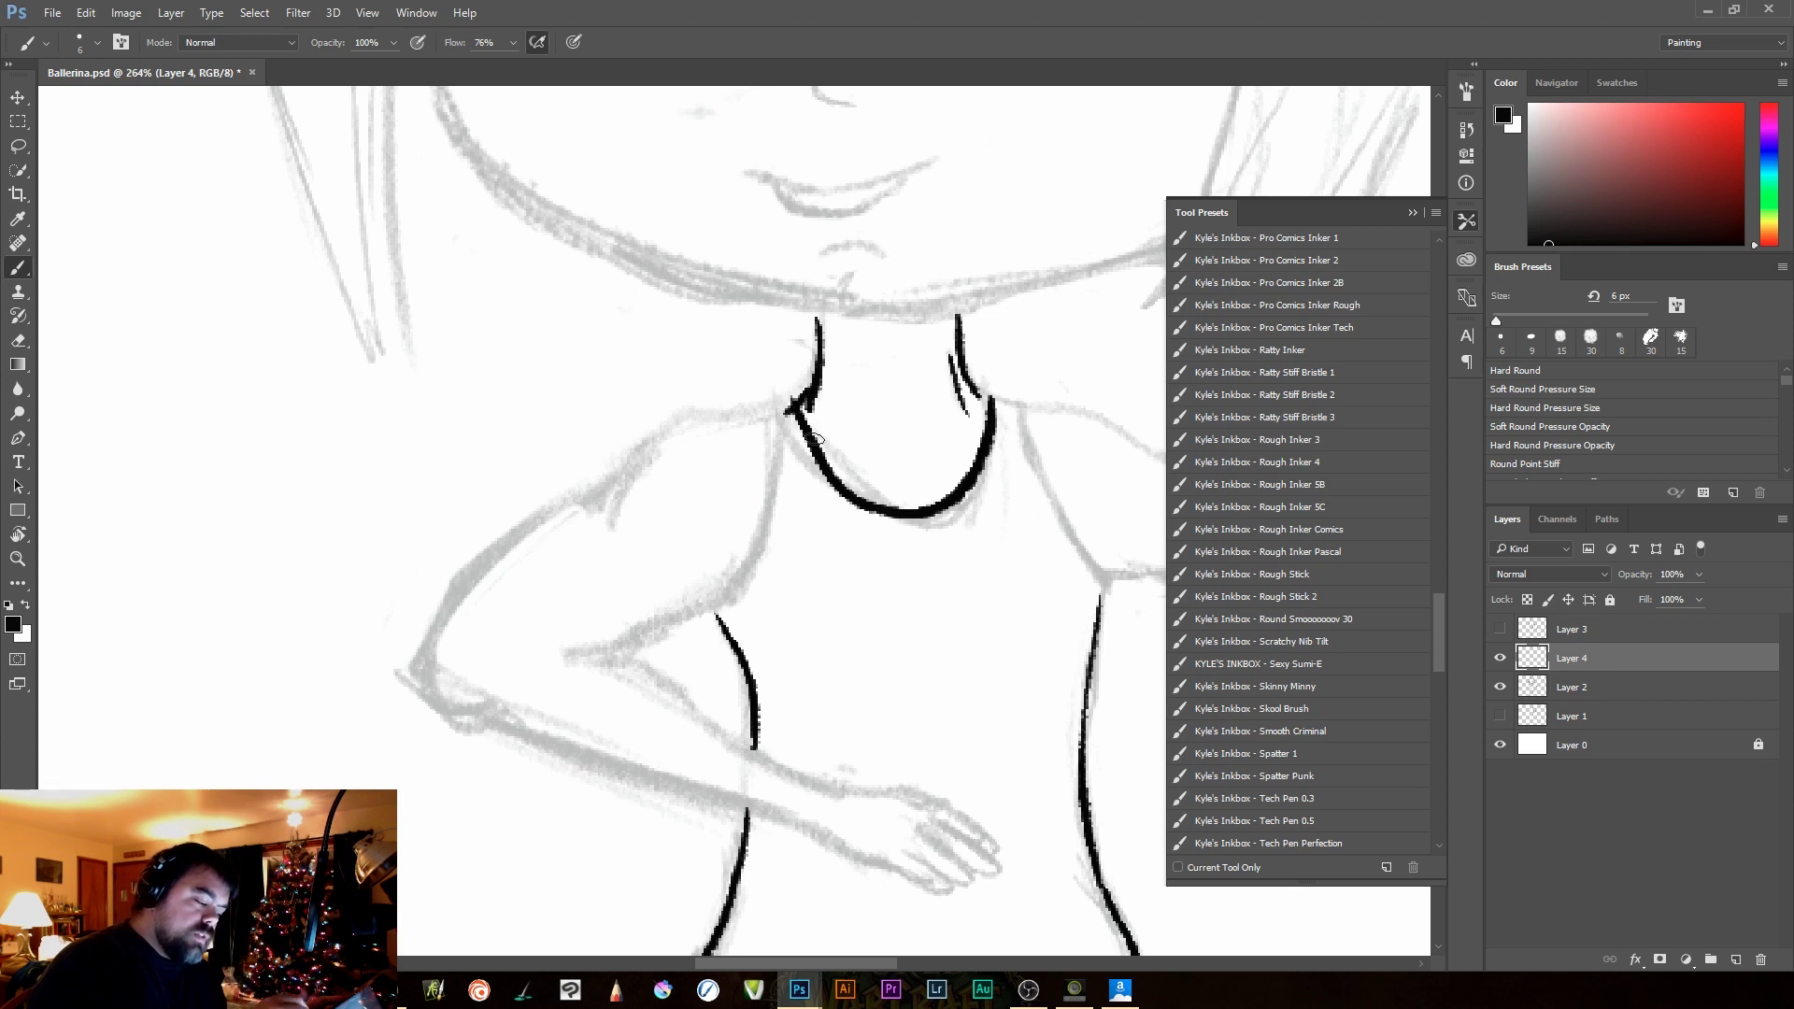
key(ctrl+z)
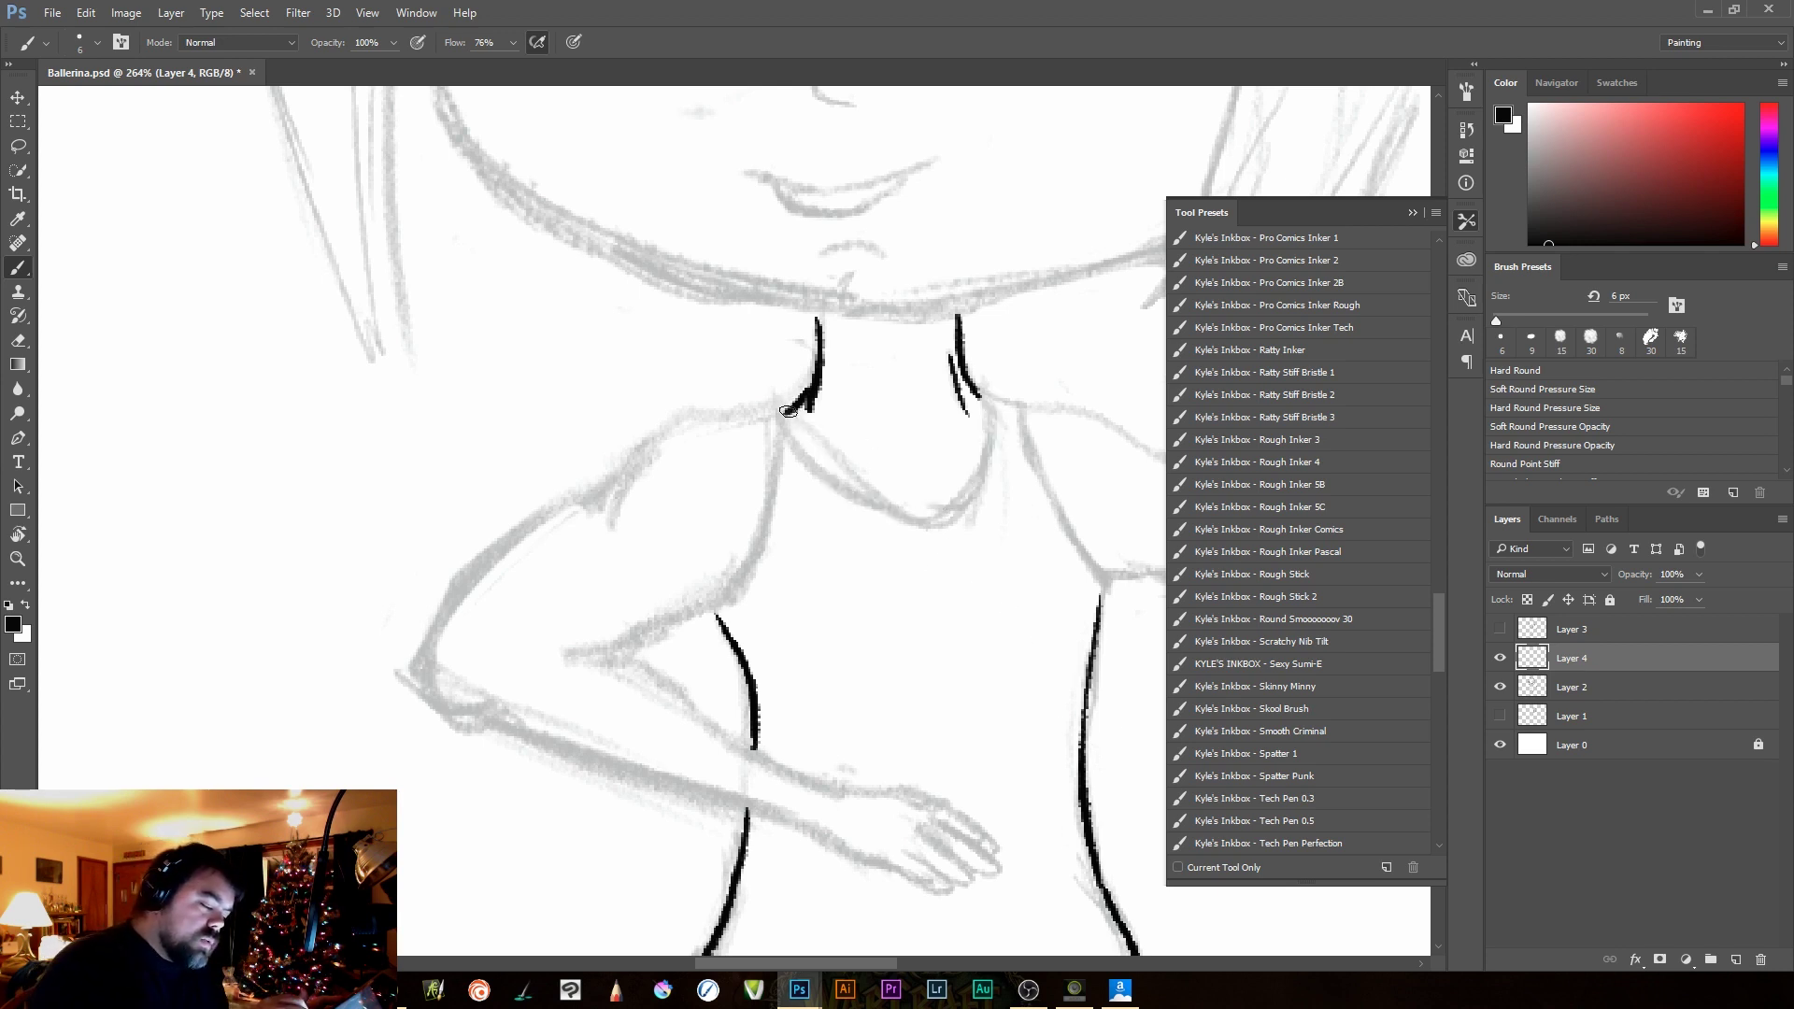
mouse_move(788, 409)
mouse_down()
mouse_move(824, 473)
mouse_move(937, 517)
mouse_move(1002, 397)
mouse_up()
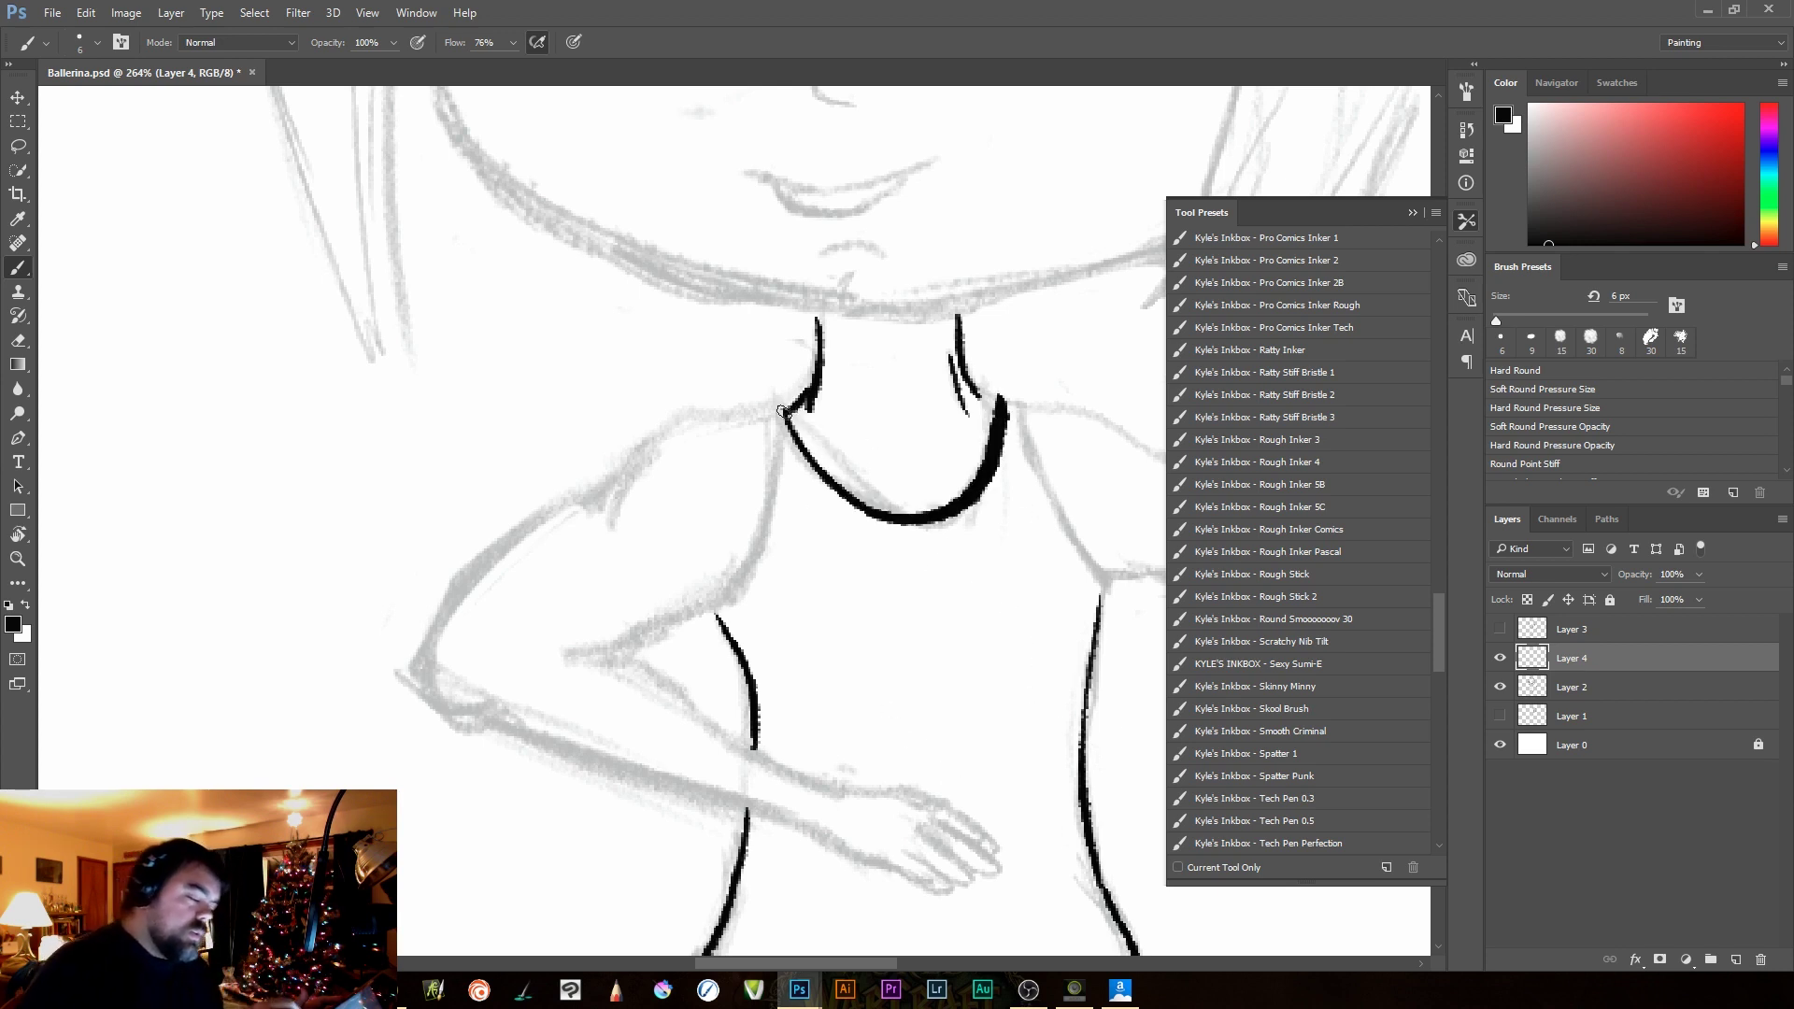
Ink the top of the shoulder strap and the leotard's armhole edge on the bent-arm side down to the torso contour
drag(790, 407, 756, 410)
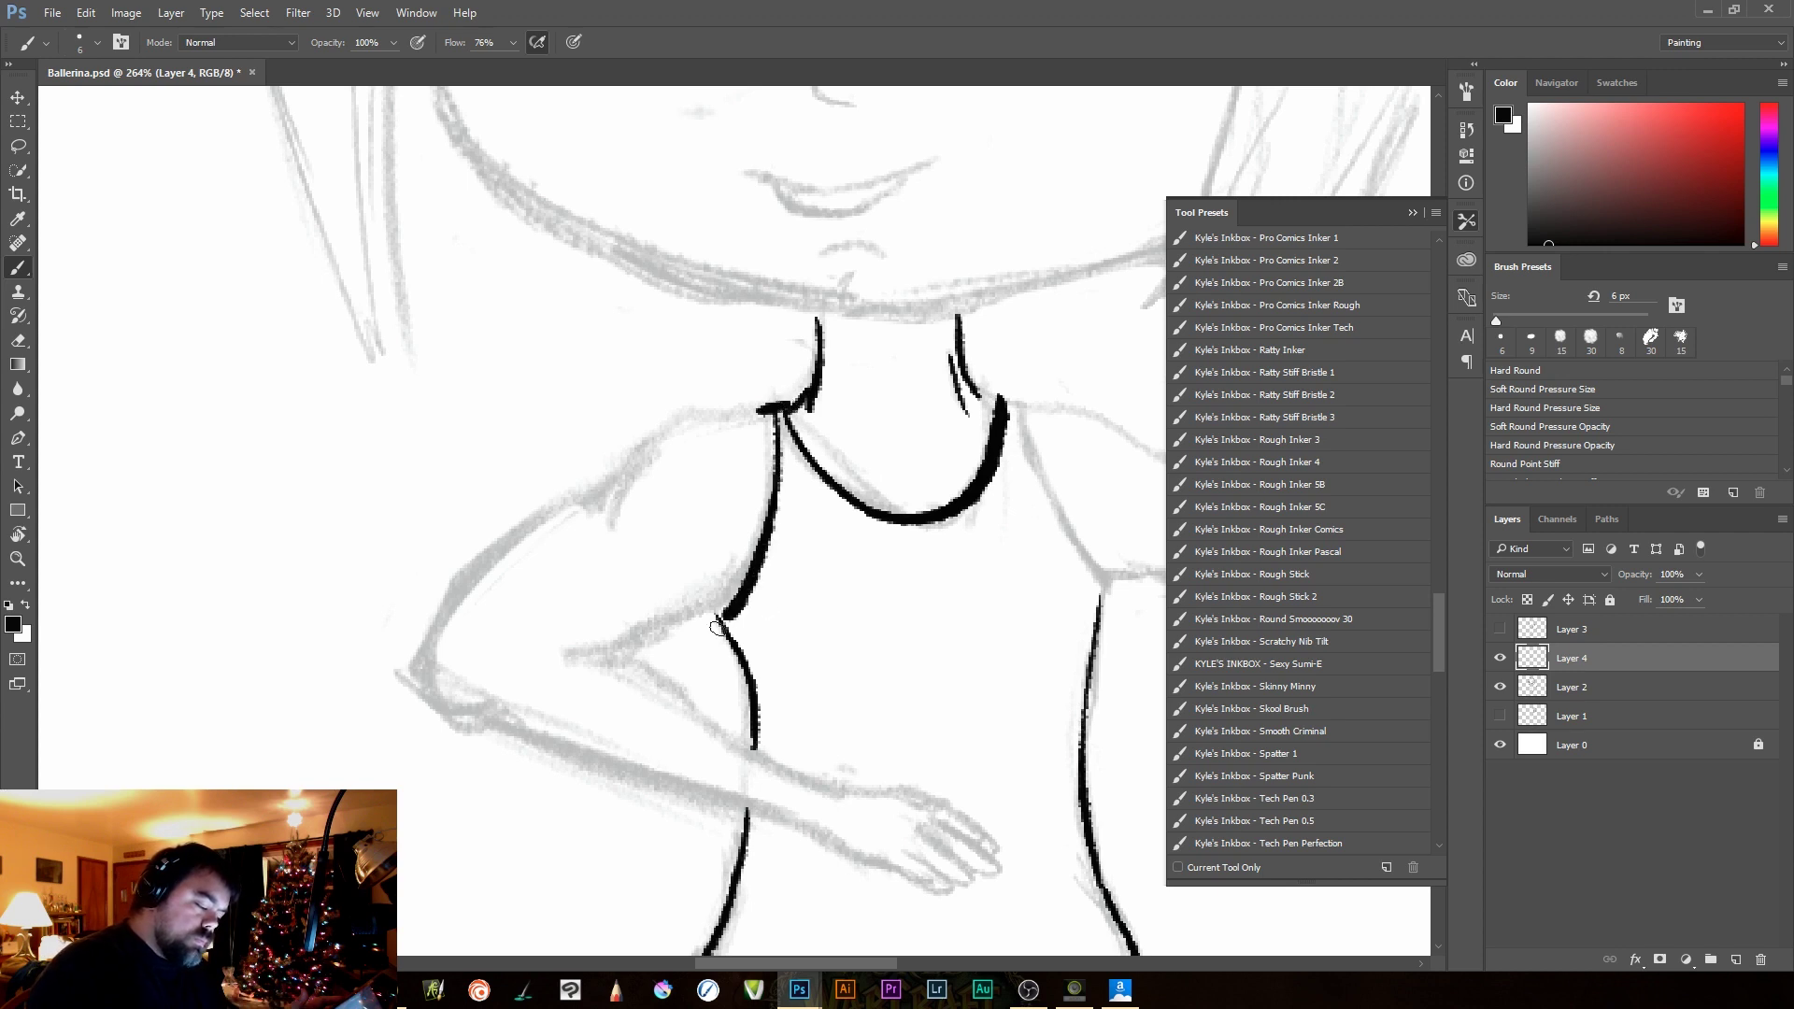
drag(716, 615, 755, 411)
drag(905, 694, 580, 669)
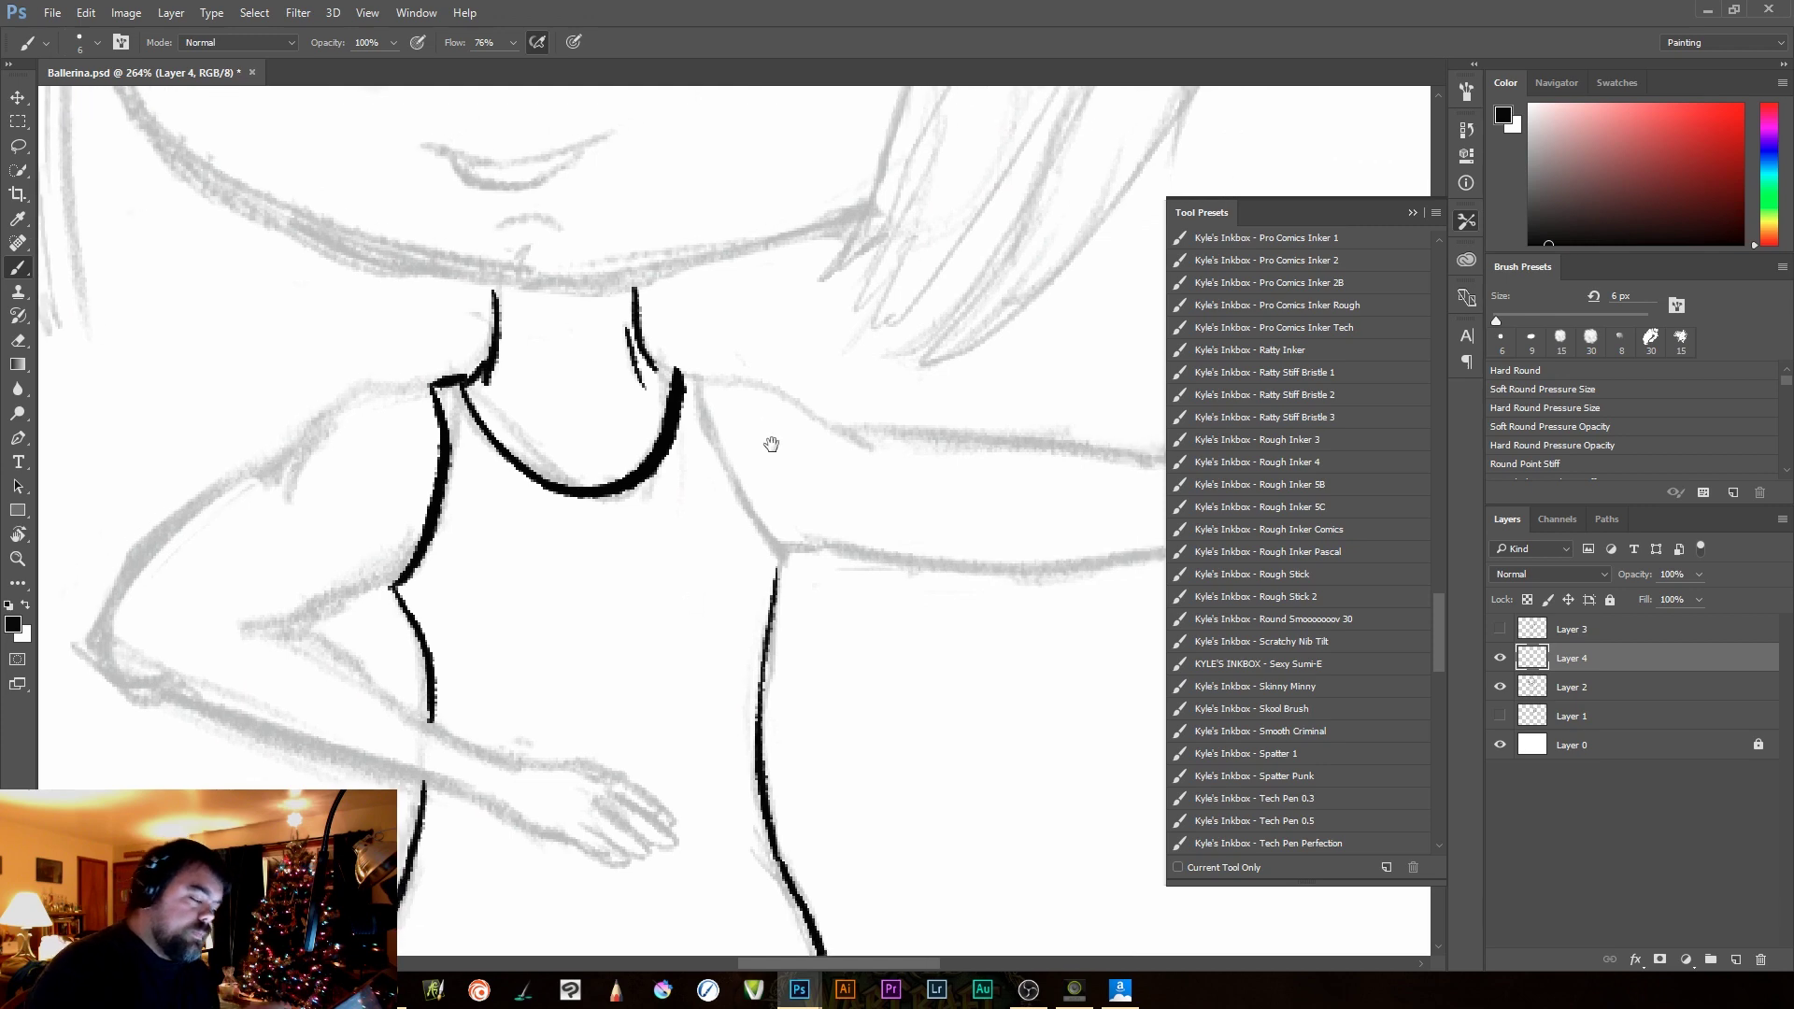
mouse_move(691, 384)
mouse_down()
mouse_move(775, 564)
mouse_move(768, 639)
mouse_move(1073, 233)
mouse_move(1145, 47)
mouse_up()
Ink the inner and outer thigh contours of the standing leg from the leotard's edge to the knee
drag(924, 754, 837, 488)
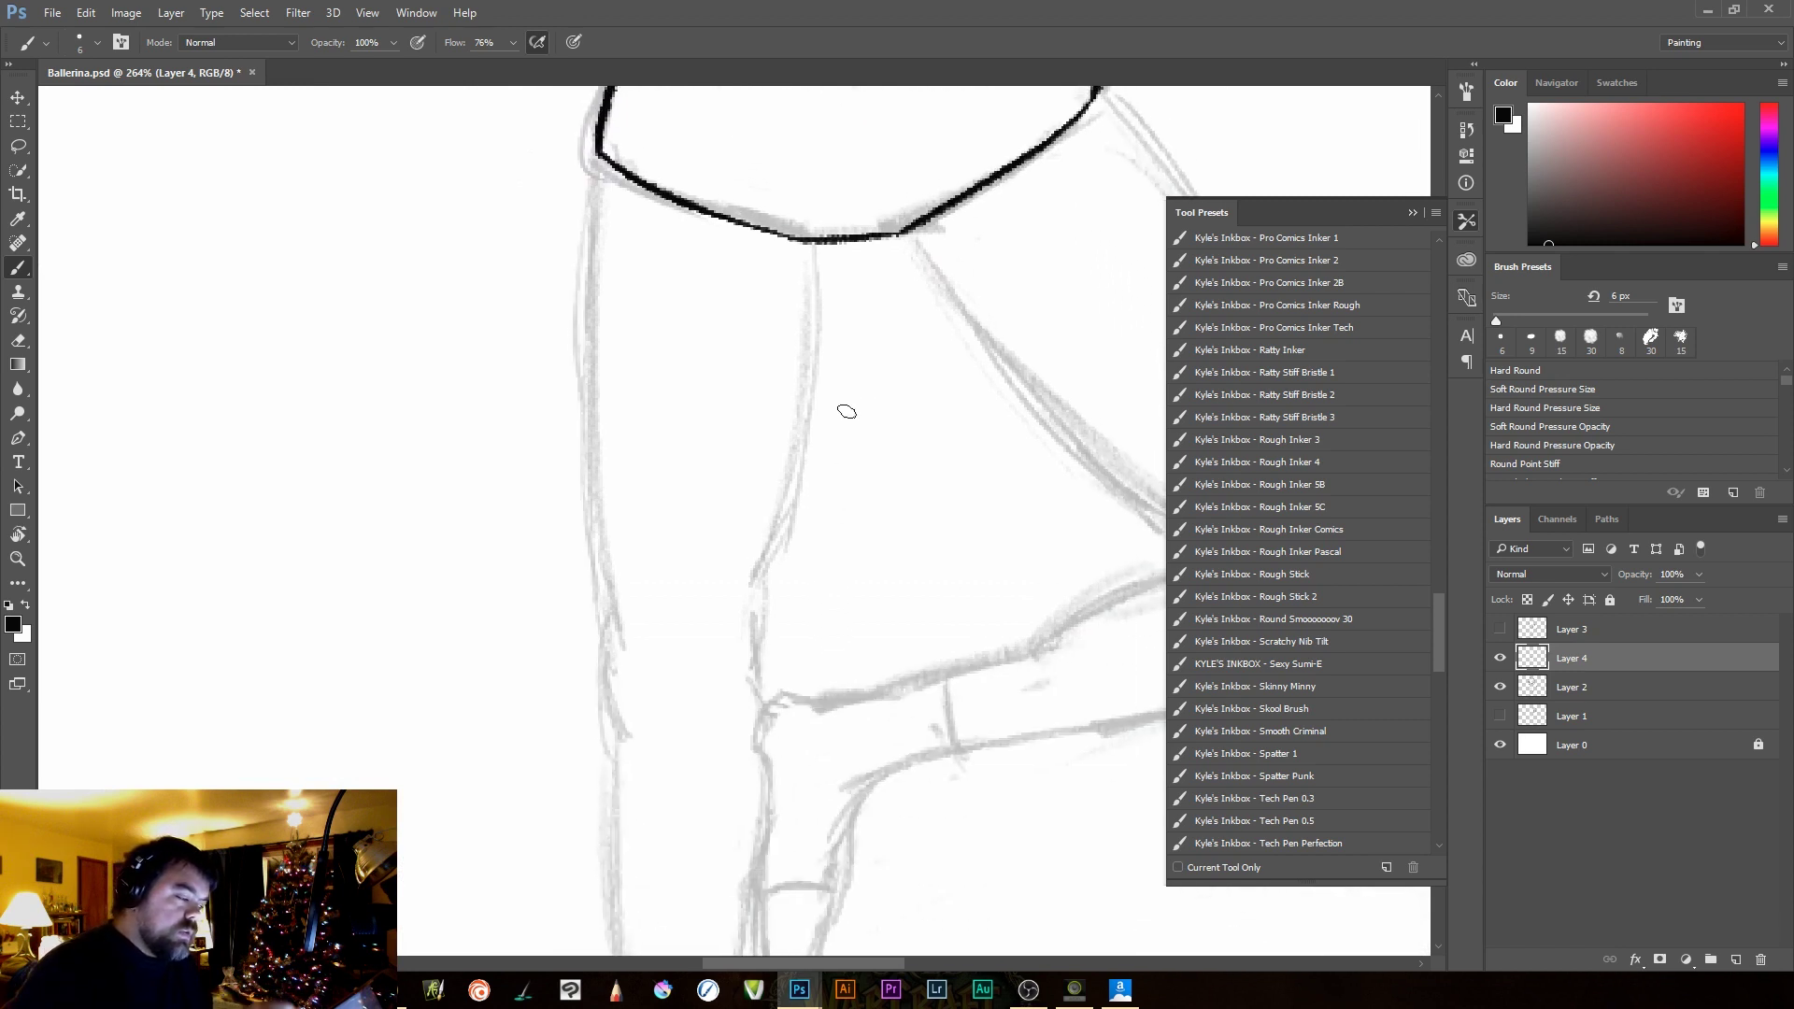
mouse_move(812, 239)
mouse_down()
mouse_move(807, 386)
mouse_move(761, 570)
mouse_up()
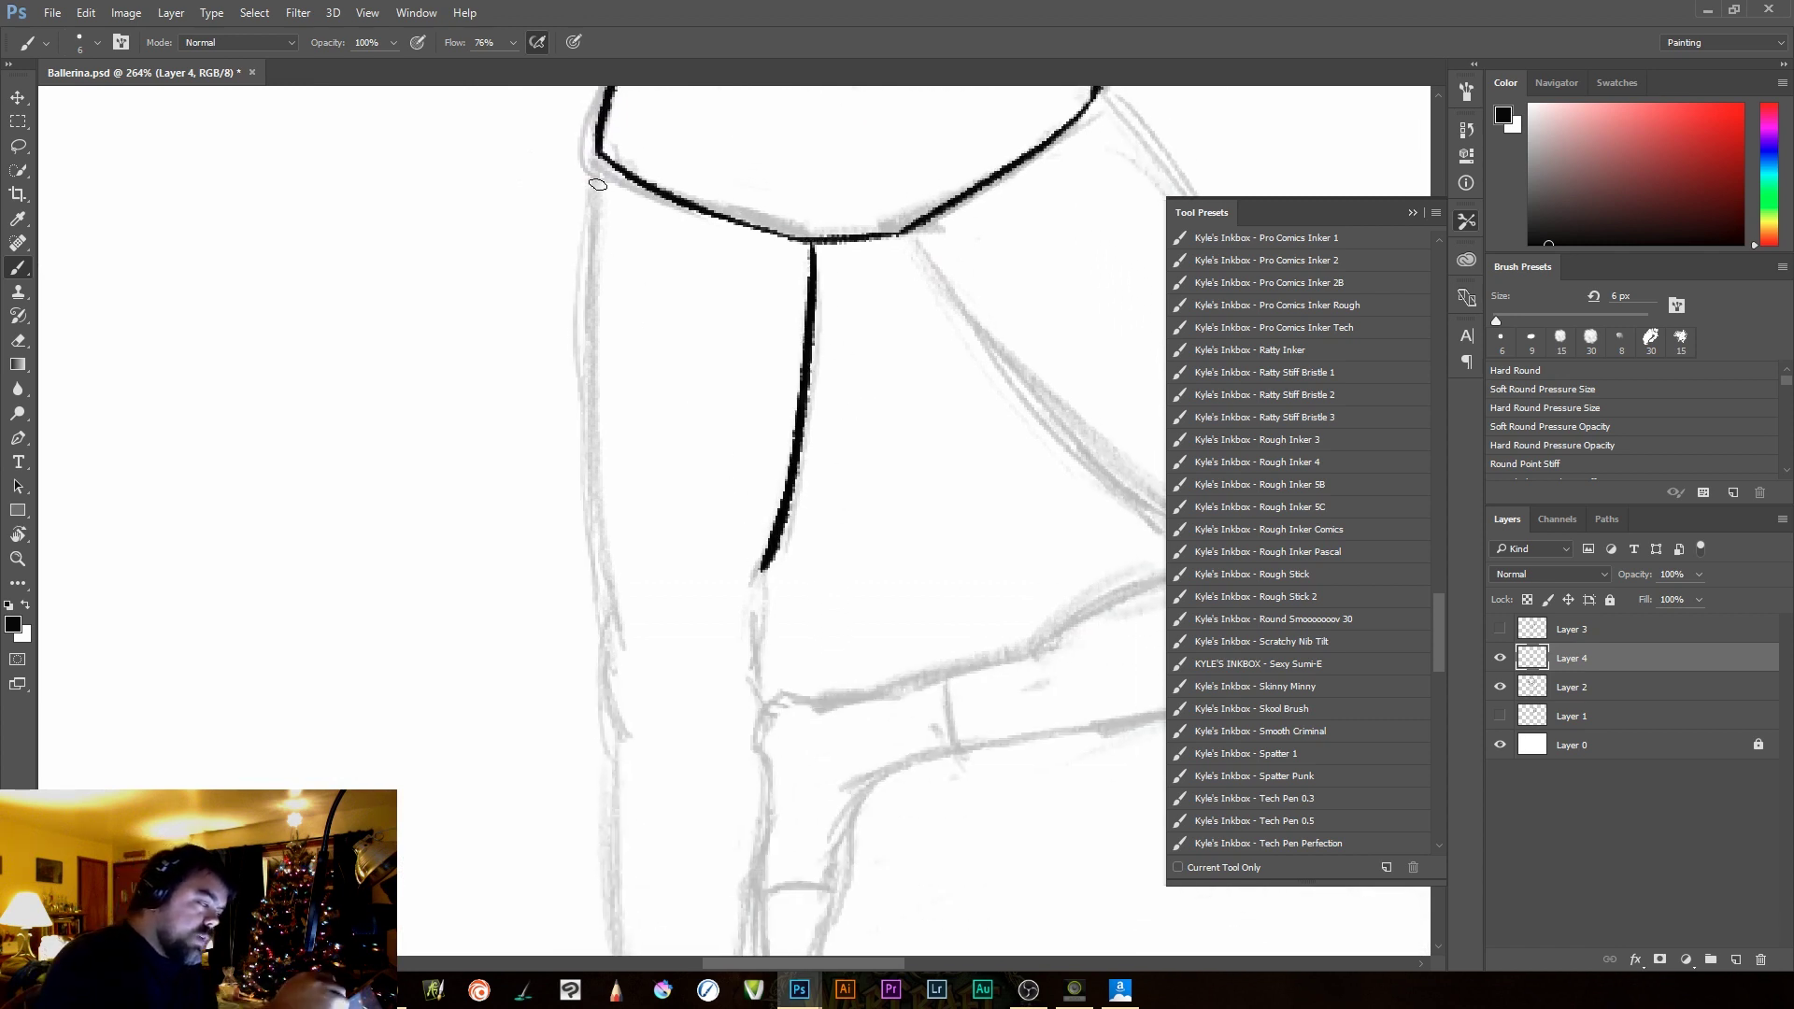
mouse_move(600, 154)
mouse_down()
mouse_move(597, 382)
mouse_move(631, 613)
mouse_up()
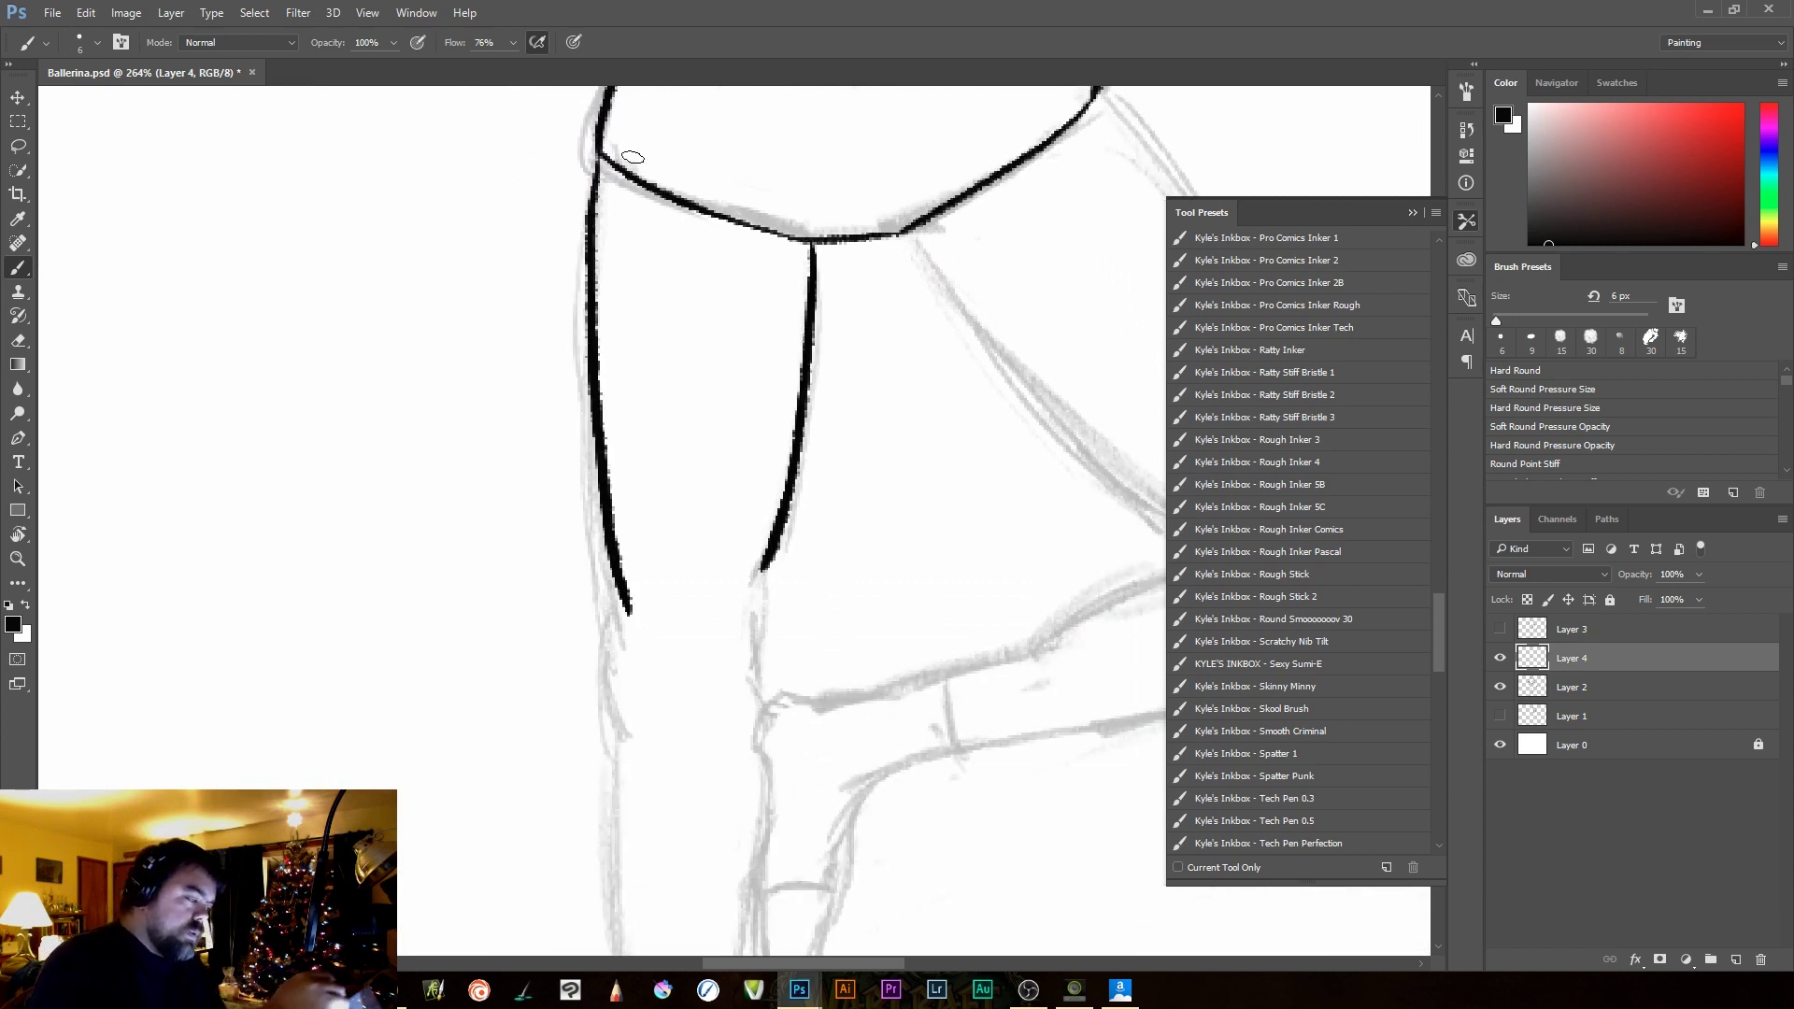
key(ctrl+z)
mouse_move(599, 164)
mouse_down()
mouse_move(583, 381)
mouse_move(616, 654)
mouse_move(642, 668)
mouse_move(614, 719)
mouse_up()
Ink the standing leg's lower contours on both sides from the knee to the ankle, redoing the outer line
drag(670, 831, 757, 393)
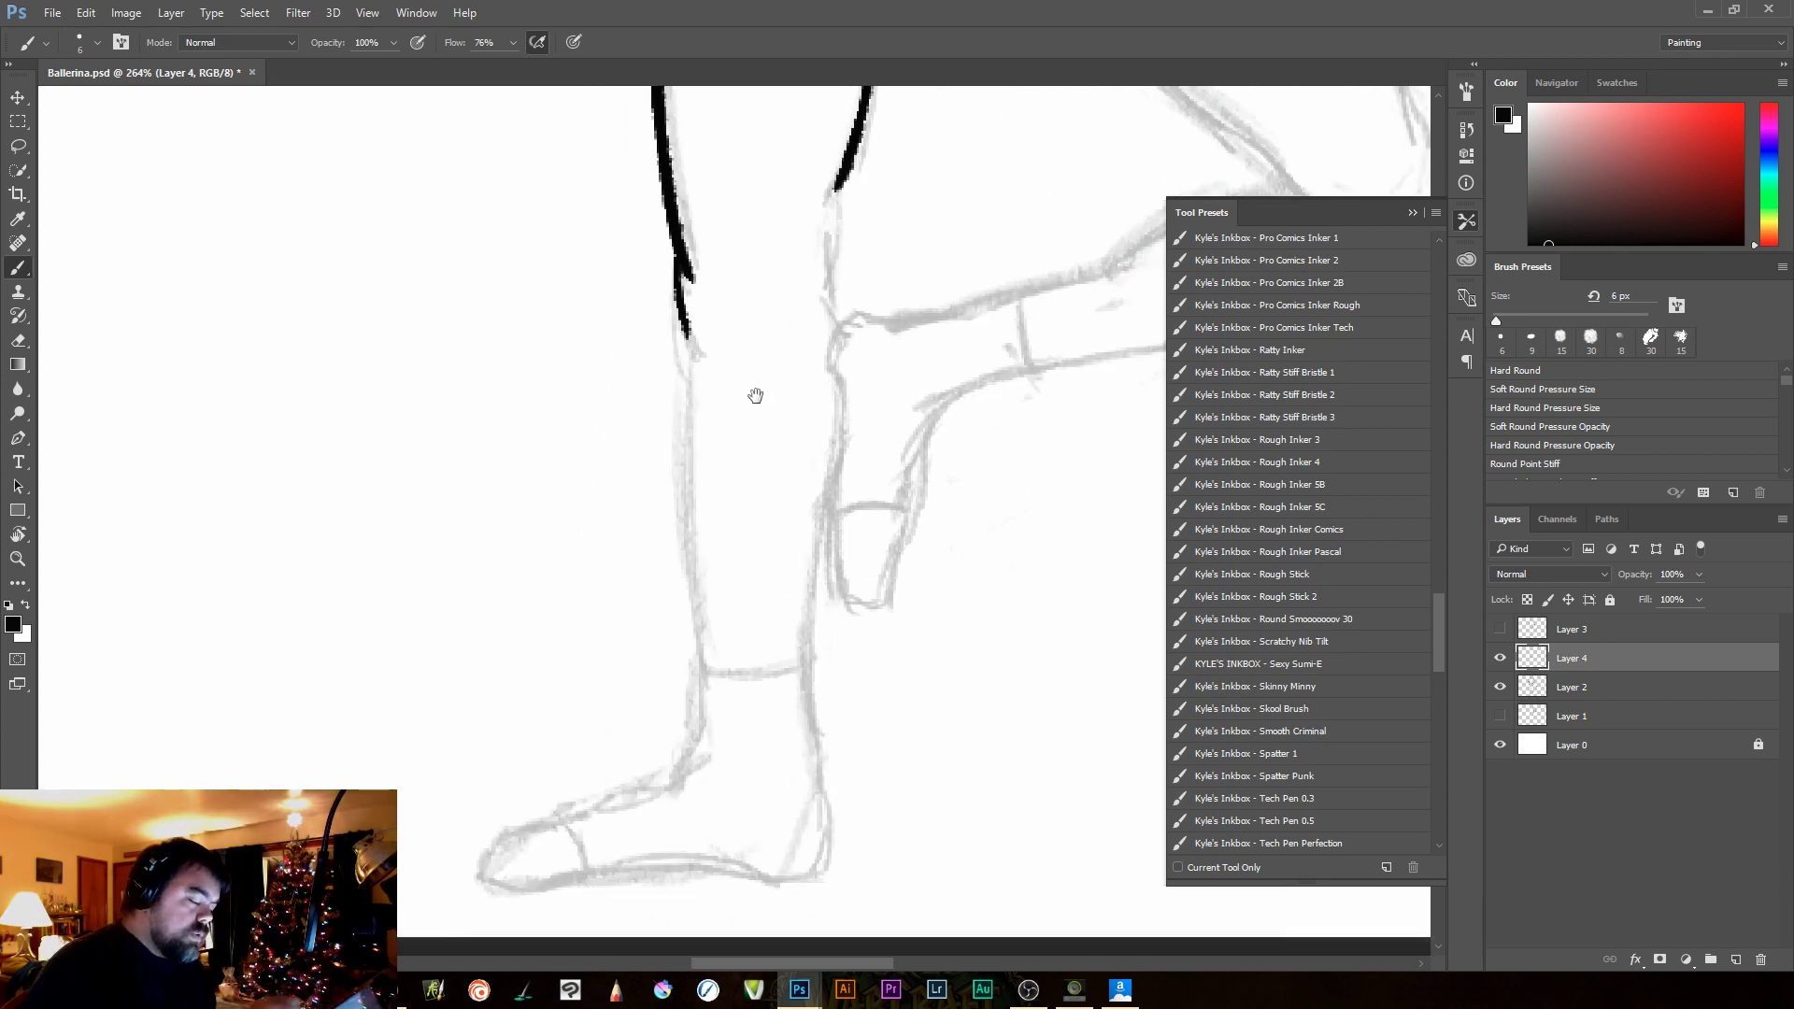
drag(696, 308, 704, 602)
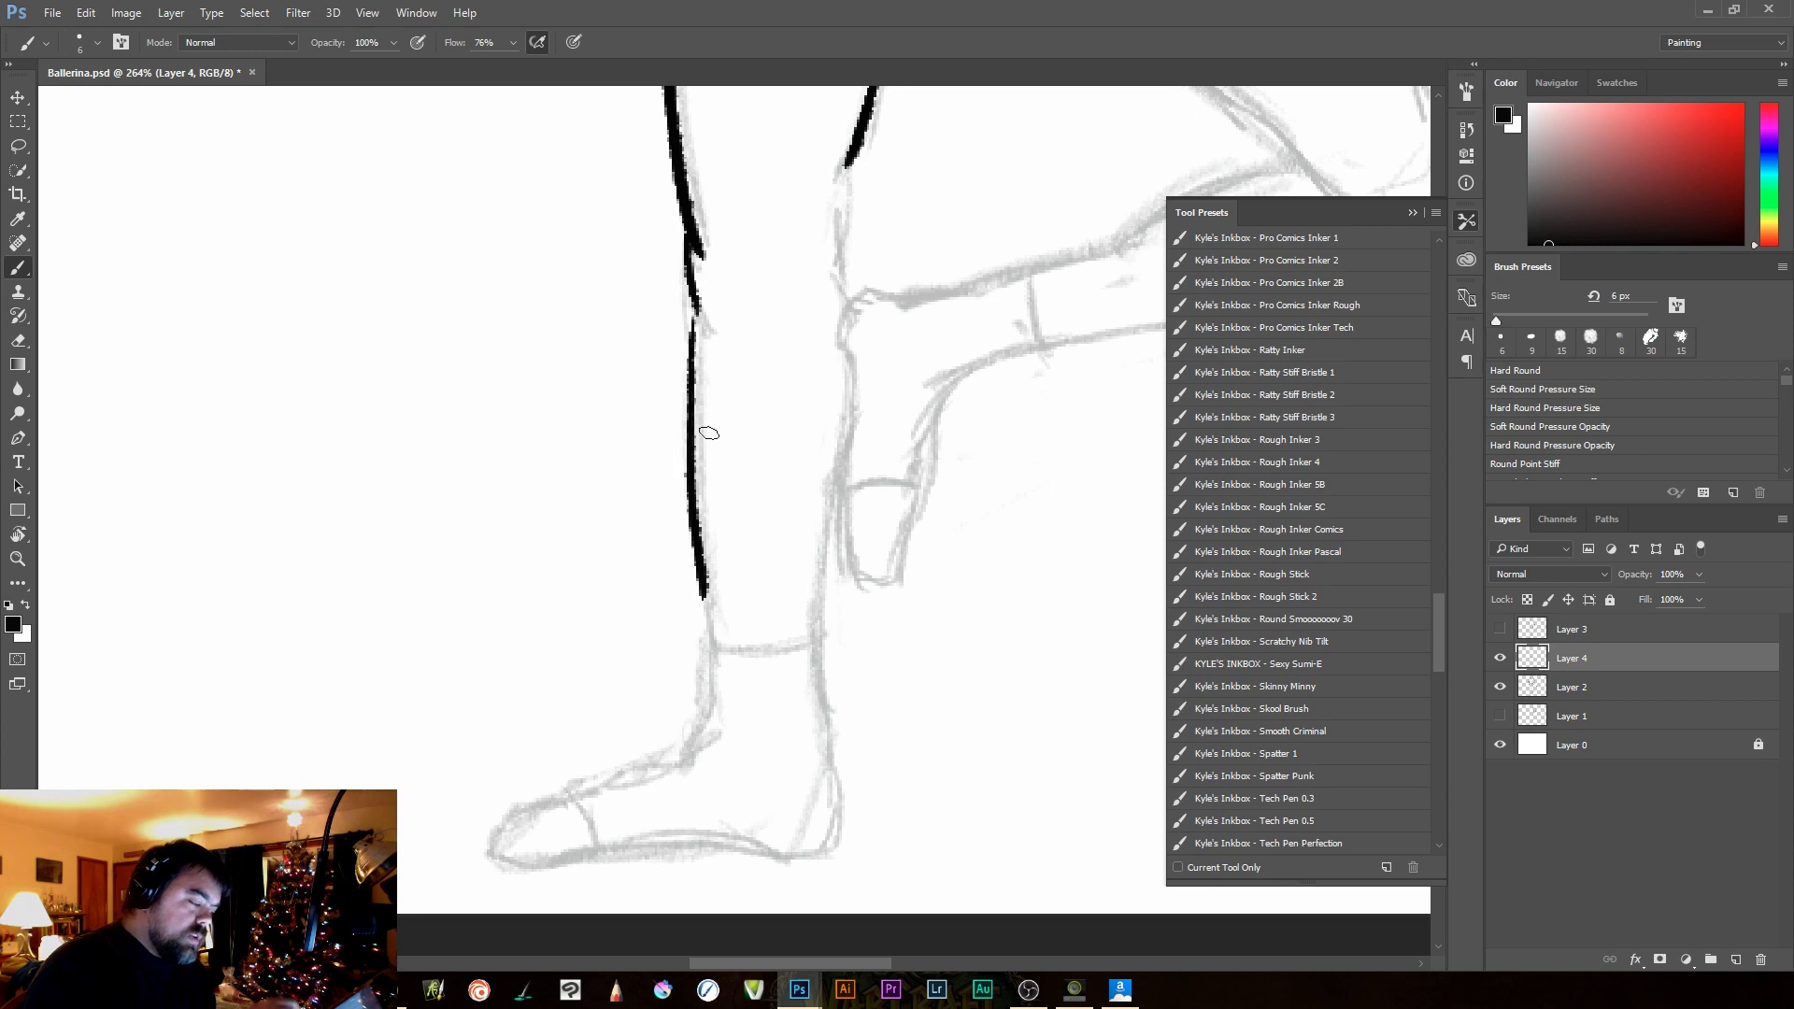
key(ctrl+z)
drag(696, 294, 715, 653)
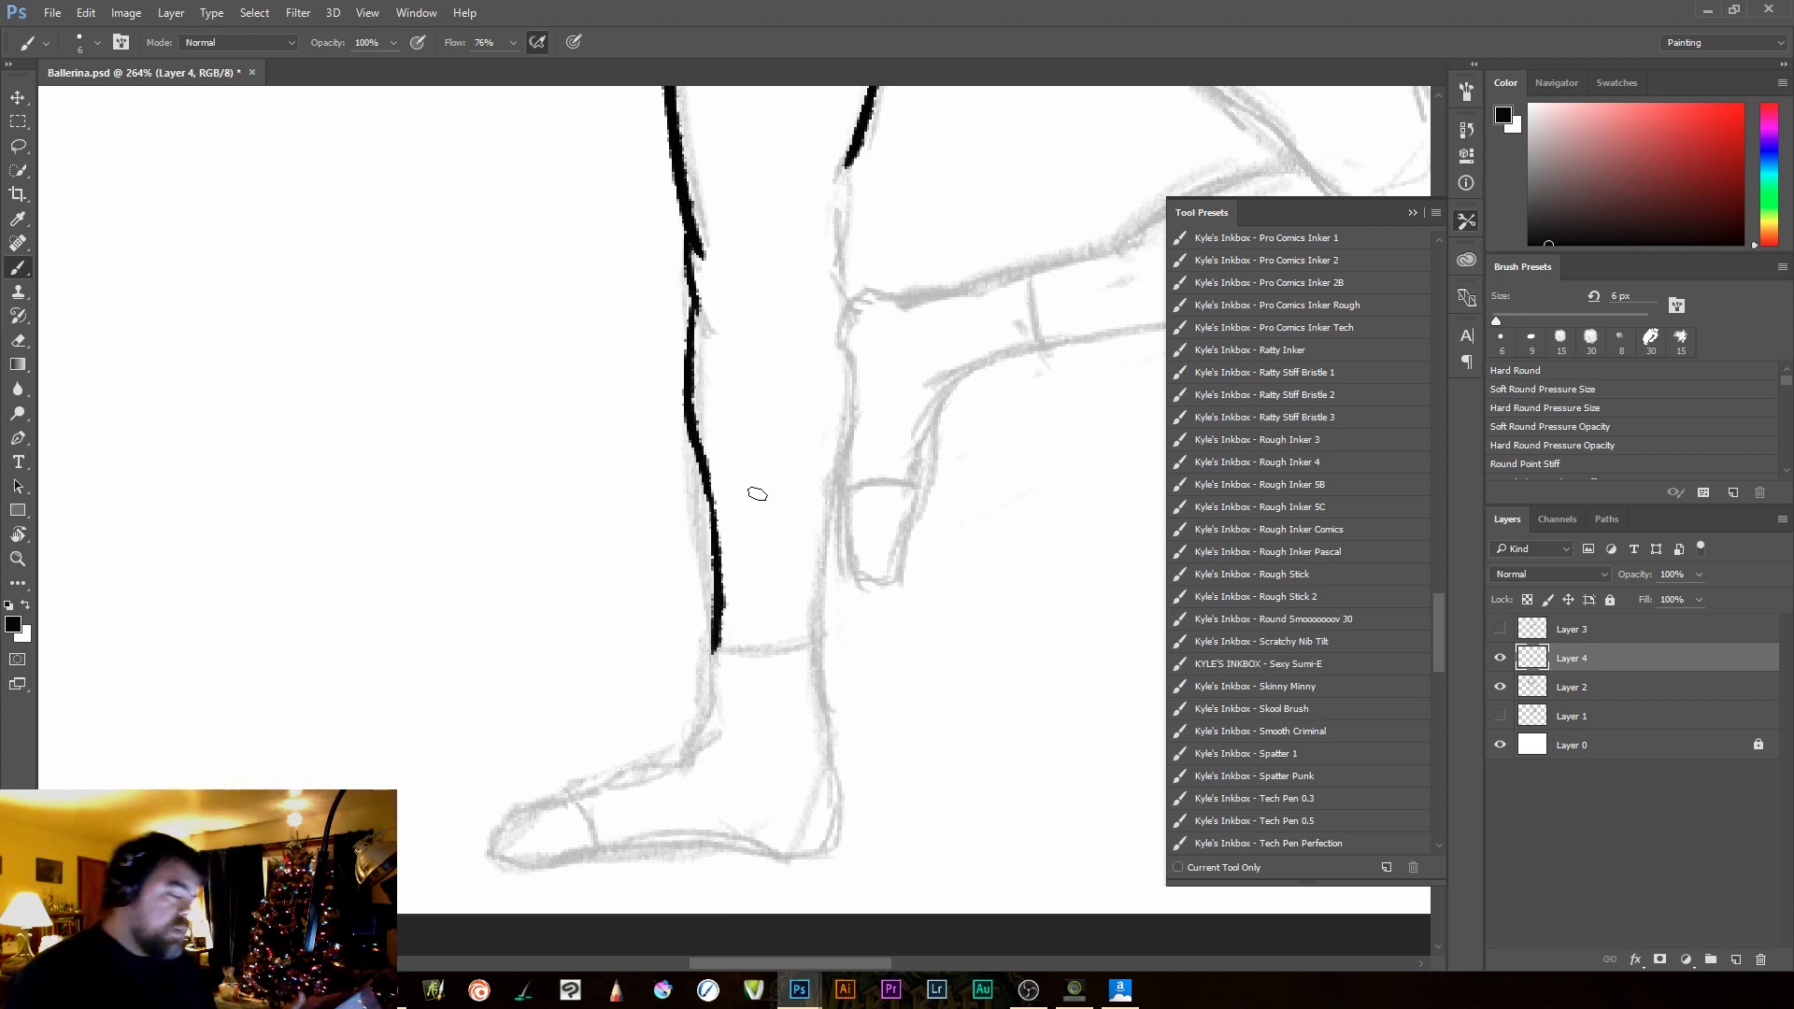
drag(847, 166, 814, 622)
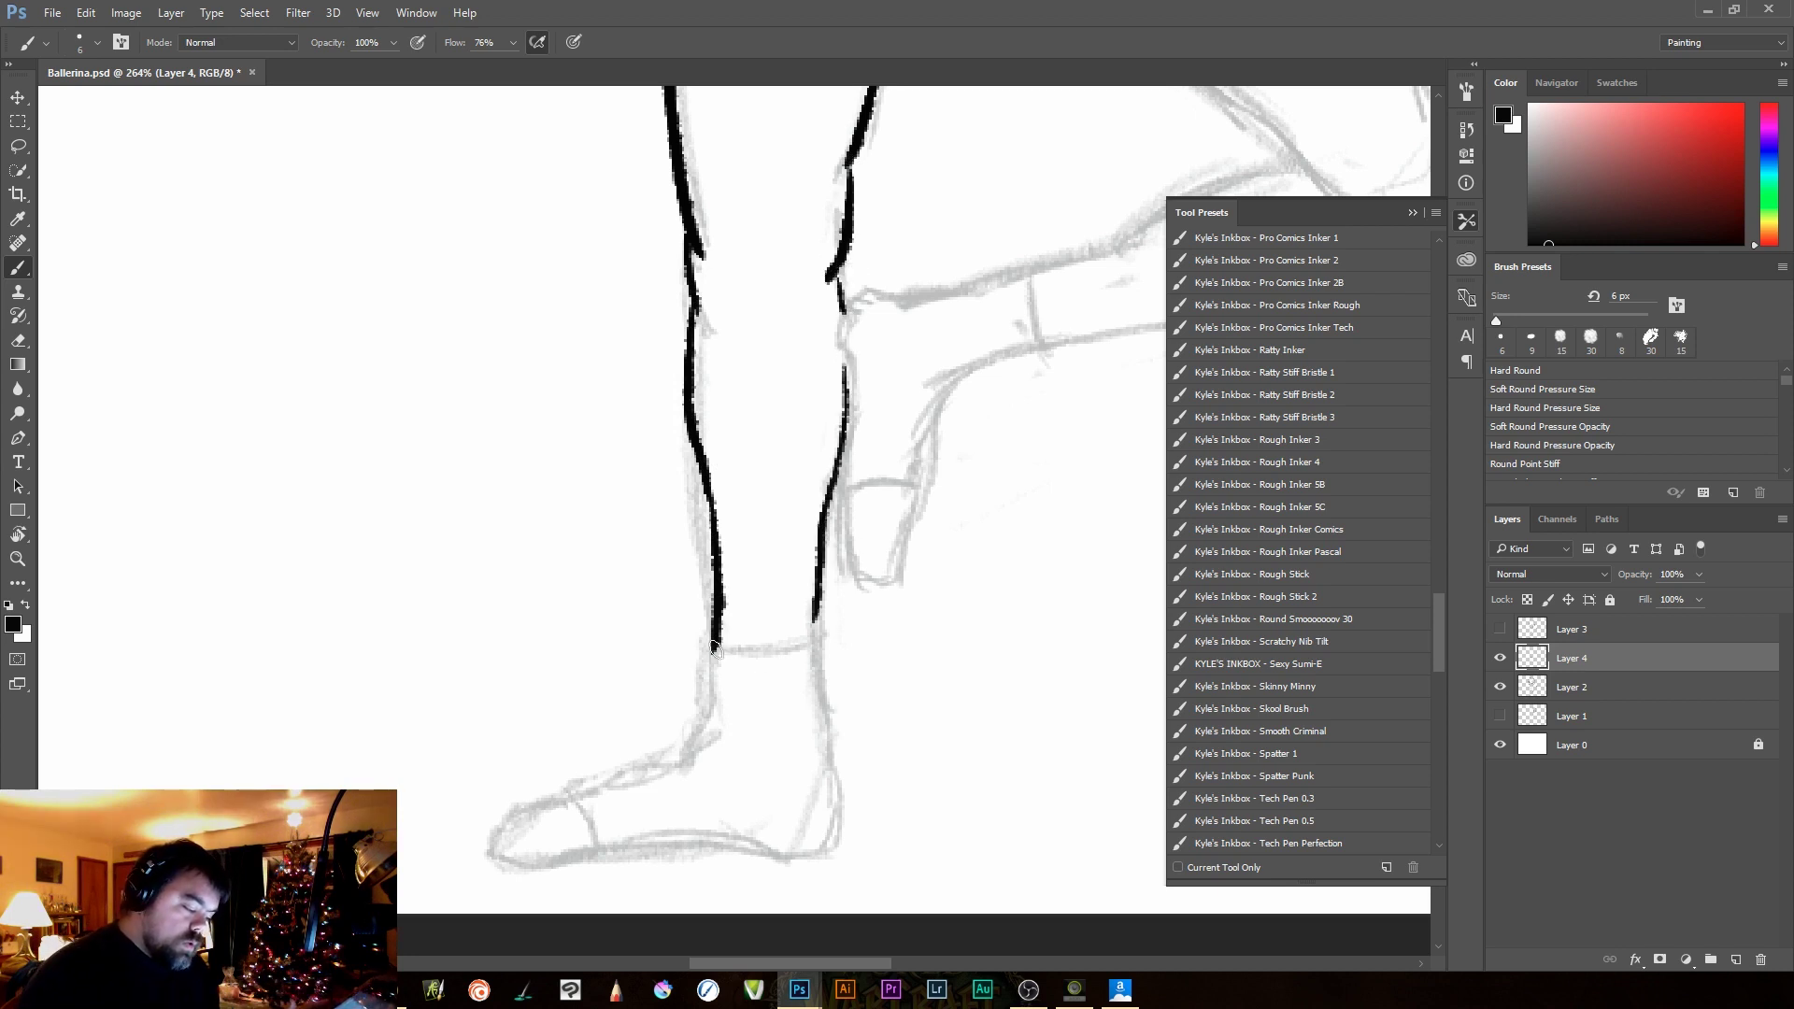
Ink the ankle line across the standing leg, redoing it until it joins both leg contours
mouse_move(714, 650)
mouse_down()
mouse_move(812, 629)
mouse_move(803, 642)
mouse_move(836, 609)
mouse_move(794, 650)
mouse_move(748, 655)
mouse_move(800, 642)
mouse_move(791, 655)
mouse_move(826, 643)
mouse_up()
key(ctrl+z)
key(ctrl+z)
key(ctrl+z)
key(ctrl+z)
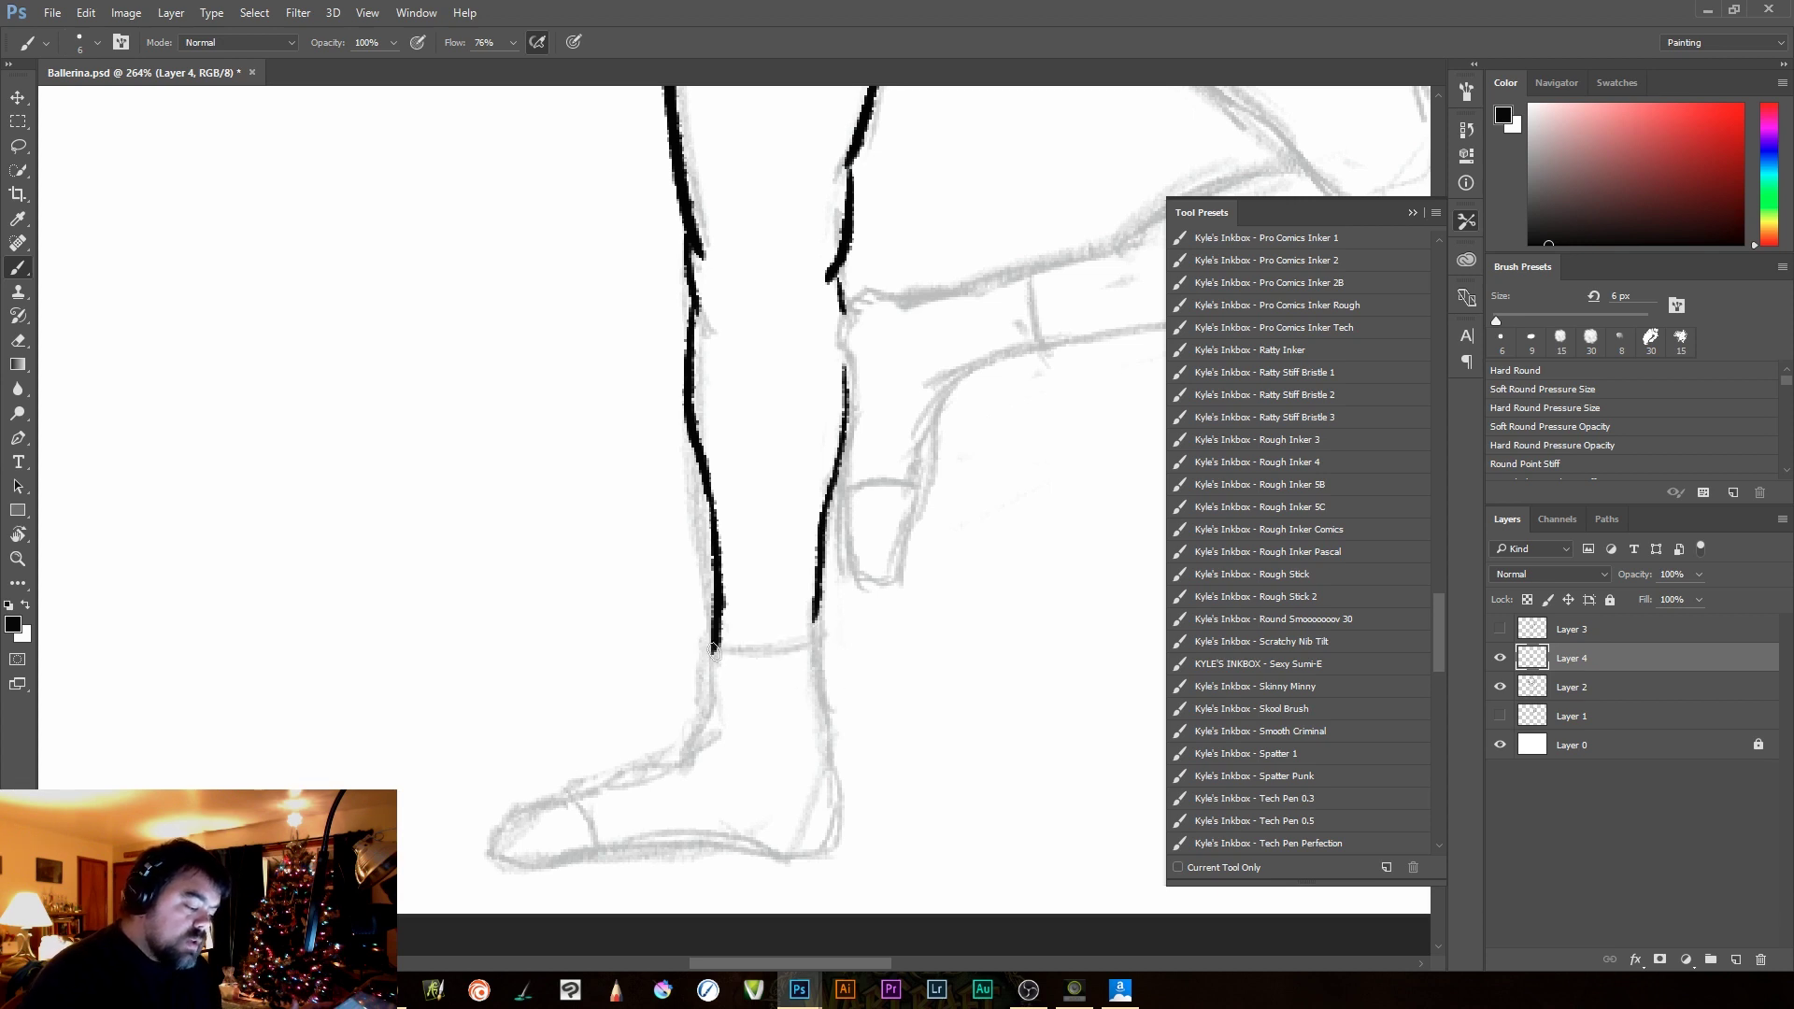
drag(714, 651, 827, 633)
key(ctrl+z)
drag(712, 655, 816, 643)
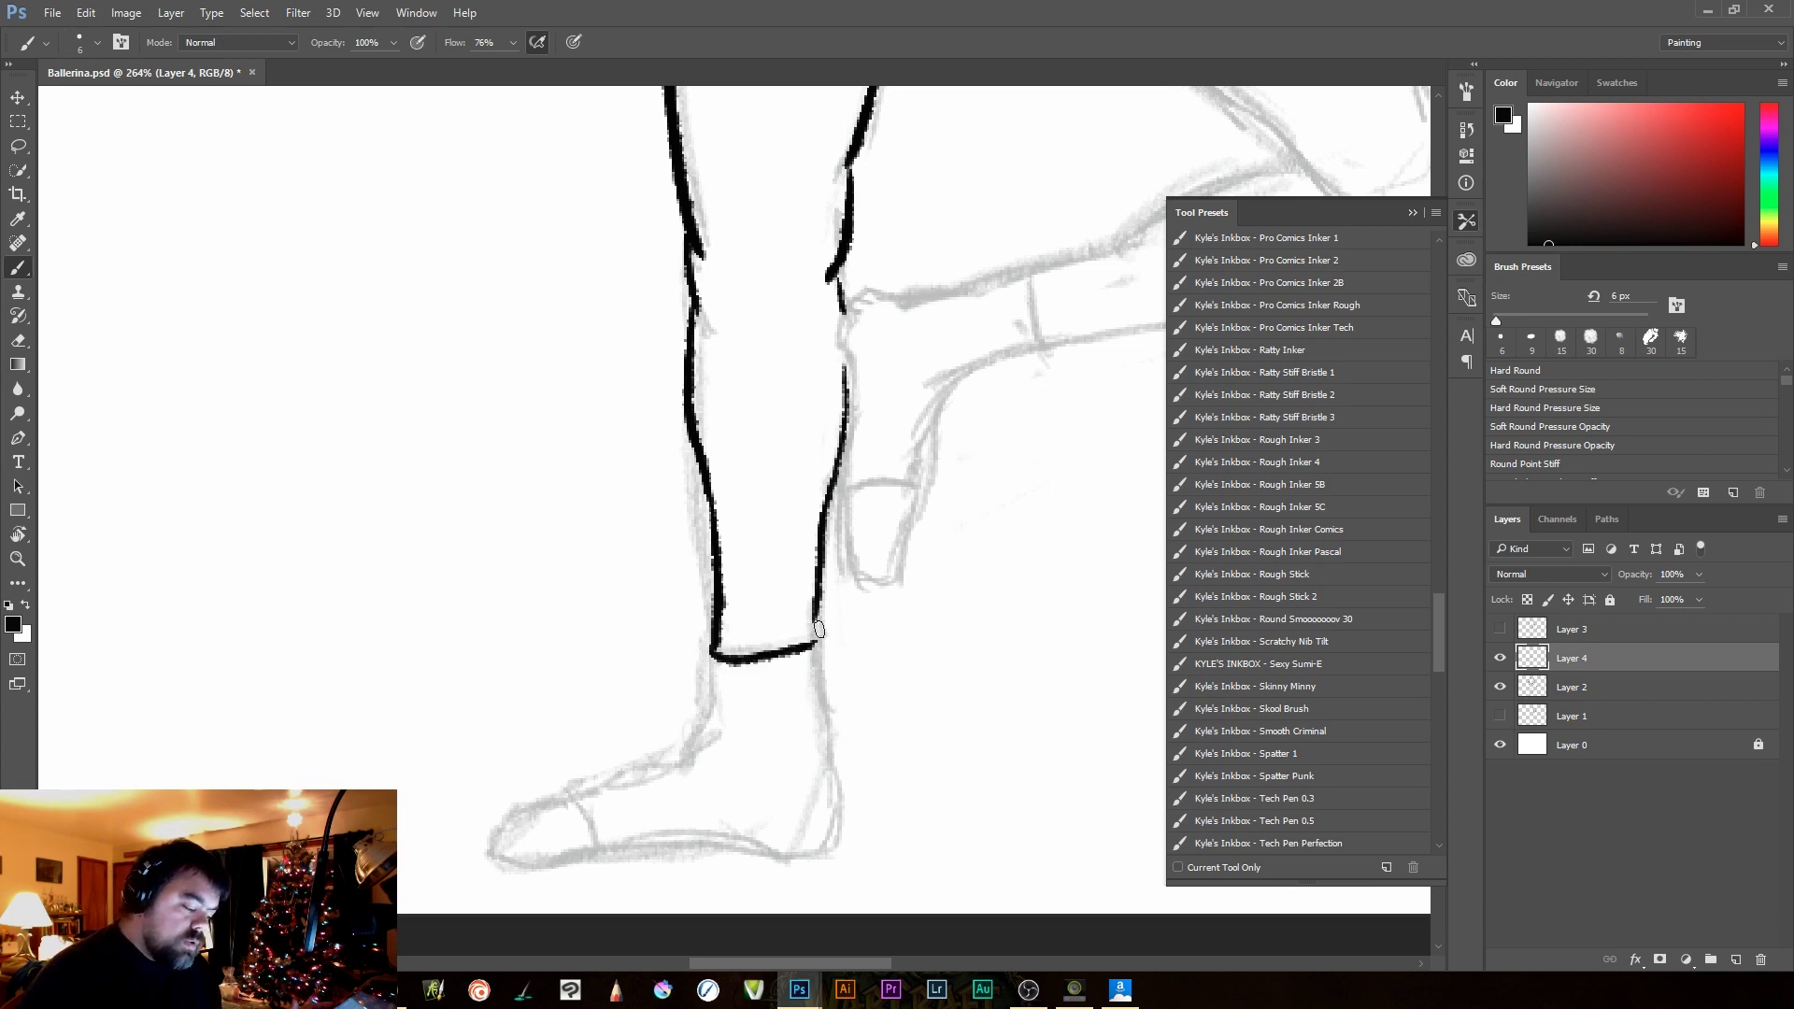
key(ctrl+z)
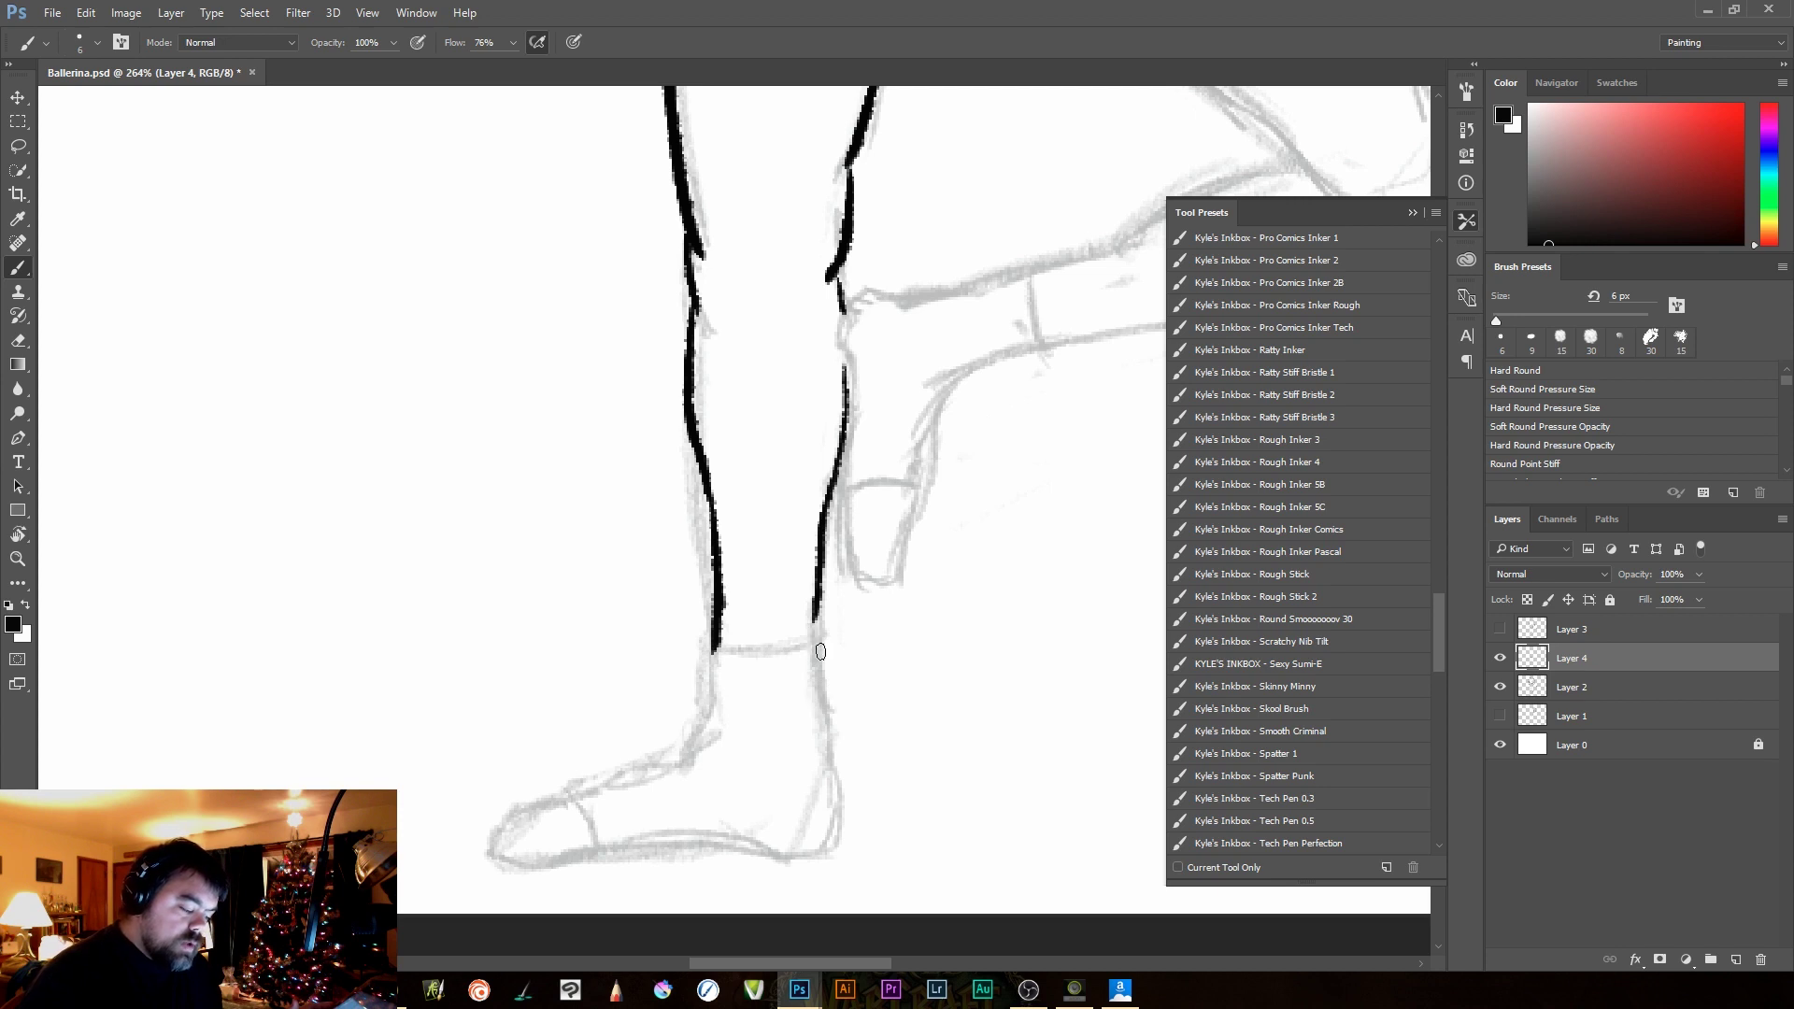
mouse_move(821, 652)
mouse_down()
mouse_move(708, 655)
mouse_move(813, 652)
mouse_up()
key(ctrl+z)
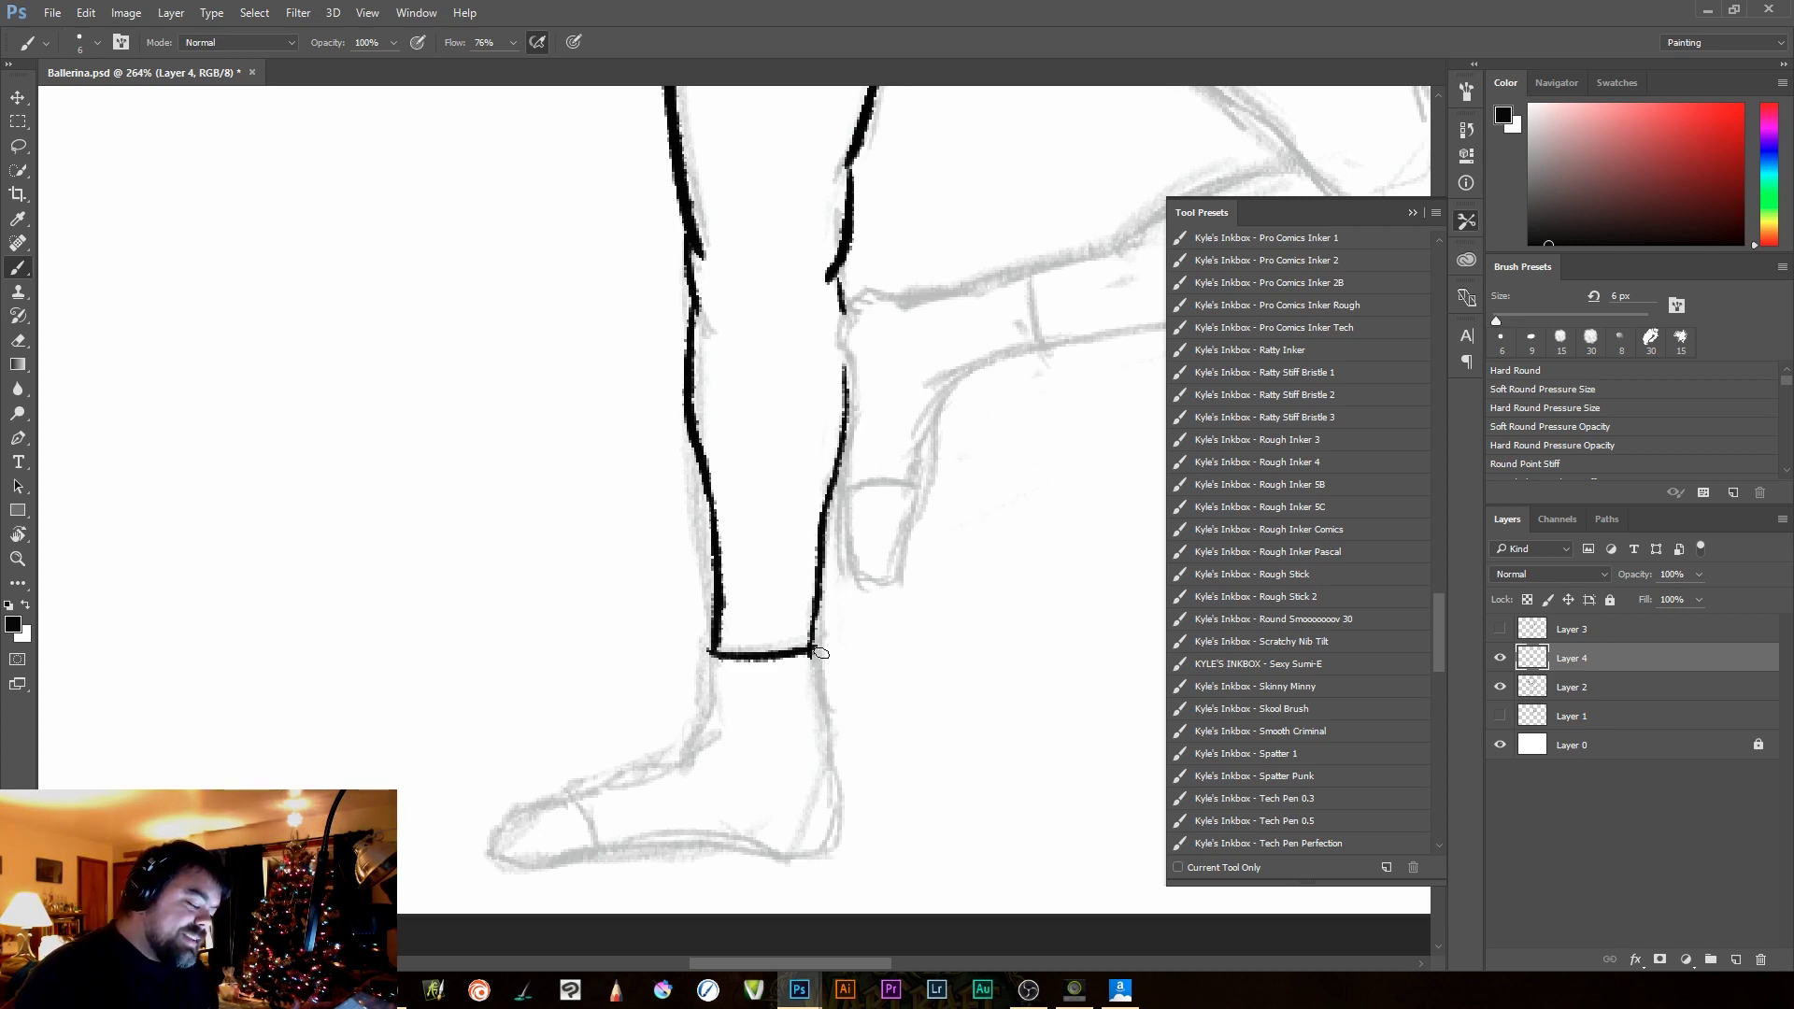
Ink the standing foot's heel and sole from the ankle line, then round the toe
drag(813, 657, 839, 784)
key(ctrl+z)
mouse_move(813, 651)
mouse_down()
mouse_move(830, 849)
mouse_move(542, 863)
mouse_up()
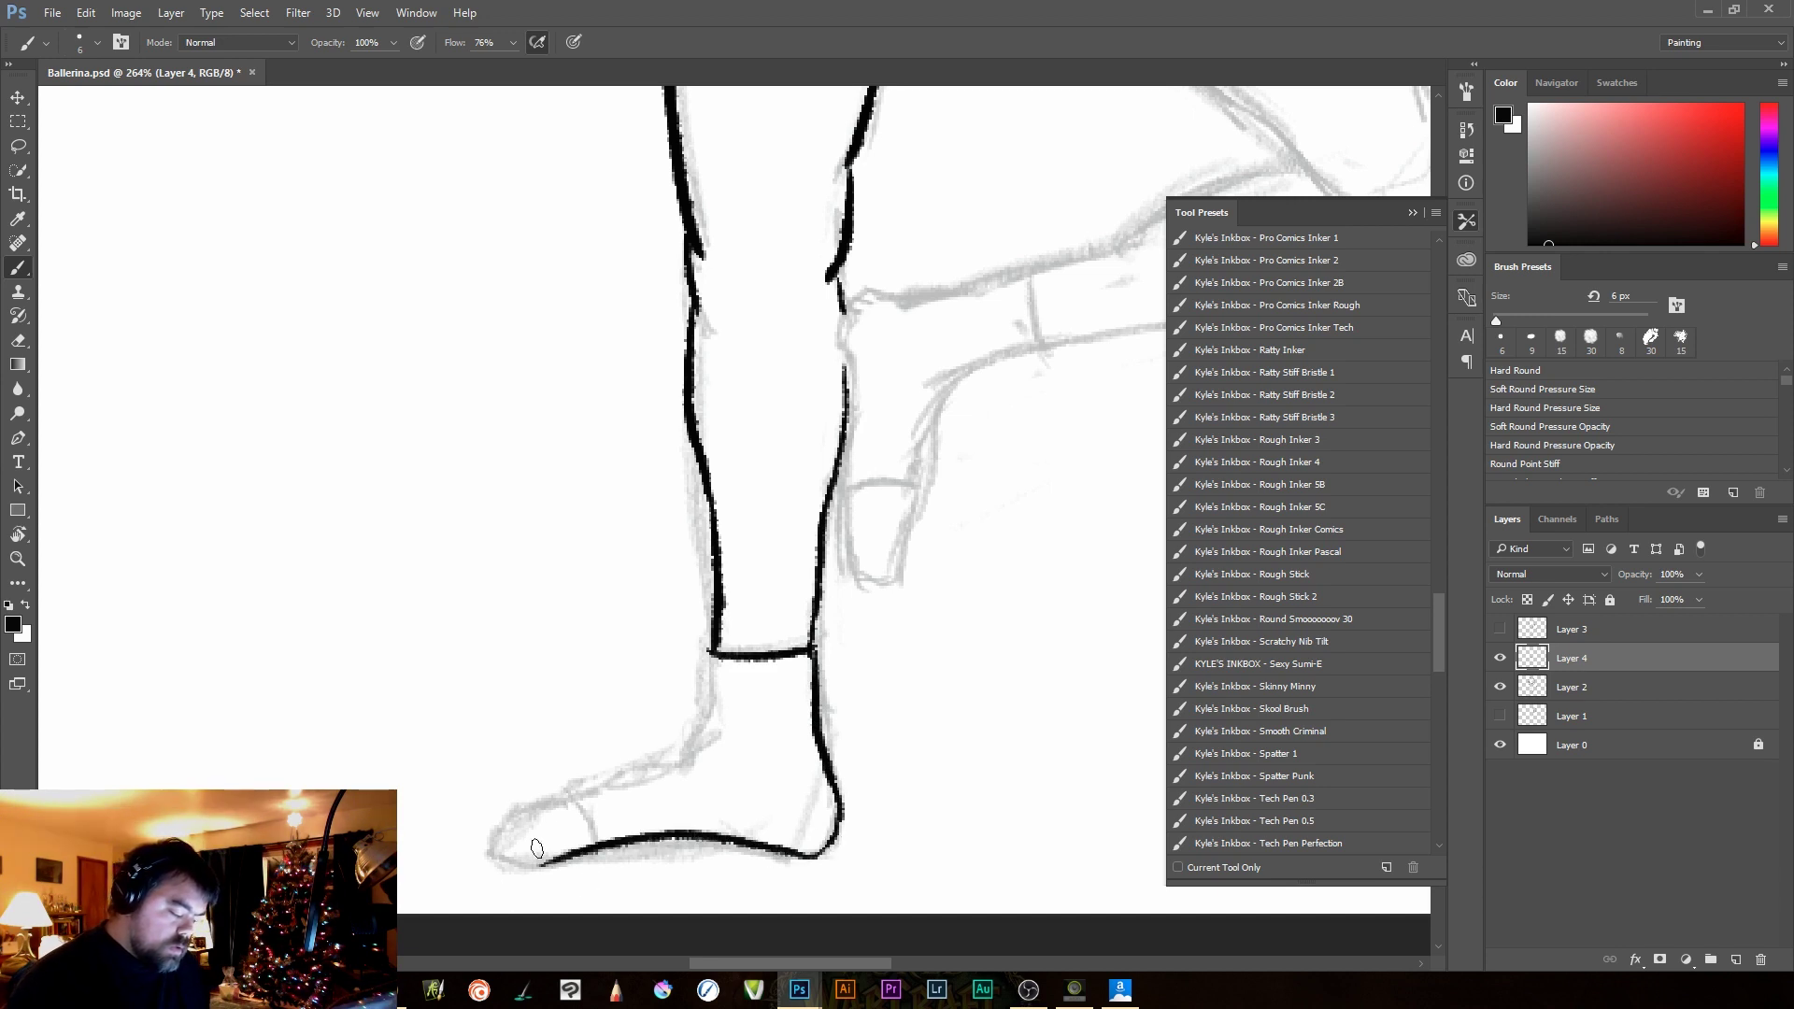
mouse_move(558, 801)
mouse_down()
mouse_move(491, 856)
mouse_move(546, 883)
mouse_up()
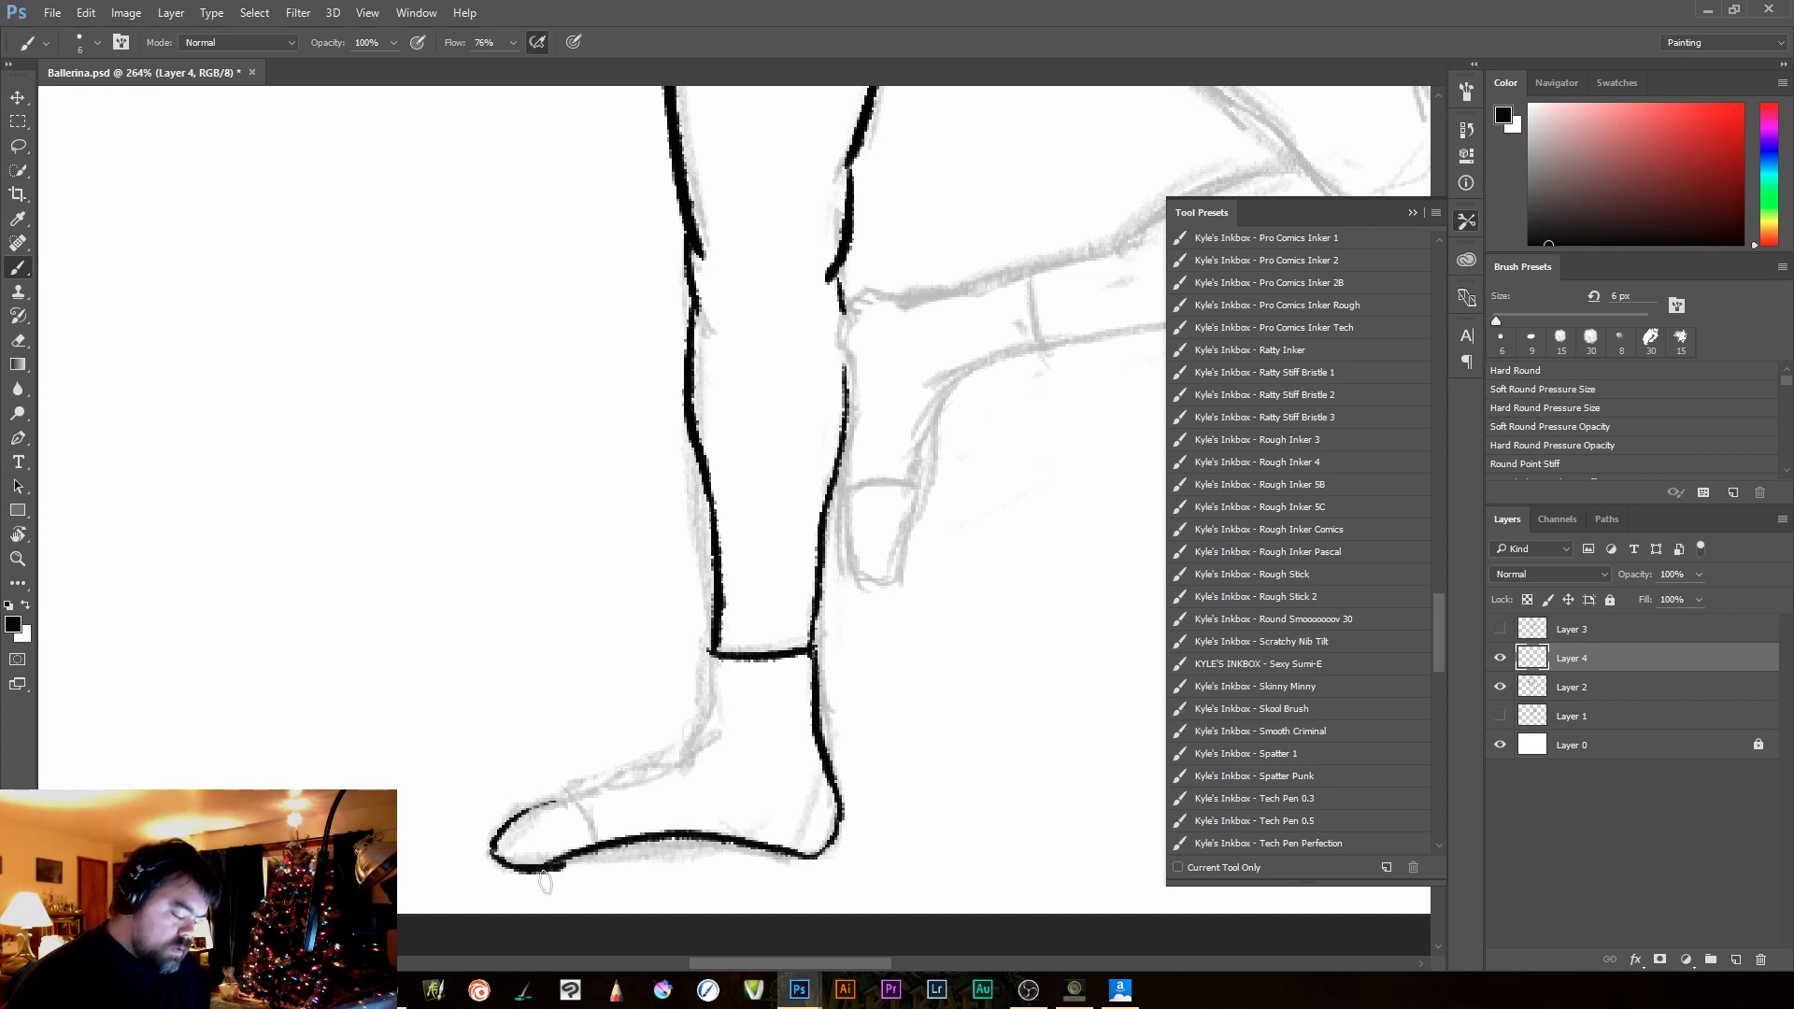
Ink the top of the standing foot from the toe to the ankle and add the curved line across the toes
drag(549, 809, 682, 764)
key(ctrl+z)
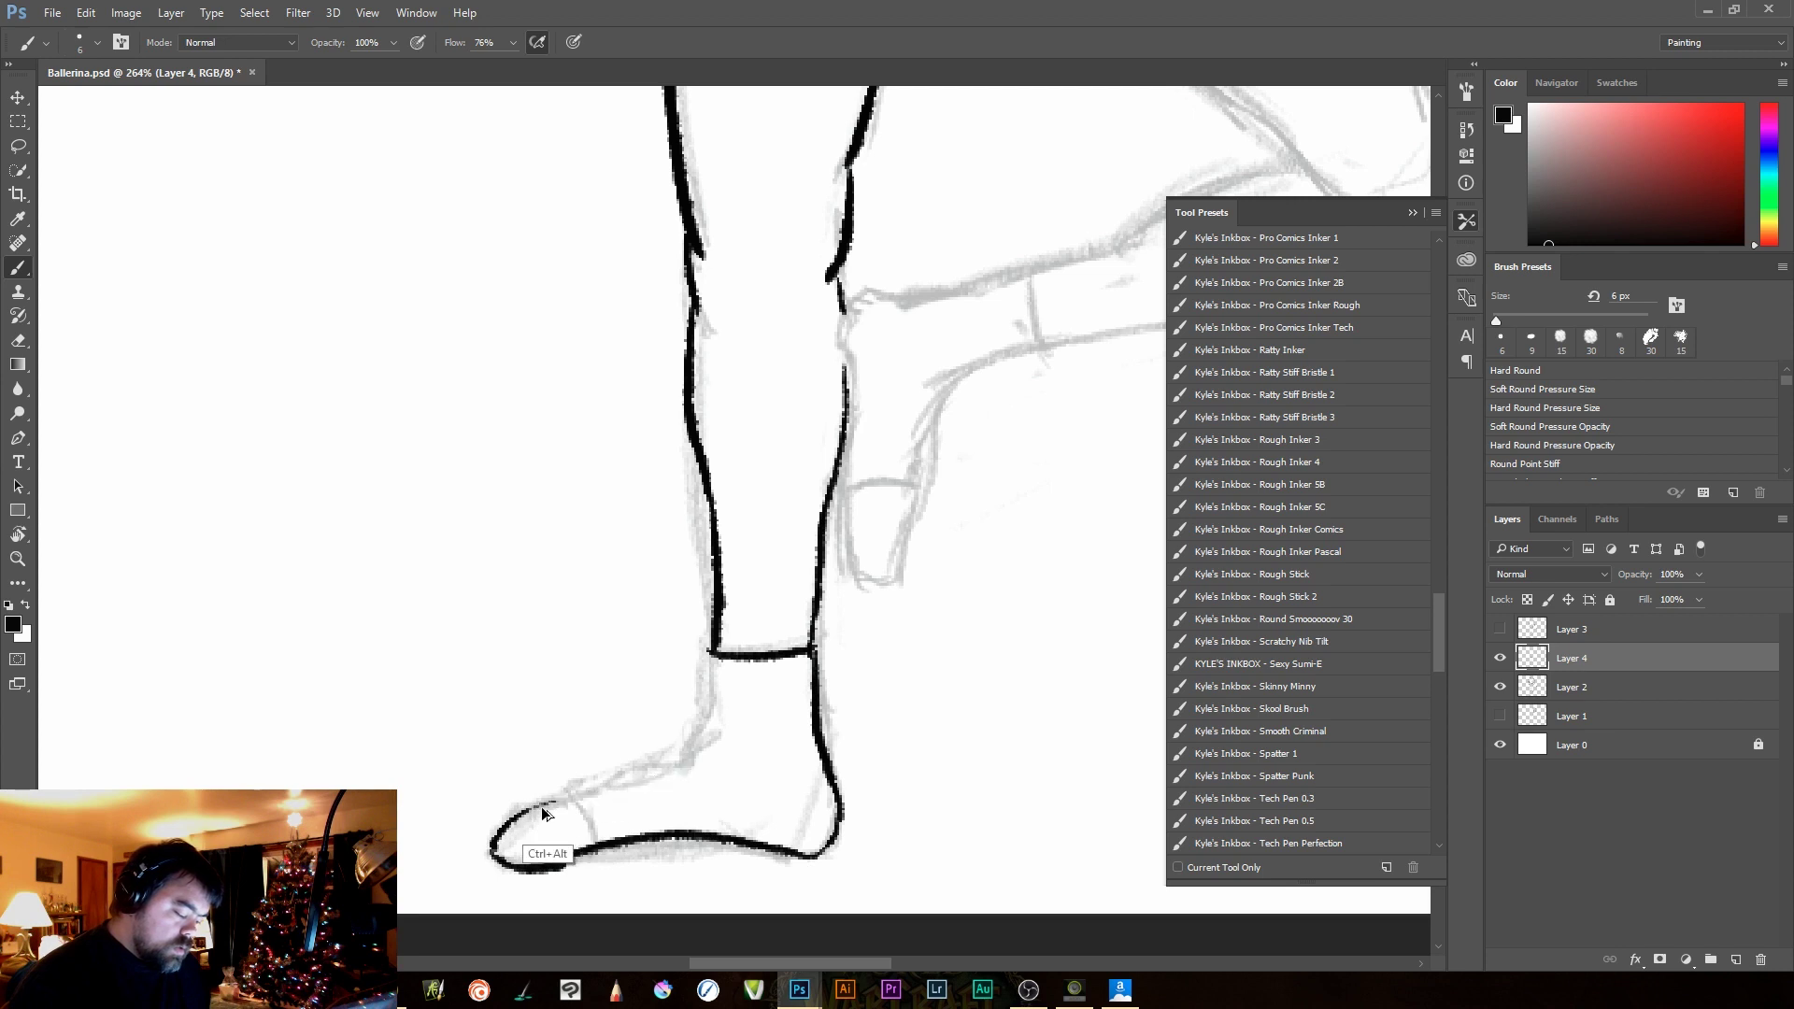
mouse_move(538, 813)
mouse_down()
mouse_move(676, 771)
mouse_move(653, 766)
mouse_move(711, 709)
mouse_move(669, 759)
mouse_up()
key(ctrl+z)
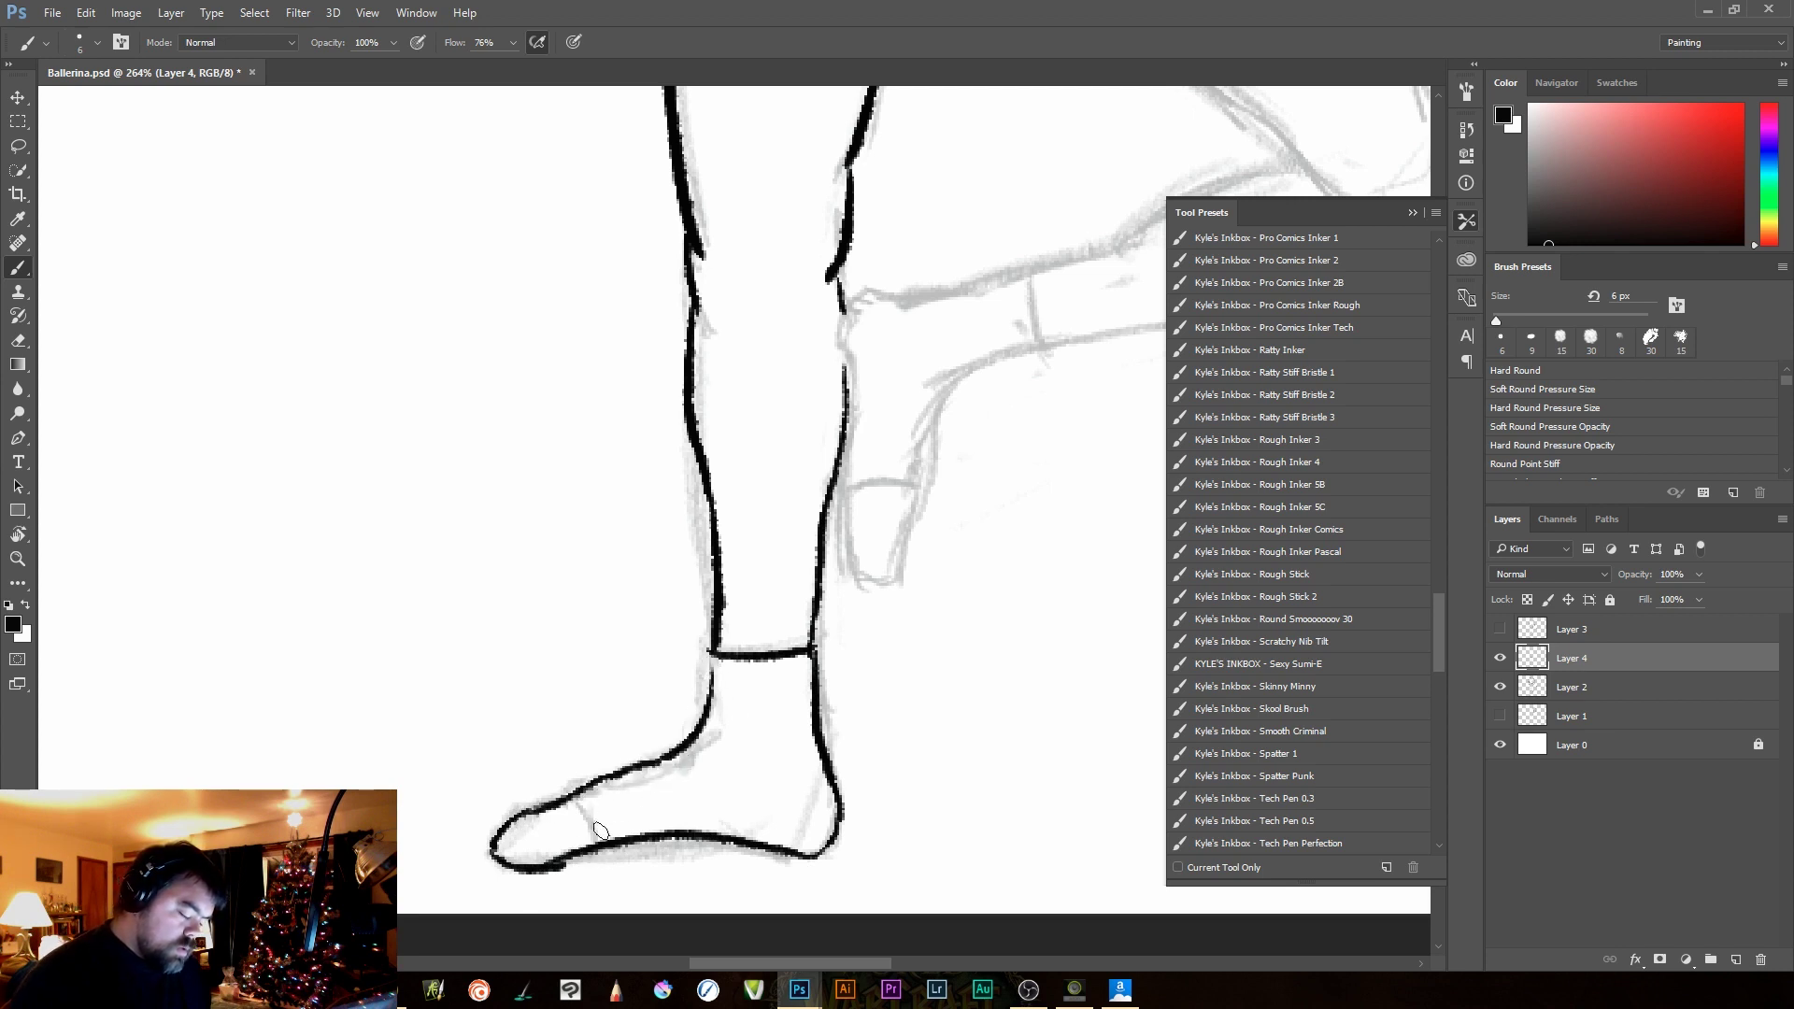
drag(570, 798, 592, 860)
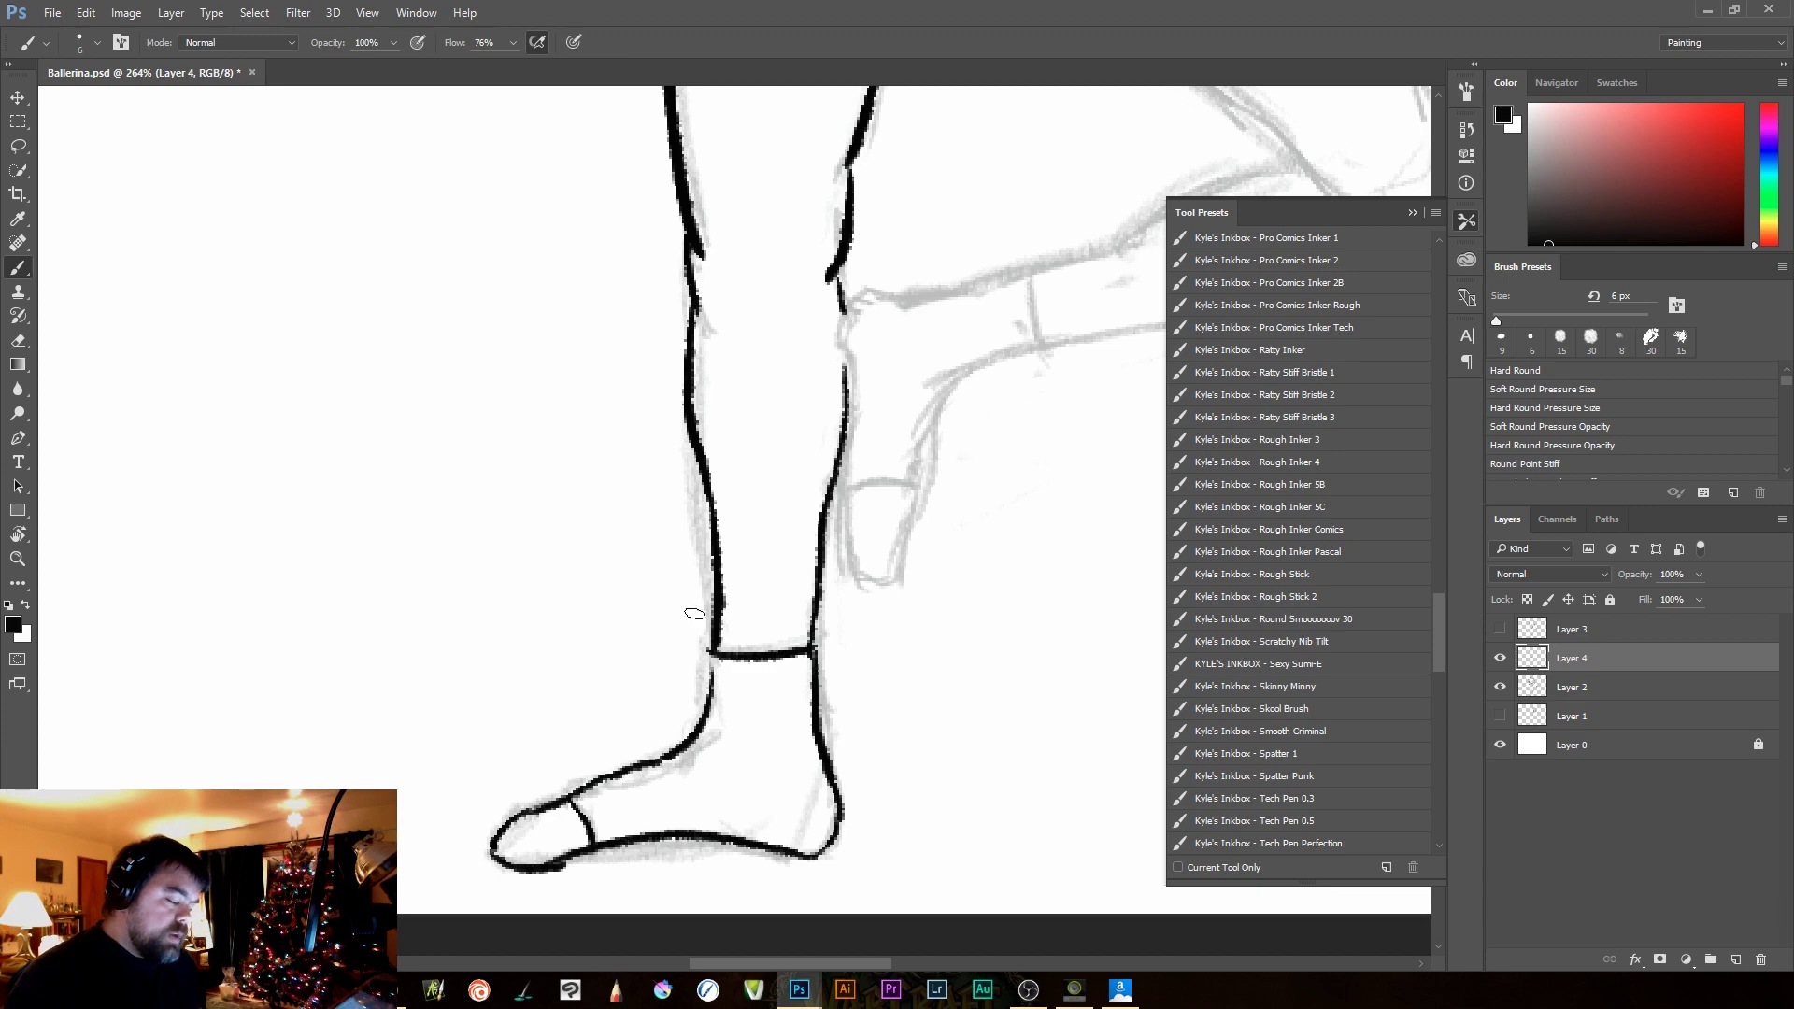
drag(717, 661, 720, 703)
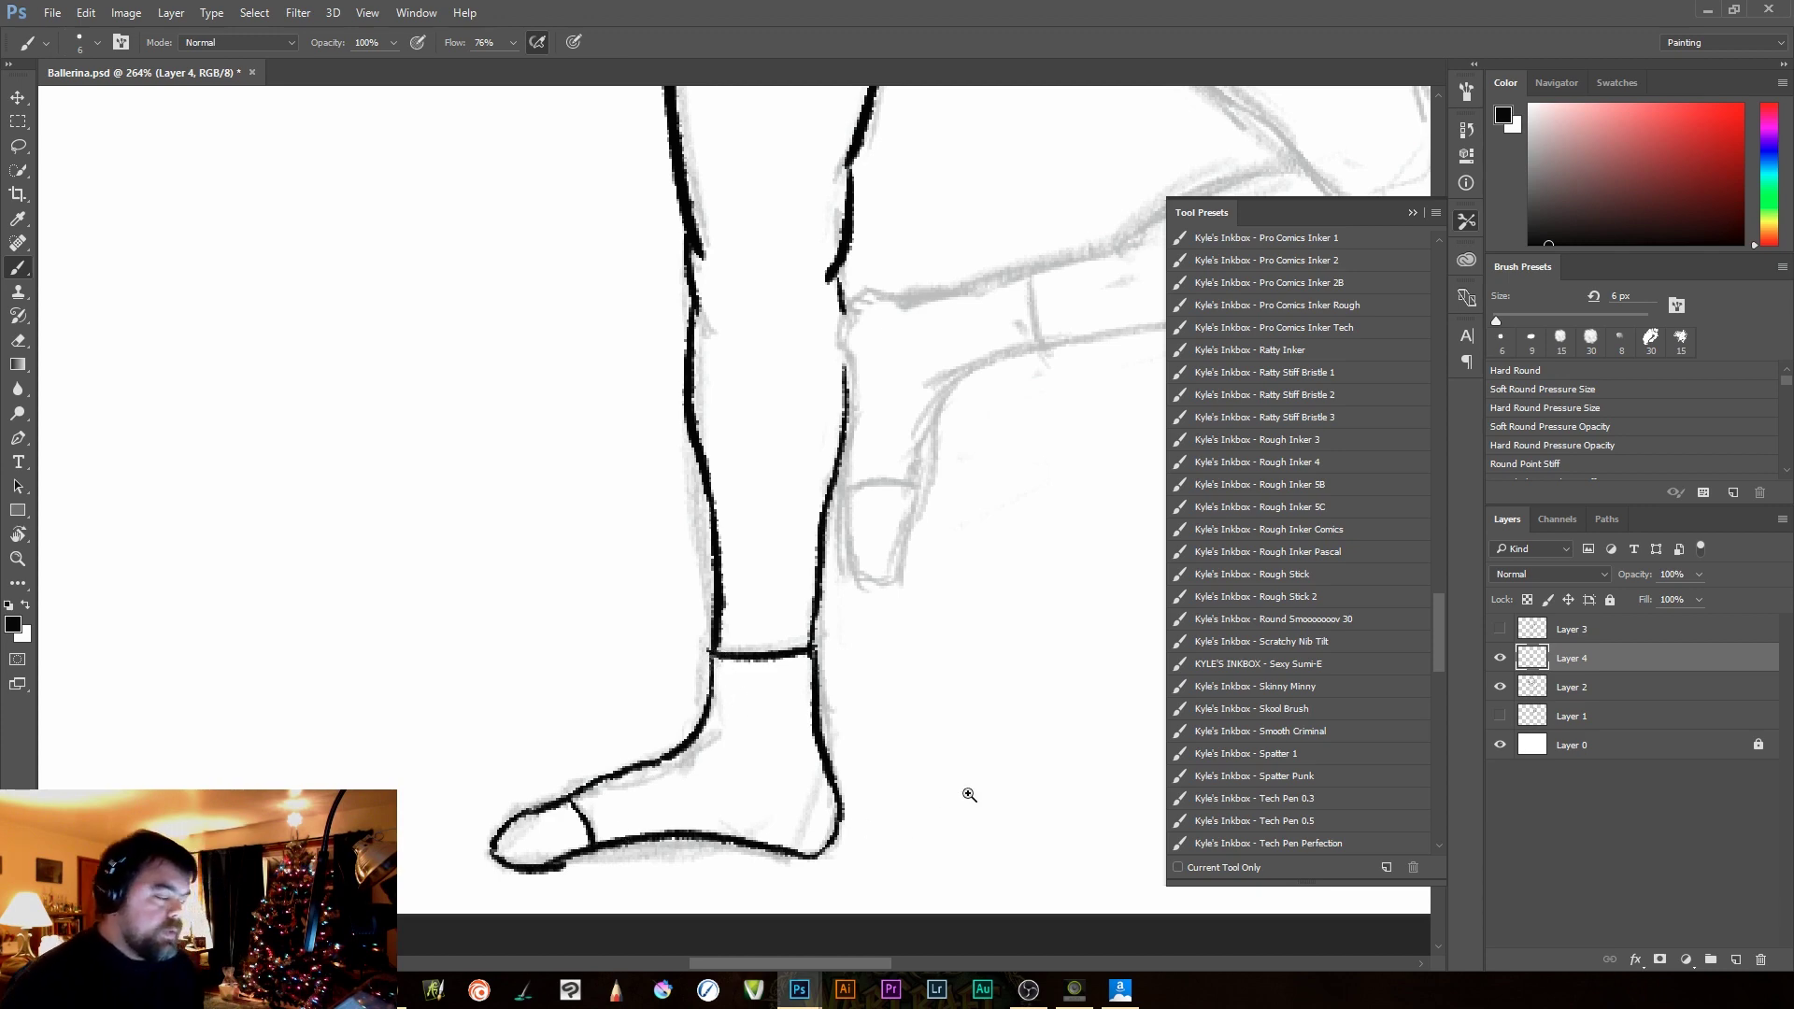
Ink the raised leg's inner and outer thigh contours and round the bent knee, redoing the outer stroke to match the sketch
drag(969, 794, 820, 795)
drag(772, 727, 883, 776)
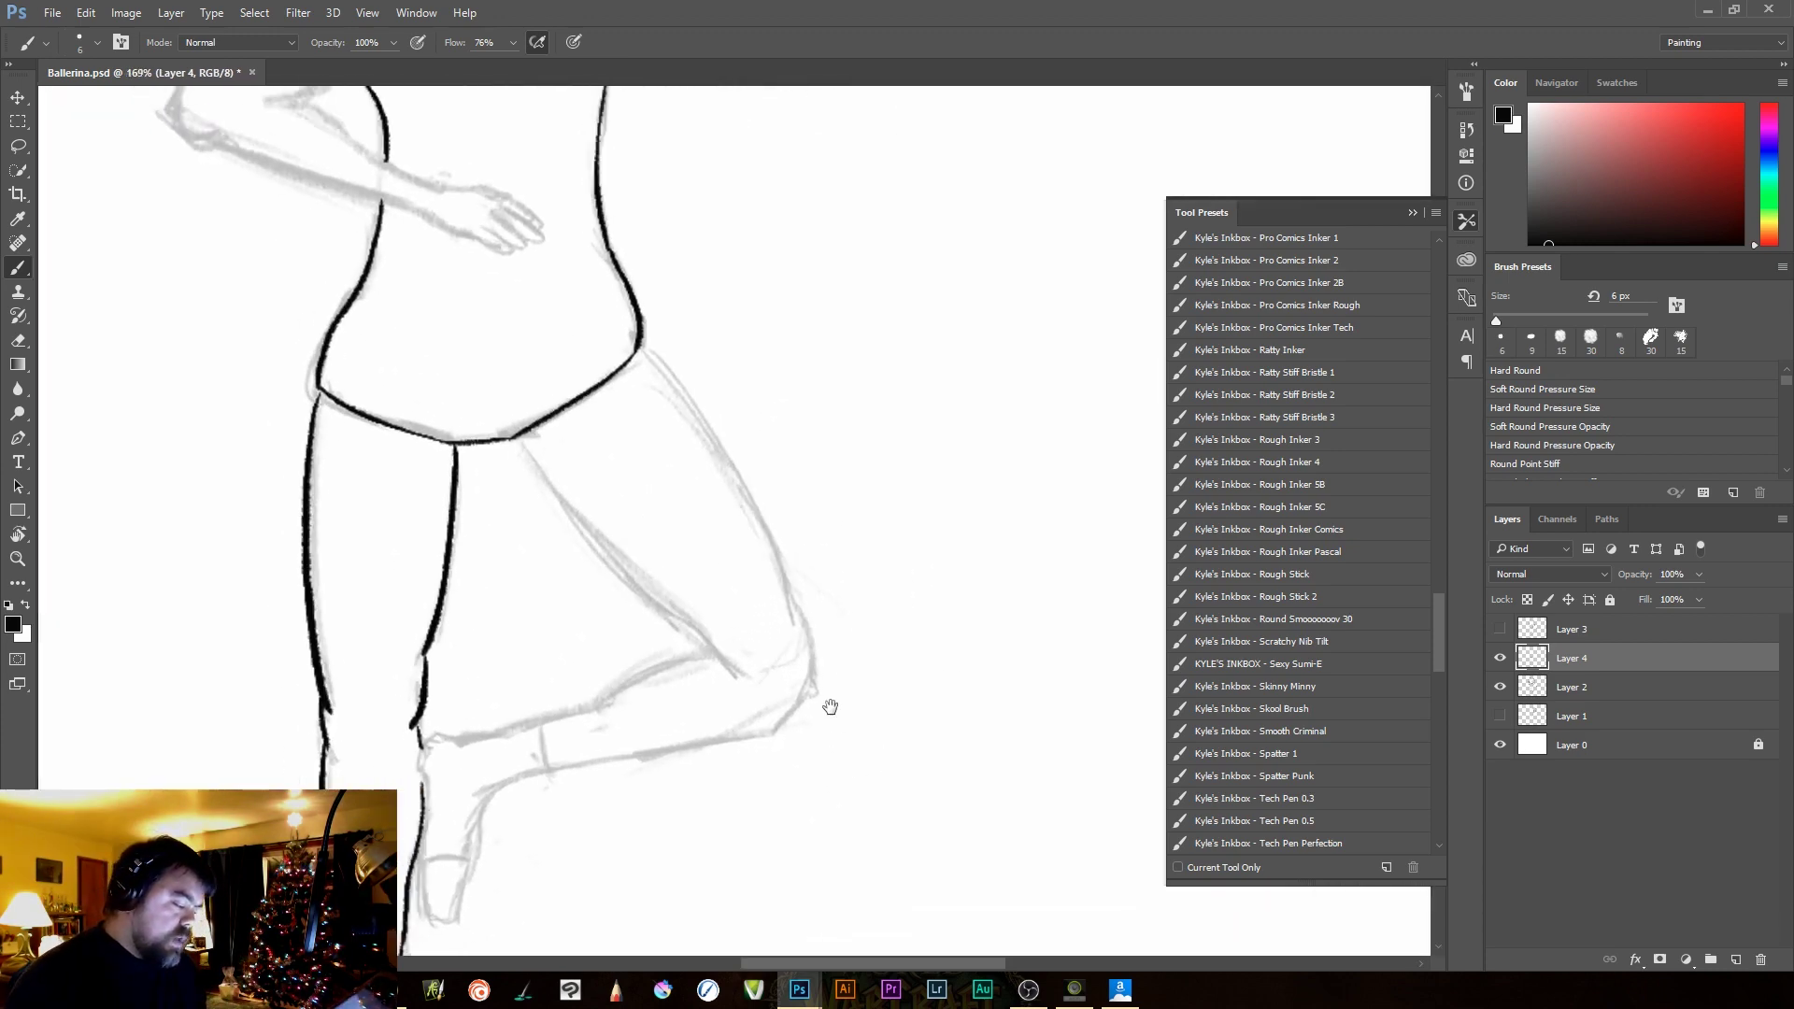
drag(521, 443, 719, 655)
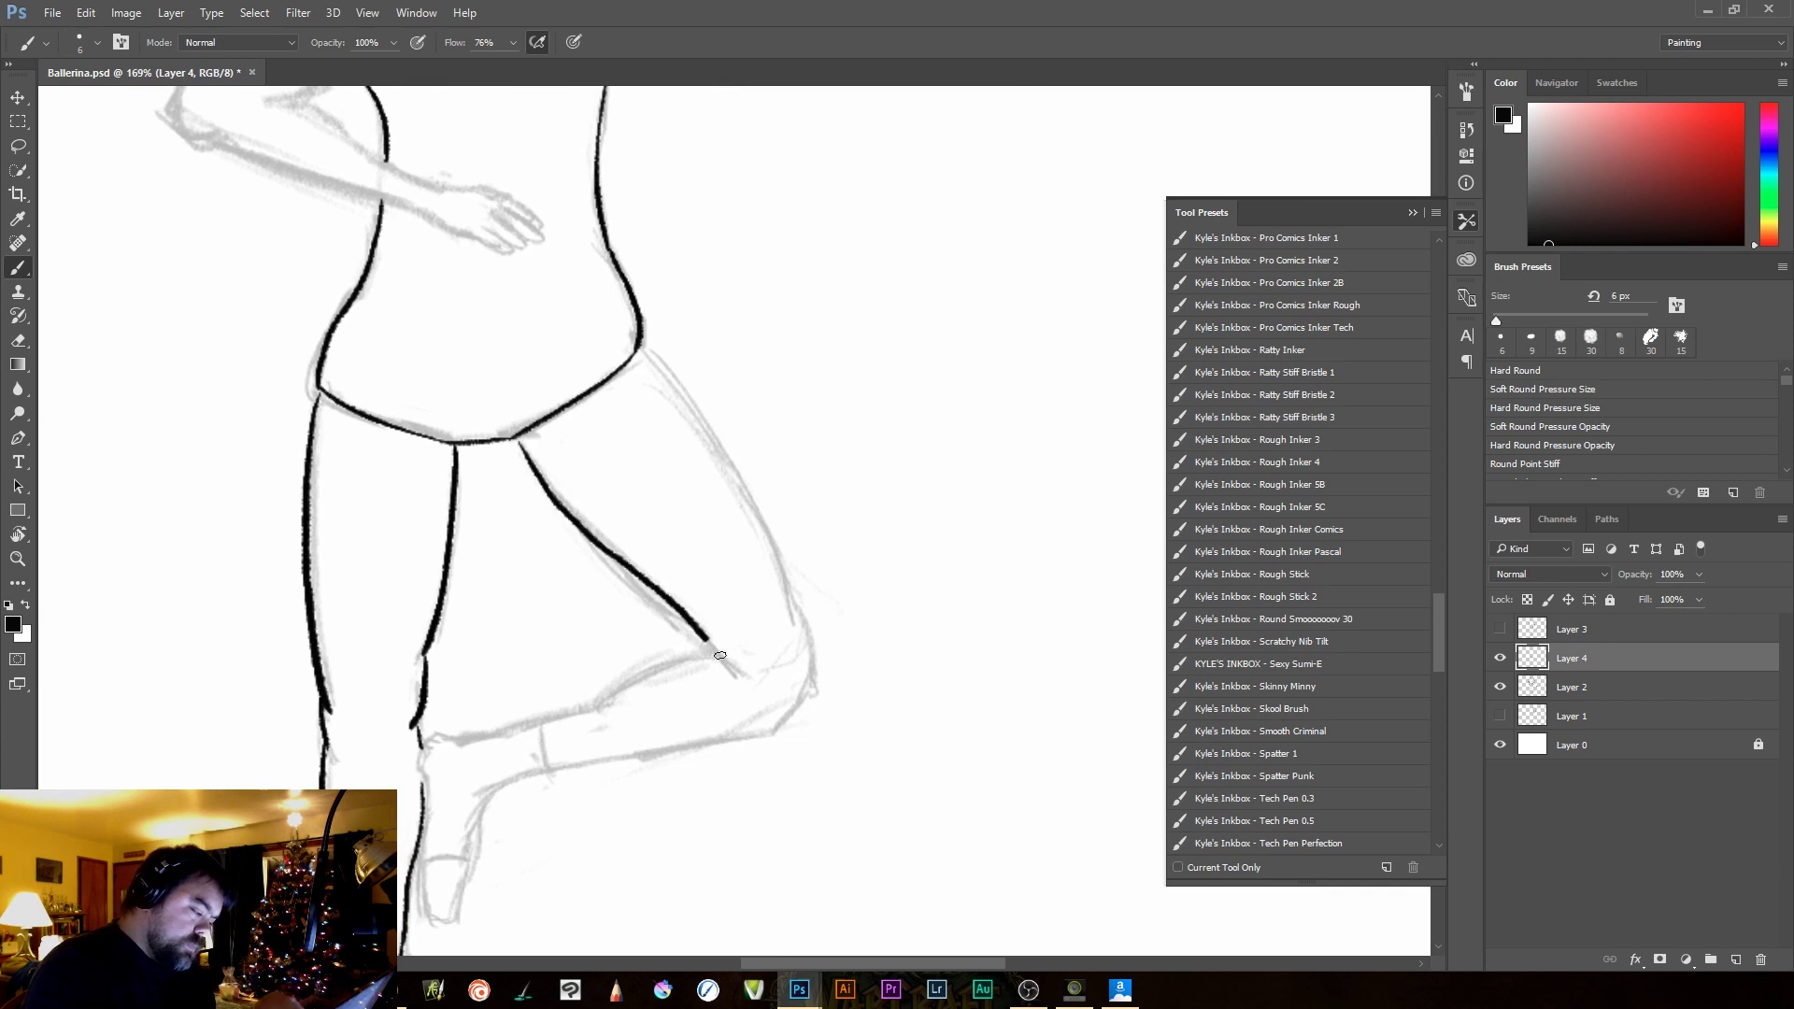
mouse_move(643, 349)
mouse_down()
mouse_move(746, 497)
mouse_move(789, 632)
mouse_up()
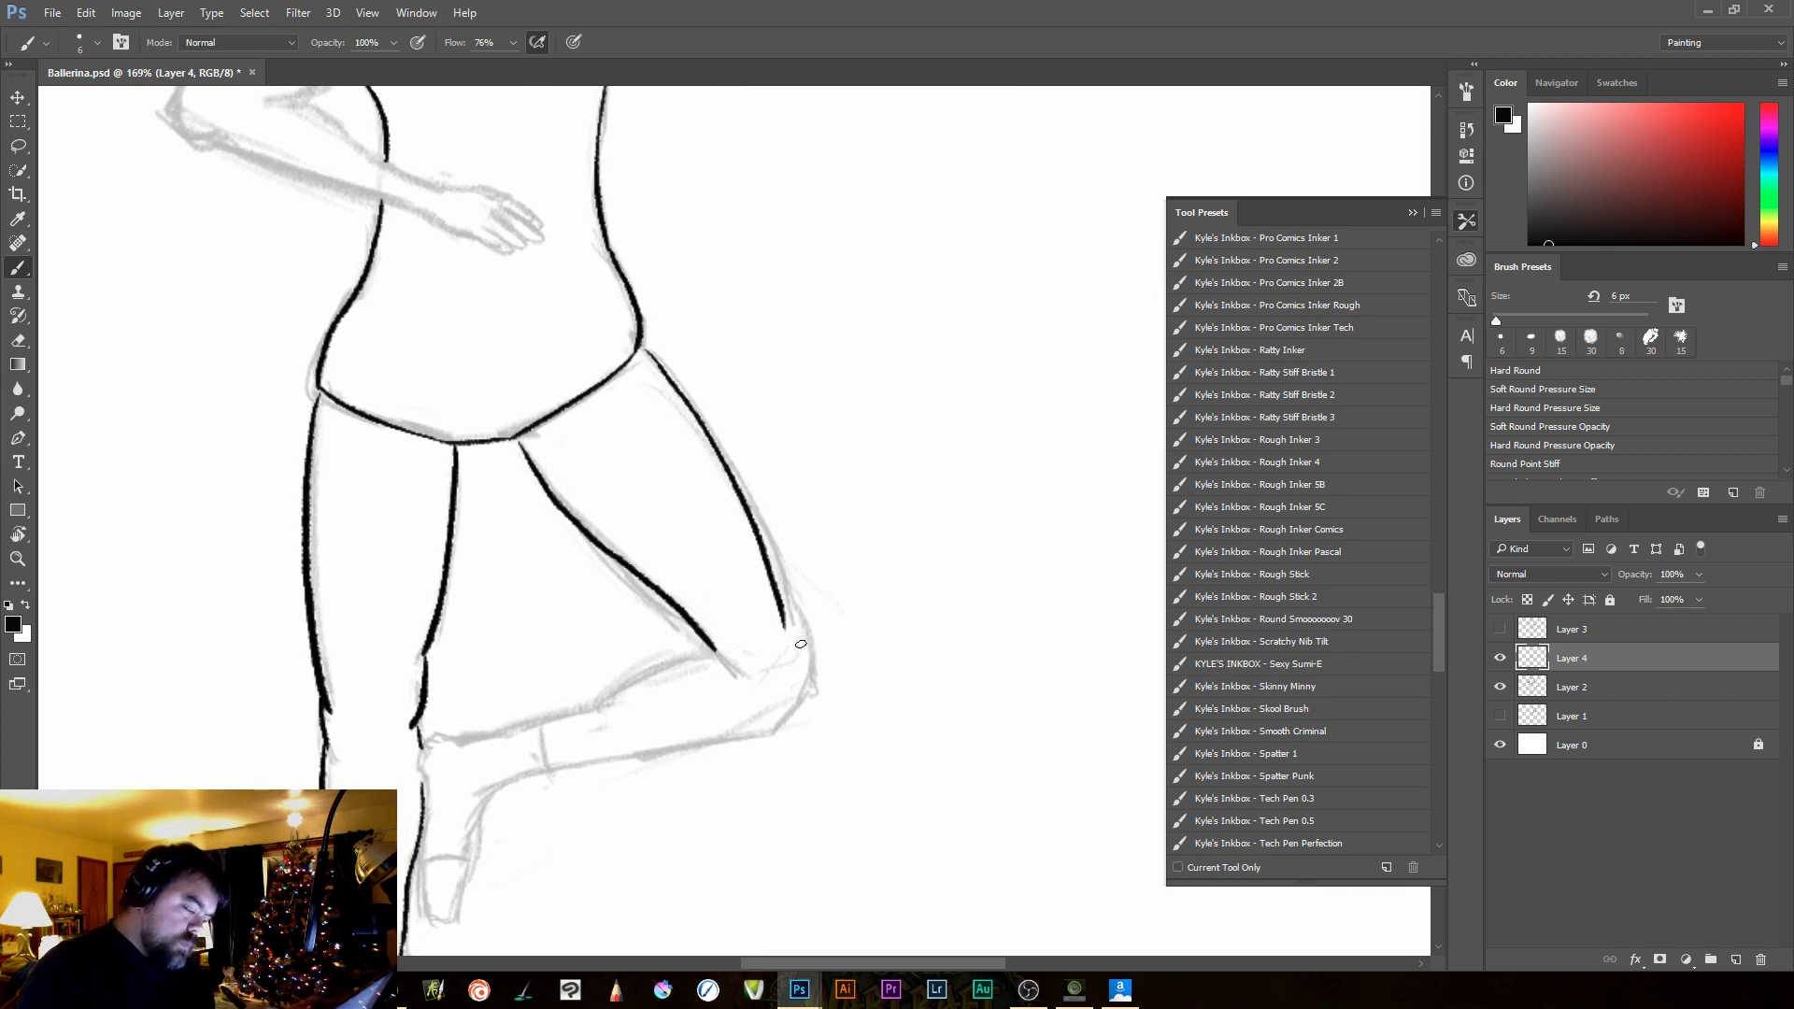
key(ctrl+z)
mouse_move(642, 351)
mouse_down()
mouse_move(777, 566)
mouse_move(790, 631)
mouse_up()
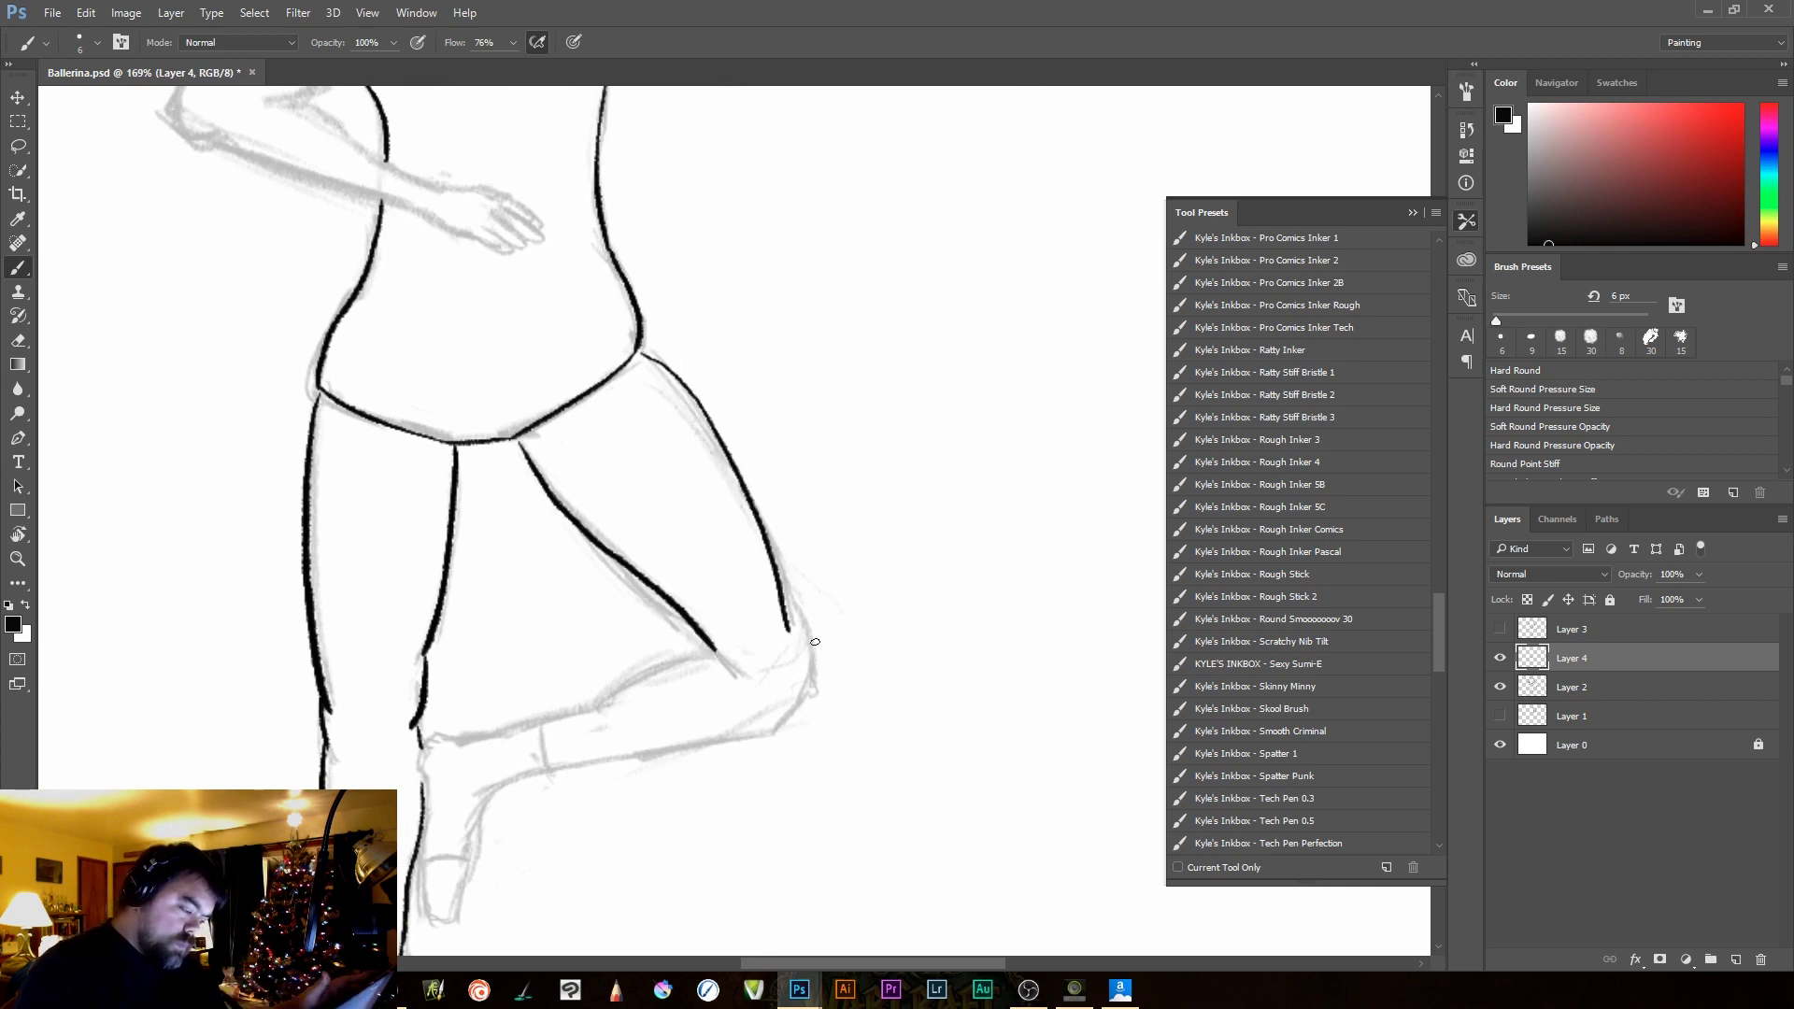
key(ctrl+z)
mouse_move(640, 351)
mouse_down()
mouse_move(762, 493)
mouse_move(802, 626)
mouse_up()
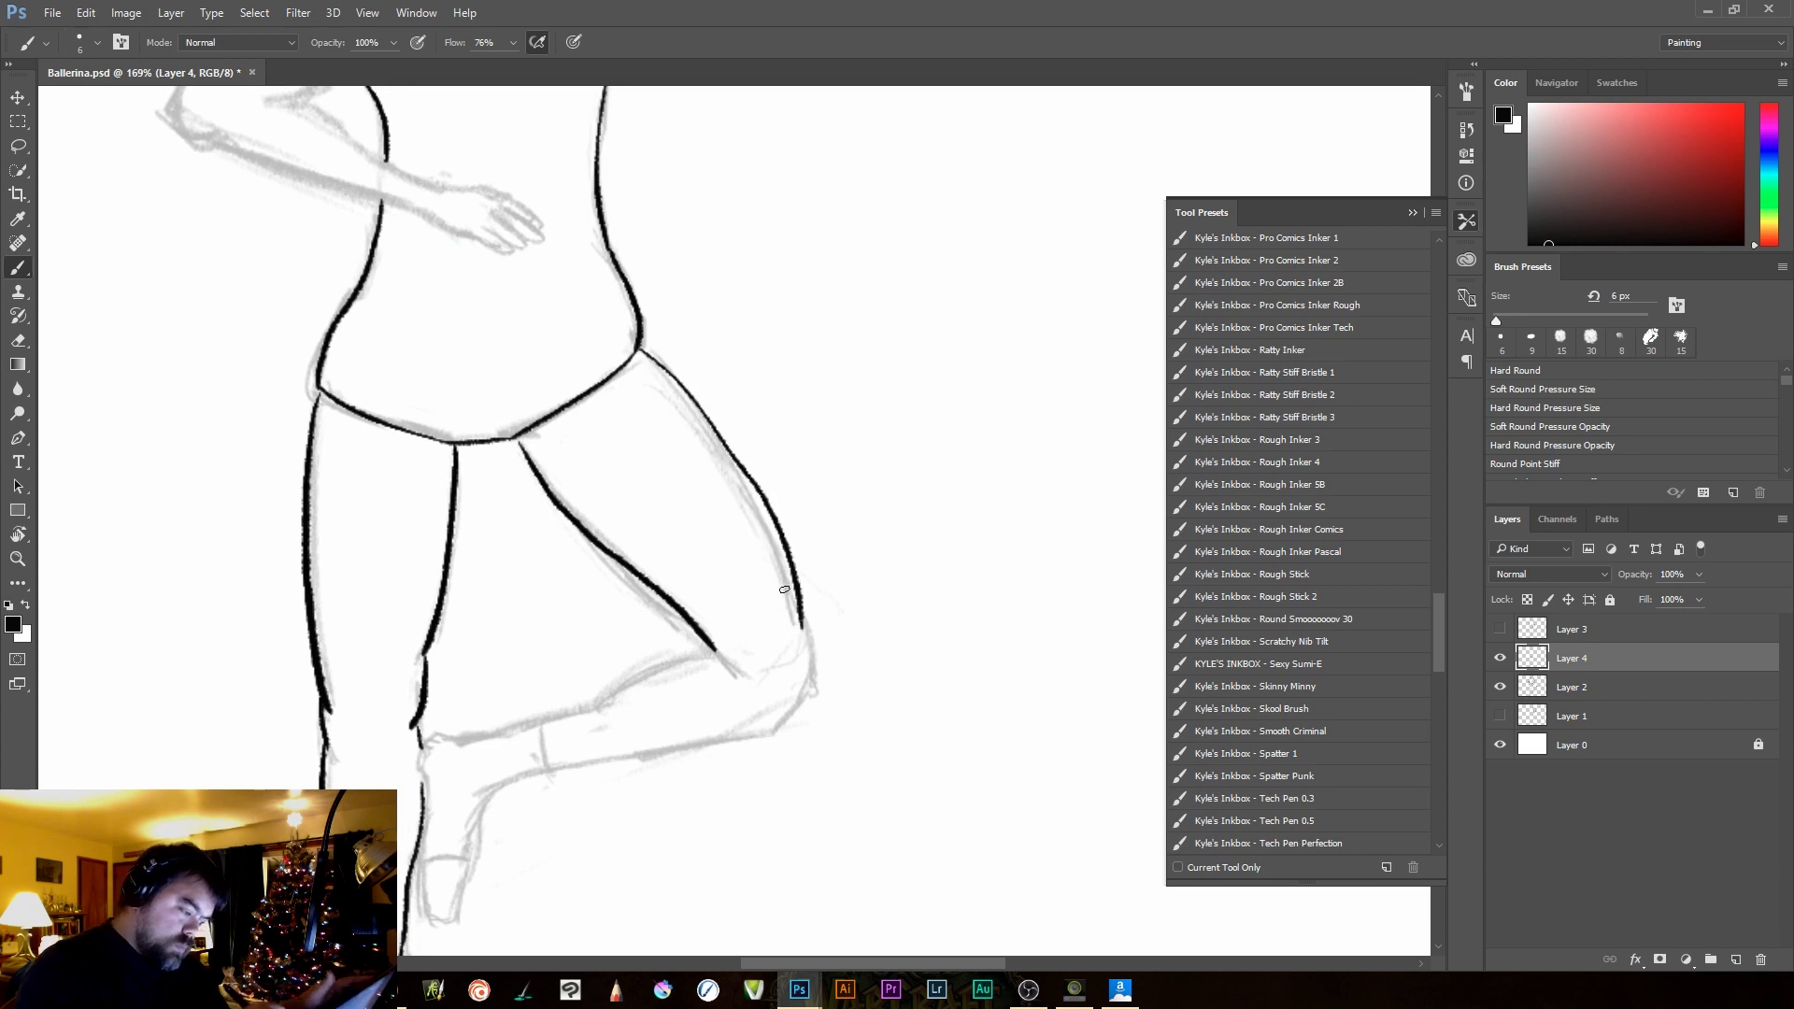
key(ctrl+z)
mouse_move(643, 353)
mouse_down()
mouse_move(732, 474)
mouse_move(815, 696)
mouse_move(775, 738)
mouse_move(533, 773)
mouse_up()
key(ctrl+z)
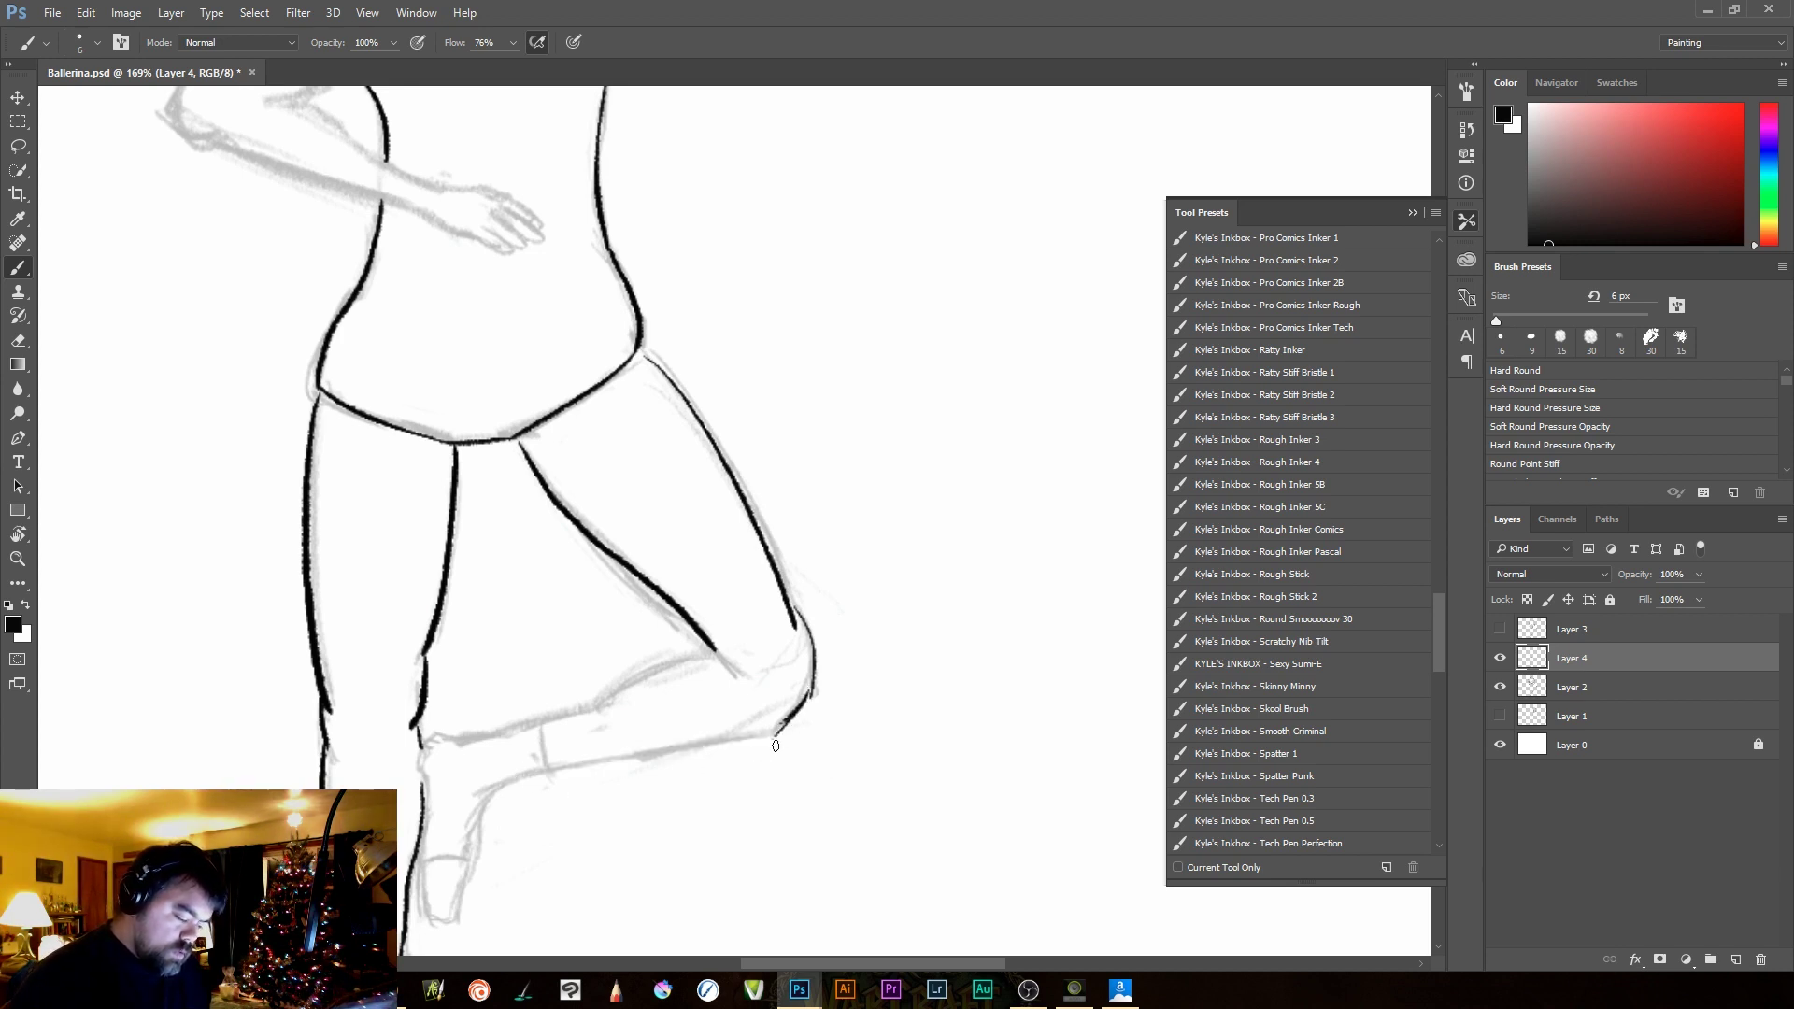
Ink both contours of the raised lower leg and the ankle line, closing the corner where the ankle line meets the lower contour
drag(776, 736, 554, 771)
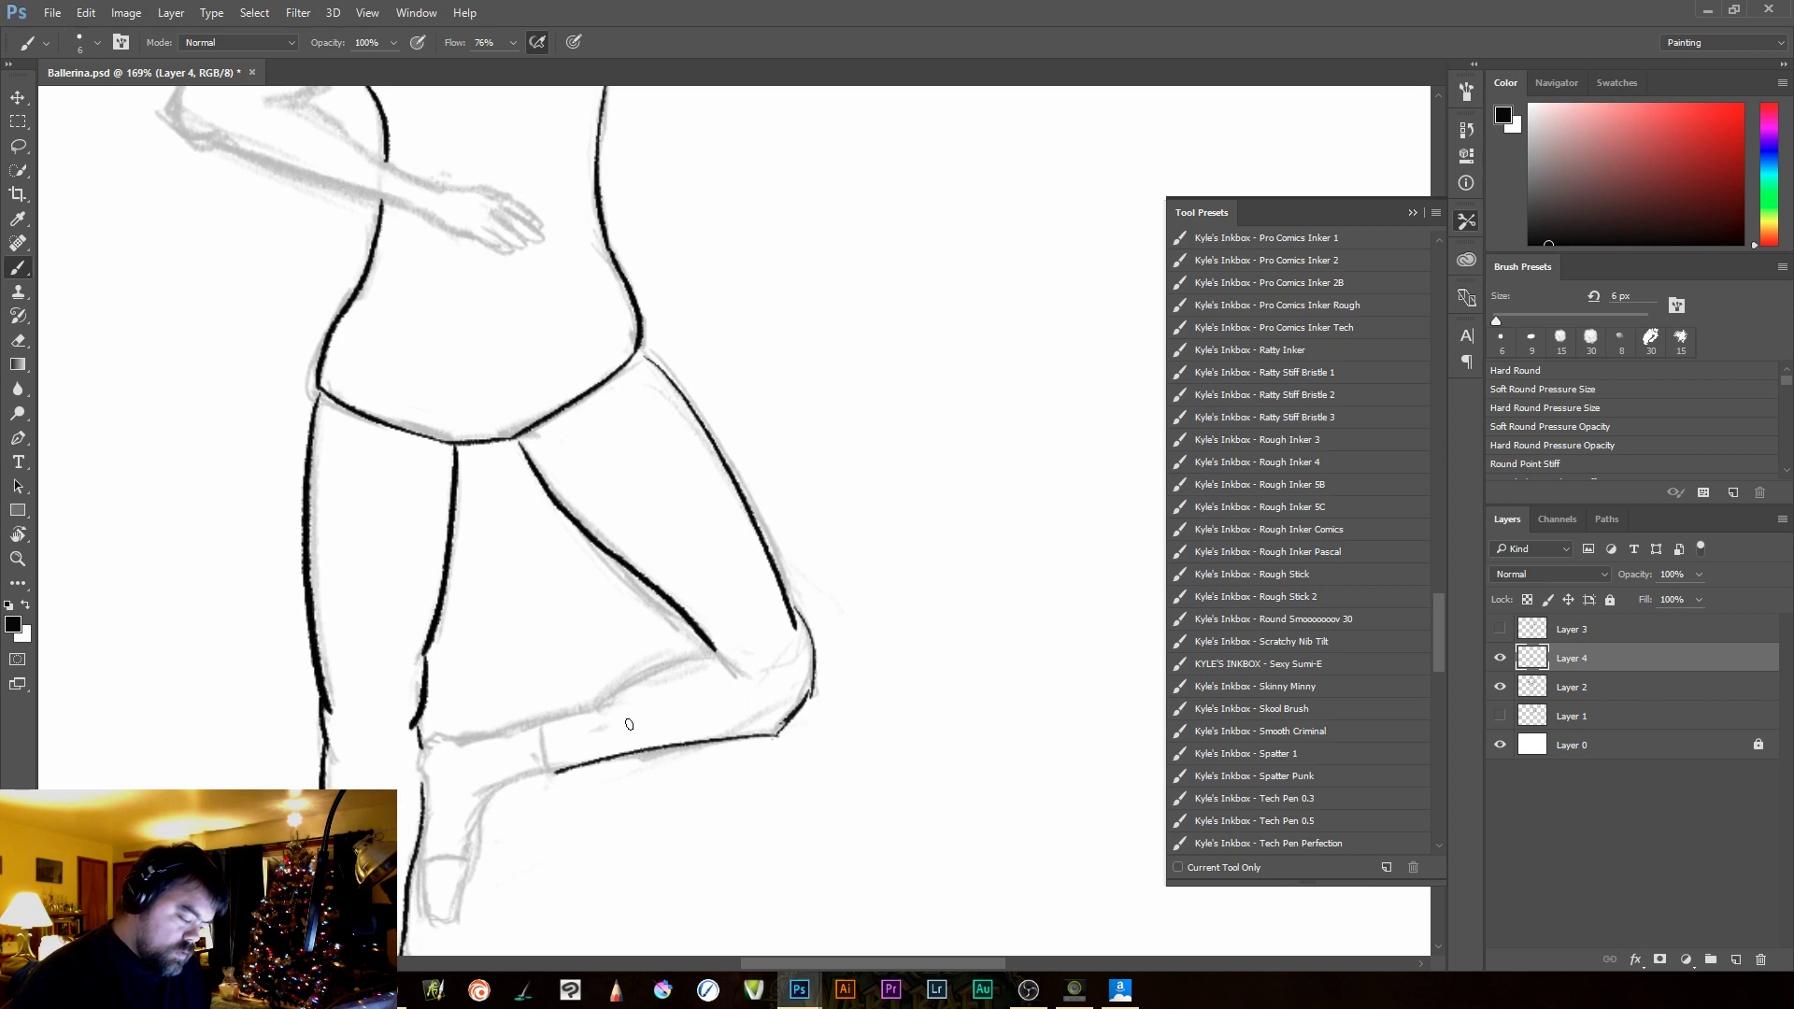
mouse_move(674, 669)
mouse_down()
mouse_move(531, 727)
mouse_move(546, 780)
mouse_up()
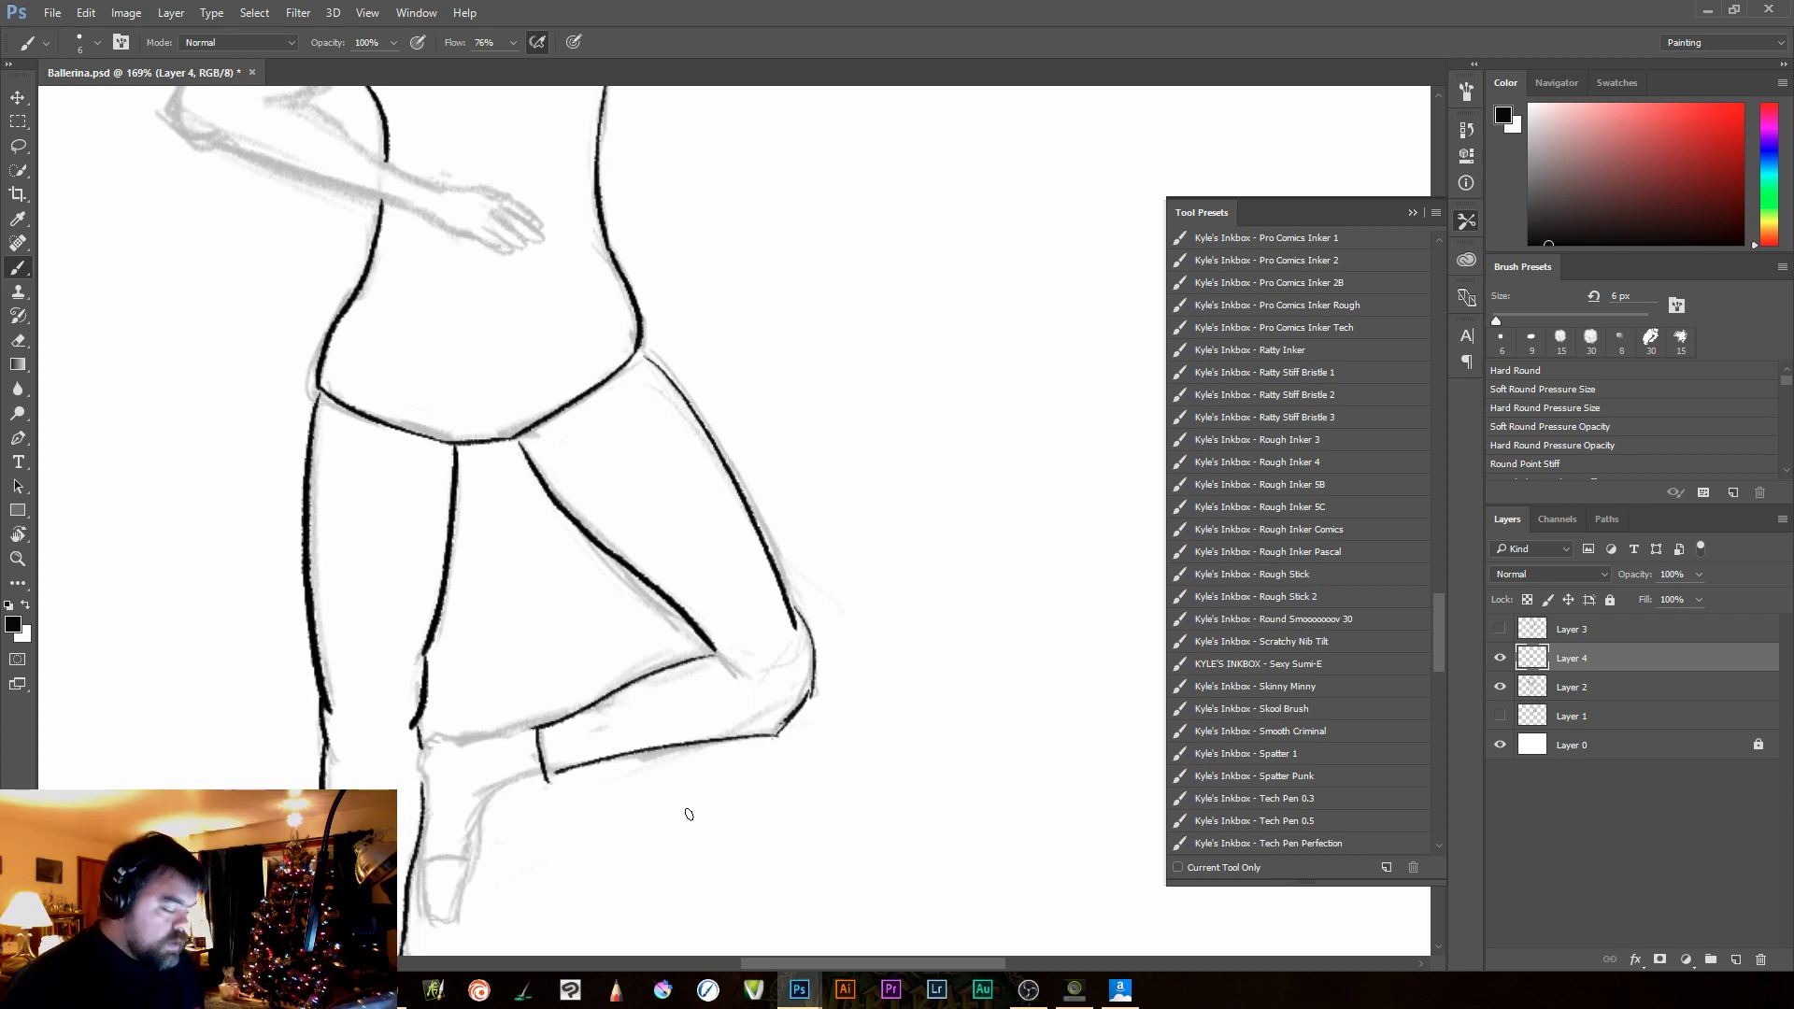
drag(830, 777, 1122, 646)
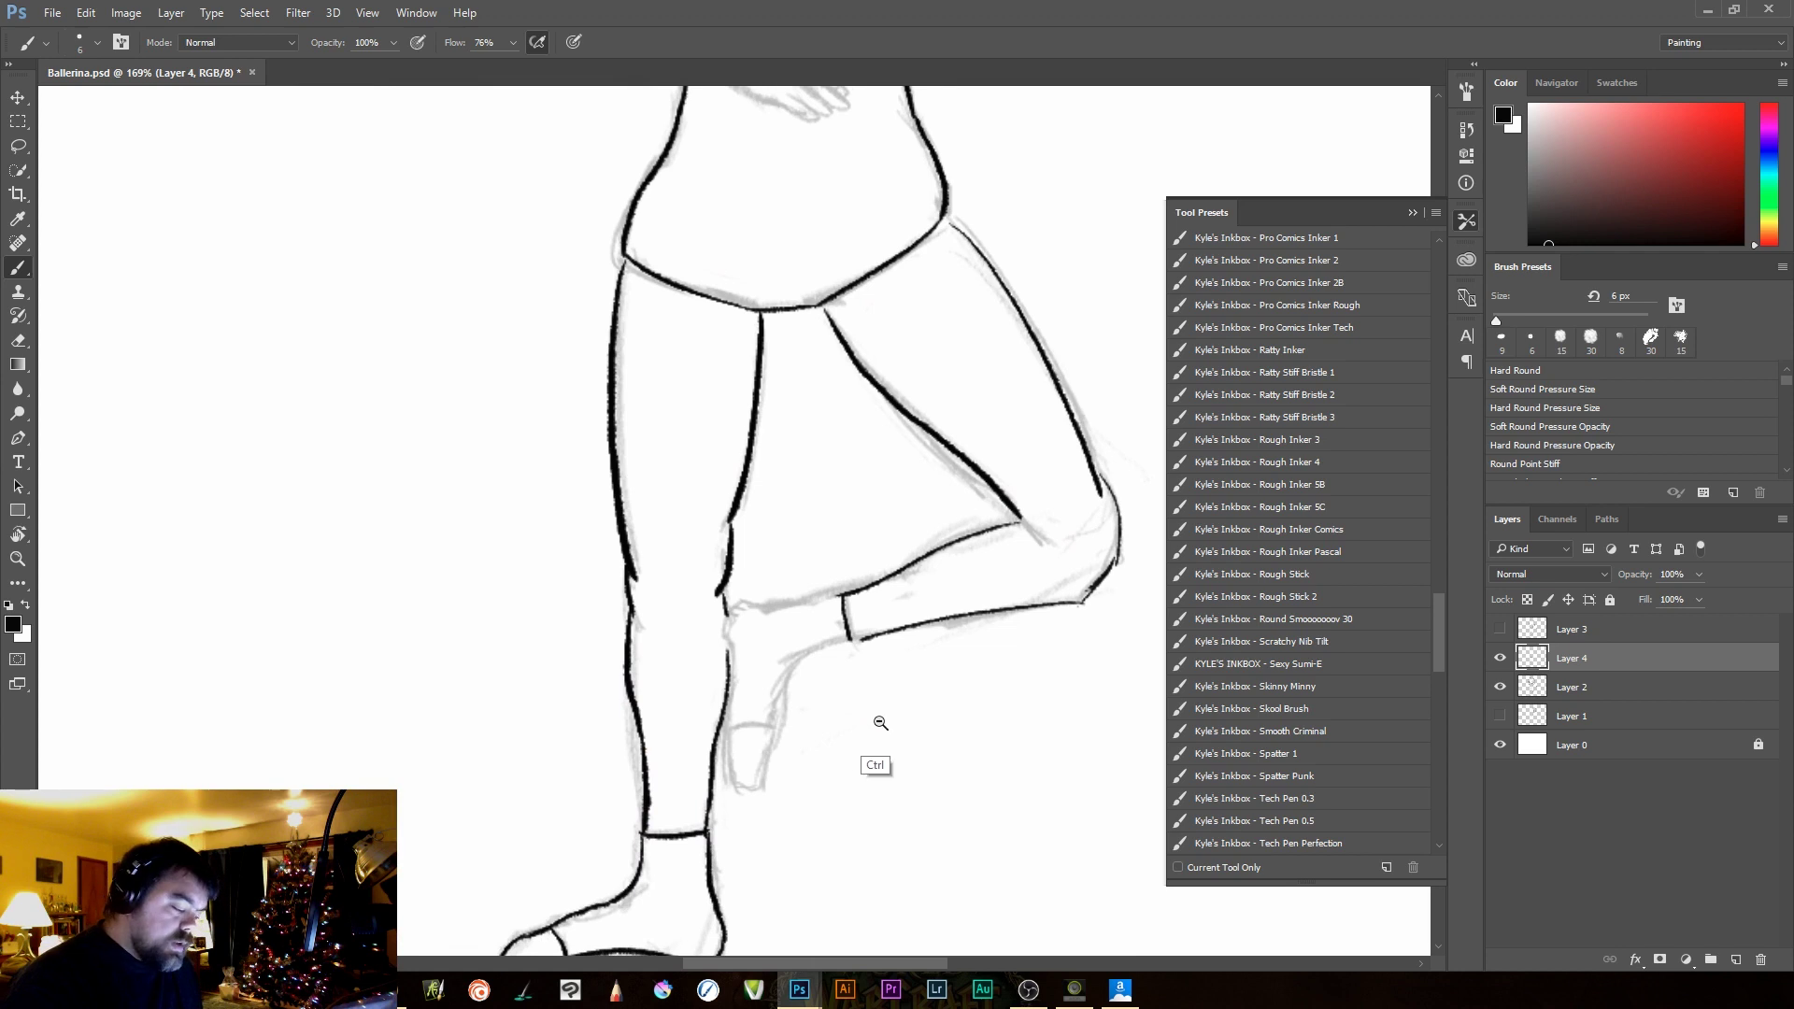
drag(877, 720, 913, 681)
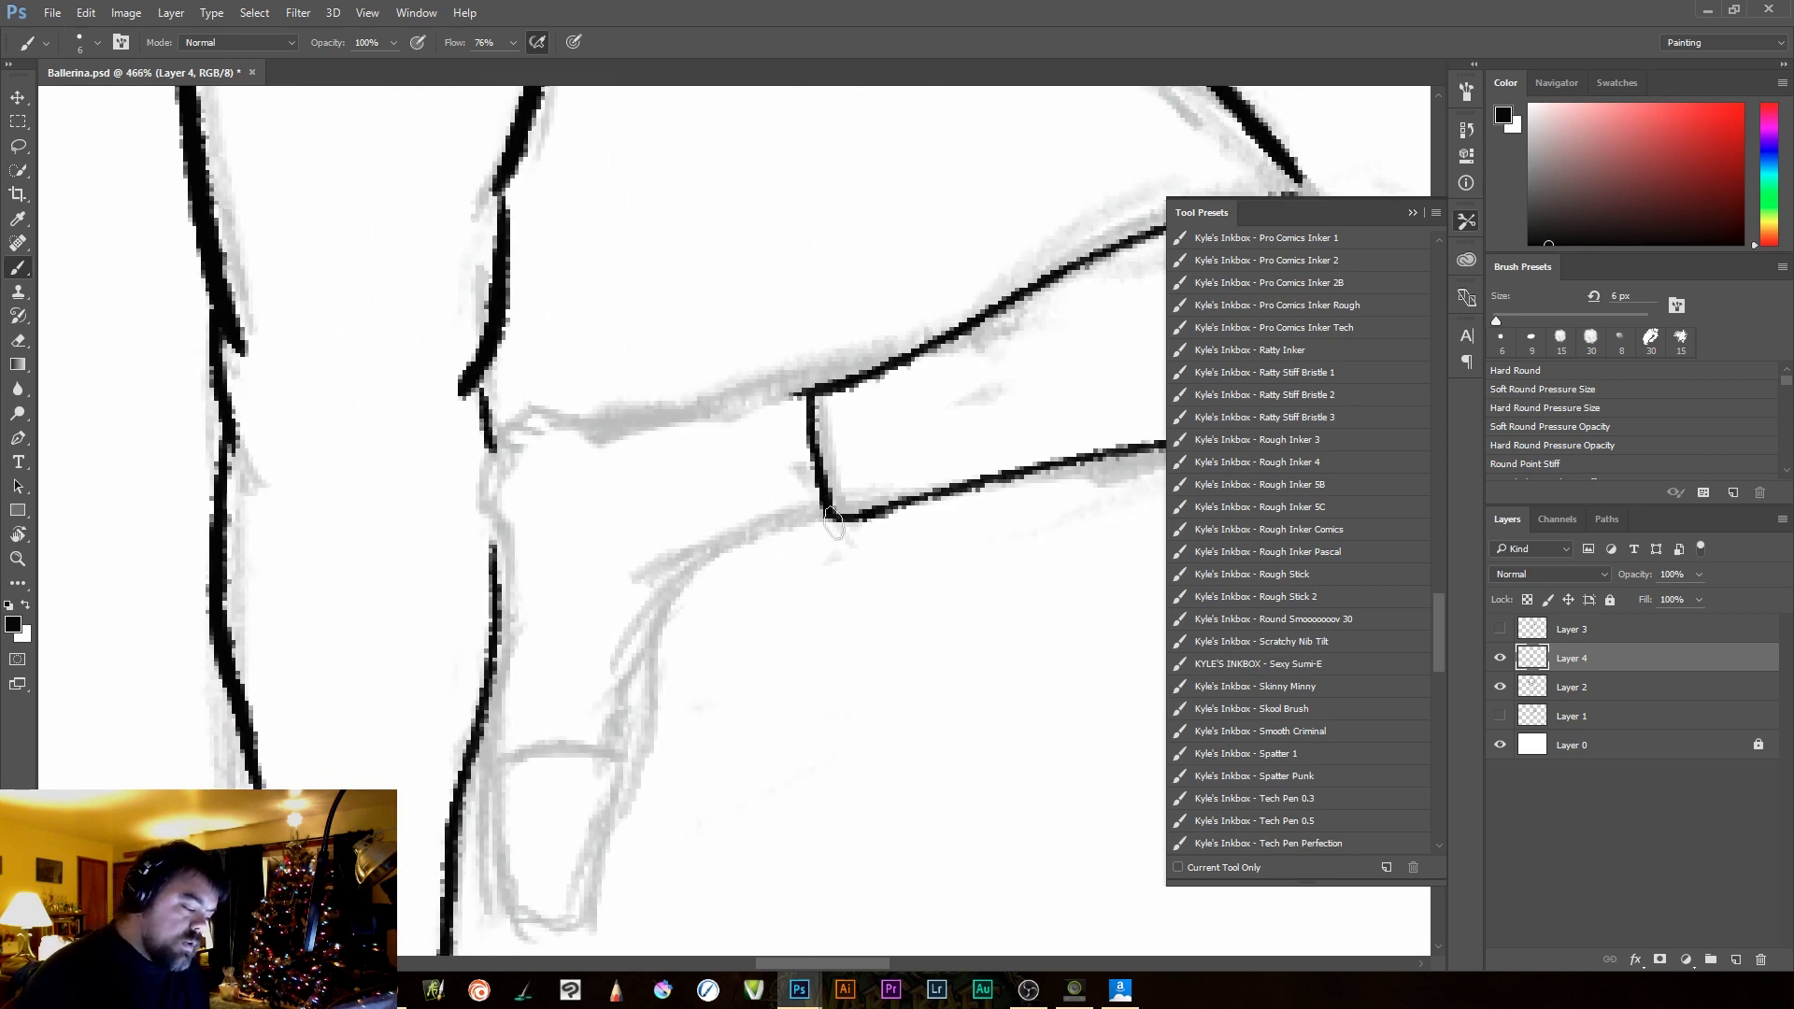
drag(825, 502, 836, 527)
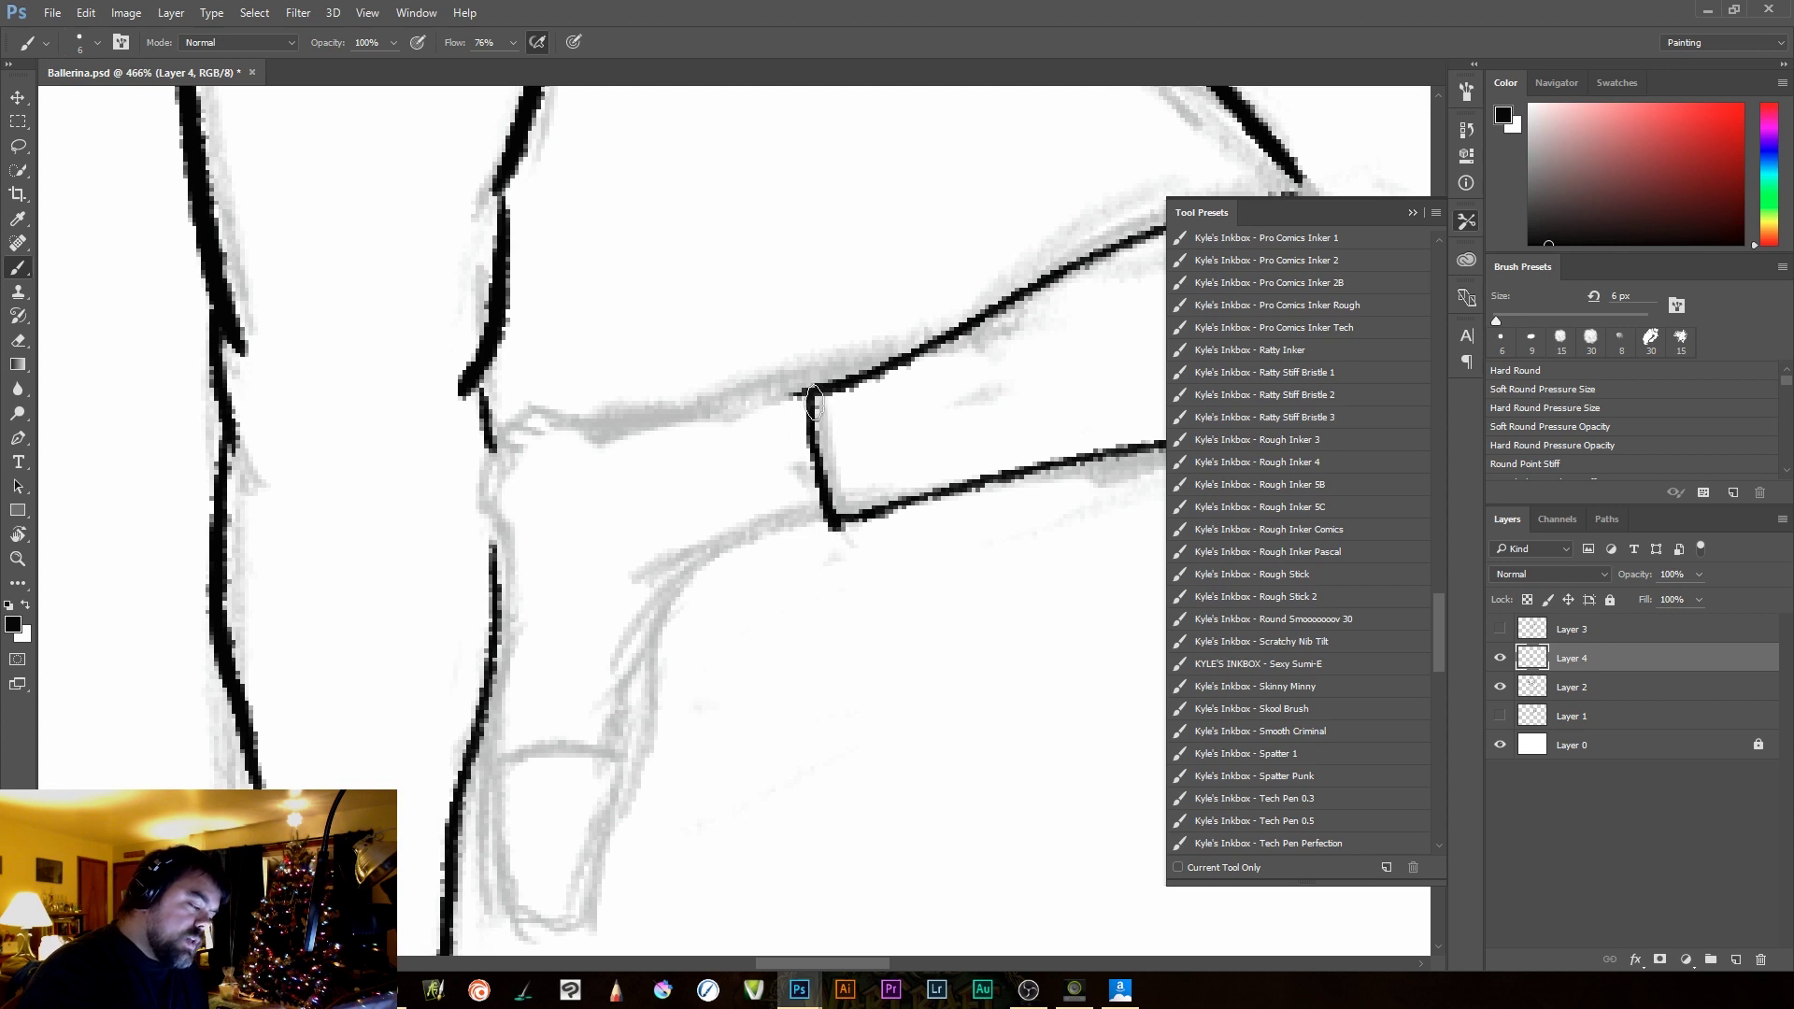
Ink the raised foot's heel, sole, toe and top edge, redoing the heel stroke, and add the line across the toes
drag(814, 400, 547, 439)
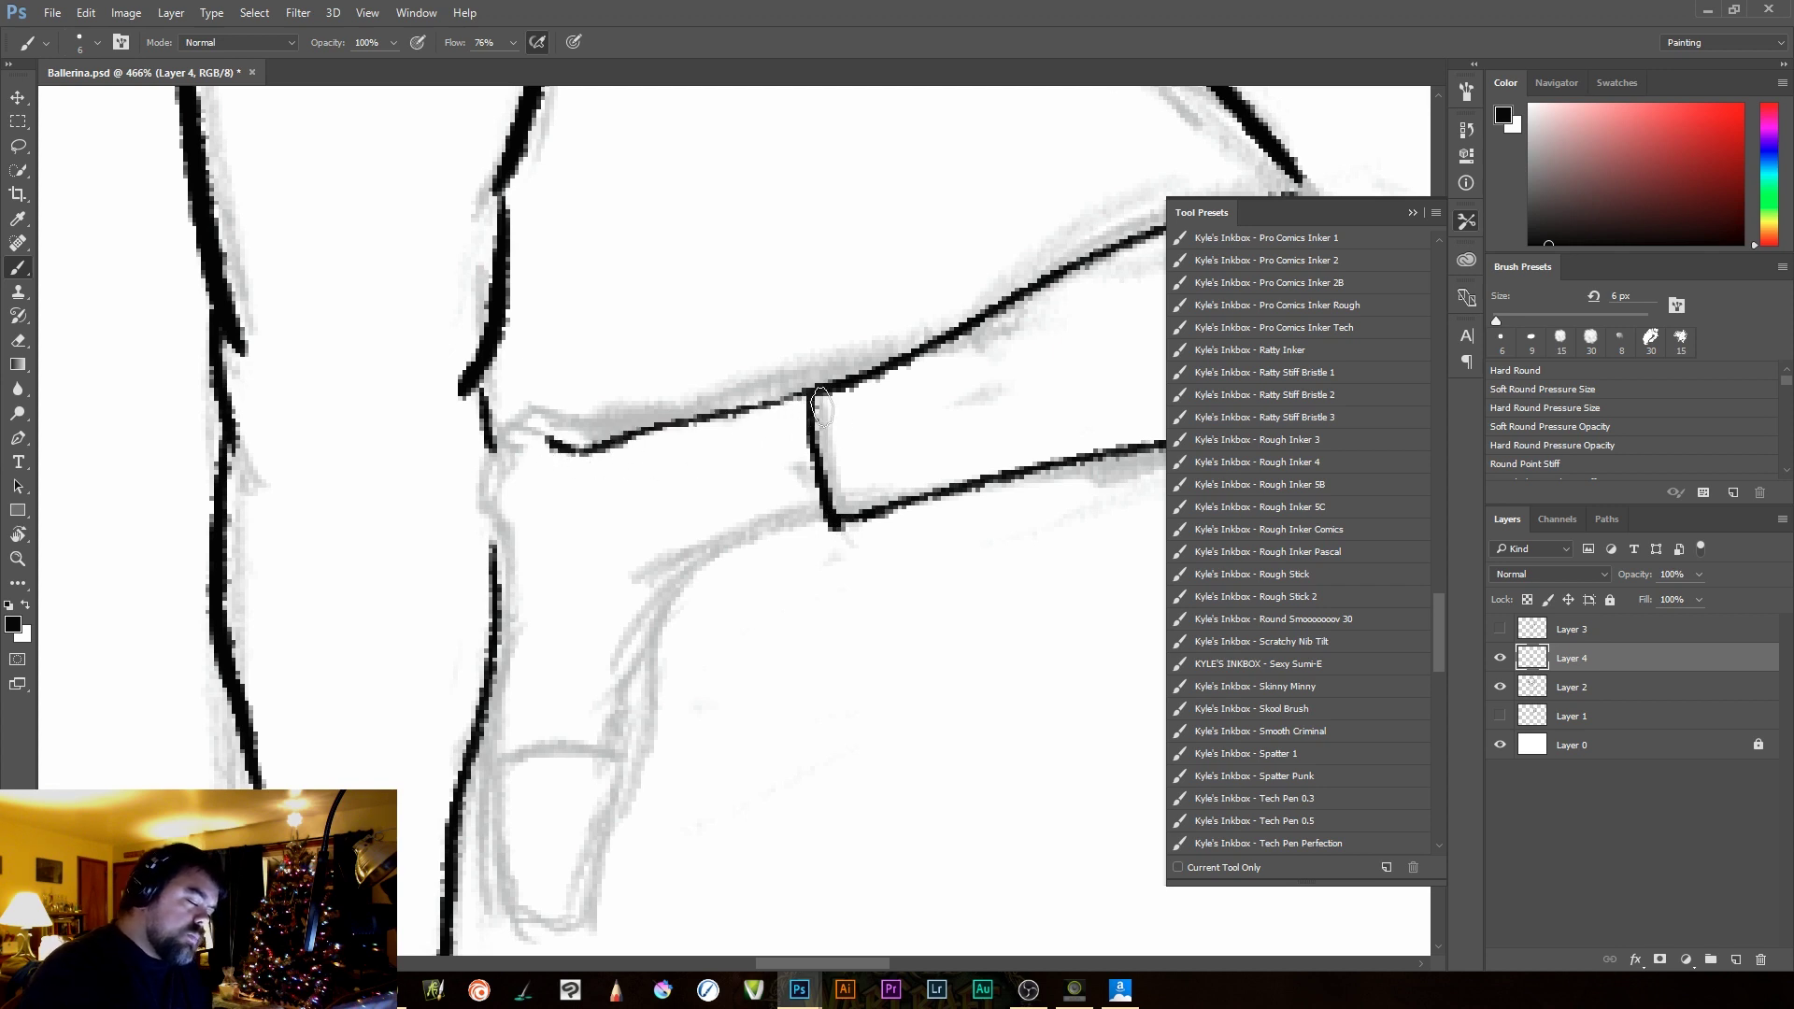
key(ctrl+z)
mouse_move(810, 395)
mouse_down()
mouse_move(498, 459)
mouse_move(504, 911)
mouse_up()
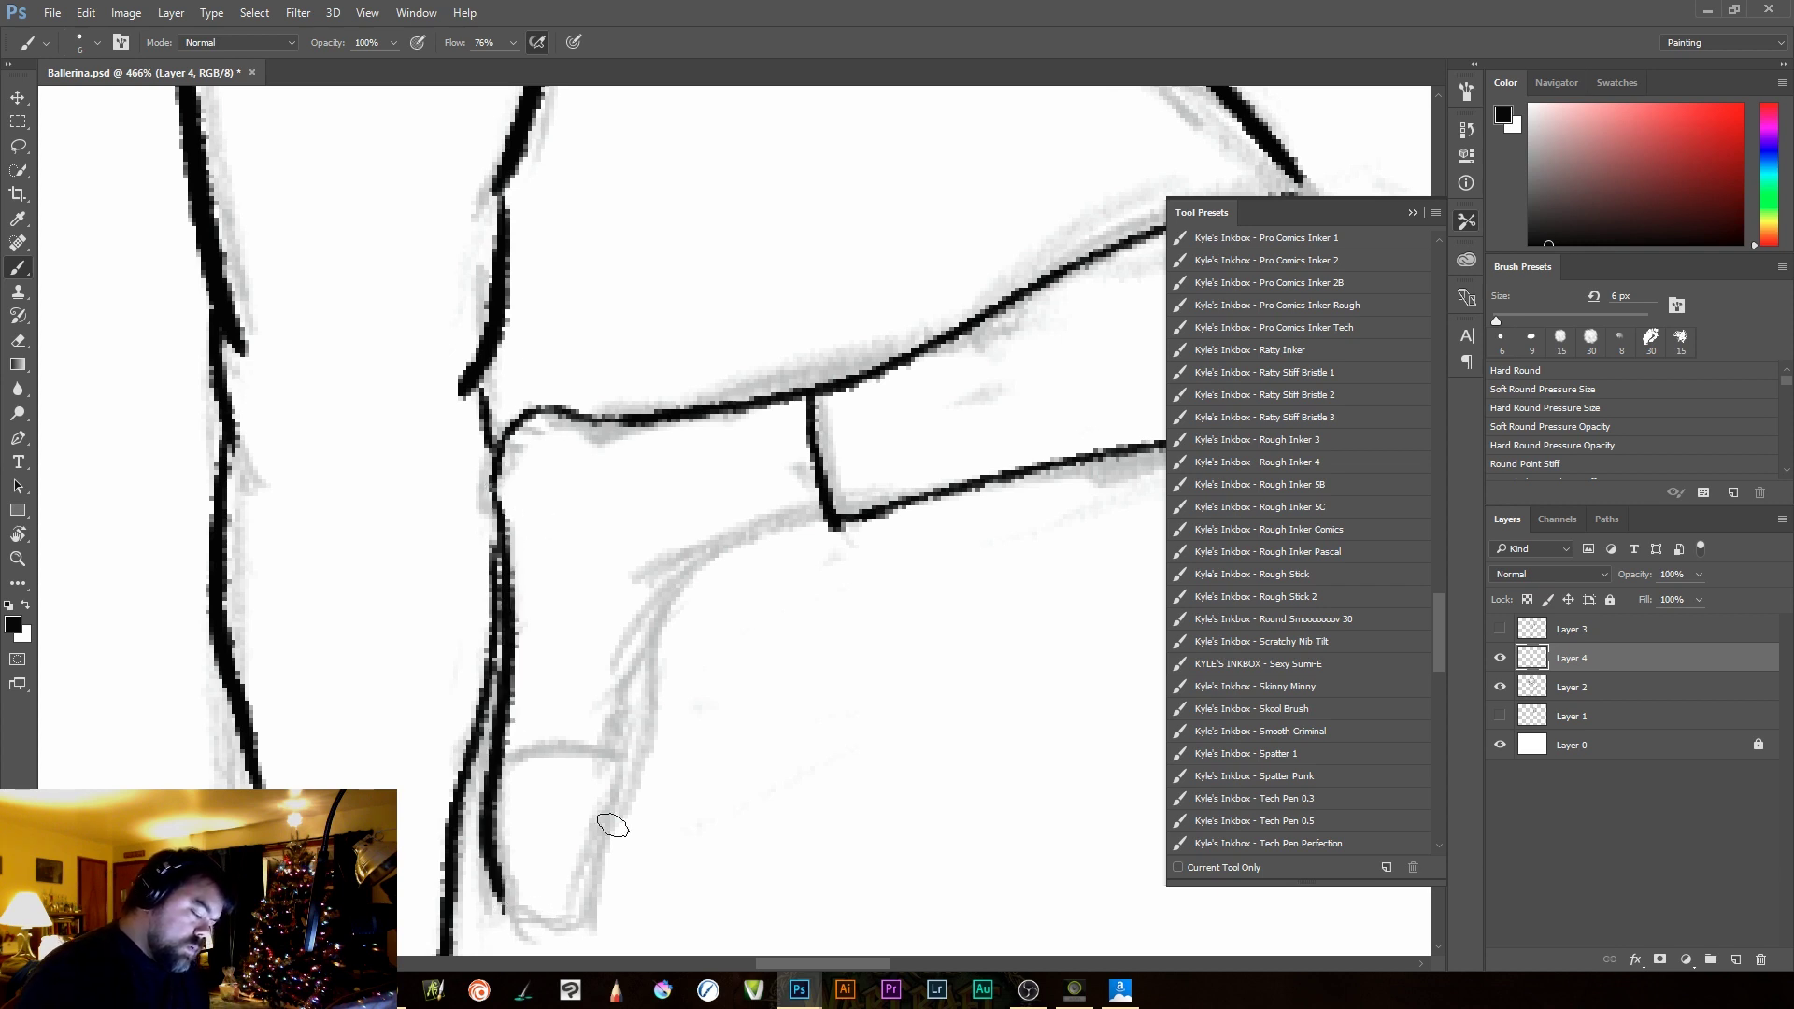
mouse_move(820, 514)
mouse_down()
mouse_move(634, 619)
mouse_move(572, 930)
mouse_move(492, 892)
mouse_up()
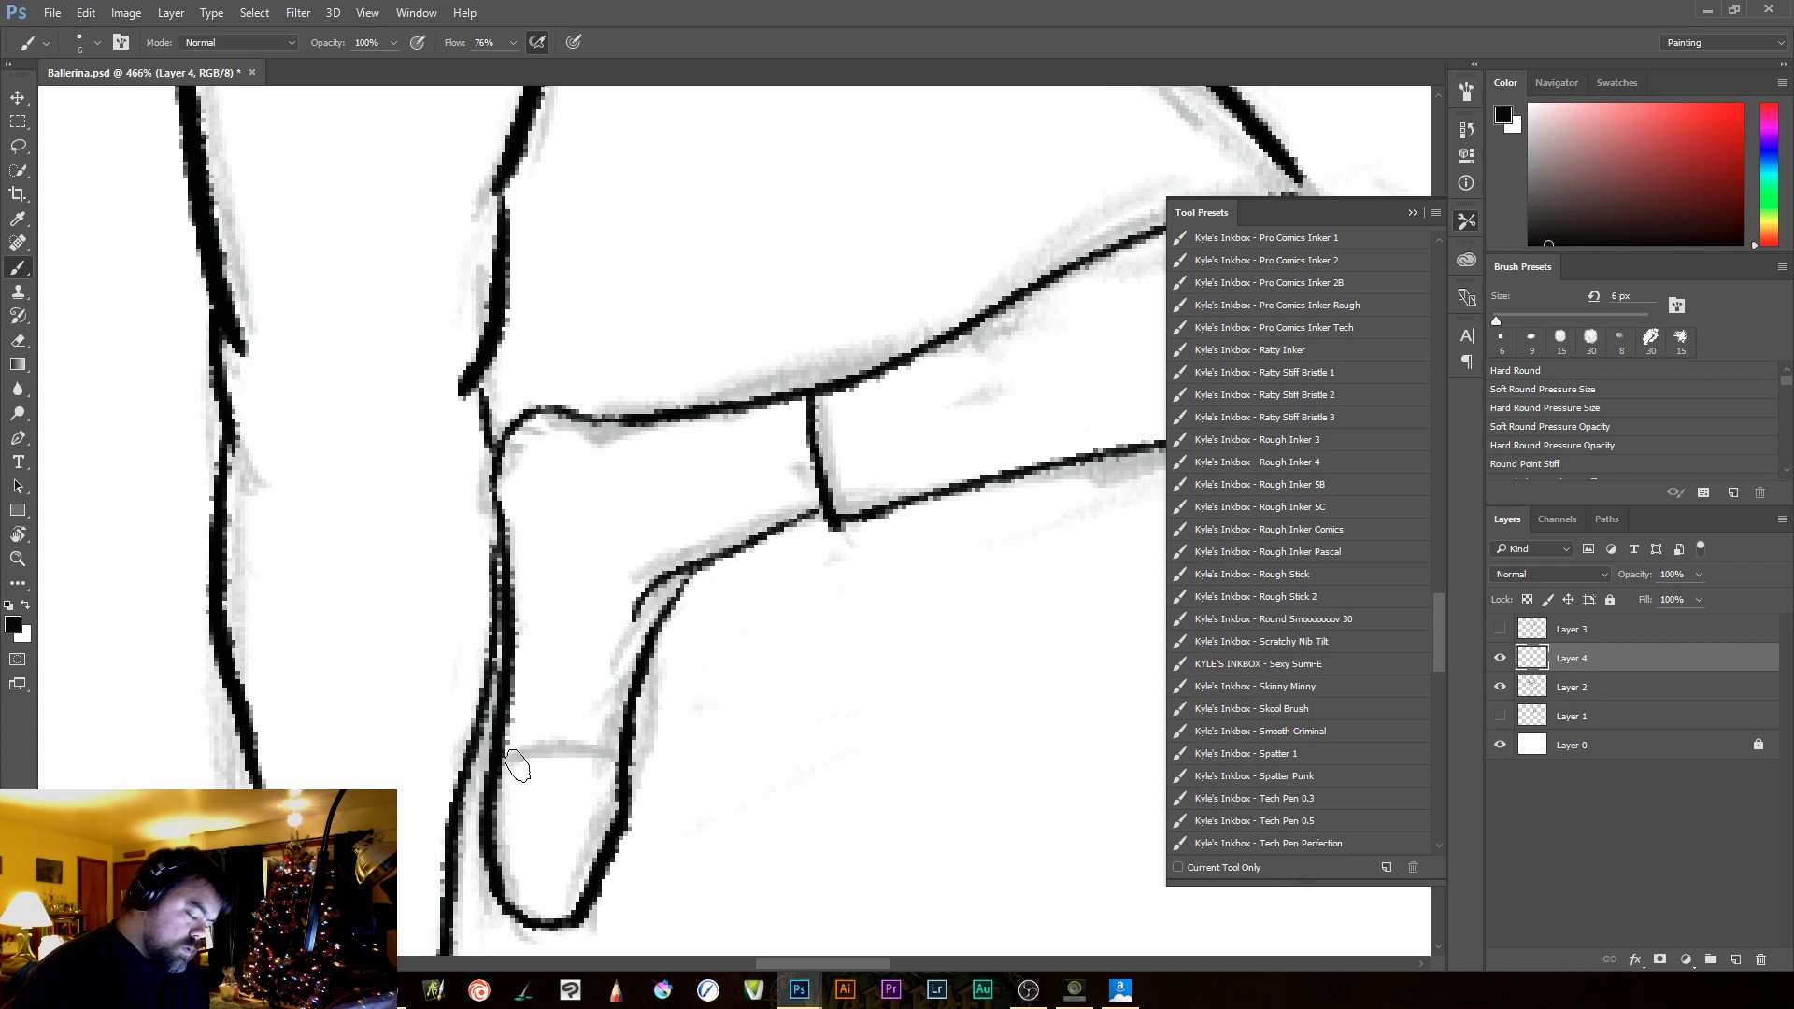
drag(506, 764, 626, 747)
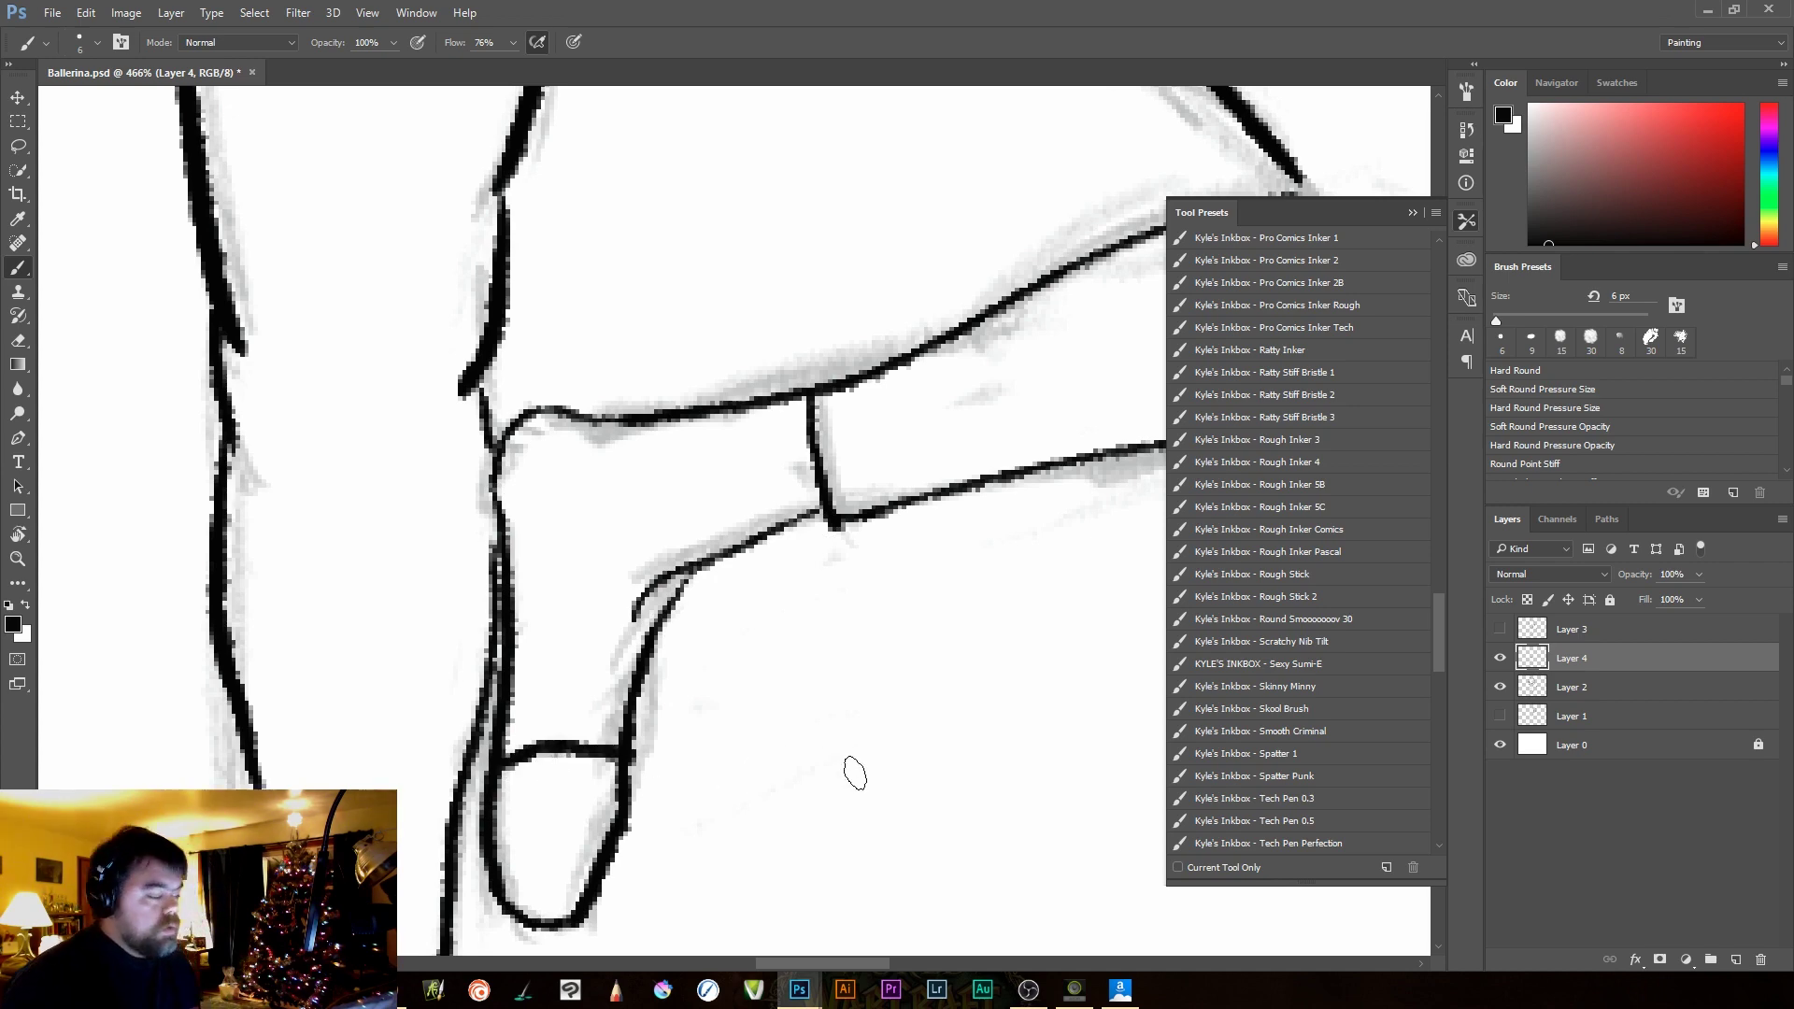
Ink the bent arm from the shoulder around the elbow to the wrist, including the inner forearm and inner upper-arm lines
drag(810, 665, 608, 679)
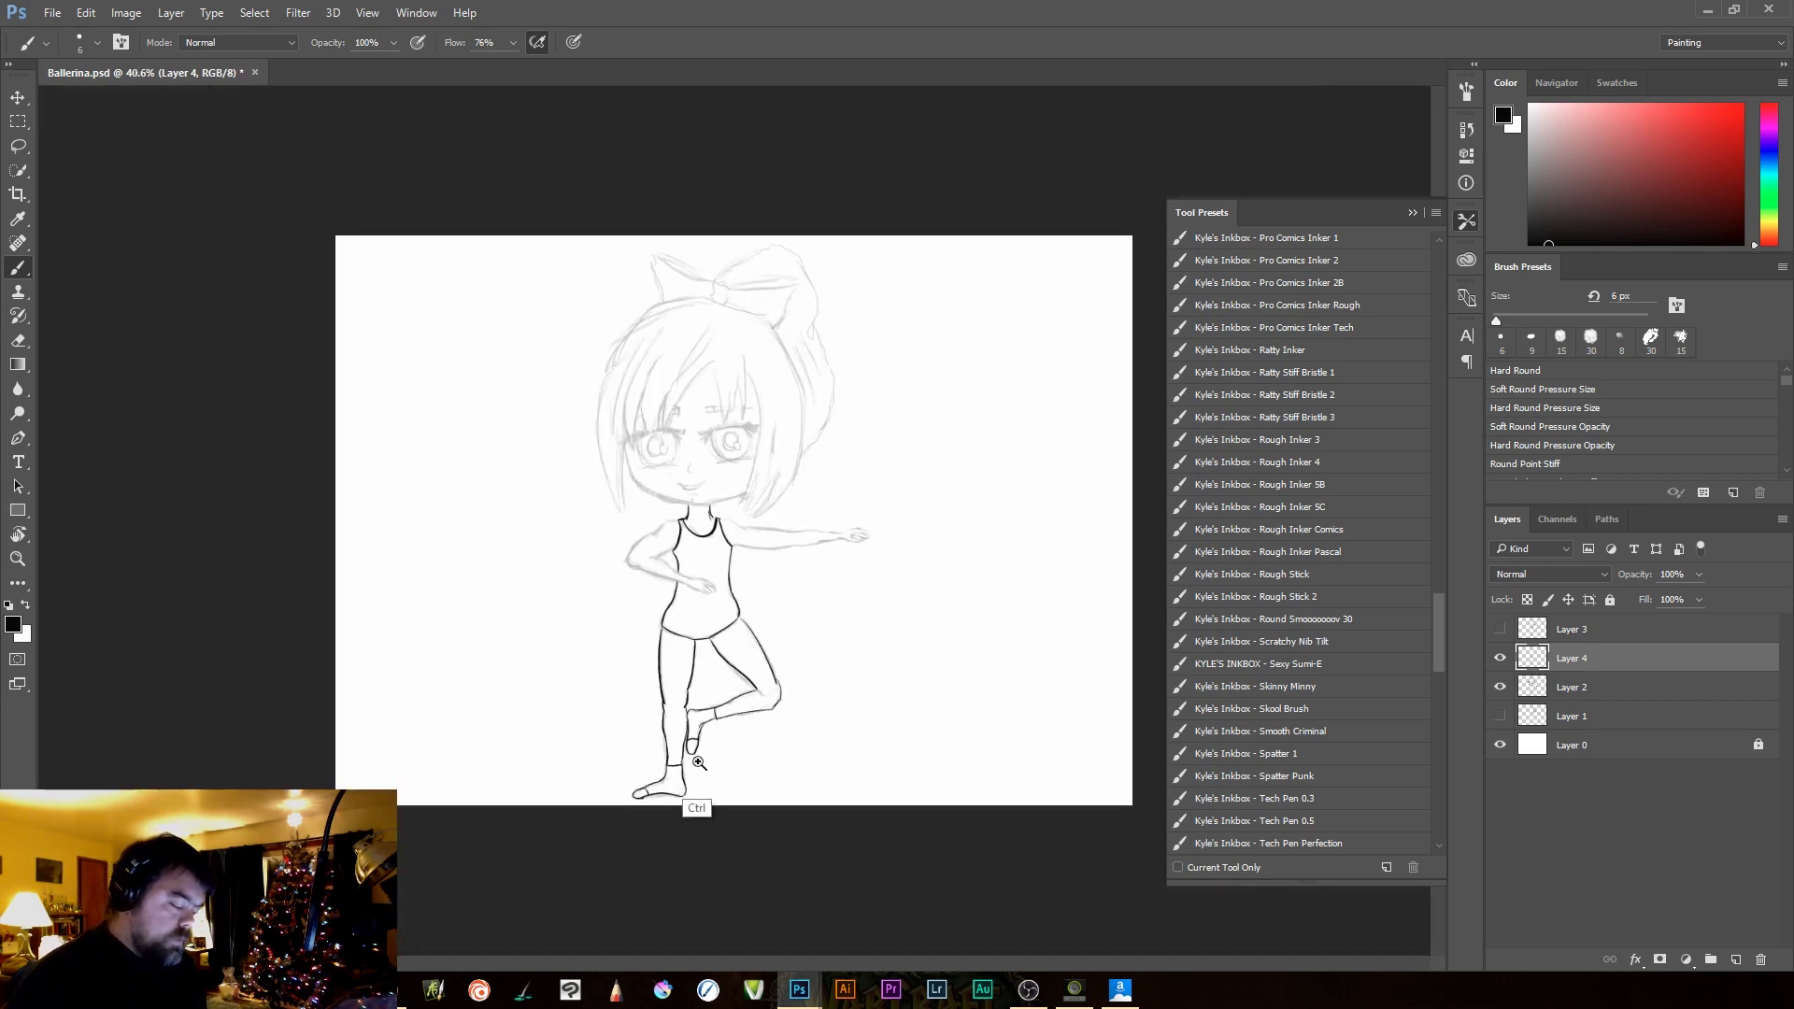
drag(719, 707, 832, 612)
drag(725, 581, 858, 789)
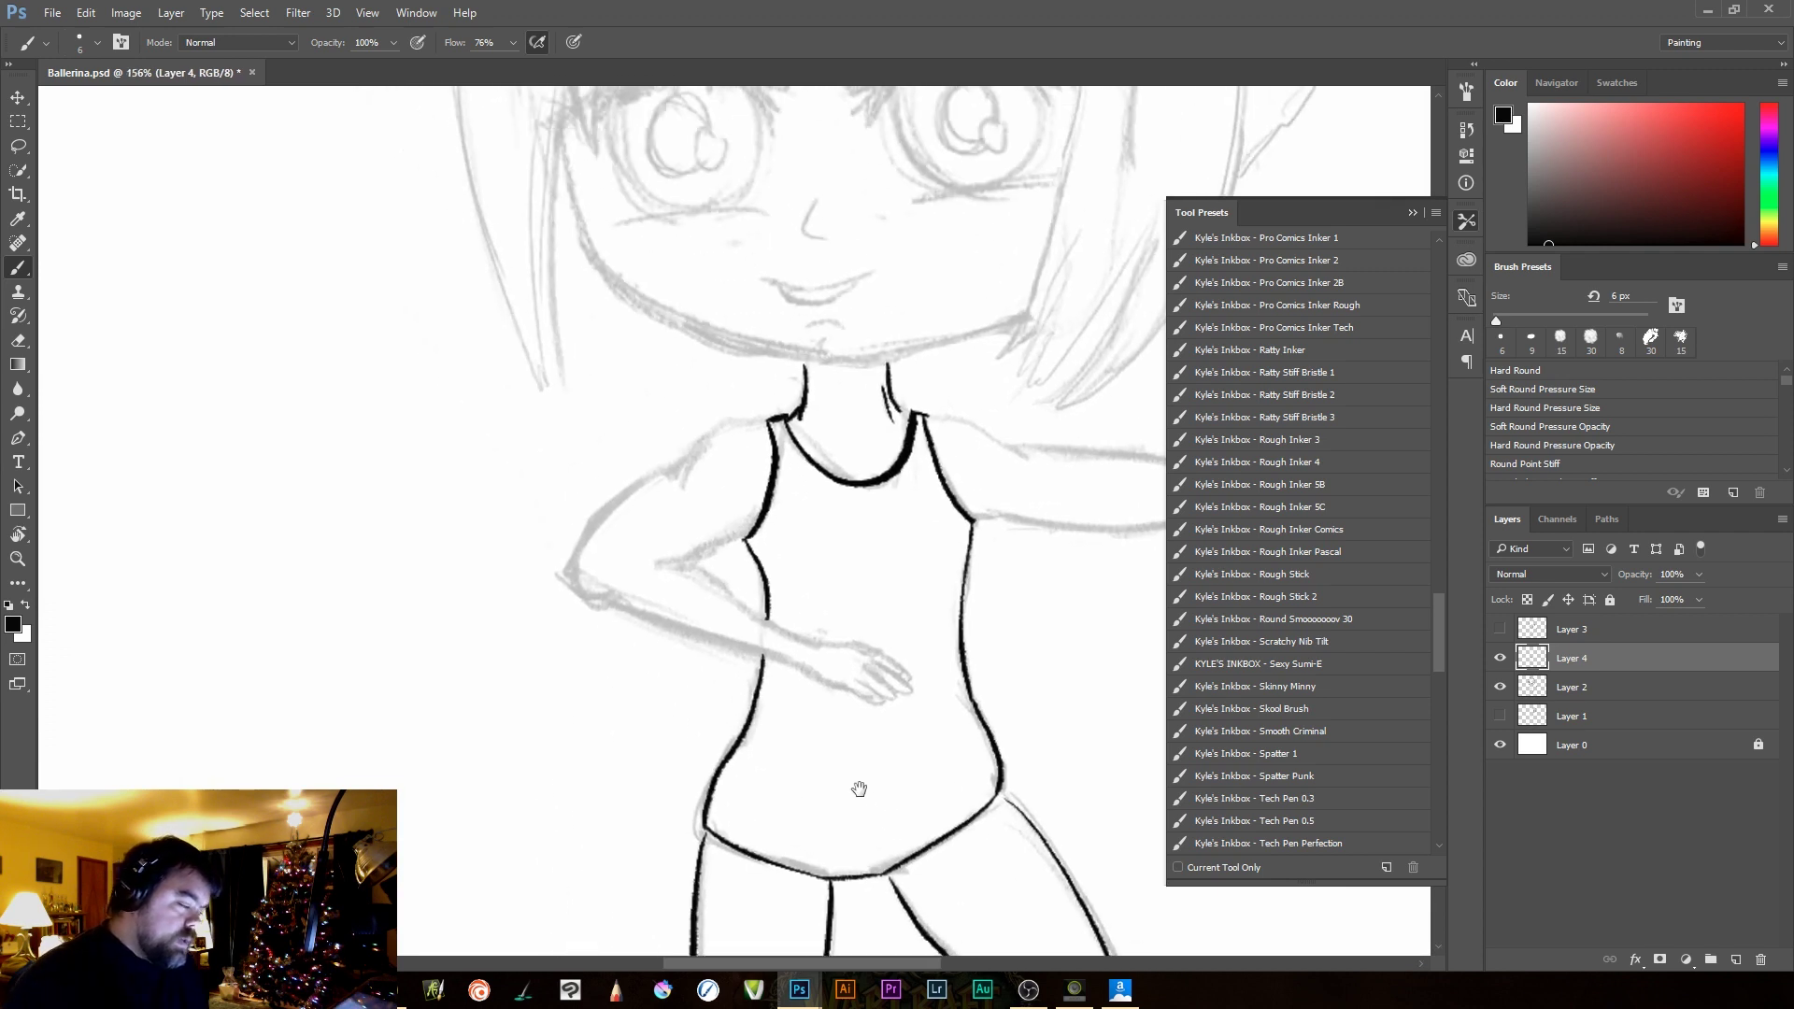
scroll(859, 789, up, 2)
mouse_move(762, 333)
mouse_down()
mouse_move(677, 353)
mouse_move(613, 422)
mouse_up()
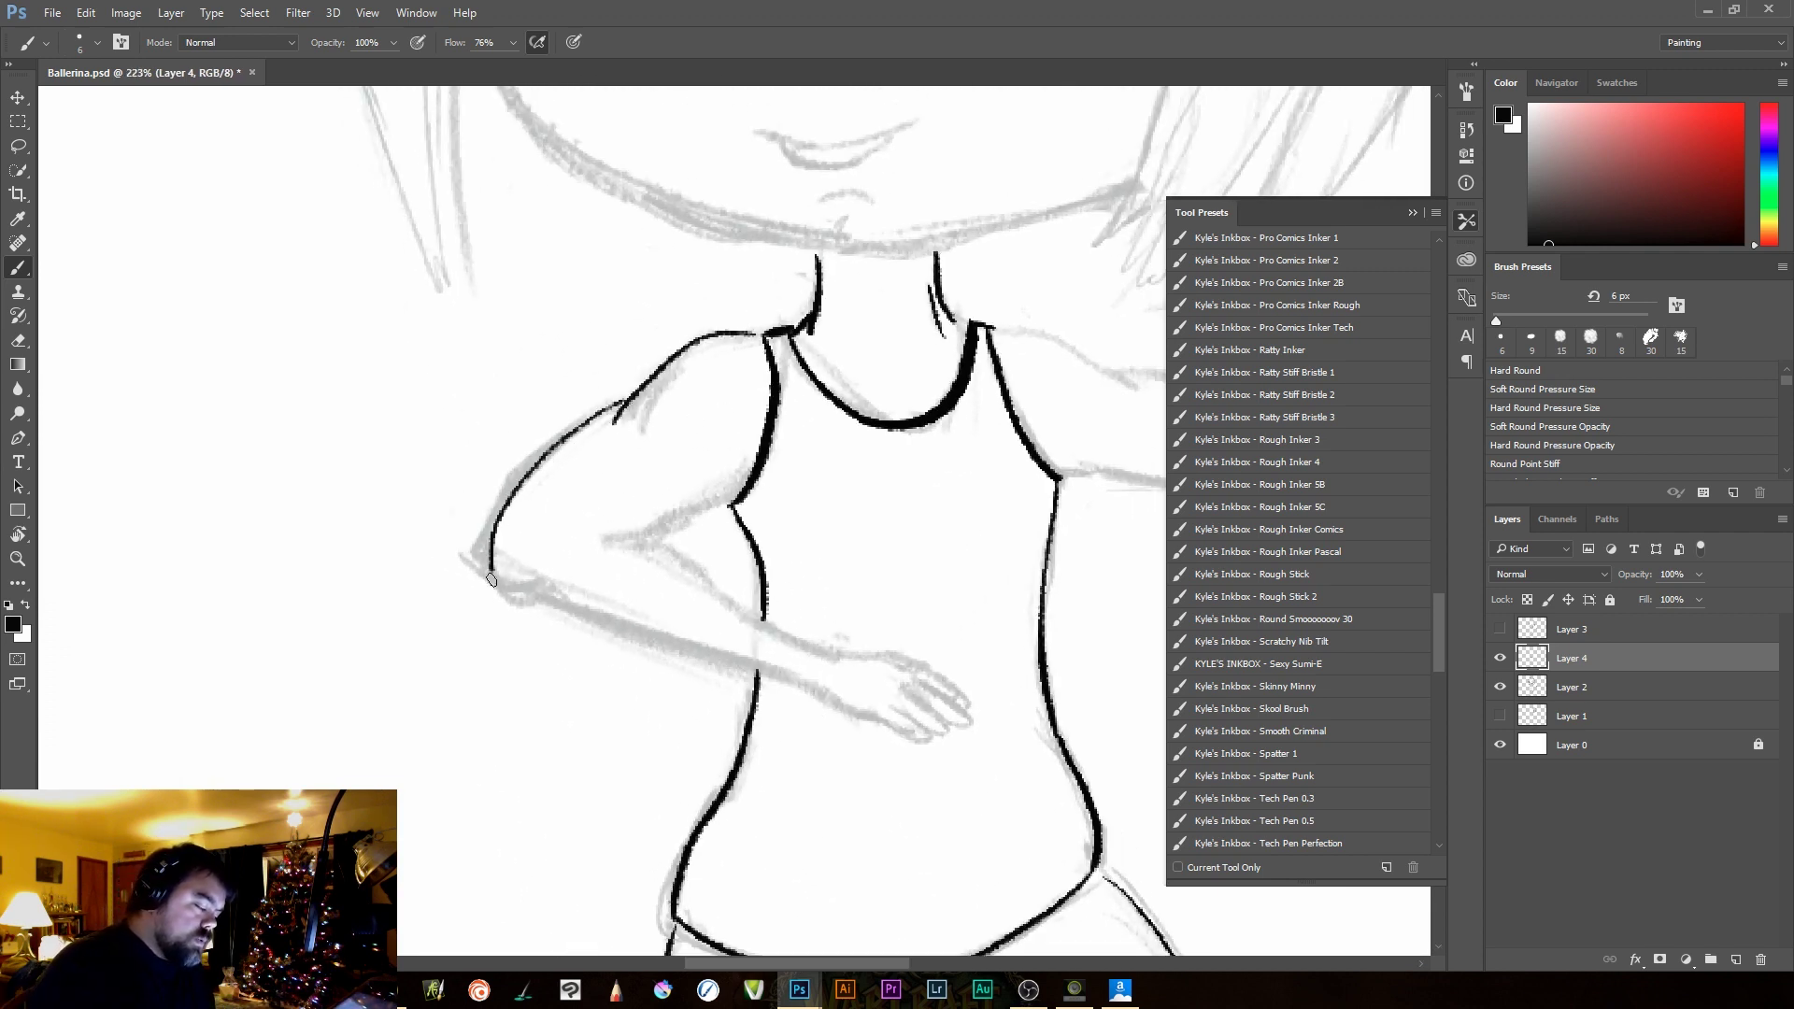
drag(489, 571, 491, 587)
key(ctrl+z)
mouse_move(624, 408)
mouse_down()
mouse_move(495, 535)
mouse_move(515, 560)
mouse_move(821, 693)
mouse_up()
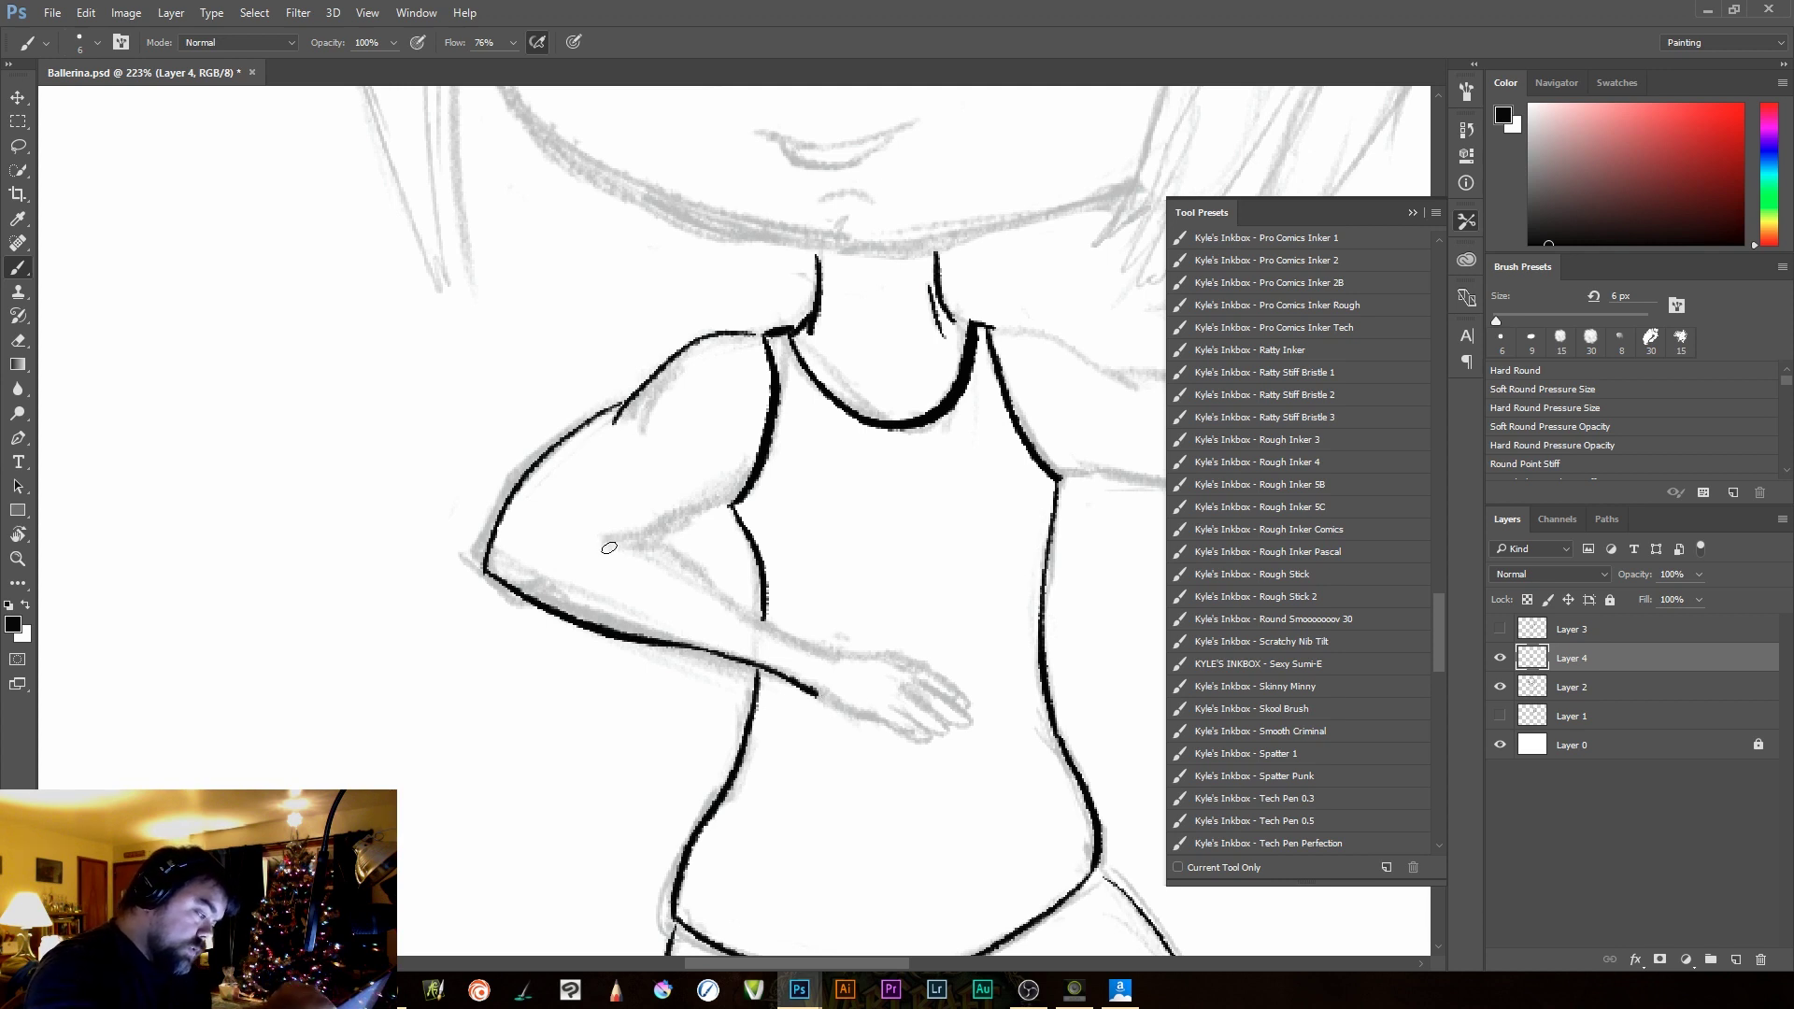
drag(613, 549, 844, 652)
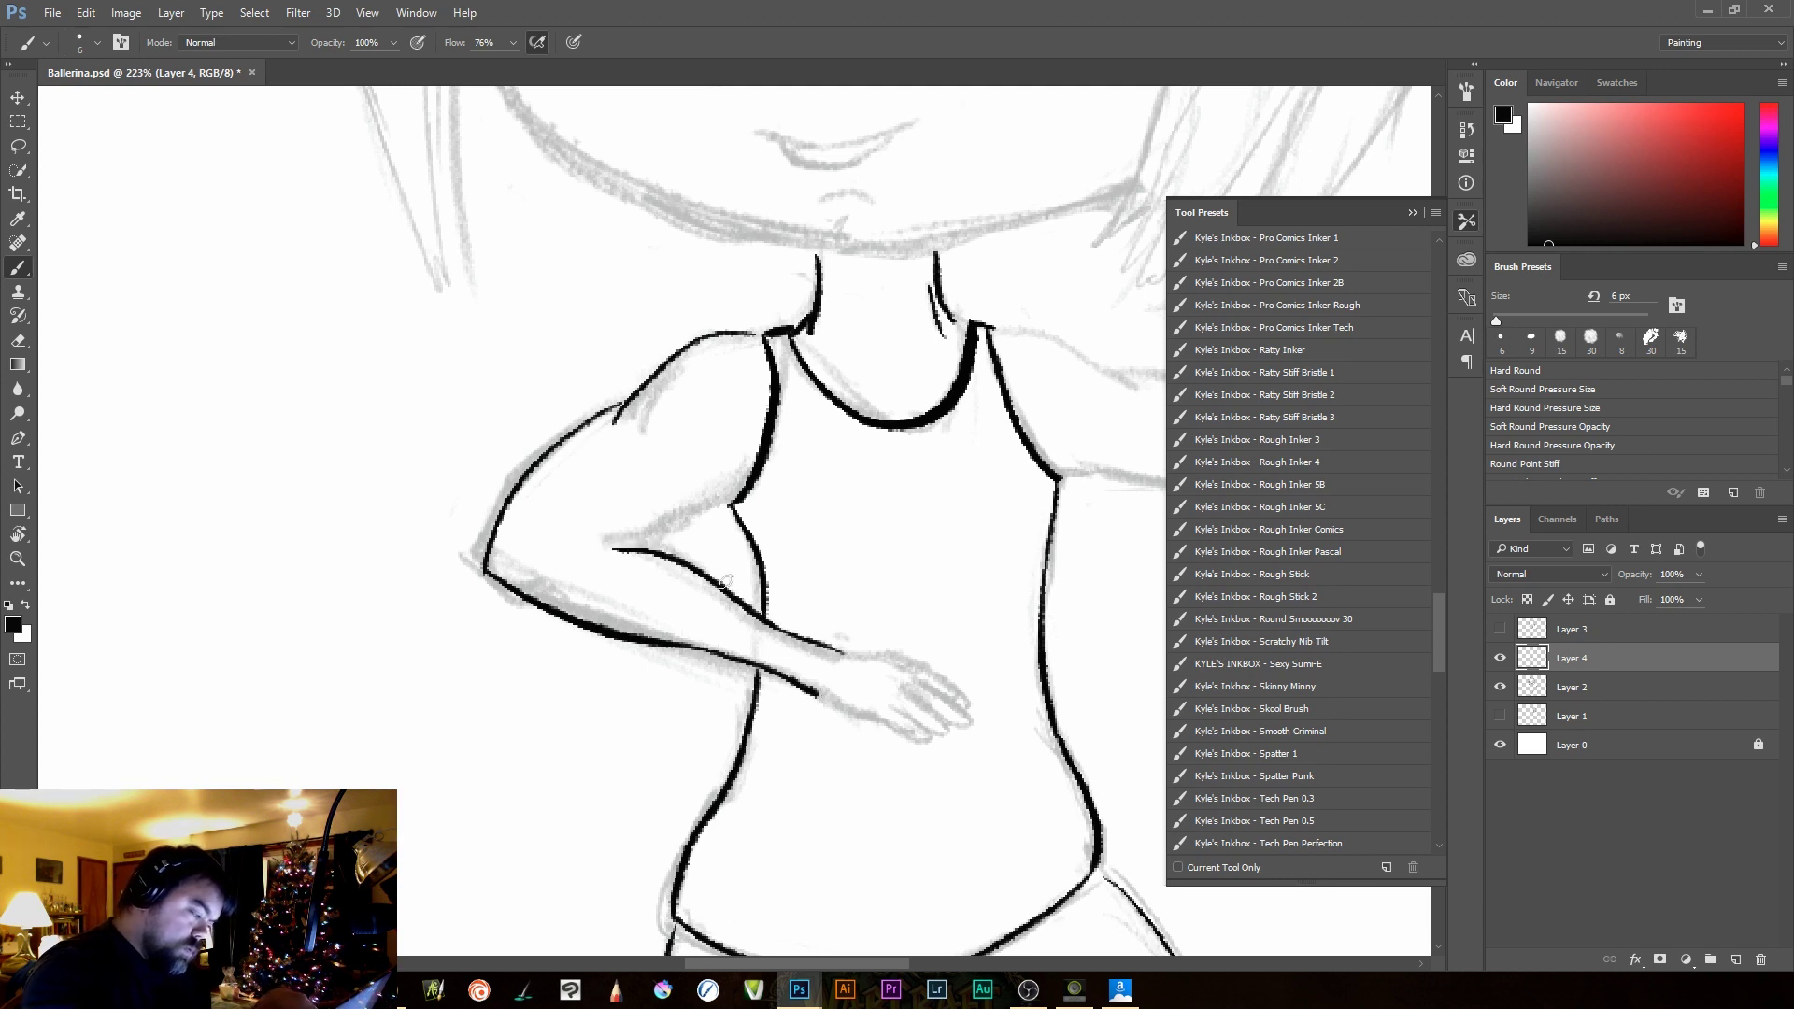
drag(743, 495, 589, 548)
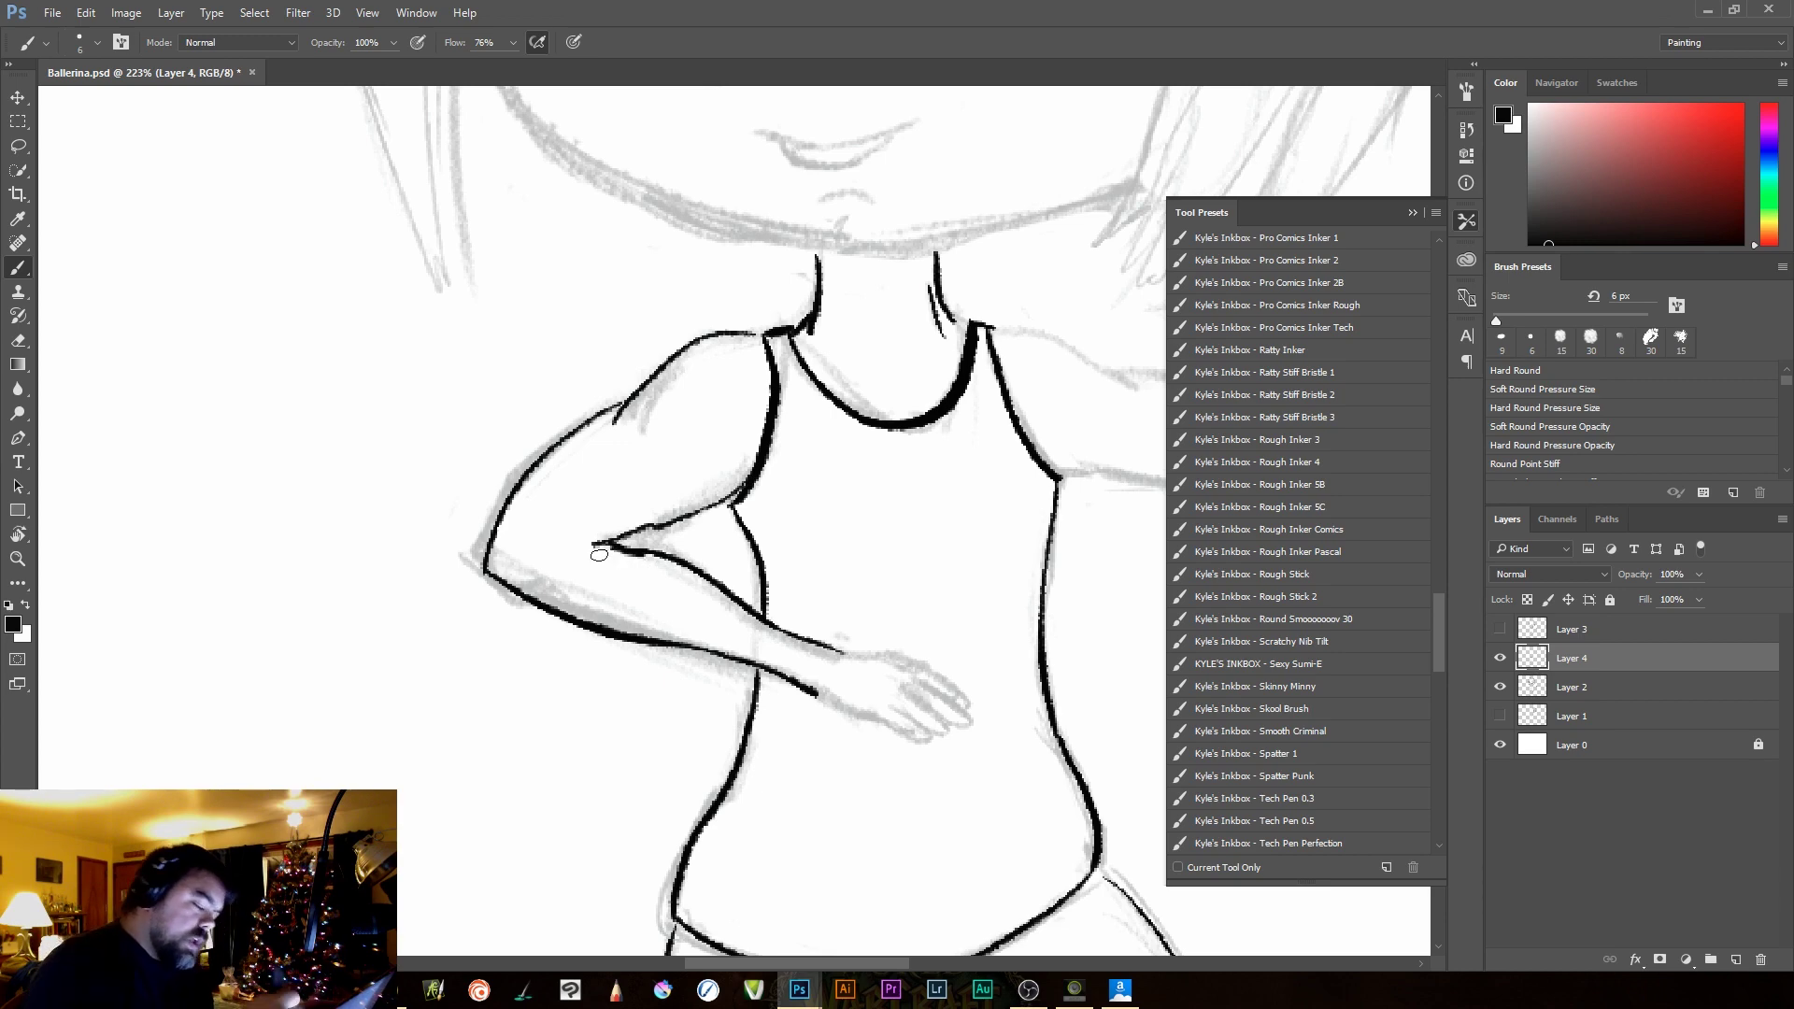
Ink the bent arm's hand from the wrist, outlining each finger and closing the fingertips, redoing the second finger's stroke
click(942, 757)
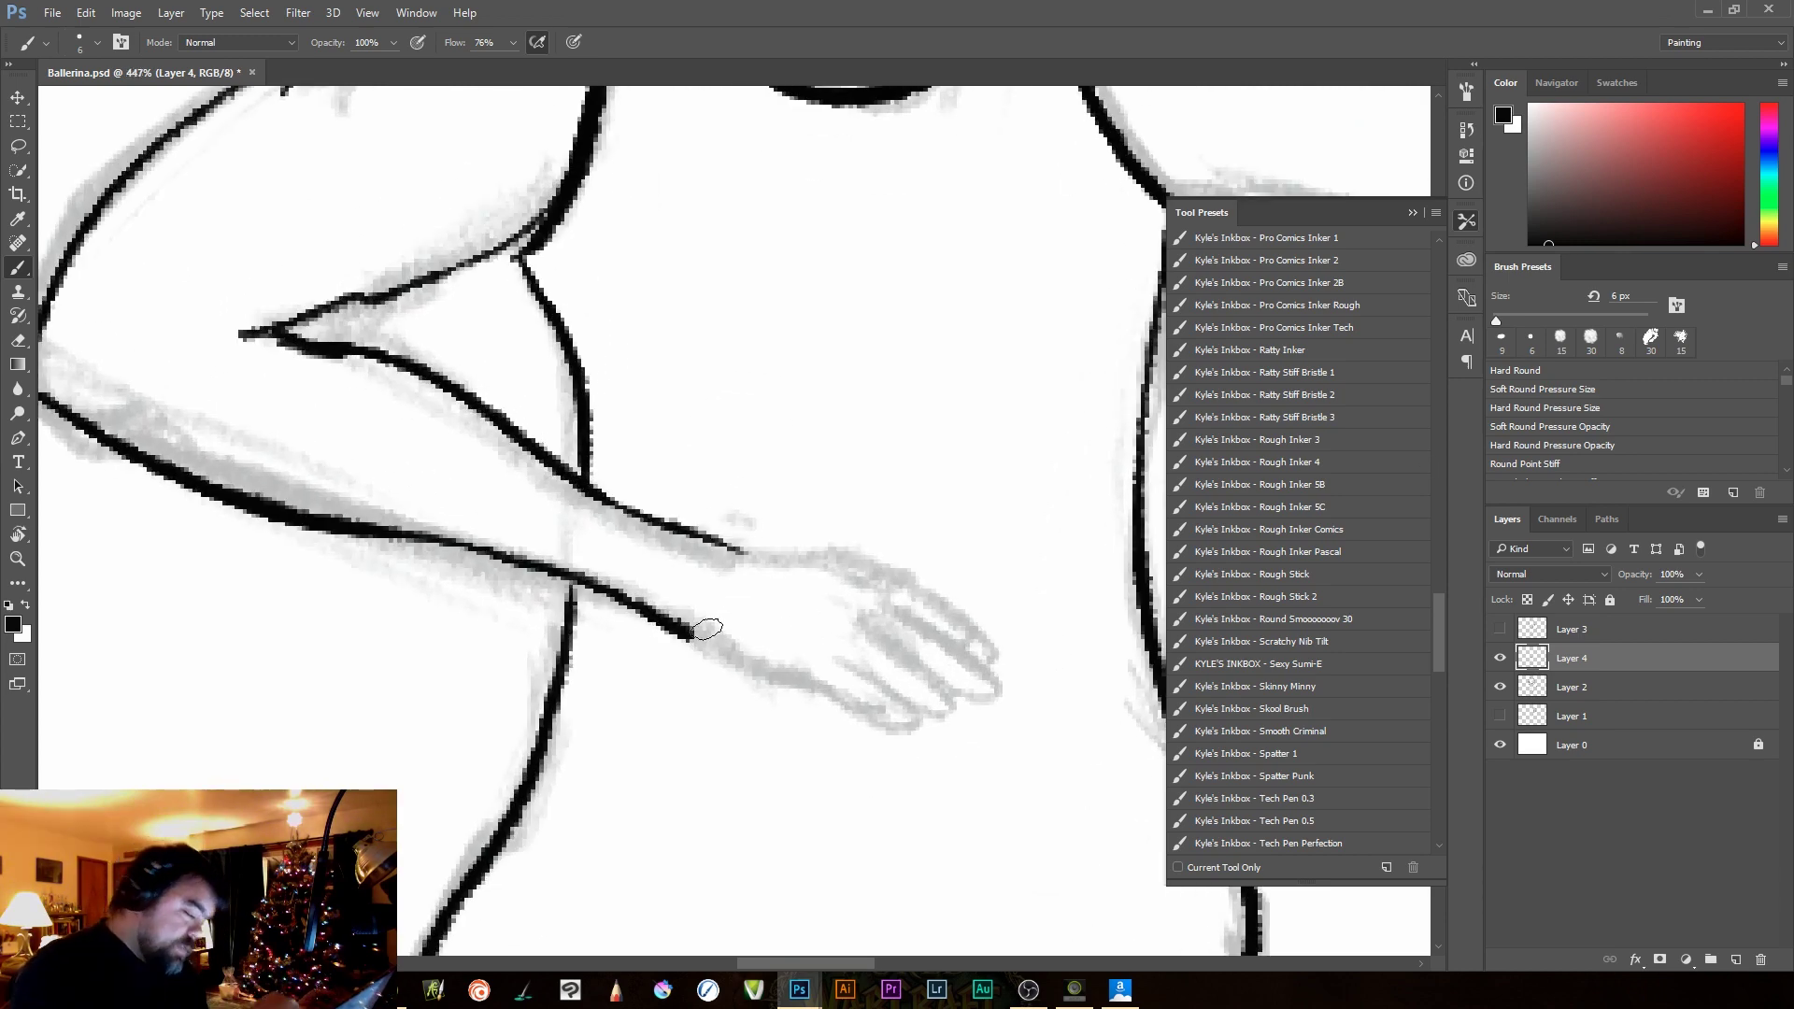
mouse_move(687, 633)
mouse_down()
mouse_move(901, 721)
mouse_move(916, 705)
mouse_move(827, 653)
mouse_up()
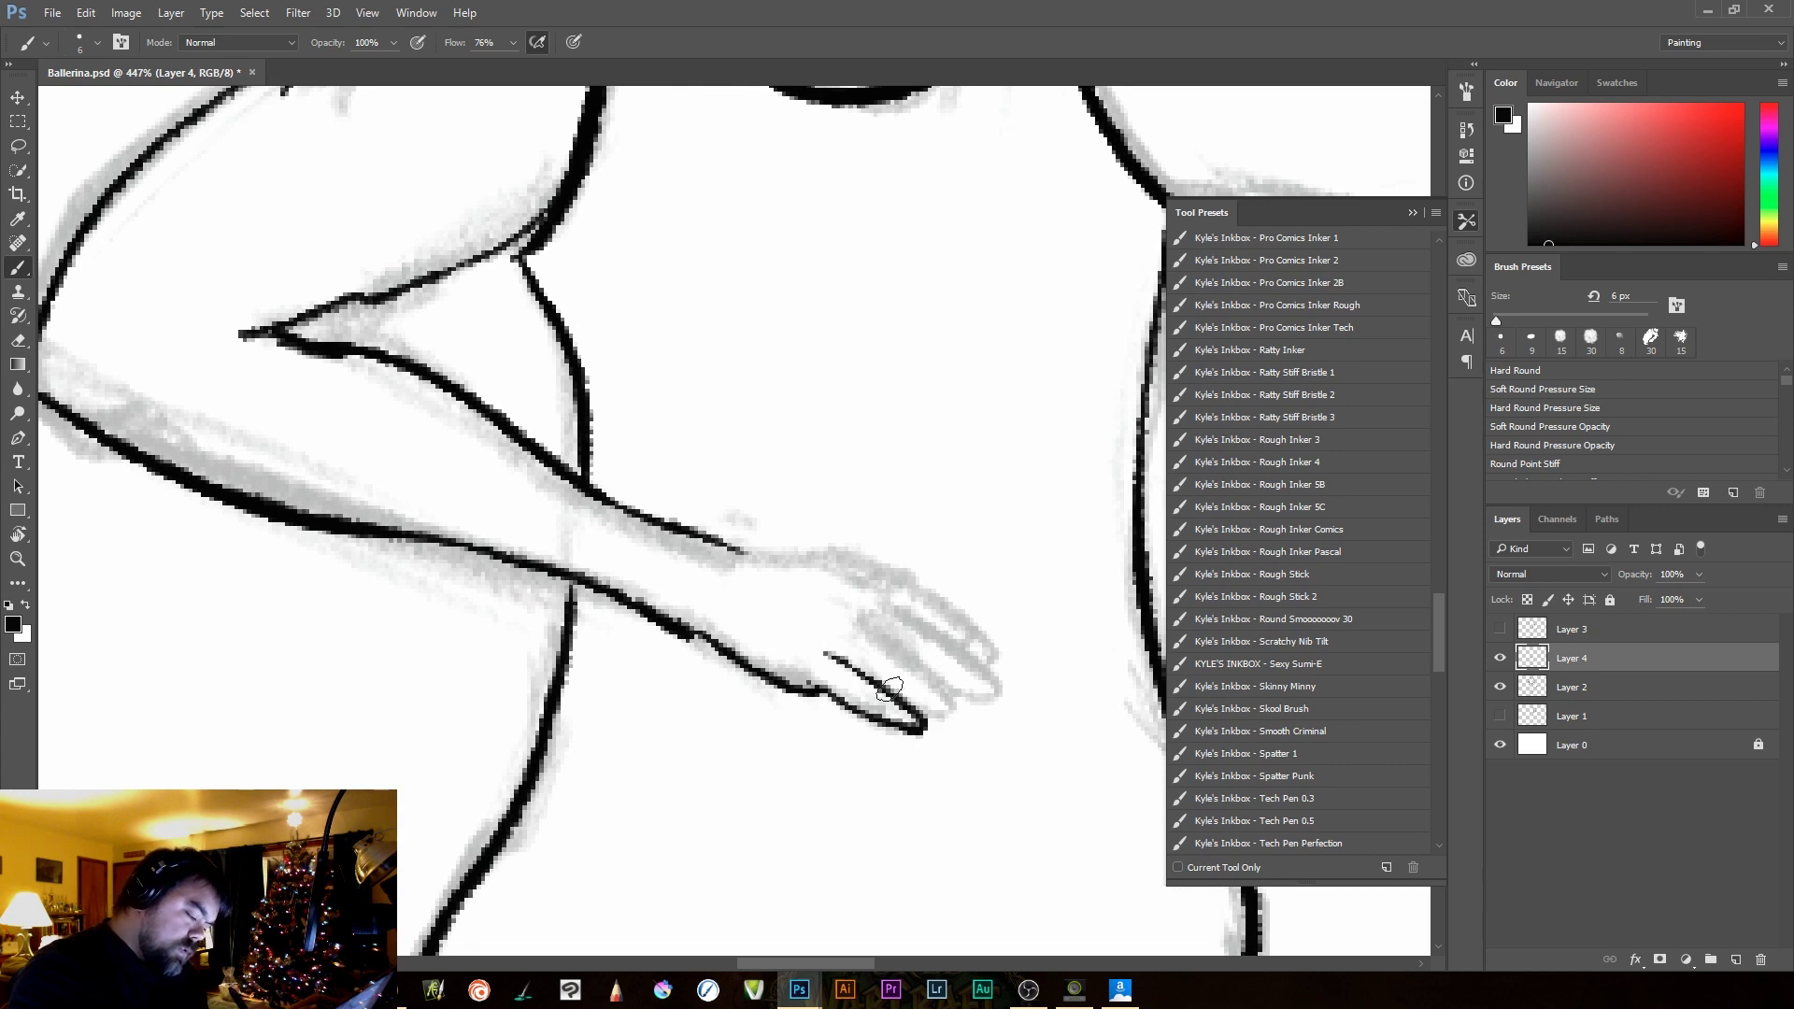
mouse_move(923, 716)
mouse_down()
mouse_move(917, 676)
mouse_move(866, 629)
mouse_up()
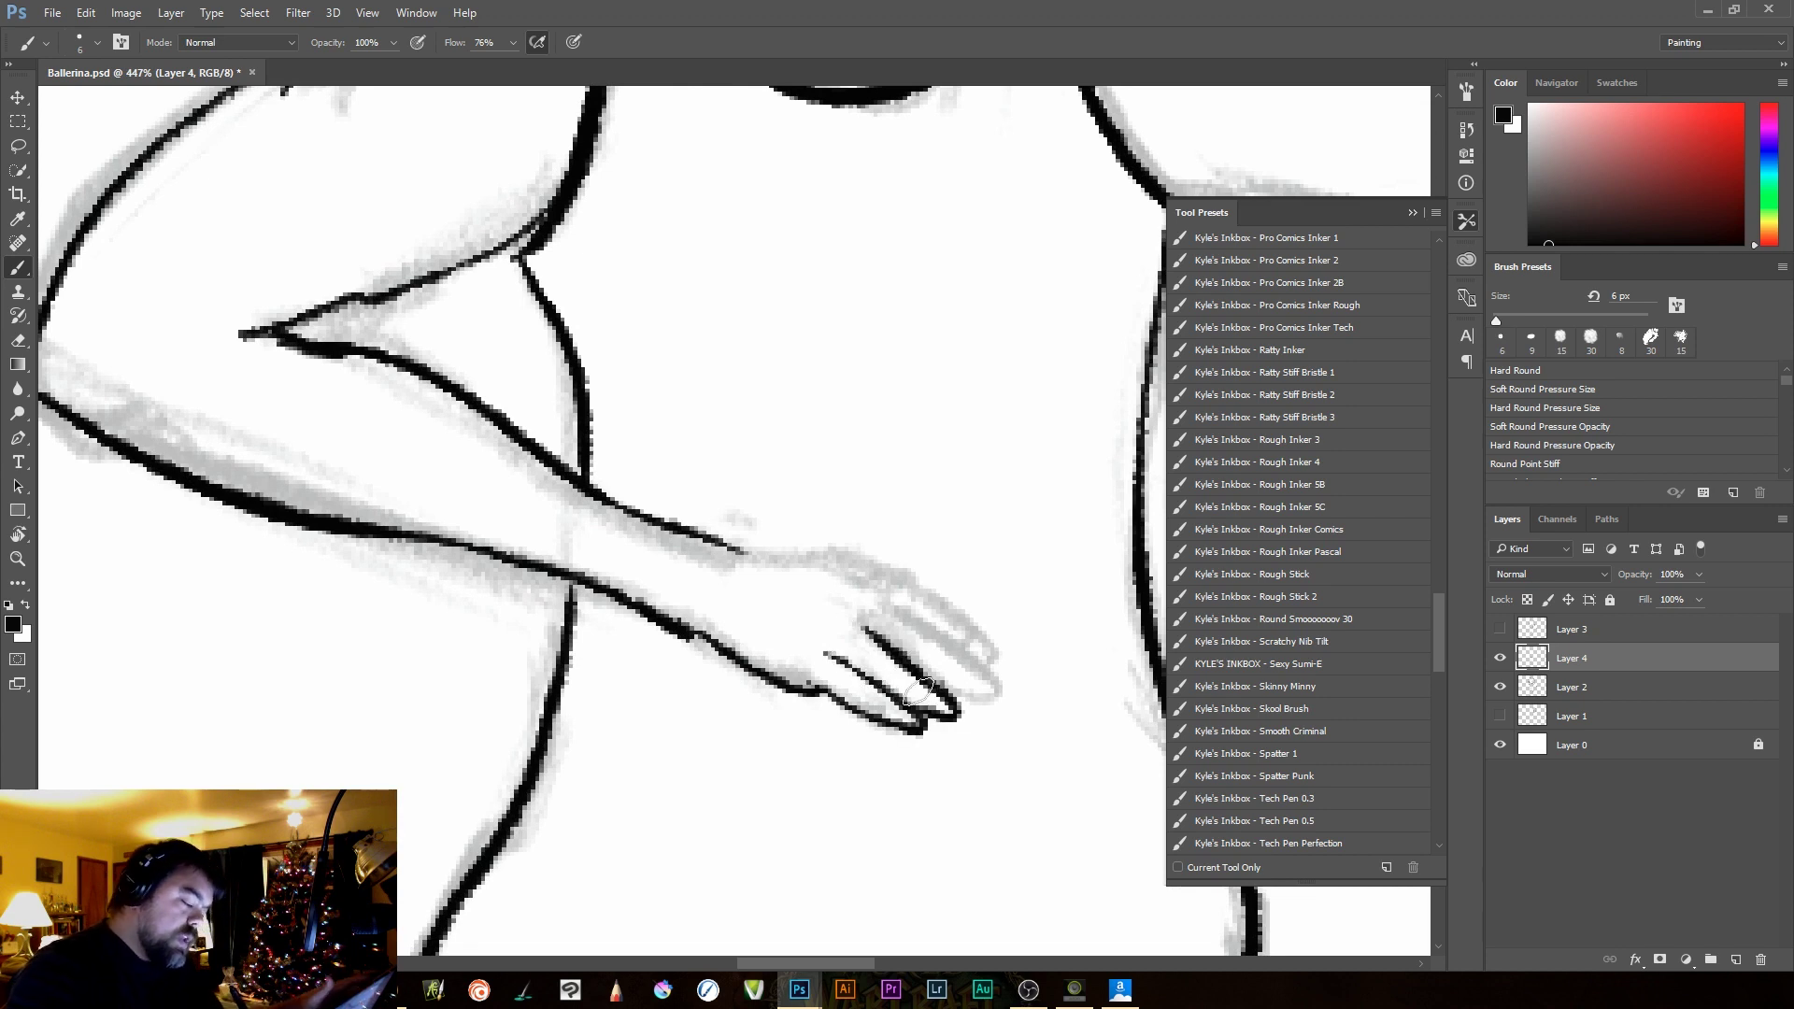
key(ctrl+z)
drag(925, 721, 953, 696)
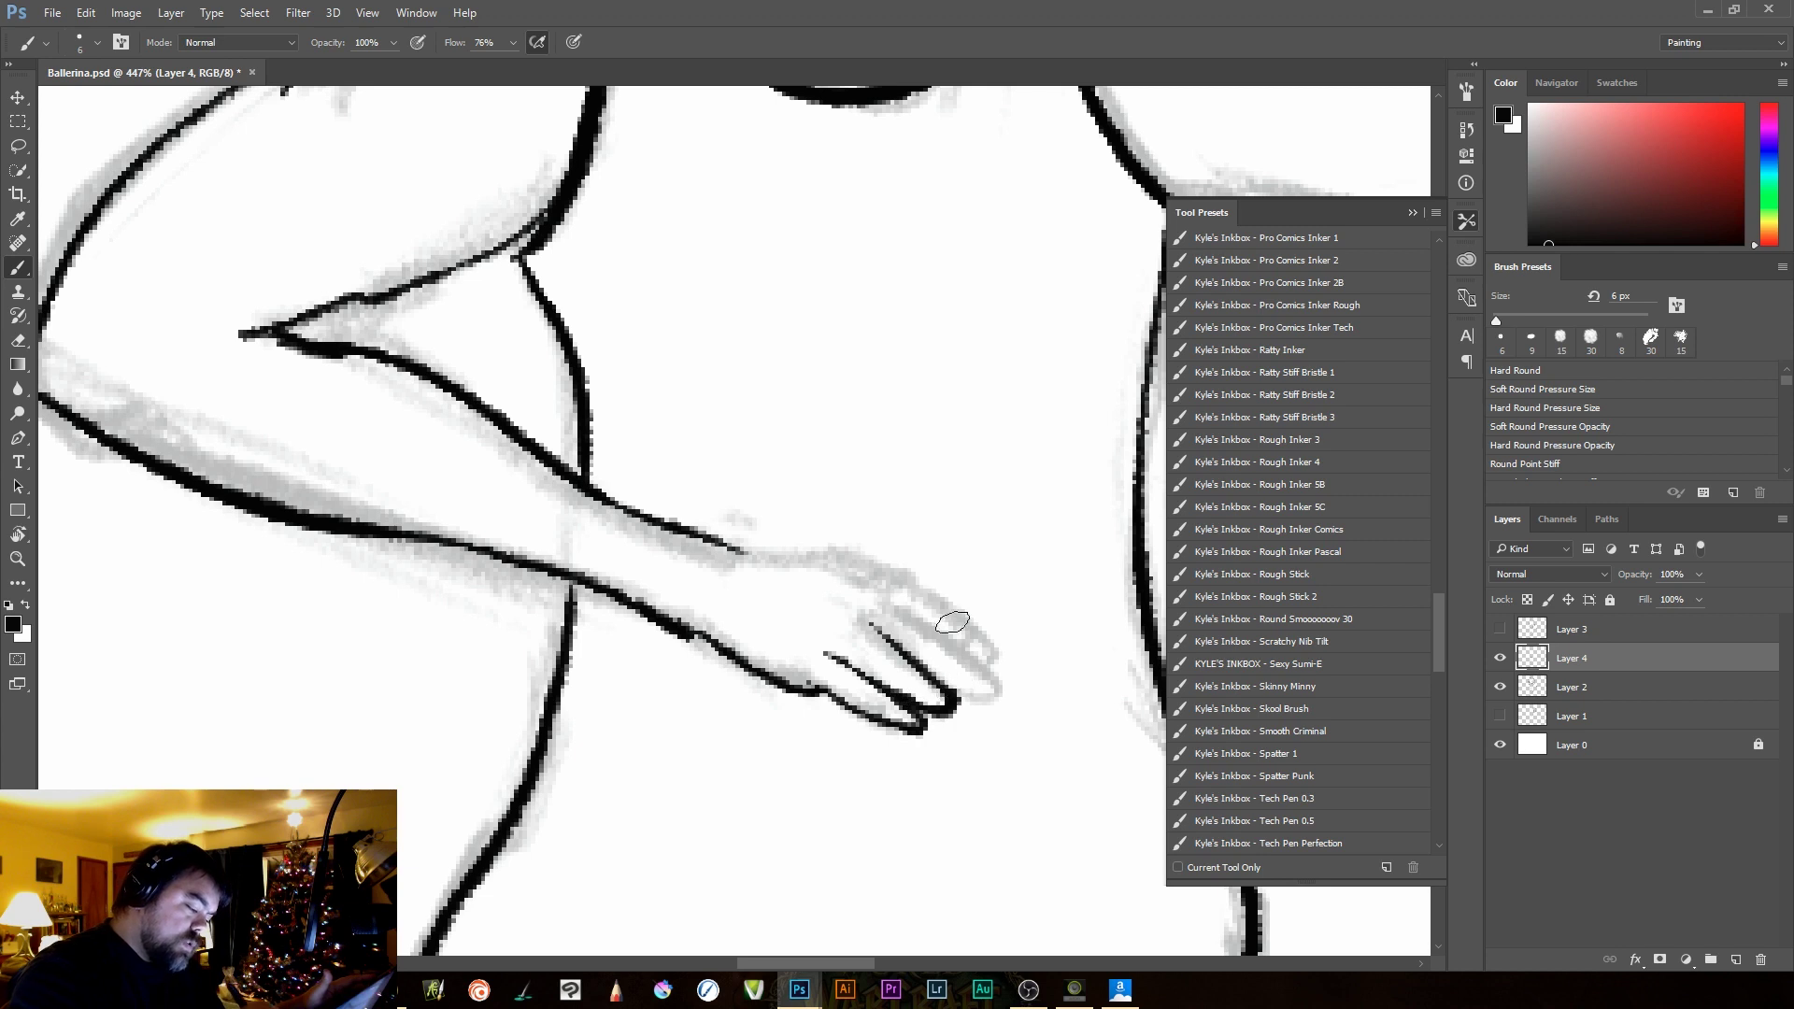
mouse_move(830, 618)
mouse_down()
mouse_move(961, 705)
mouse_move(946, 632)
mouse_move(912, 611)
mouse_move(979, 694)
mouse_up()
mouse_move(869, 564)
mouse_down()
mouse_move(1001, 641)
mouse_move(985, 671)
mouse_up()
drag(731, 548, 889, 559)
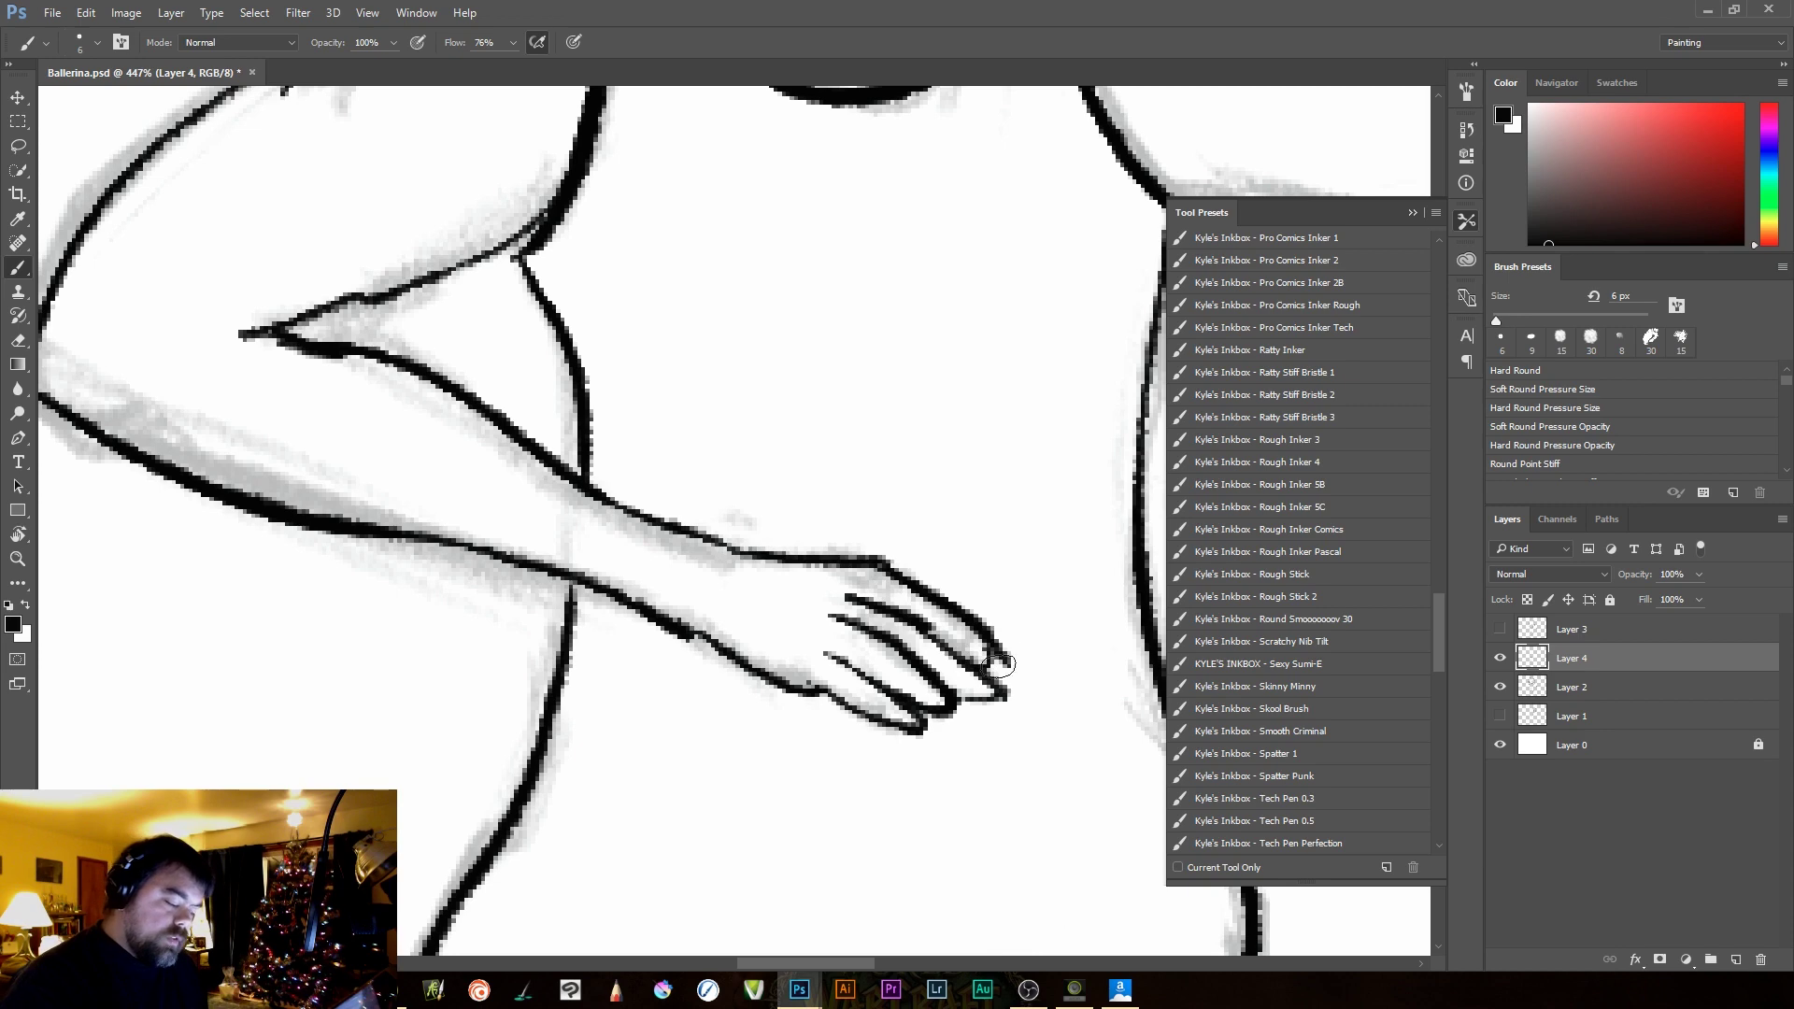
drag(998, 667, 1012, 645)
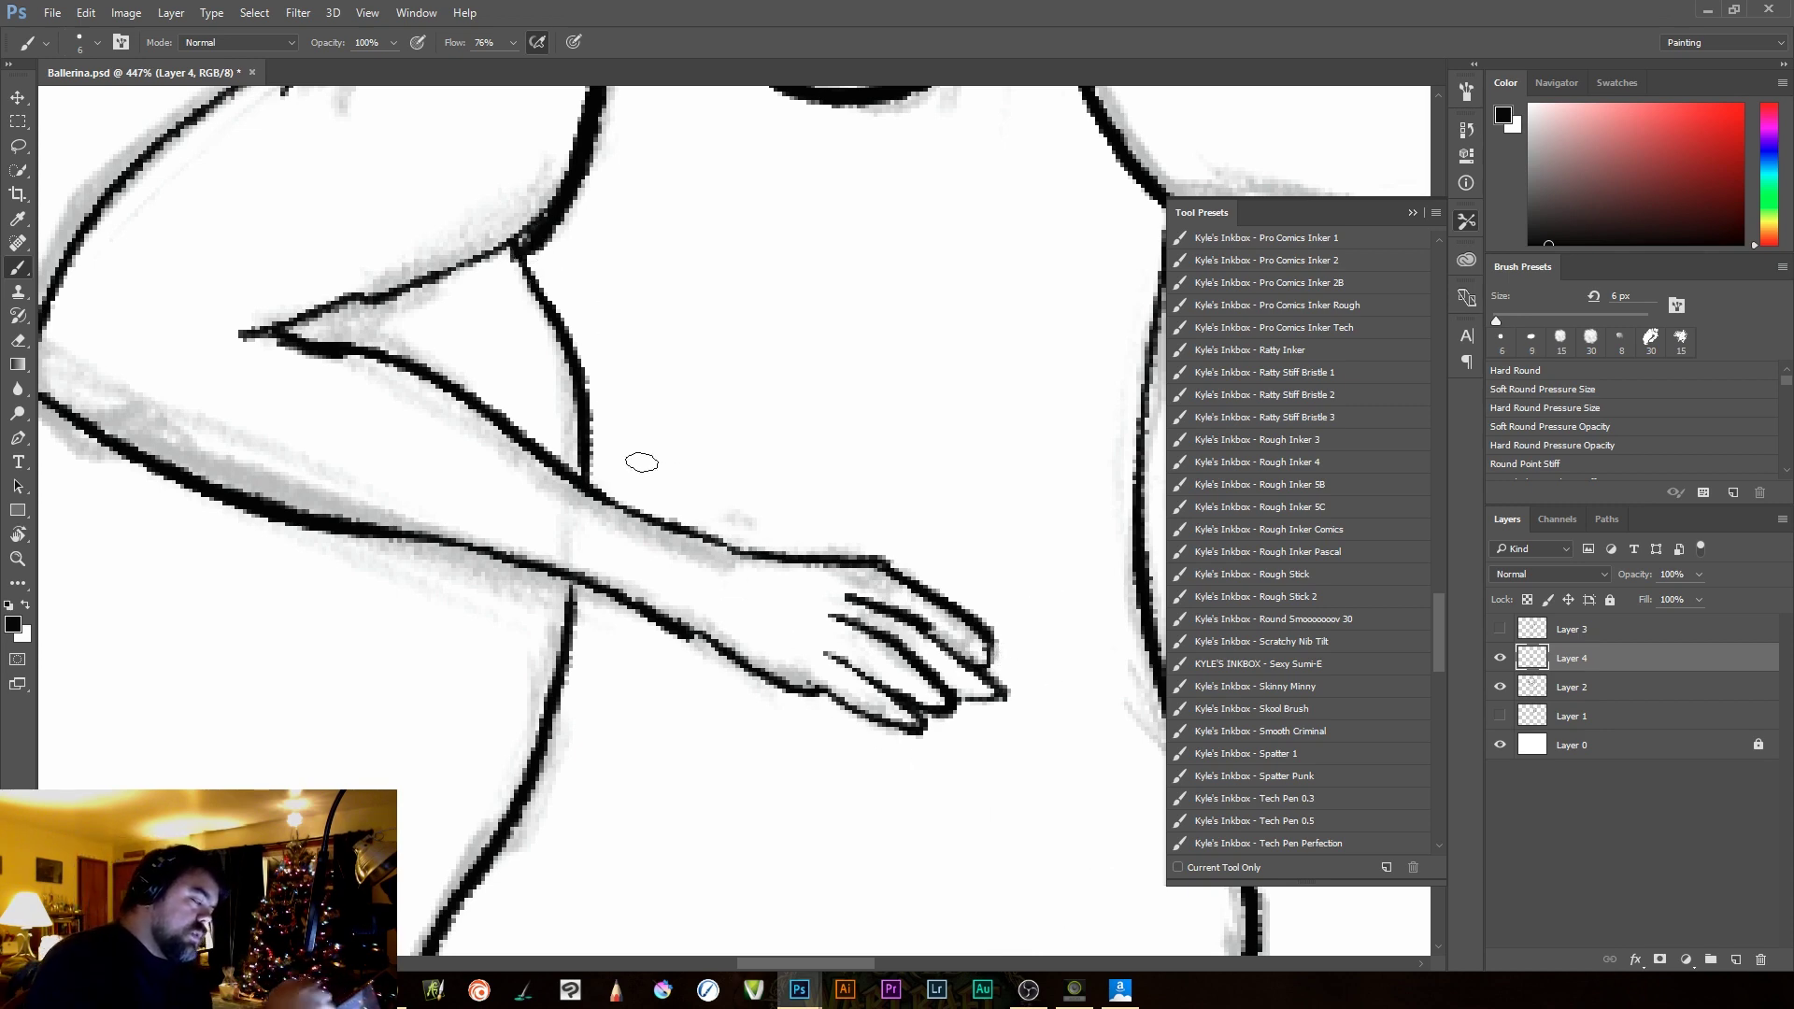
Ink the upper and lower contours of the outstretched arm from the shoulder to the wrist, redoing the lower forearm stroke
drag(869, 813, 792, 826)
mouse_move(755, 606)
mouse_down()
mouse_move(929, 680)
mouse_move(977, 644)
mouse_move(742, 669)
mouse_move(773, 765)
mouse_move(826, 709)
mouse_up()
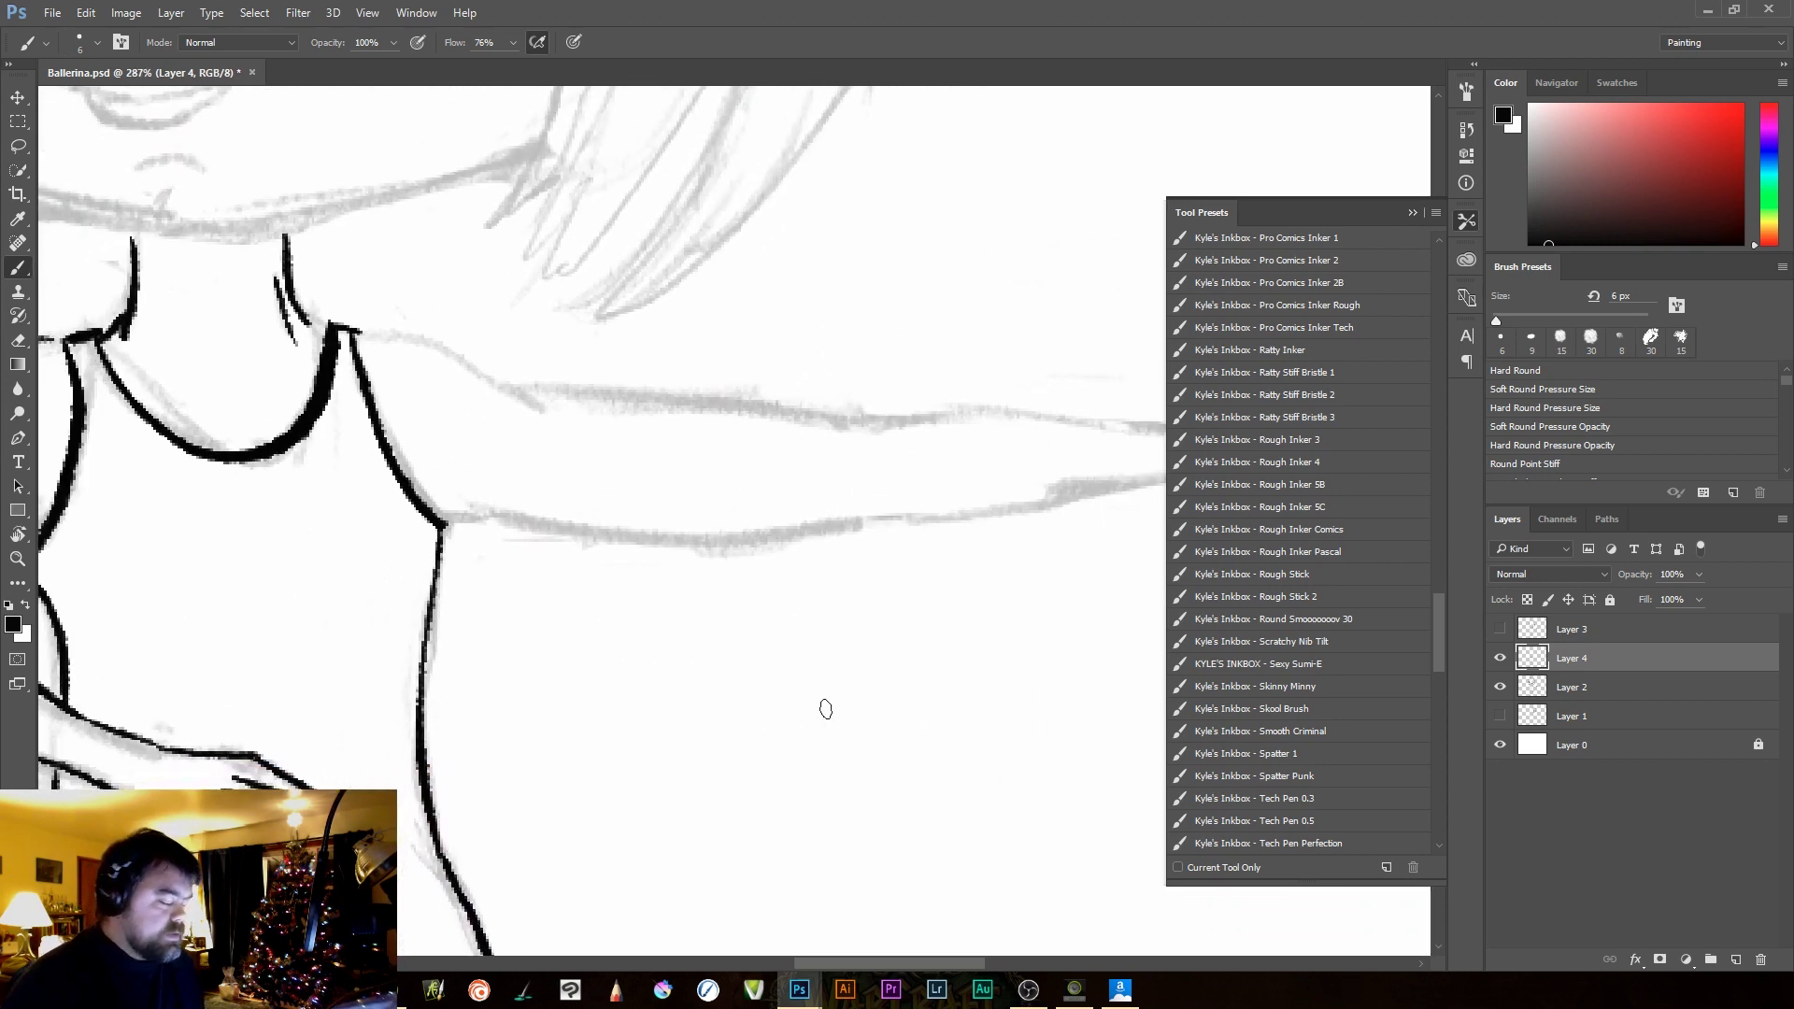
mouse_move(447, 523)
mouse_down()
mouse_move(486, 522)
mouse_move(533, 541)
mouse_move(859, 530)
mouse_up()
mouse_move(345, 331)
mouse_down()
mouse_move(412, 344)
mouse_move(517, 411)
mouse_move(949, 411)
mouse_move(839, 423)
mouse_up()
drag(952, 558, 693, 632)
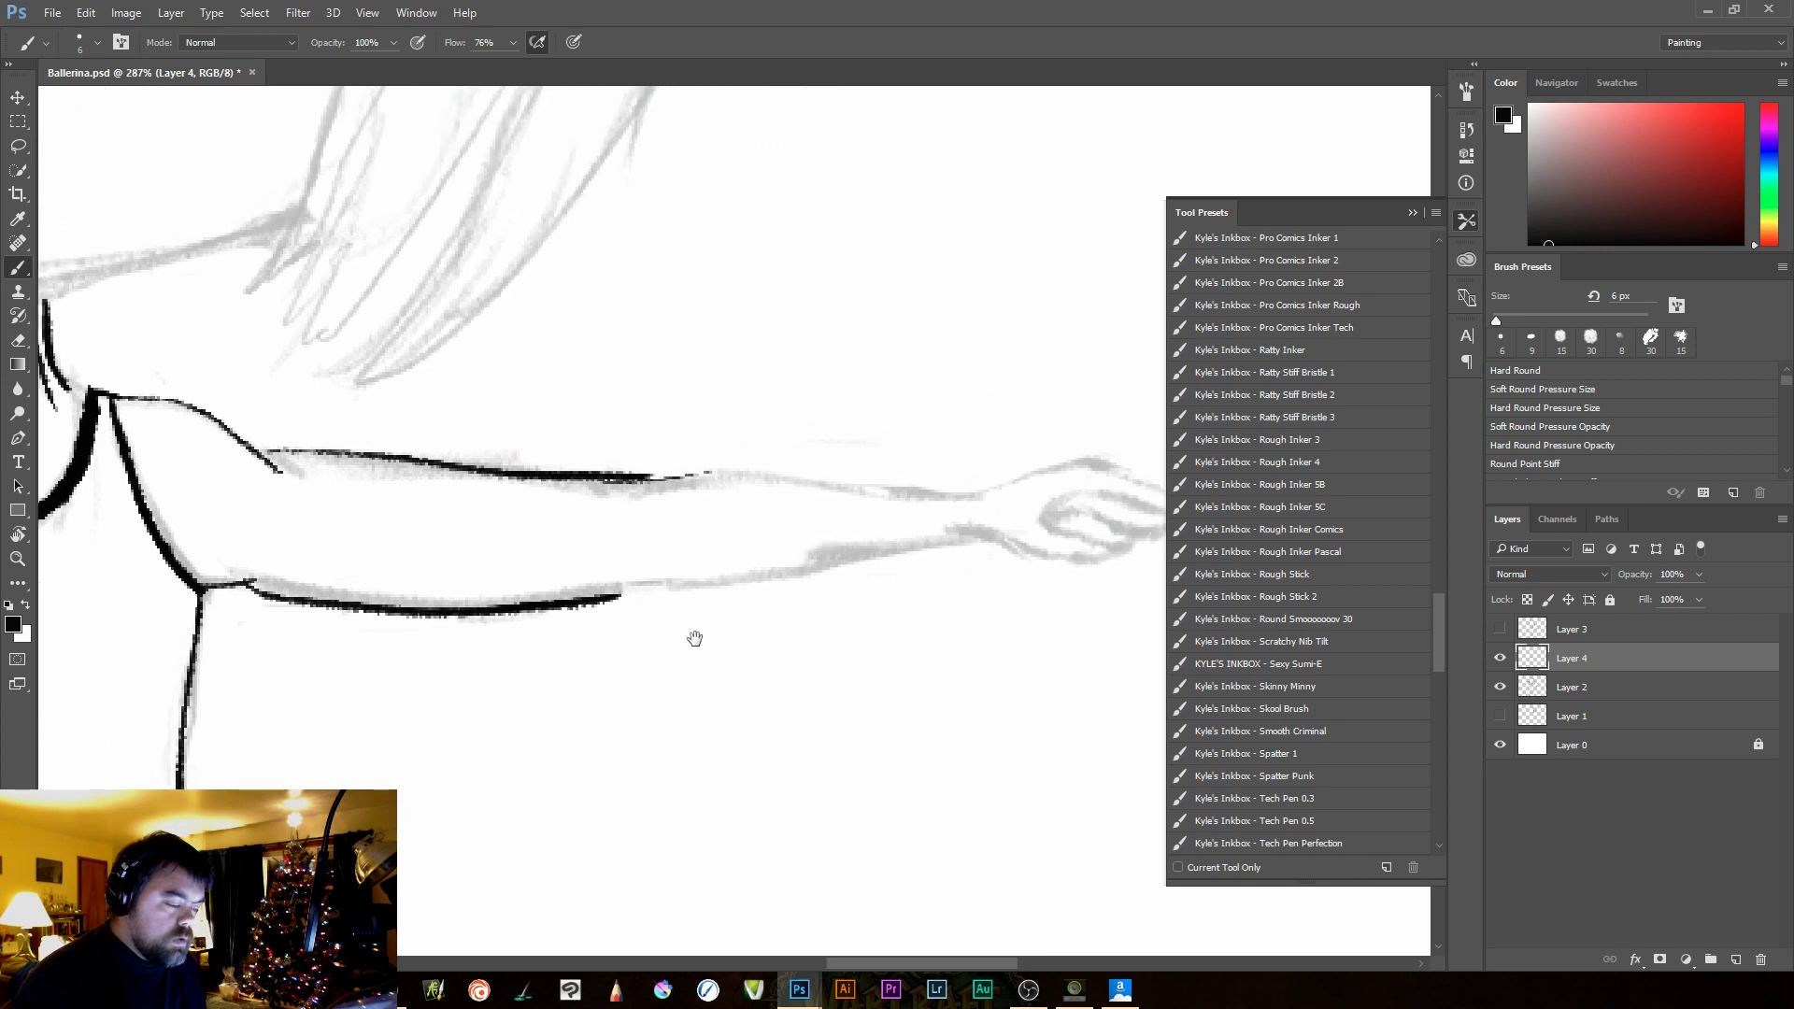
mouse_move(972, 513)
mouse_down()
mouse_move(639, 499)
mouse_move(591, 505)
mouse_up()
drag(928, 567, 601, 619)
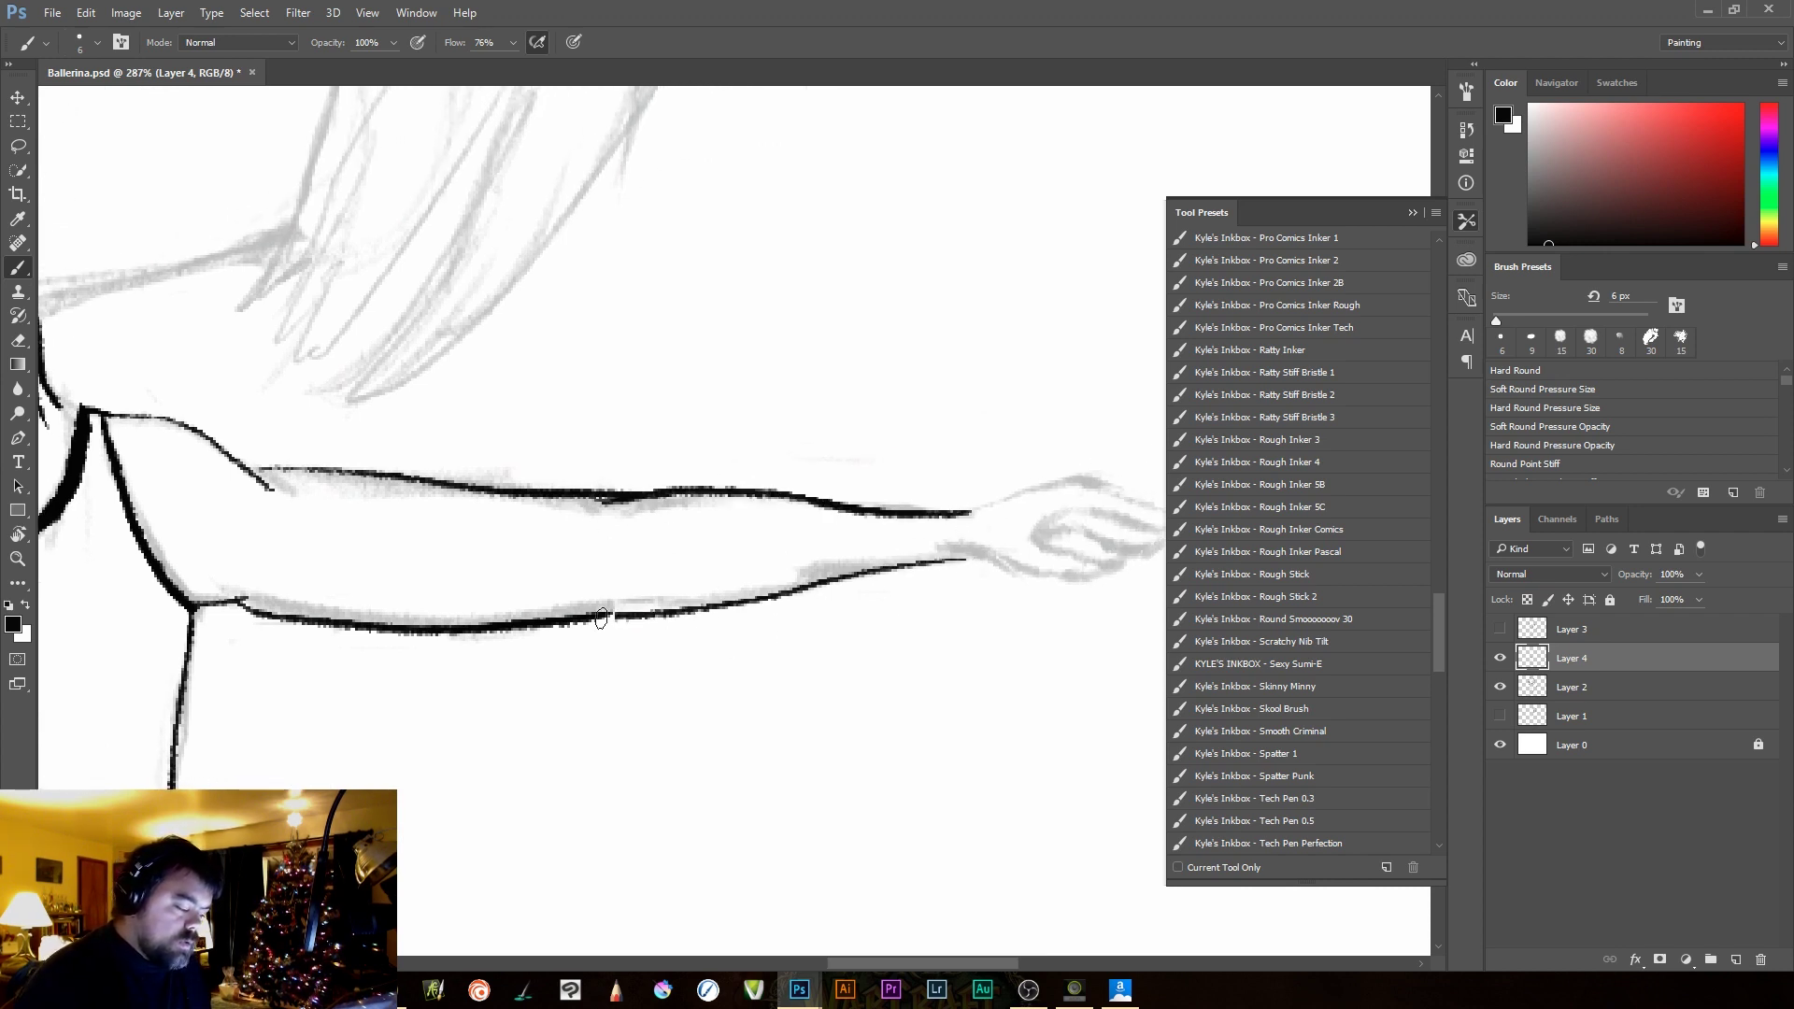
key(ctrl+z)
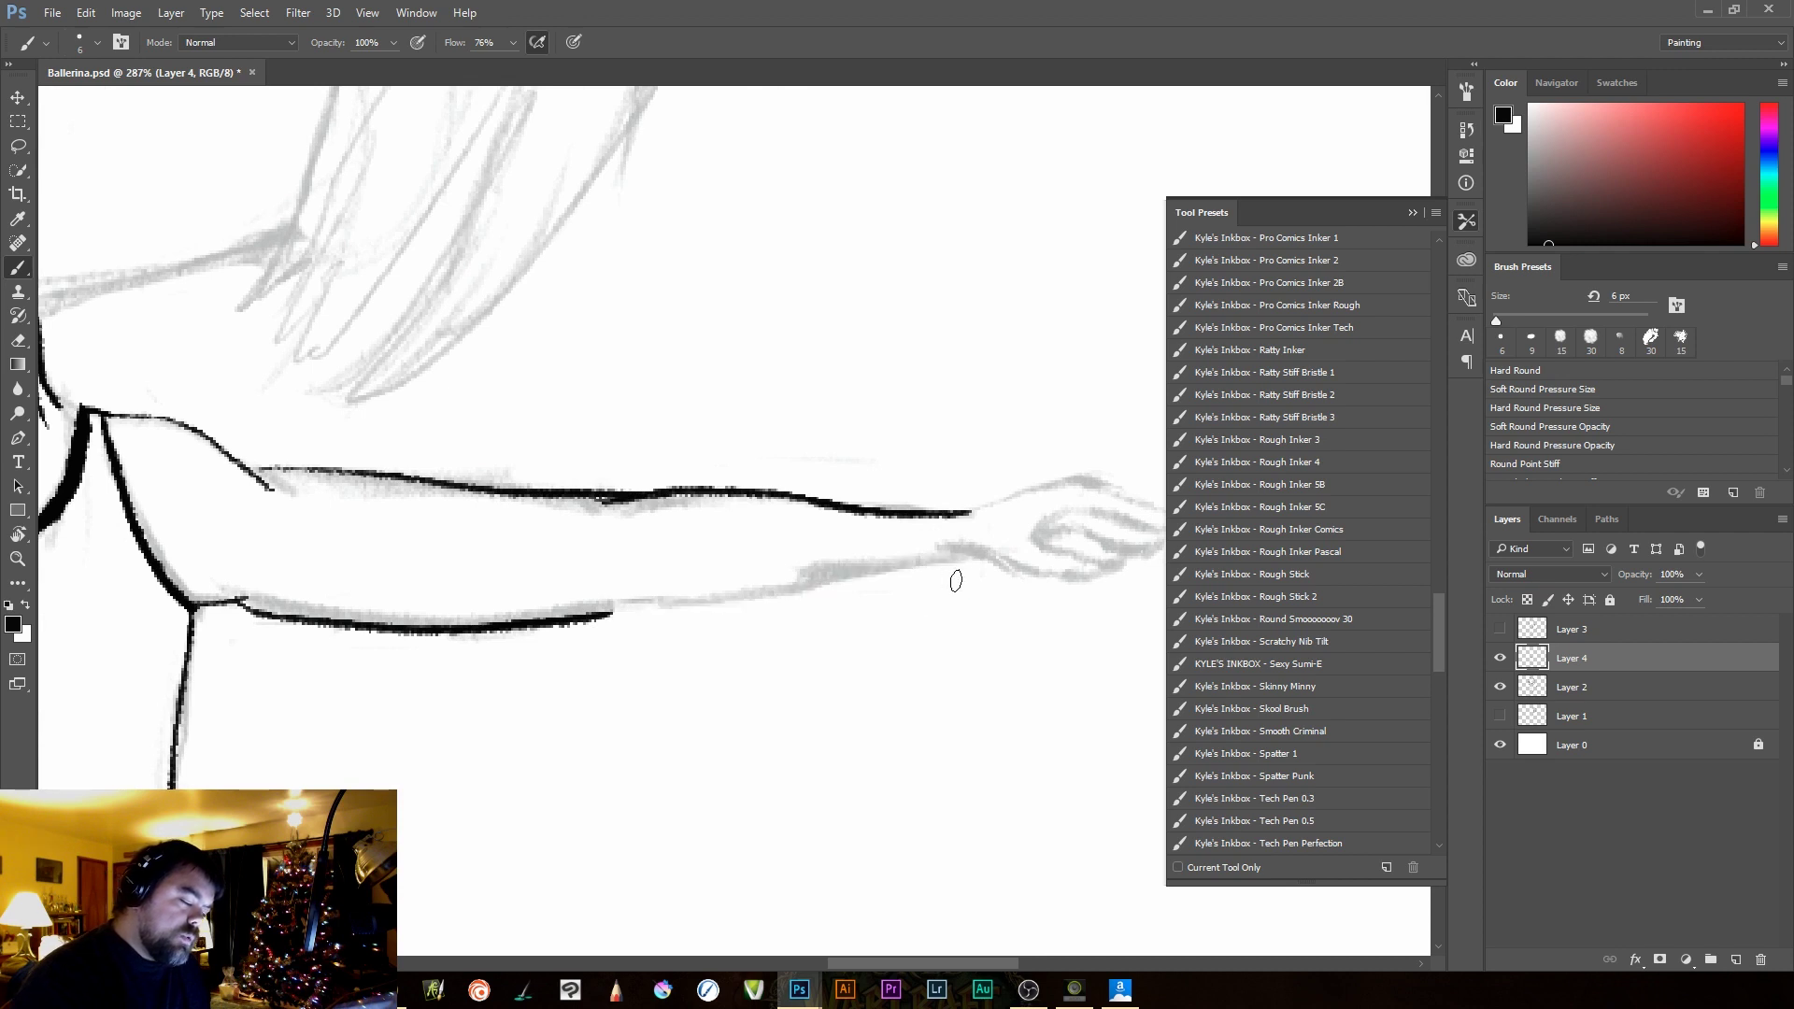
drag(953, 568, 620, 621)
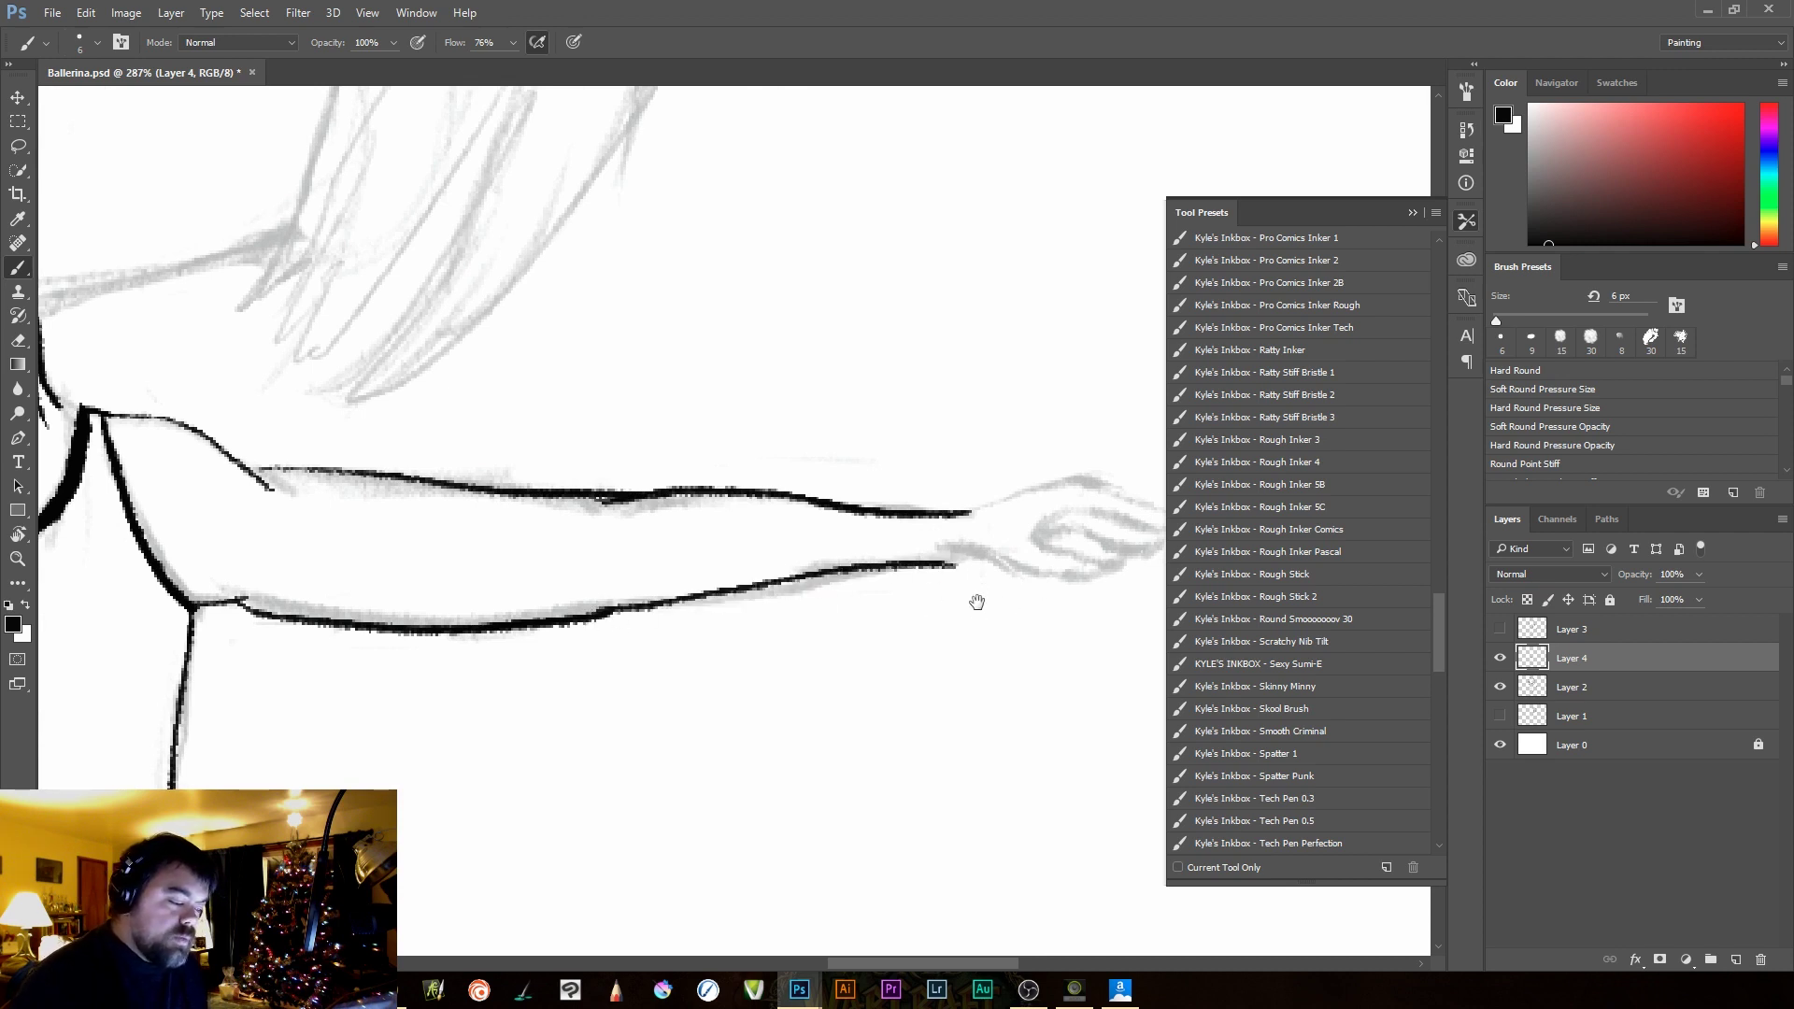
Ink the outstretched hand's outline and the finger lines, then clean up the stray pixels at the fingertip
drag(977, 602, 713, 641)
mouse_move(698, 568)
mouse_down()
mouse_move(821, 531)
mouse_move(912, 572)
mouse_up()
key(ctrl+z)
mouse_move(698, 567)
mouse_down()
mouse_move(794, 533)
mouse_move(916, 576)
mouse_move(787, 562)
mouse_up()
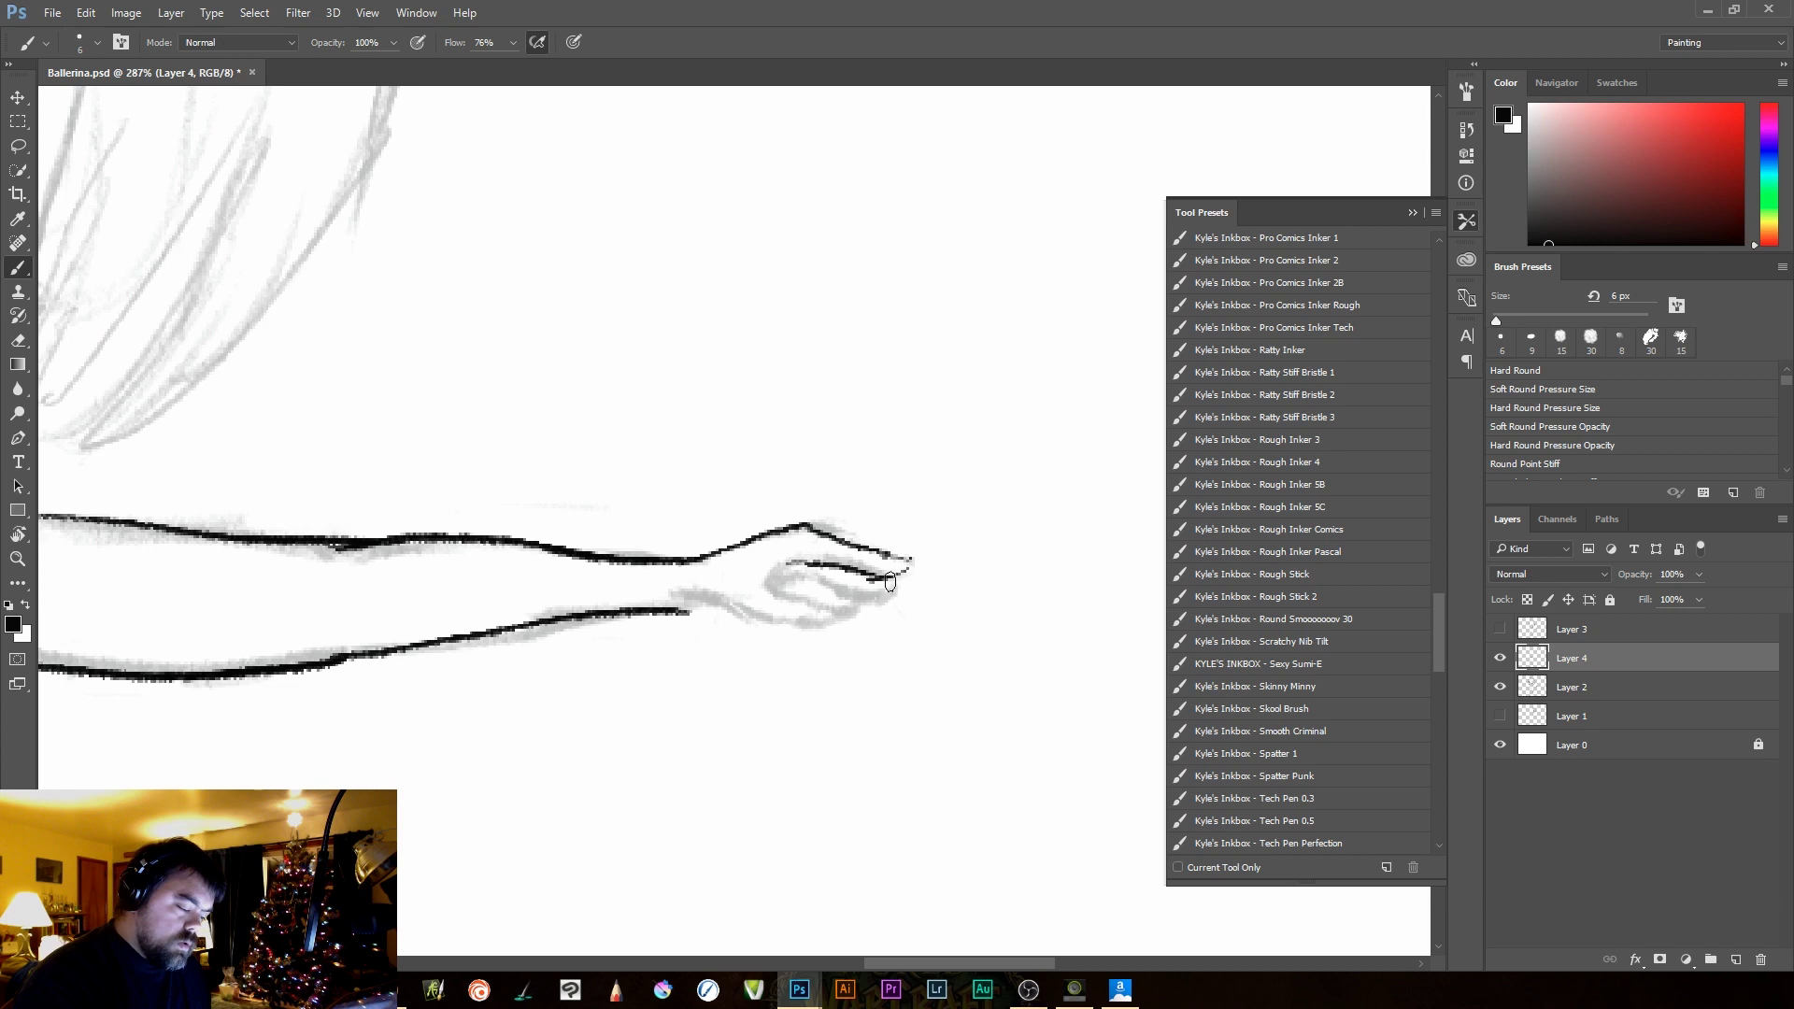
mouse_move(895, 590)
mouse_down()
mouse_move(770, 585)
mouse_move(839, 599)
mouse_move(793, 600)
mouse_move(817, 622)
mouse_move(790, 570)
mouse_move(771, 584)
mouse_move(846, 618)
mouse_move(808, 631)
mouse_move(710, 606)
mouse_up()
drag(789, 701, 860, 784)
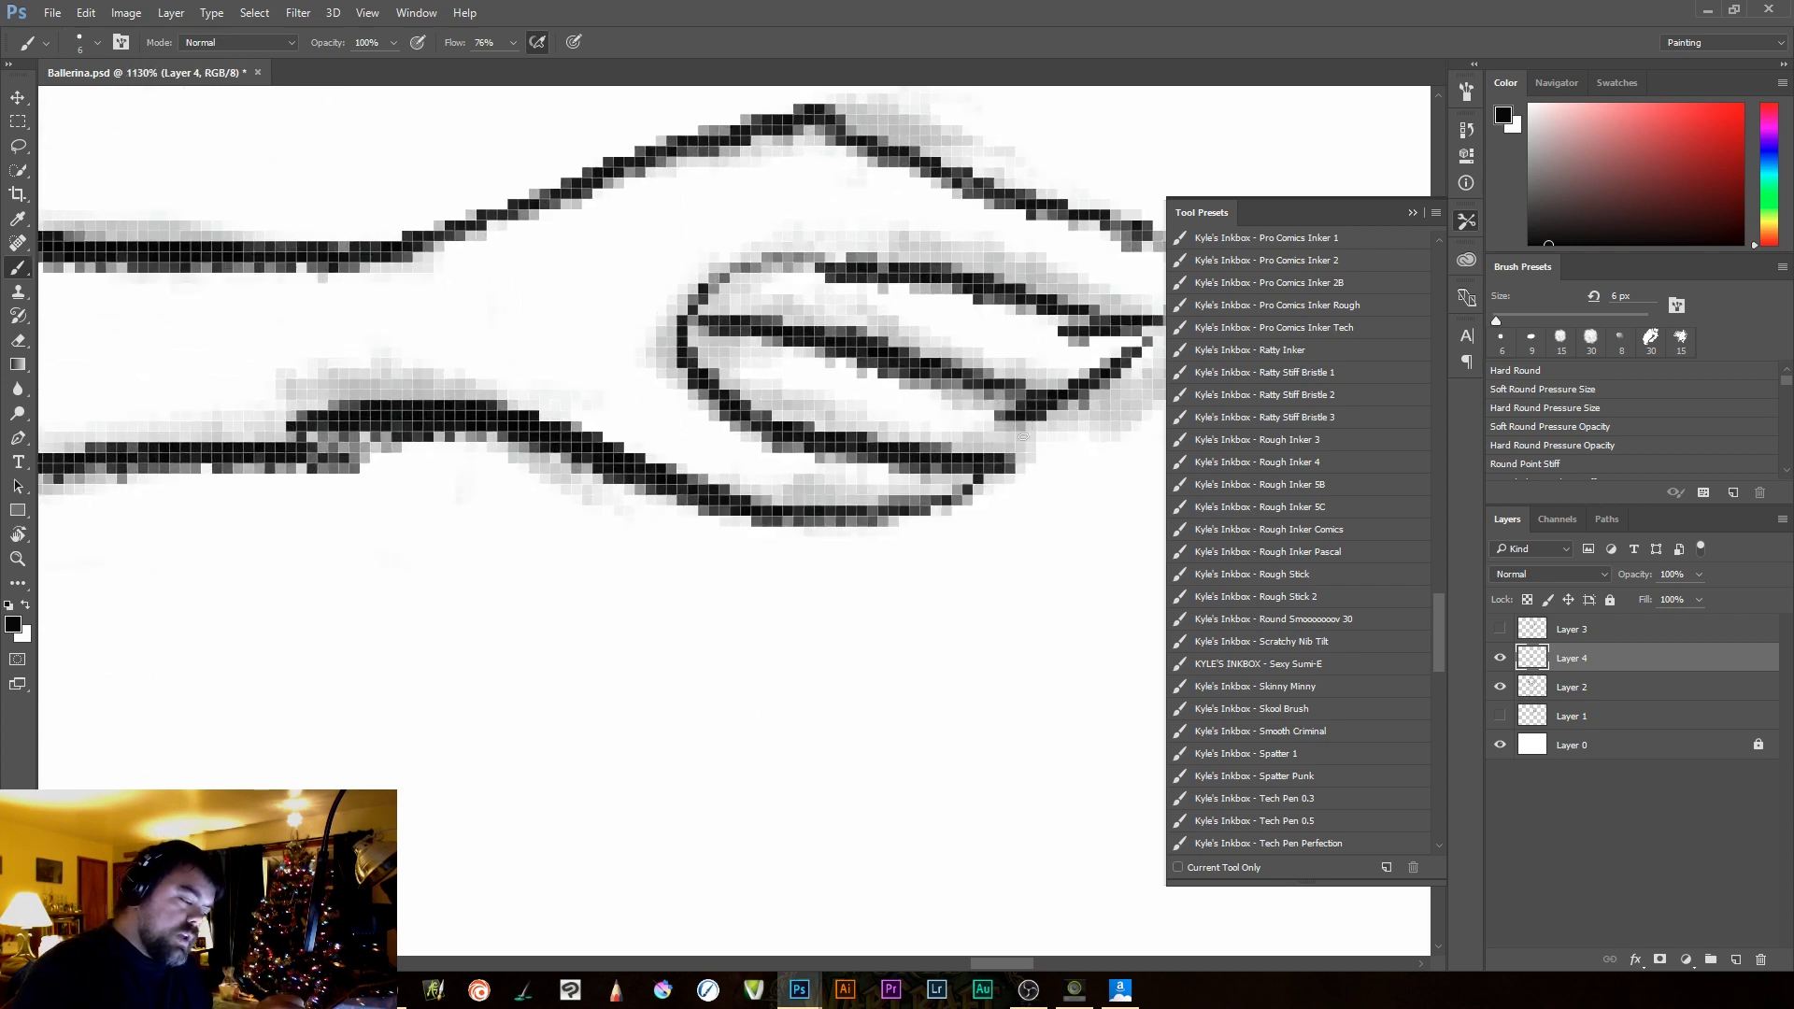
mouse_move(1019, 428)
mouse_down()
mouse_move(1039, 415)
mouse_move(1005, 422)
mouse_up()
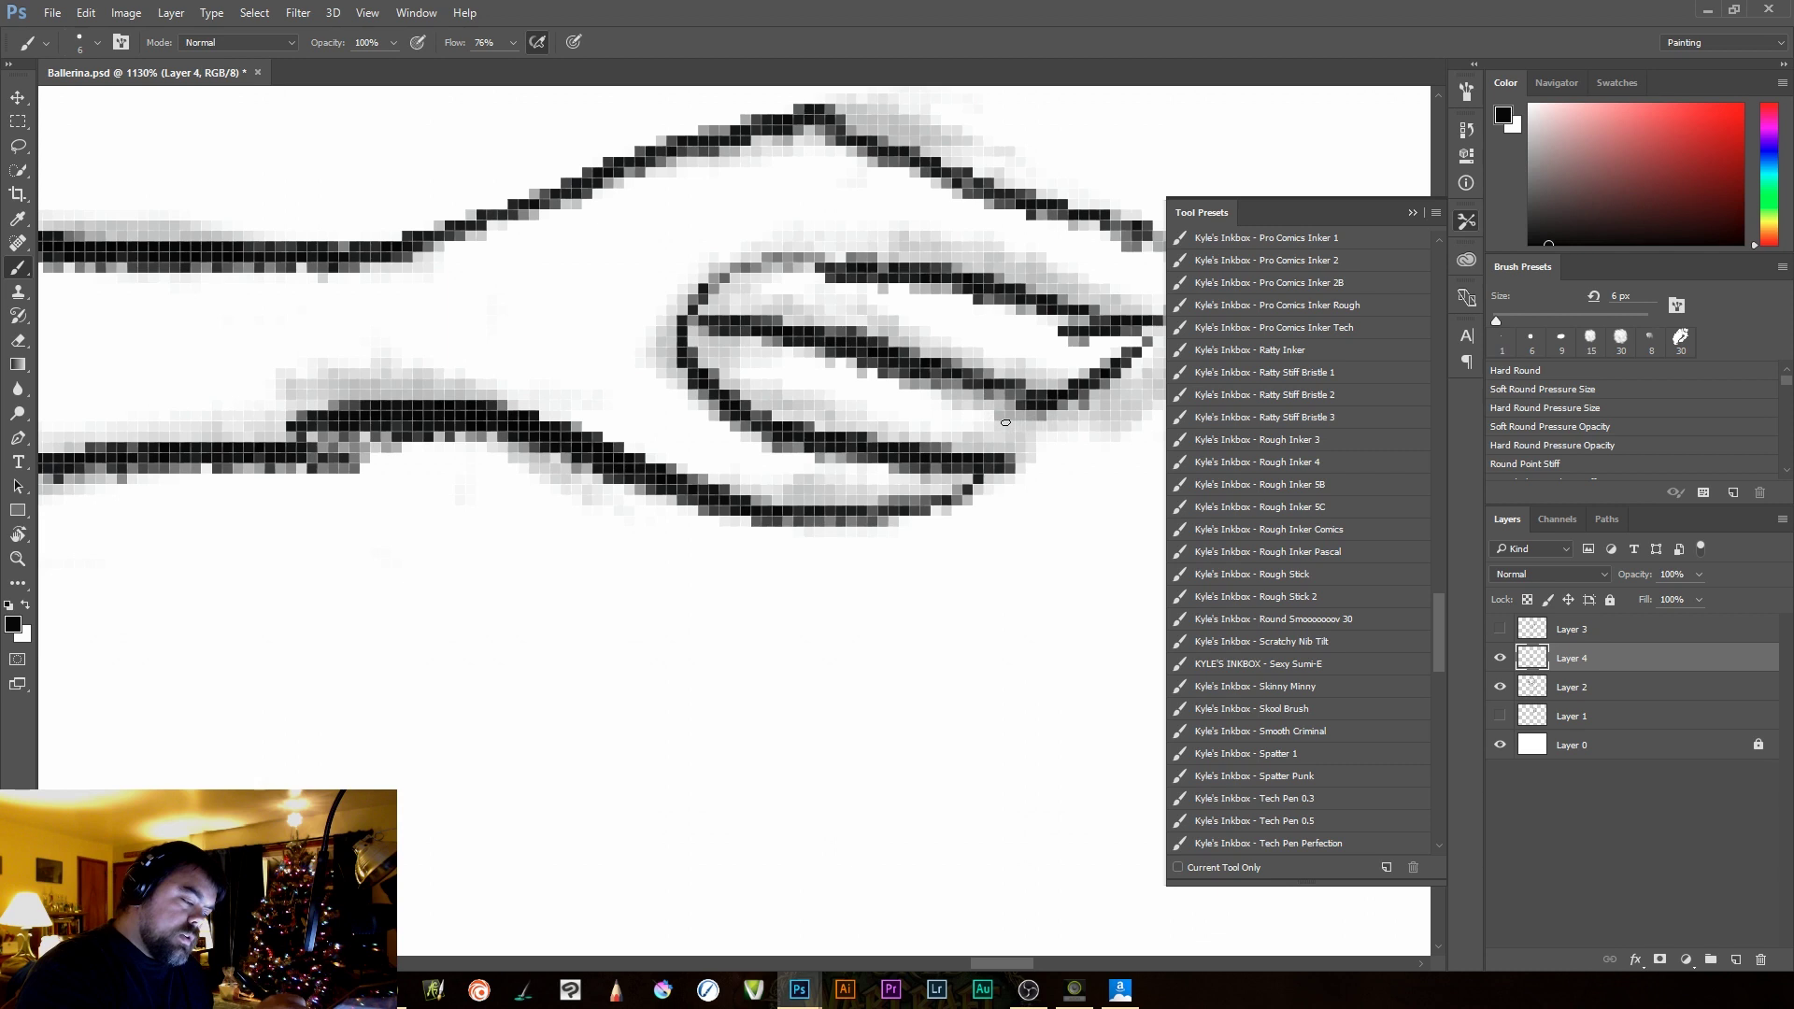
Try to ink the face contour from beside the eye down the cheek to the jaw
drag(860, 743, 686, 773)
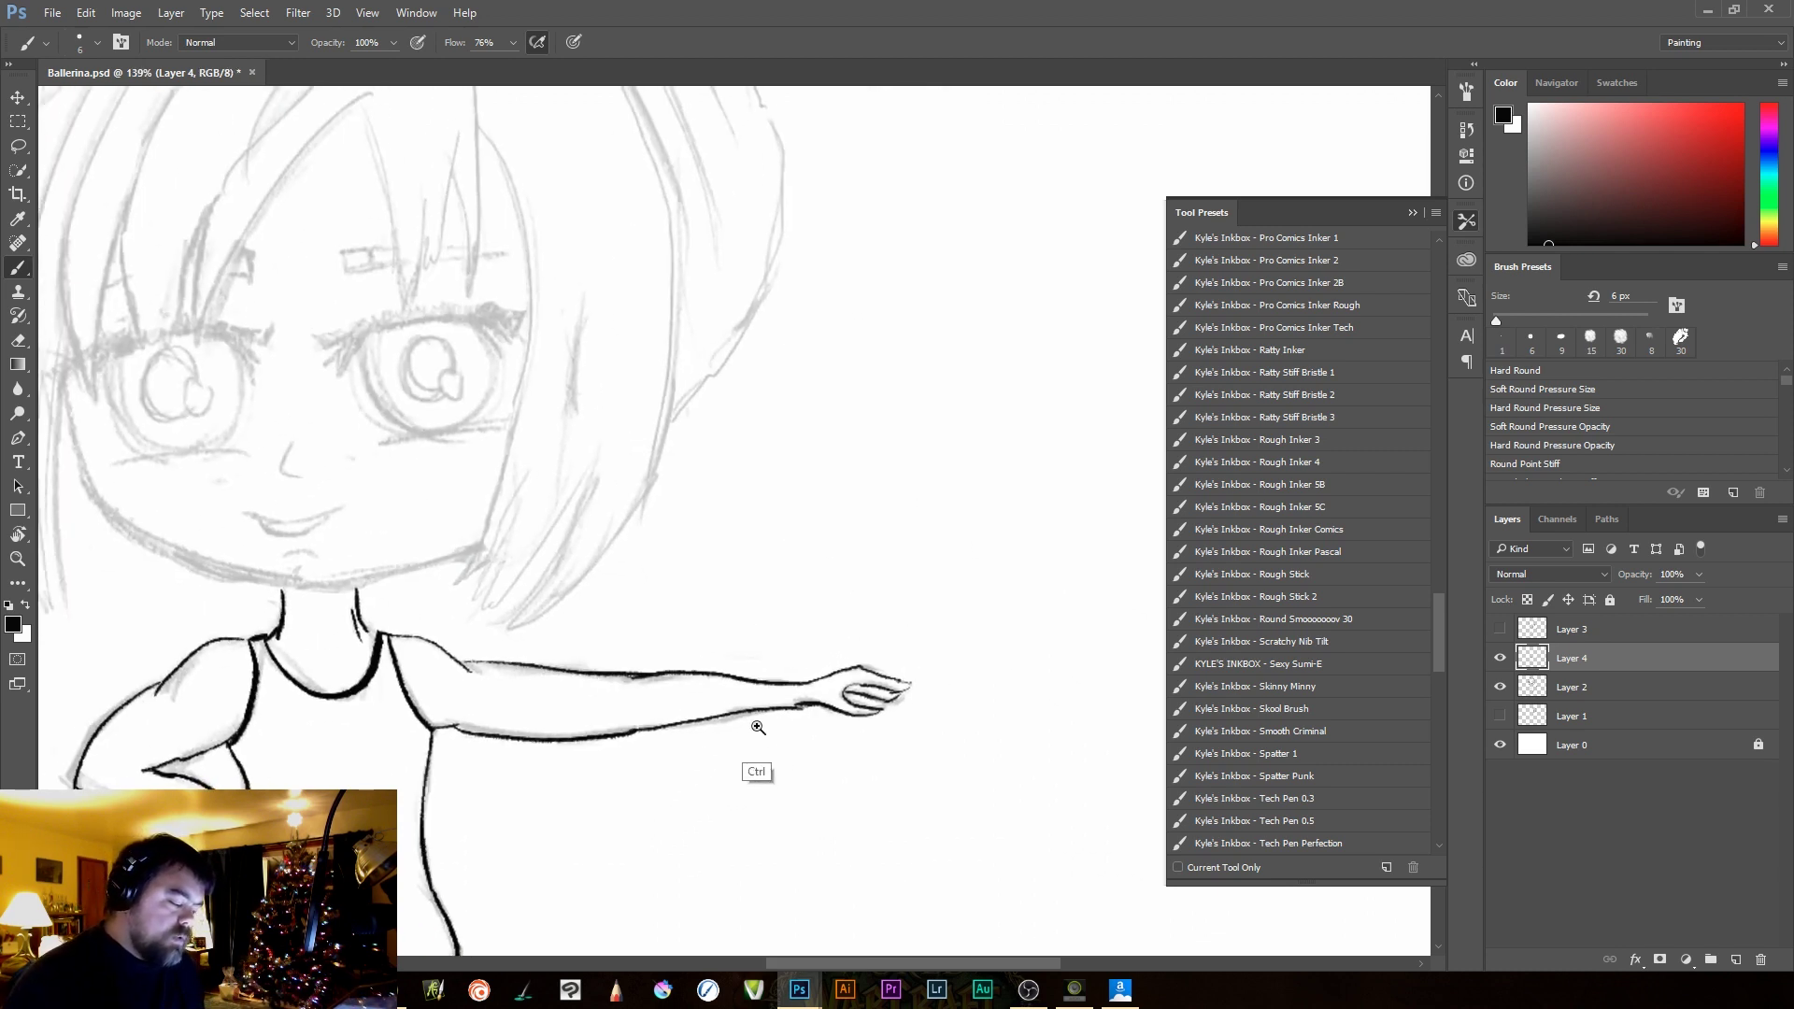
drag(573, 661, 657, 619)
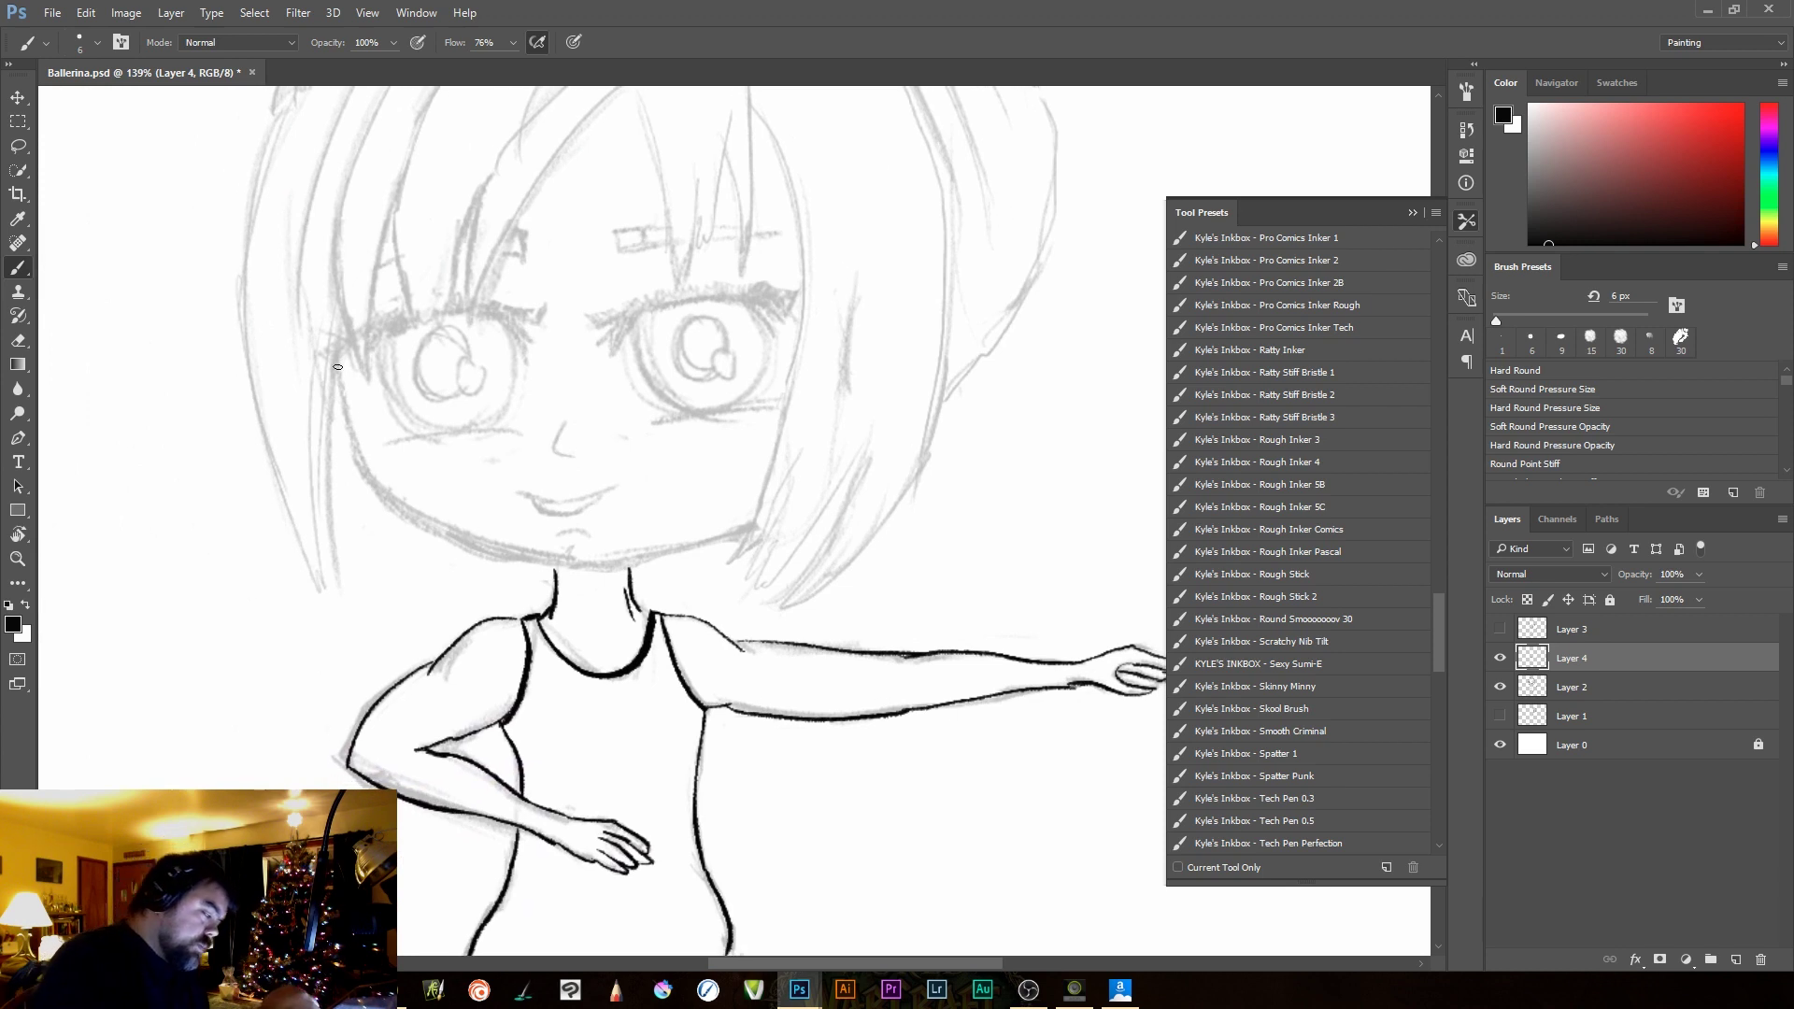
drag(337, 361, 388, 496)
key(ctrl+z)
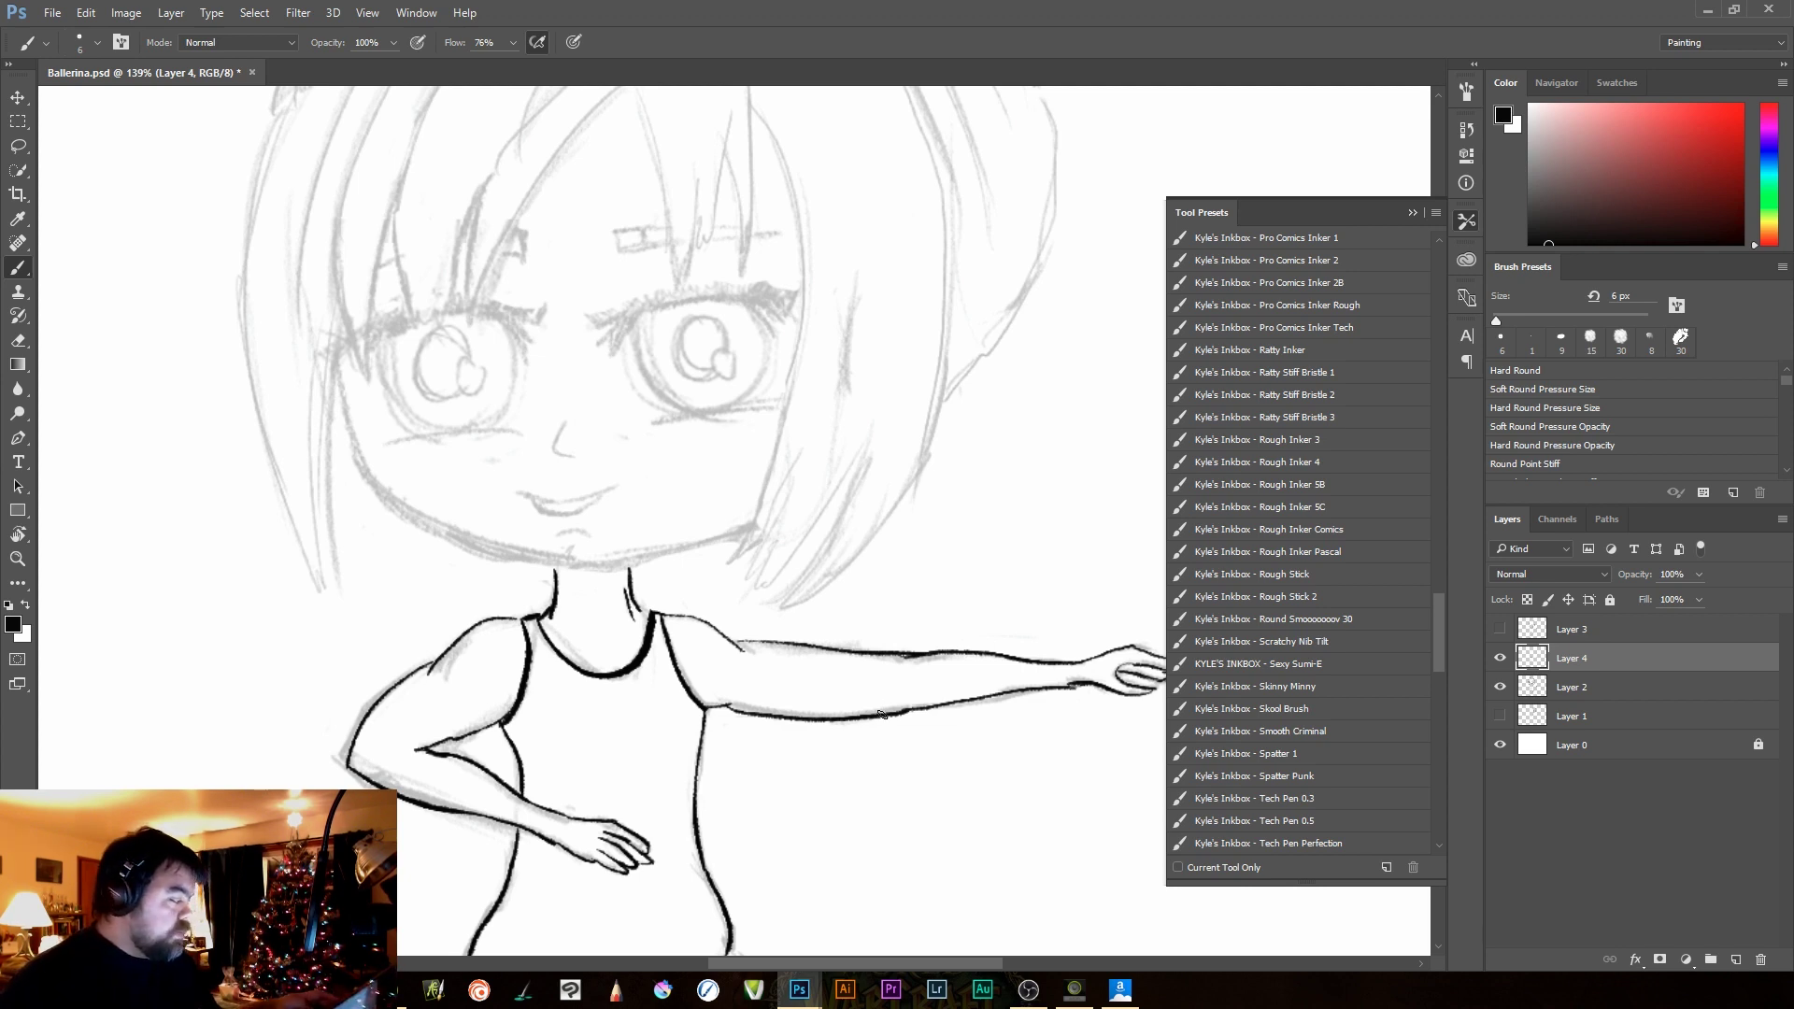
key(r)
key(b)
key(r)
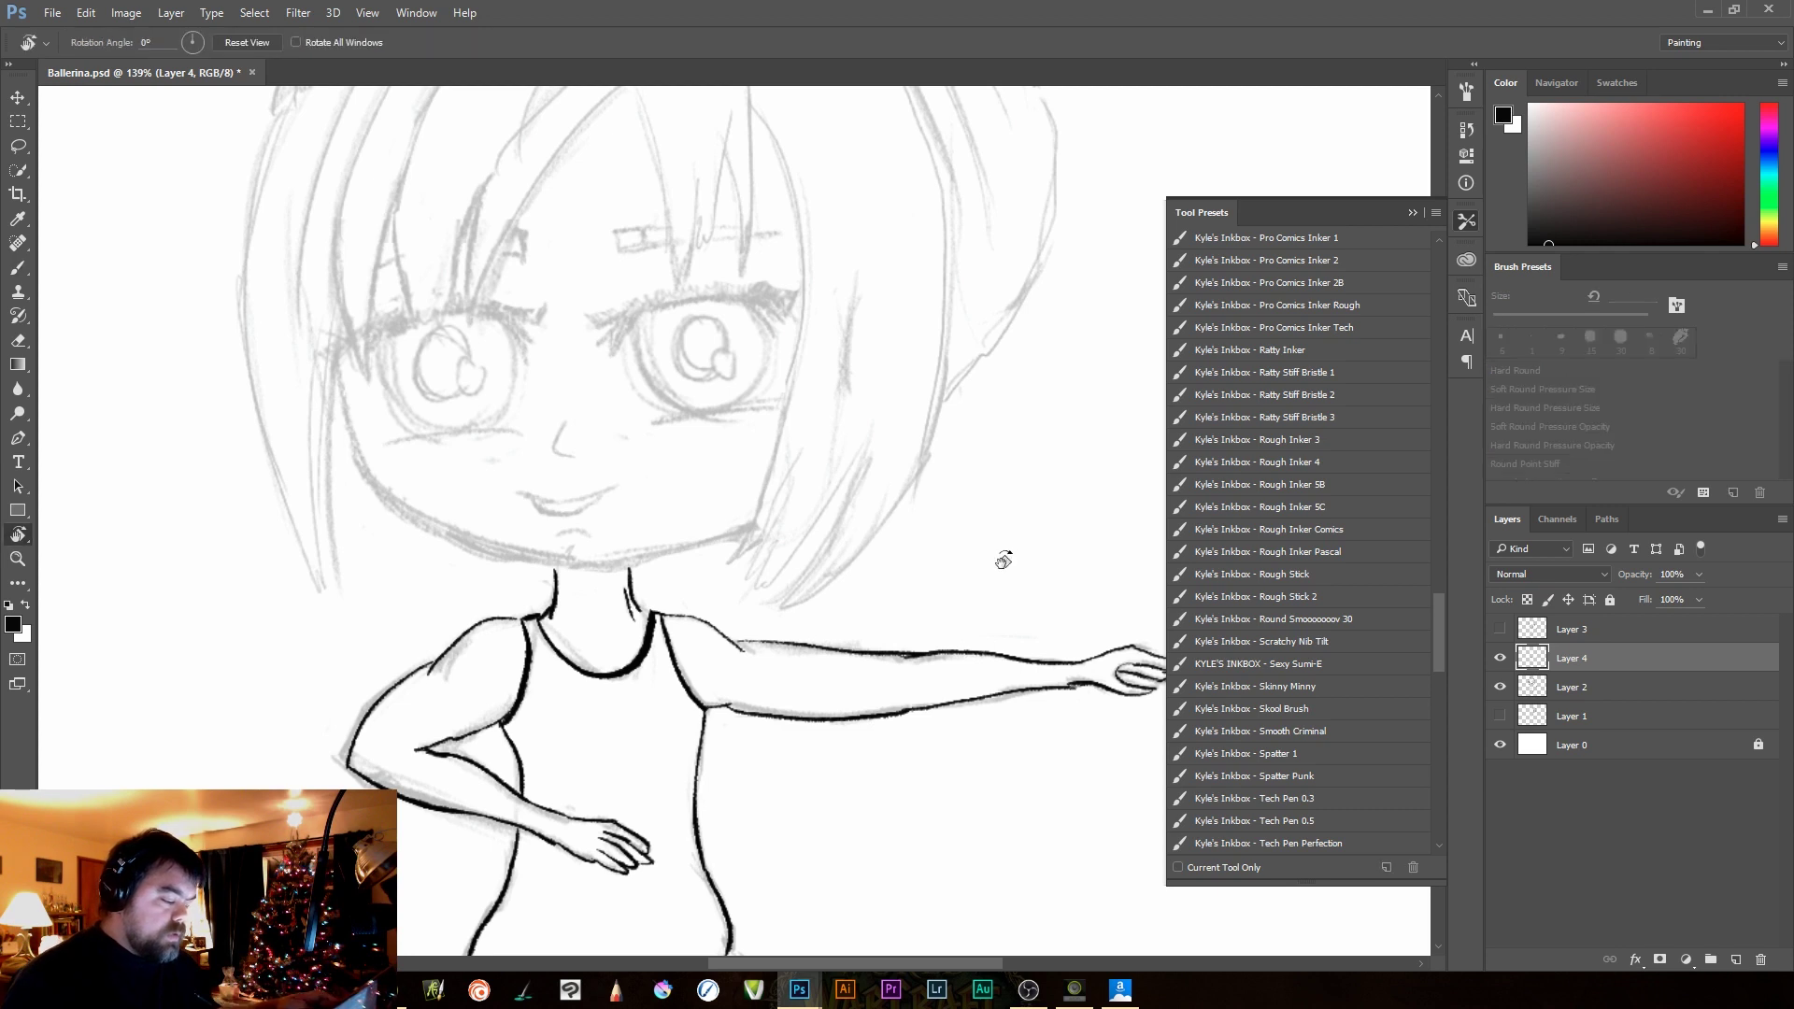
mouse_move(1009, 563)
mouse_down()
mouse_move(838, 745)
mouse_move(733, 740)
mouse_up()
key(b)
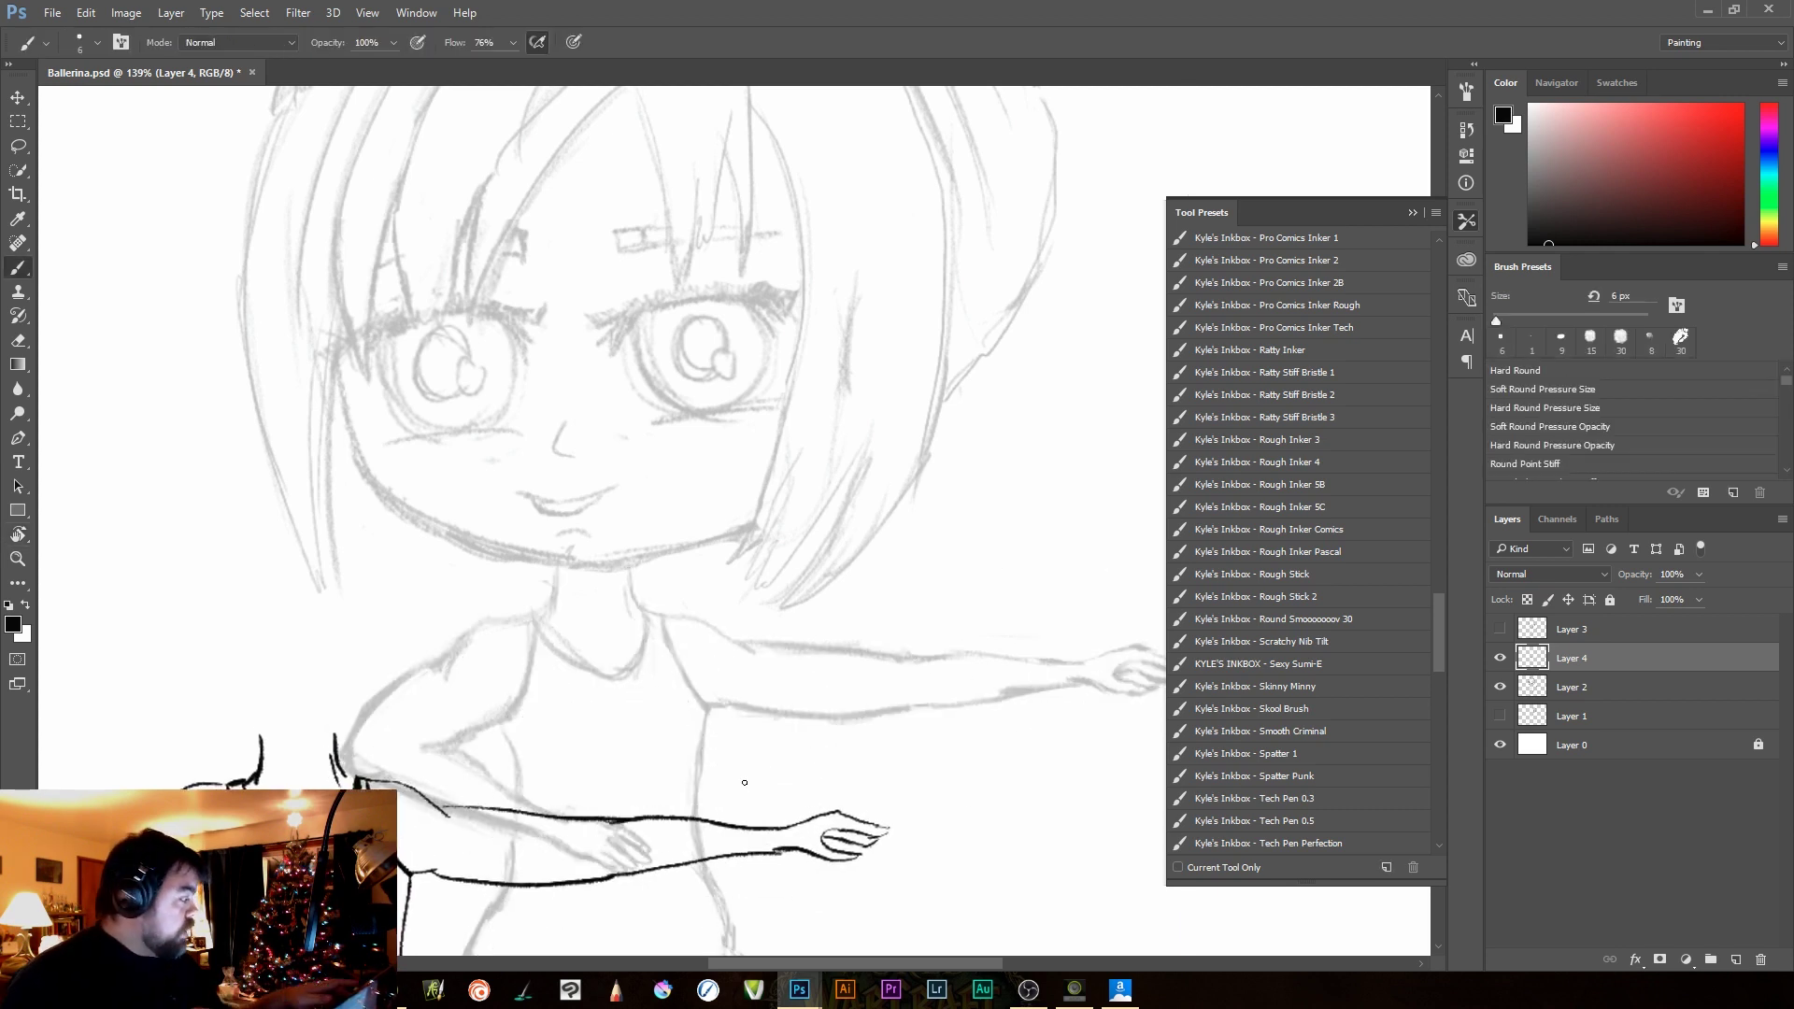
key(ctrl+z)
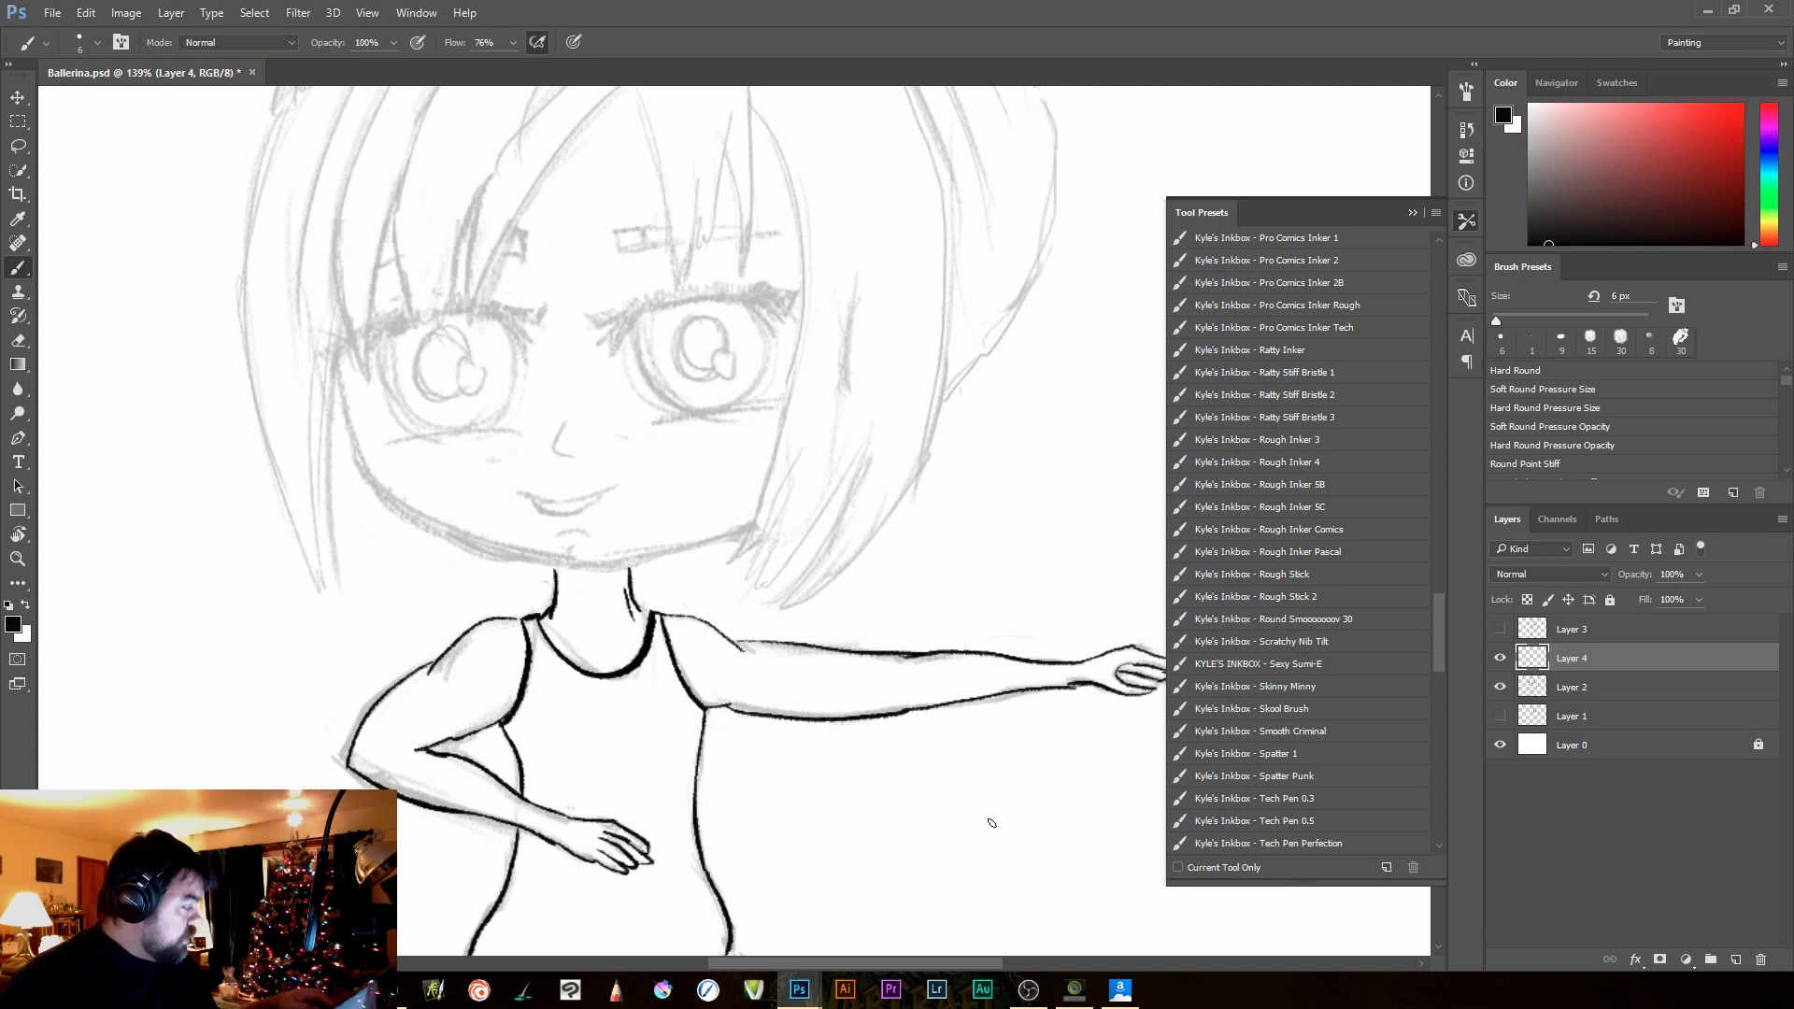
Ink the face contour from beside the bent-arm-side eye along the cheek and jaw to the opposite cheek, redoing the stroke once
key(r)
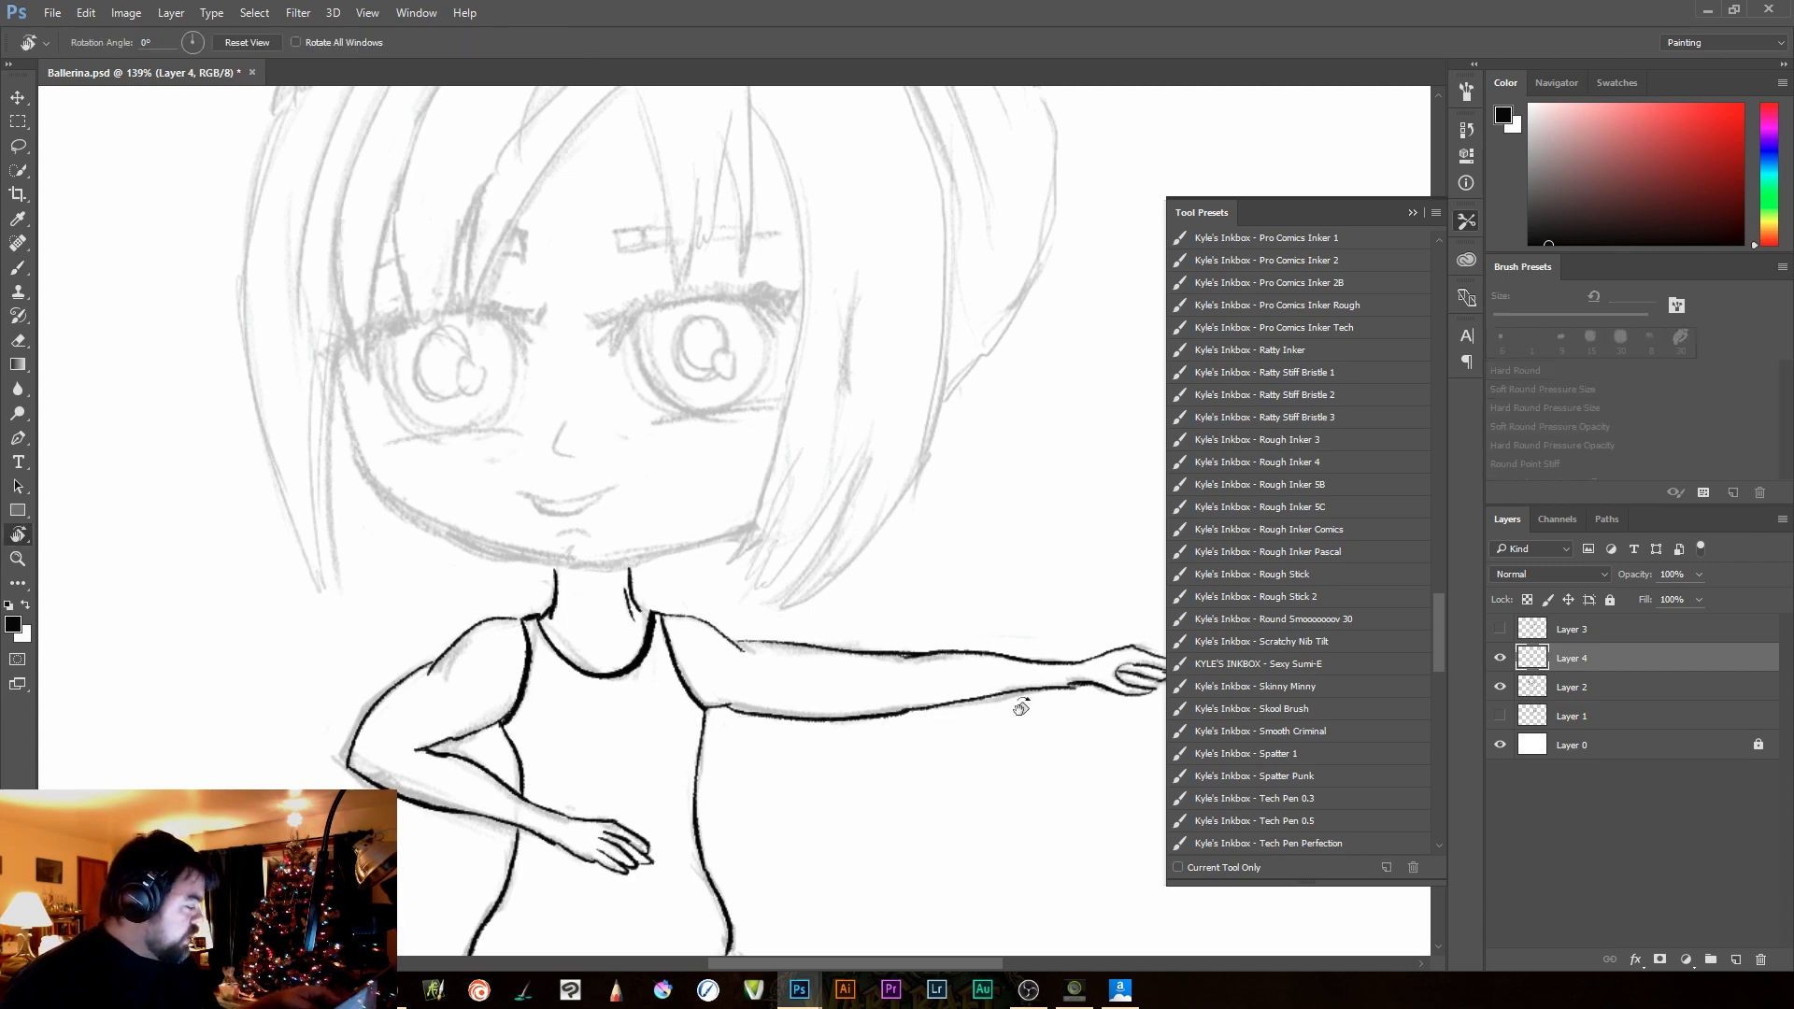
mouse_move(1046, 553)
mouse_down()
mouse_move(853, 765)
mouse_move(540, 601)
mouse_move(579, 830)
mouse_up()
key(b)
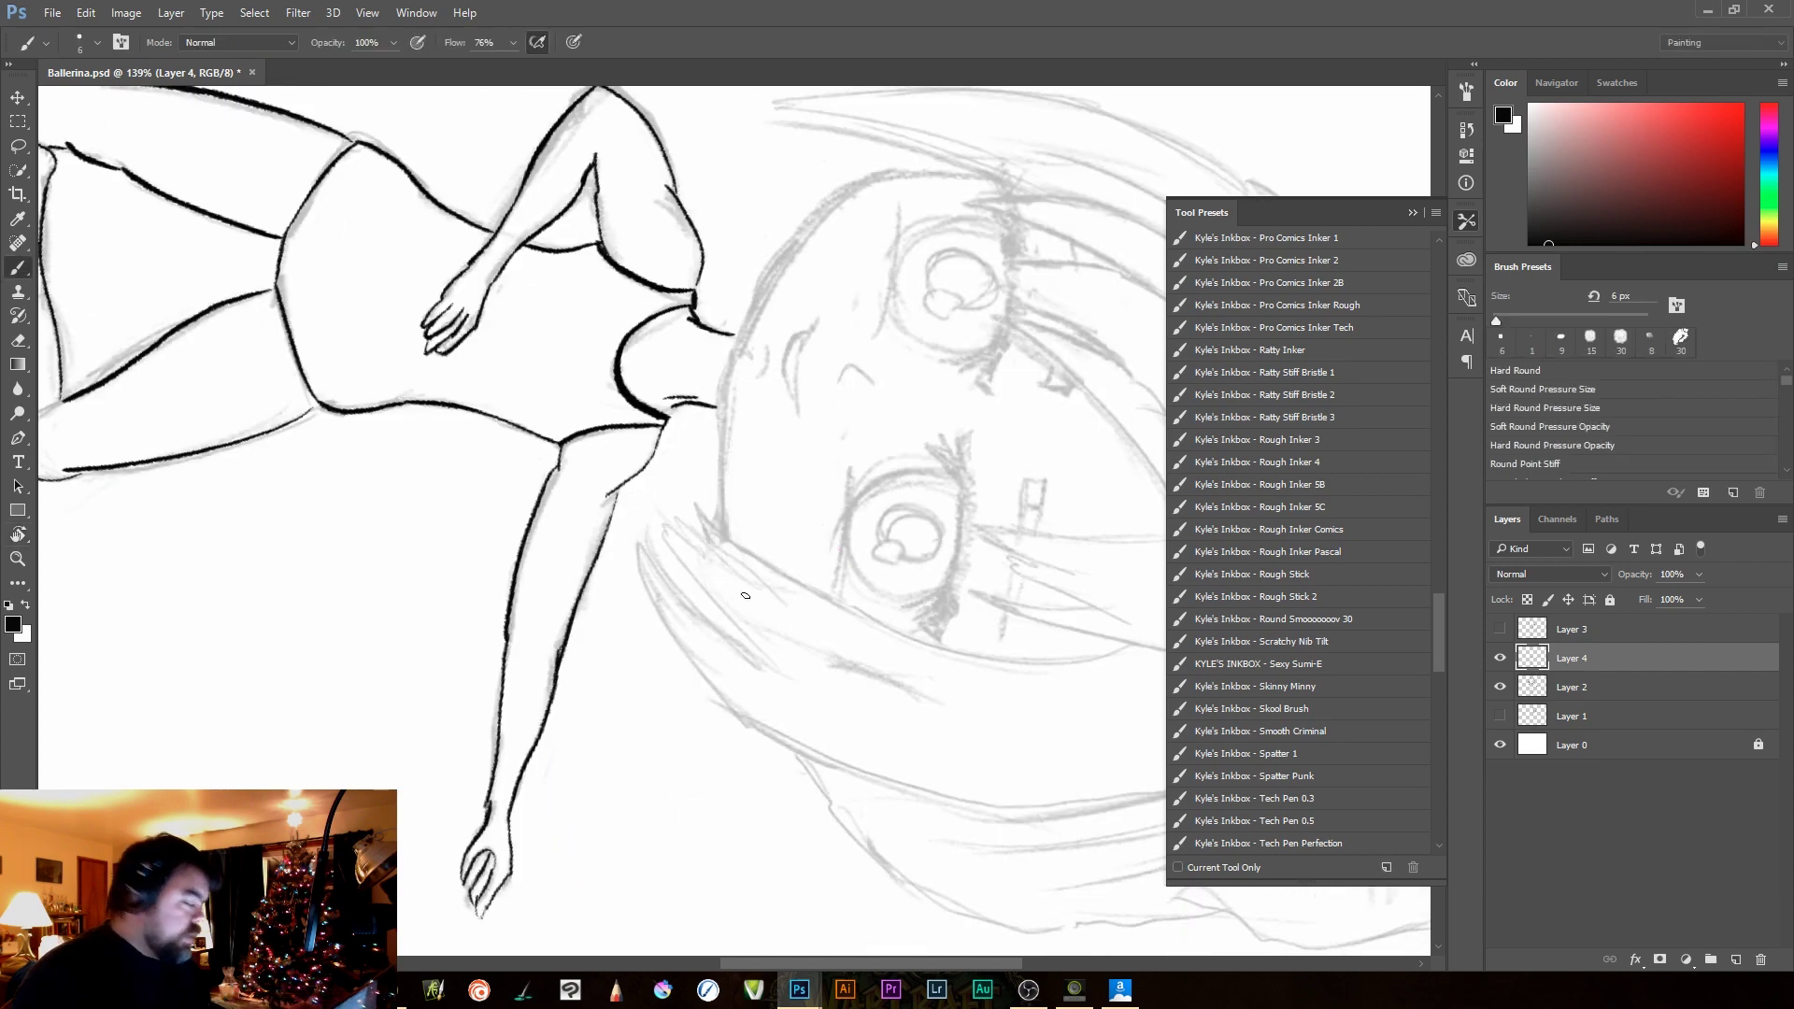
mouse_move(822, 487)
mouse_down()
mouse_move(893, 513)
mouse_move(837, 685)
mouse_move(857, 800)
mouse_move(805, 788)
mouse_up()
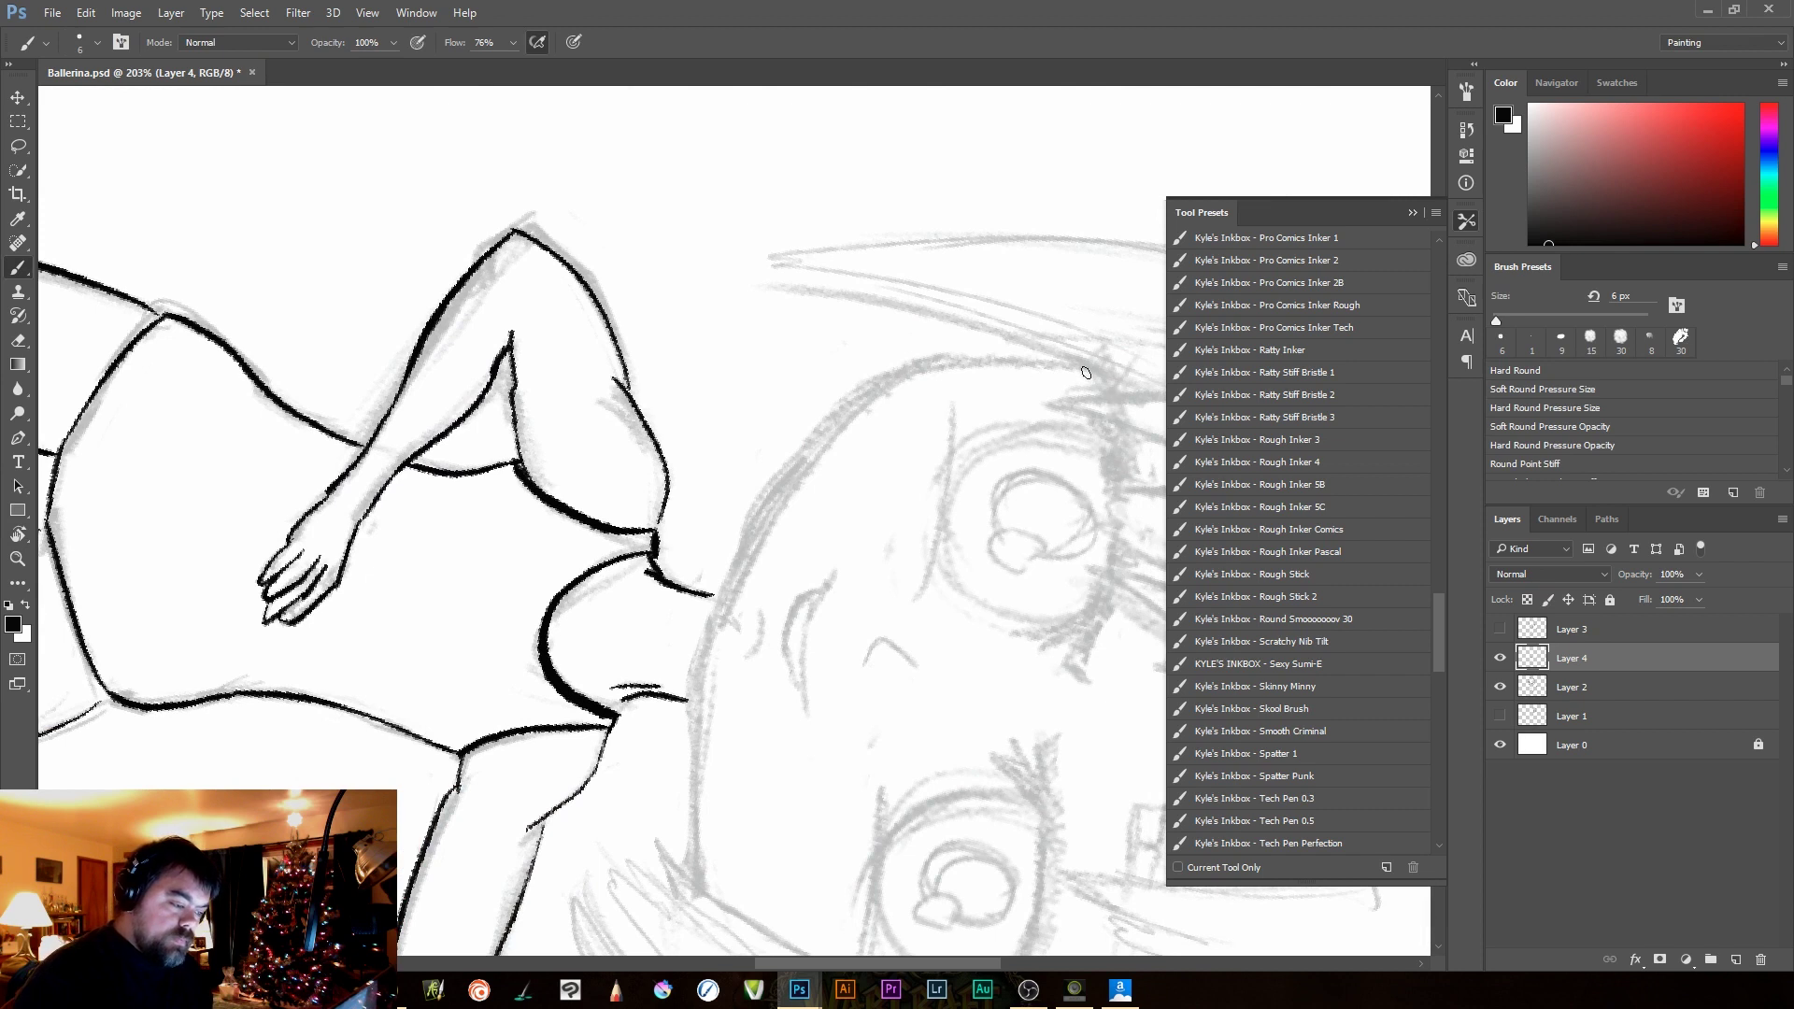
mouse_move(1090, 372)
mouse_down()
mouse_move(910, 384)
mouse_move(813, 457)
mouse_move(722, 645)
mouse_move(692, 895)
mouse_up()
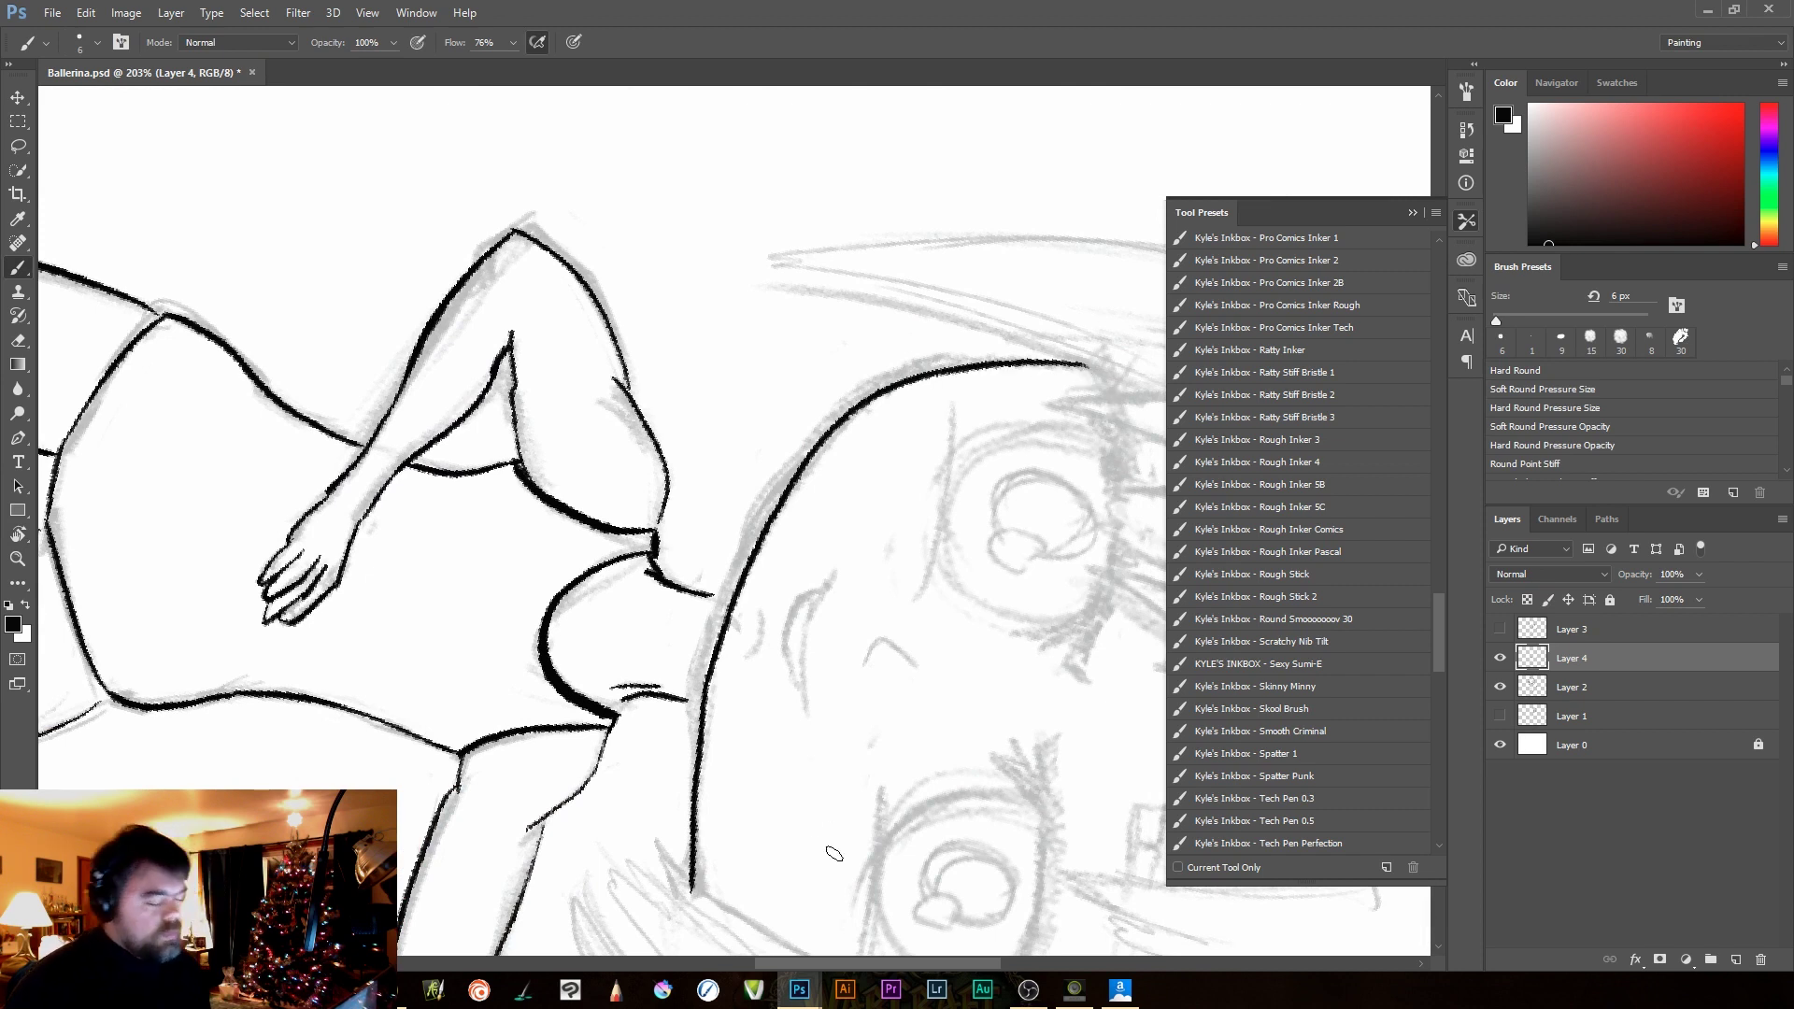
key(ctrl+z)
mouse_move(1078, 365)
mouse_down()
mouse_move(908, 368)
mouse_move(832, 420)
mouse_move(708, 613)
mouse_move(687, 714)
mouse_move(699, 886)
mouse_up()
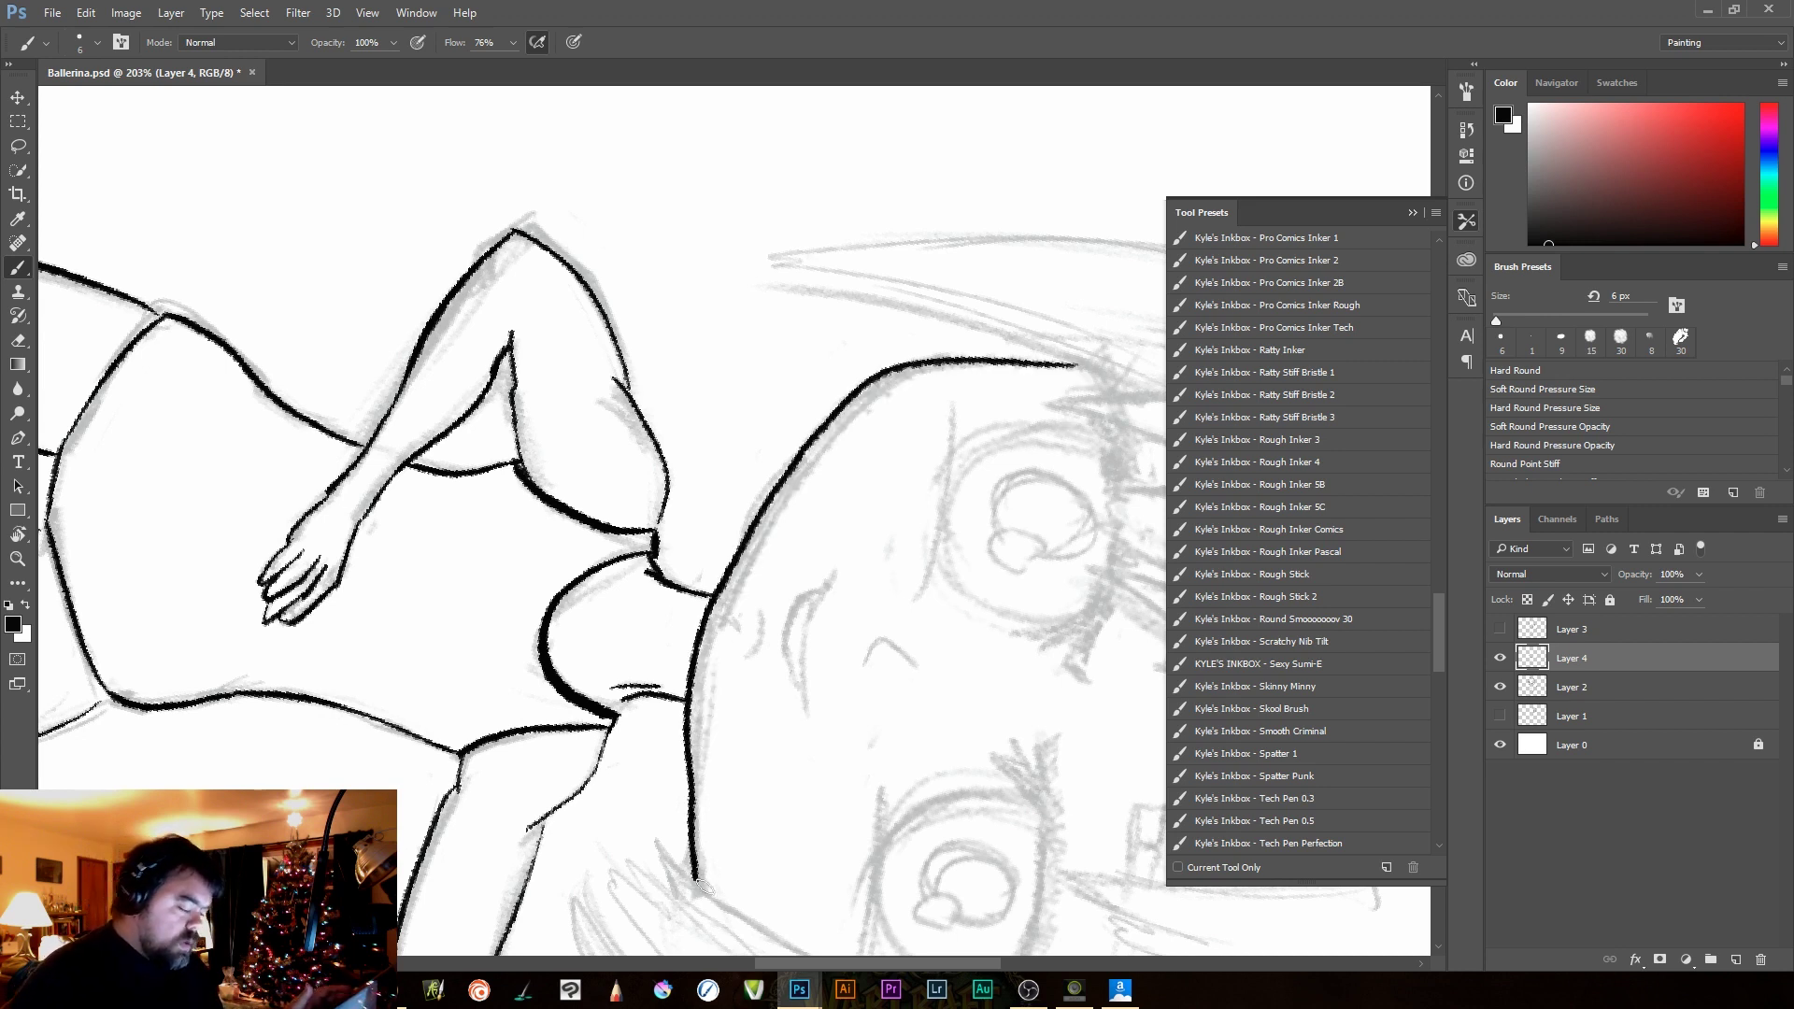
Ink the short chin crease, the smiling mouth line with its lower lip, and the small angled nose
drag(762, 612, 749, 662)
drag(837, 574, 805, 690)
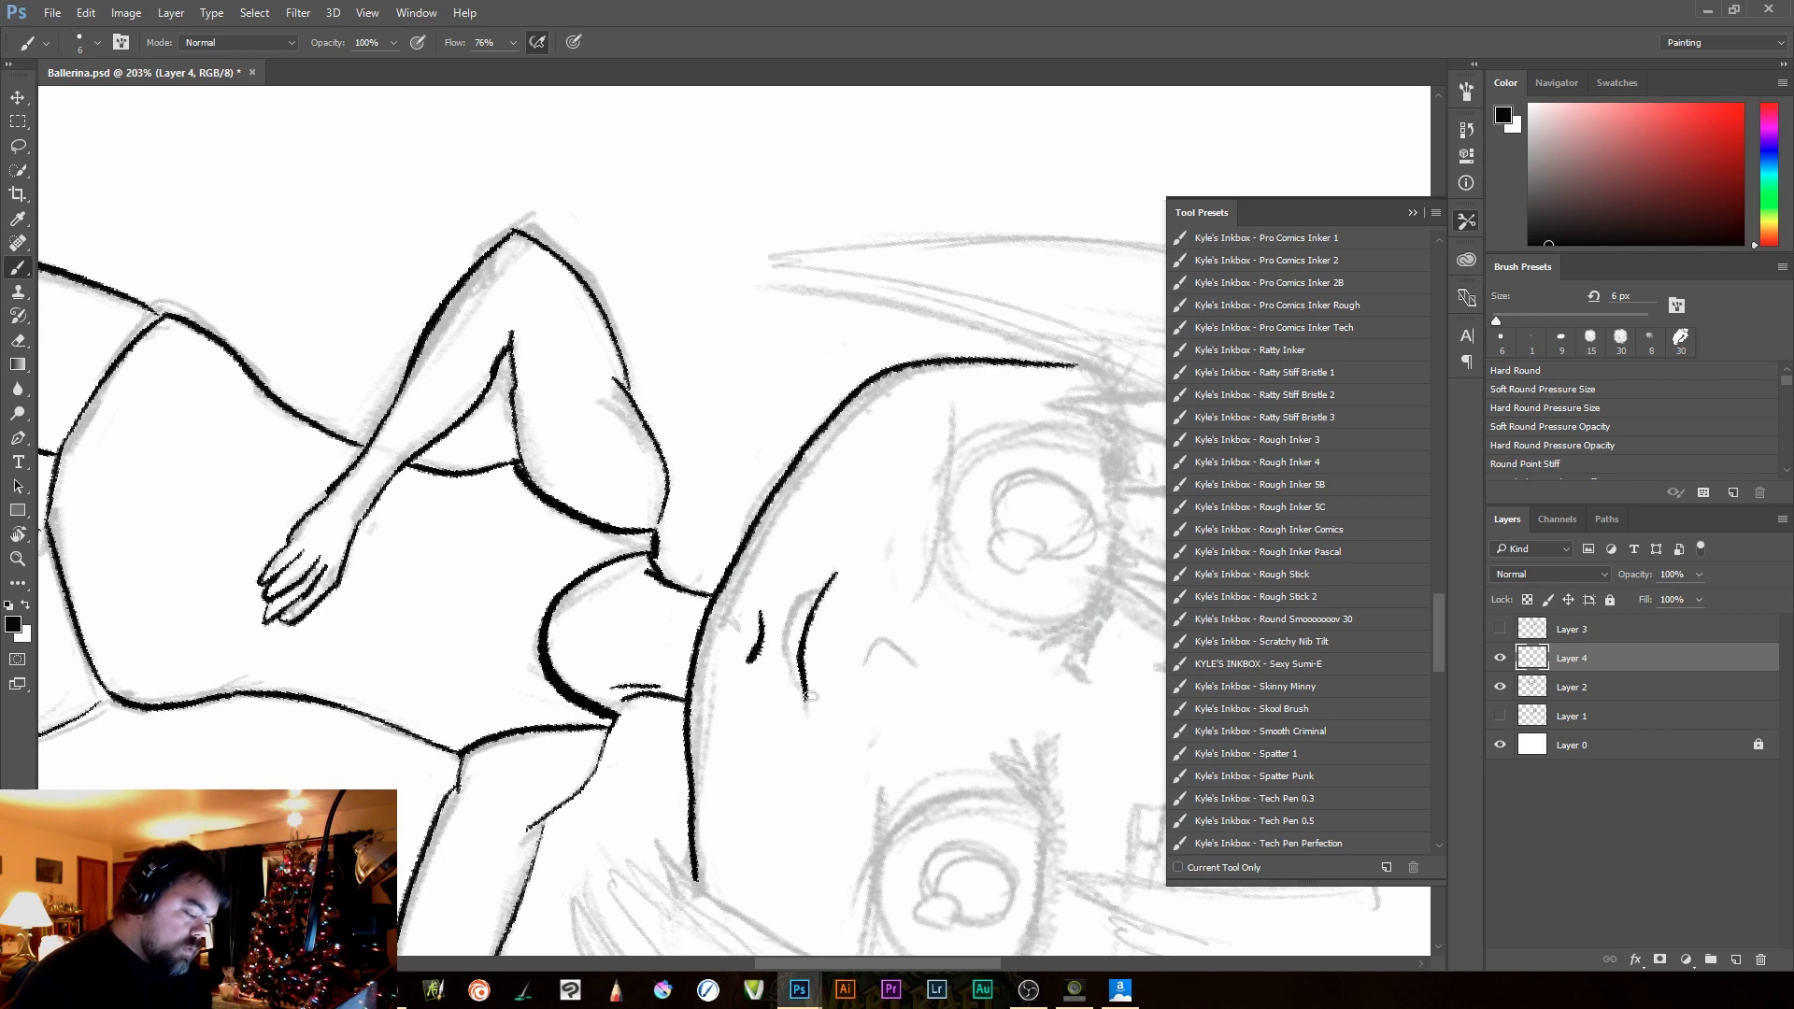
drag(799, 609, 785, 665)
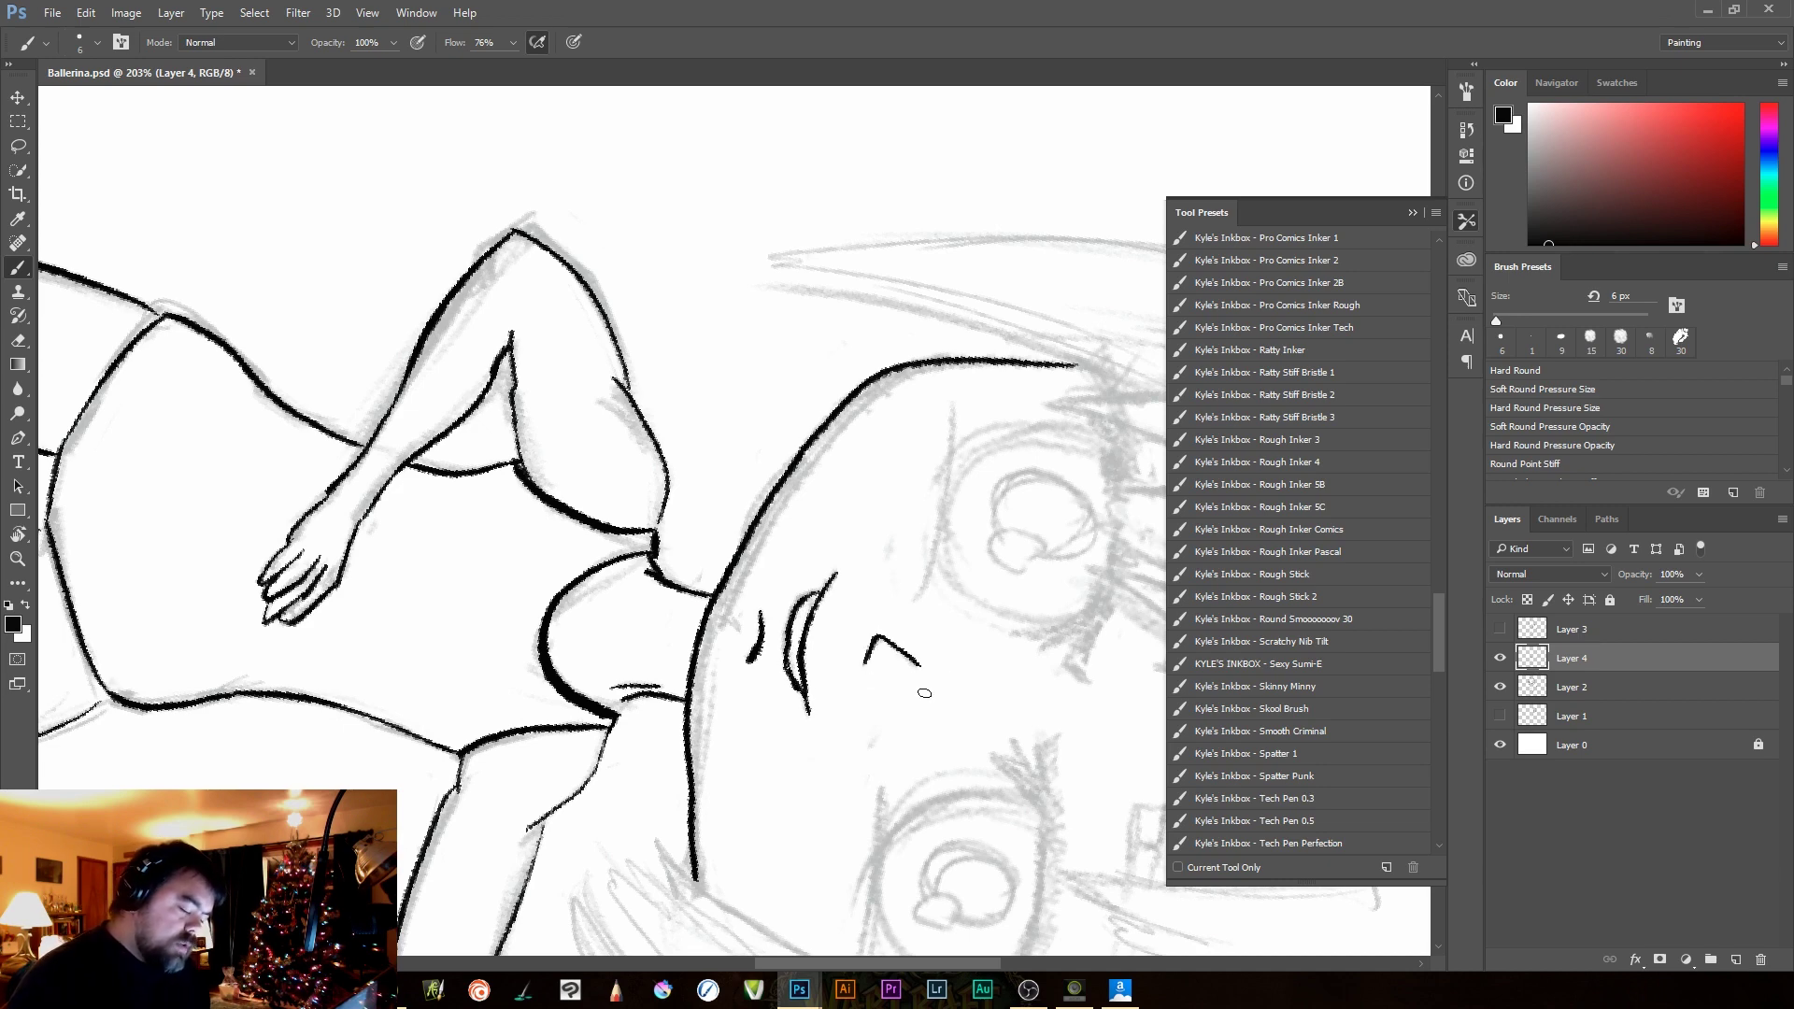
Ink the curved lower eyelid line under each eye, redoing the one on the outstretched-arm side
drag(950, 408, 921, 615)
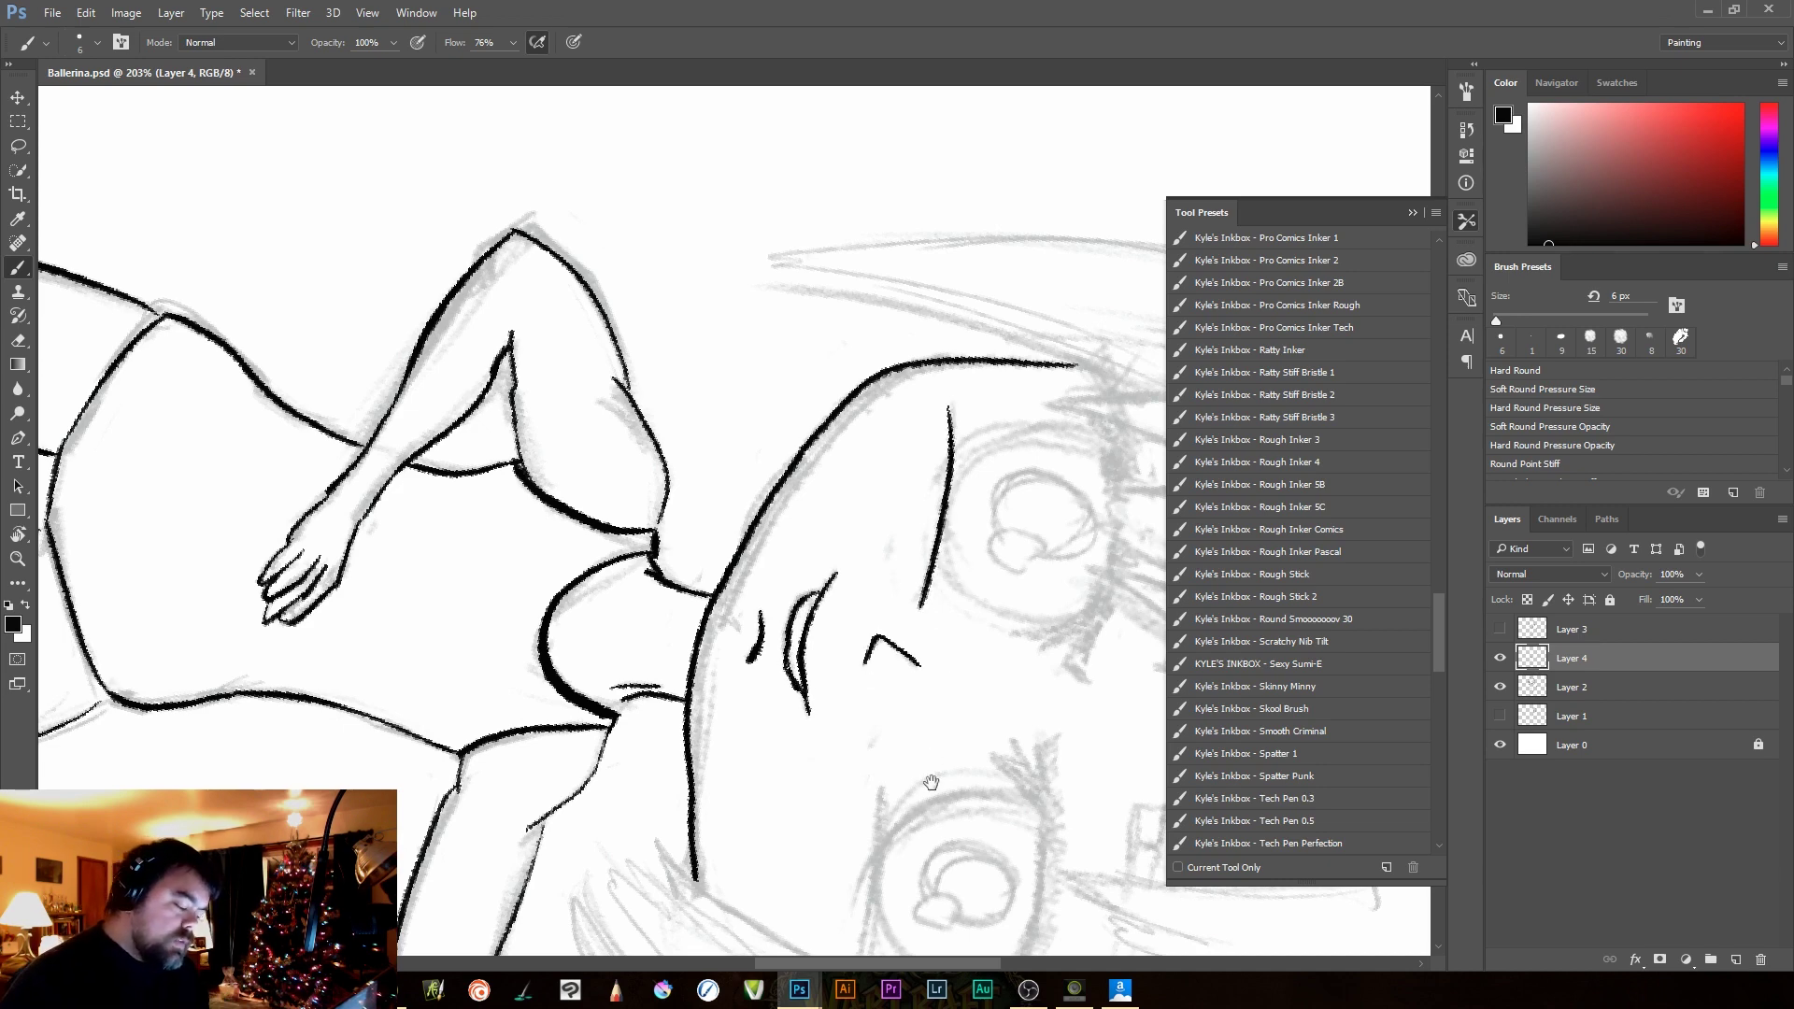
mouse_move(930, 782)
mouse_down()
mouse_move(949, 539)
mouse_move(909, 591)
mouse_move(875, 735)
mouse_up()
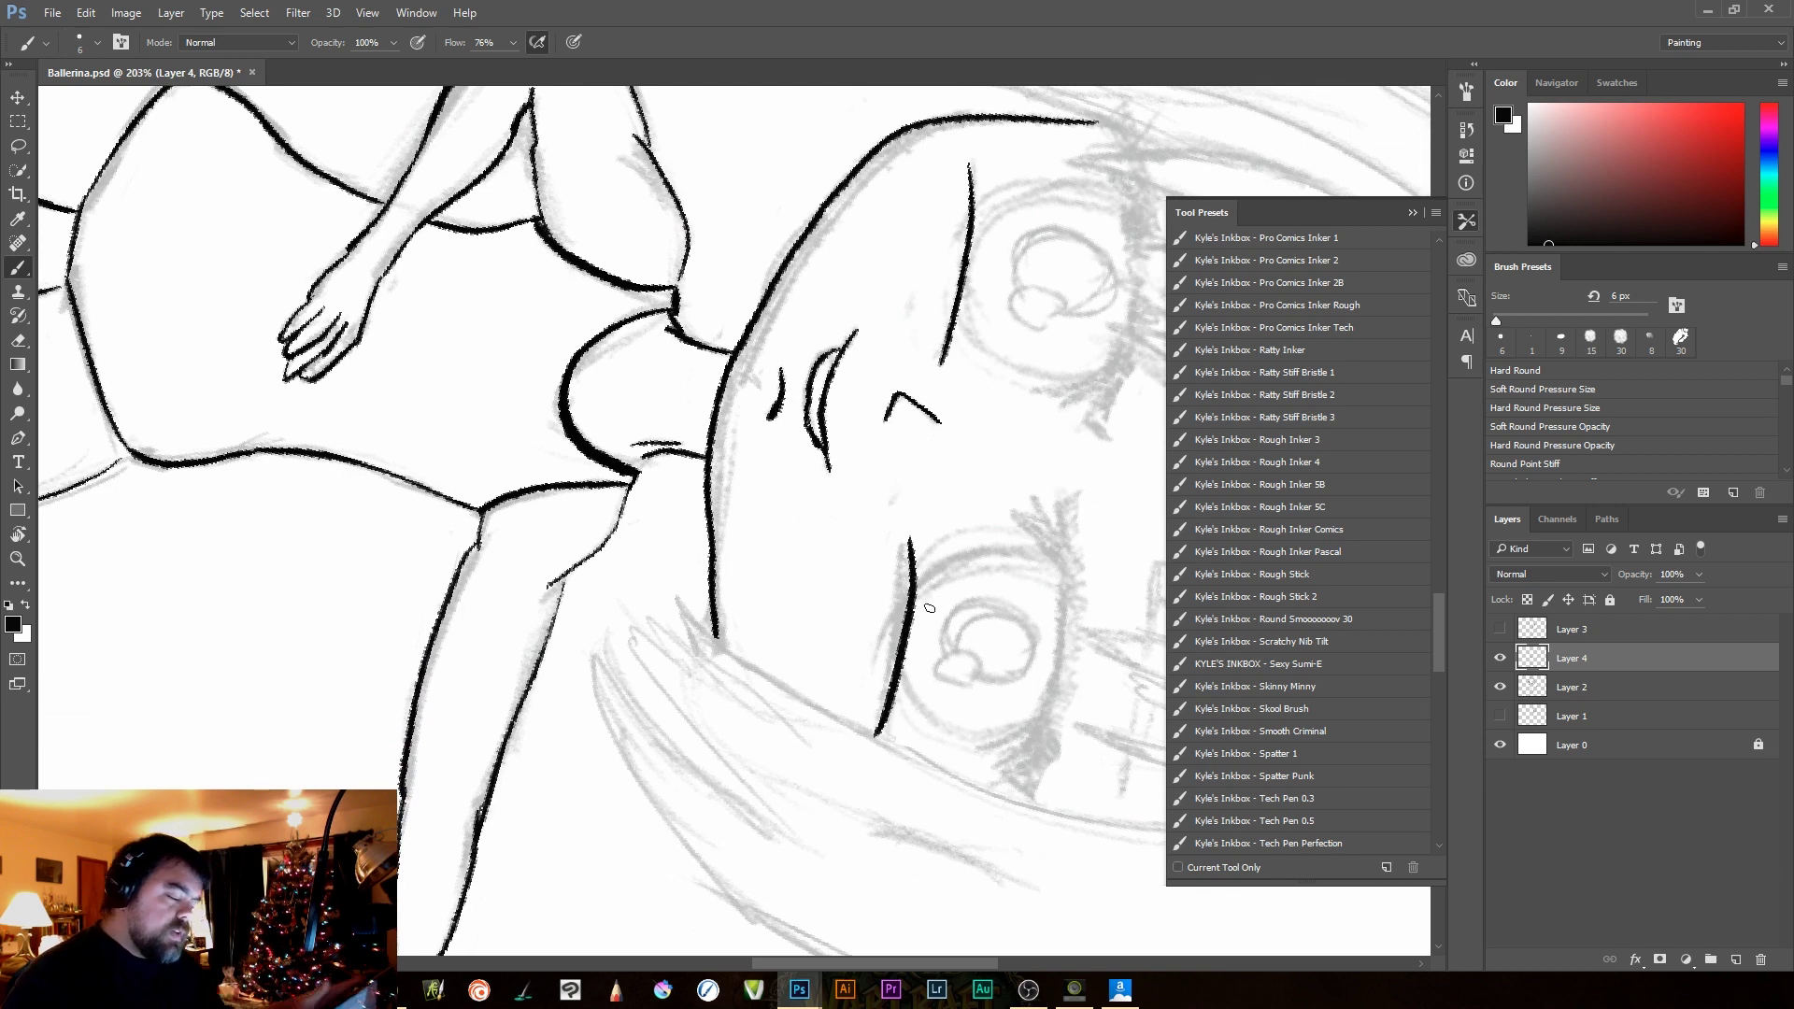
key(ctrl+z)
drag(905, 540, 871, 702)
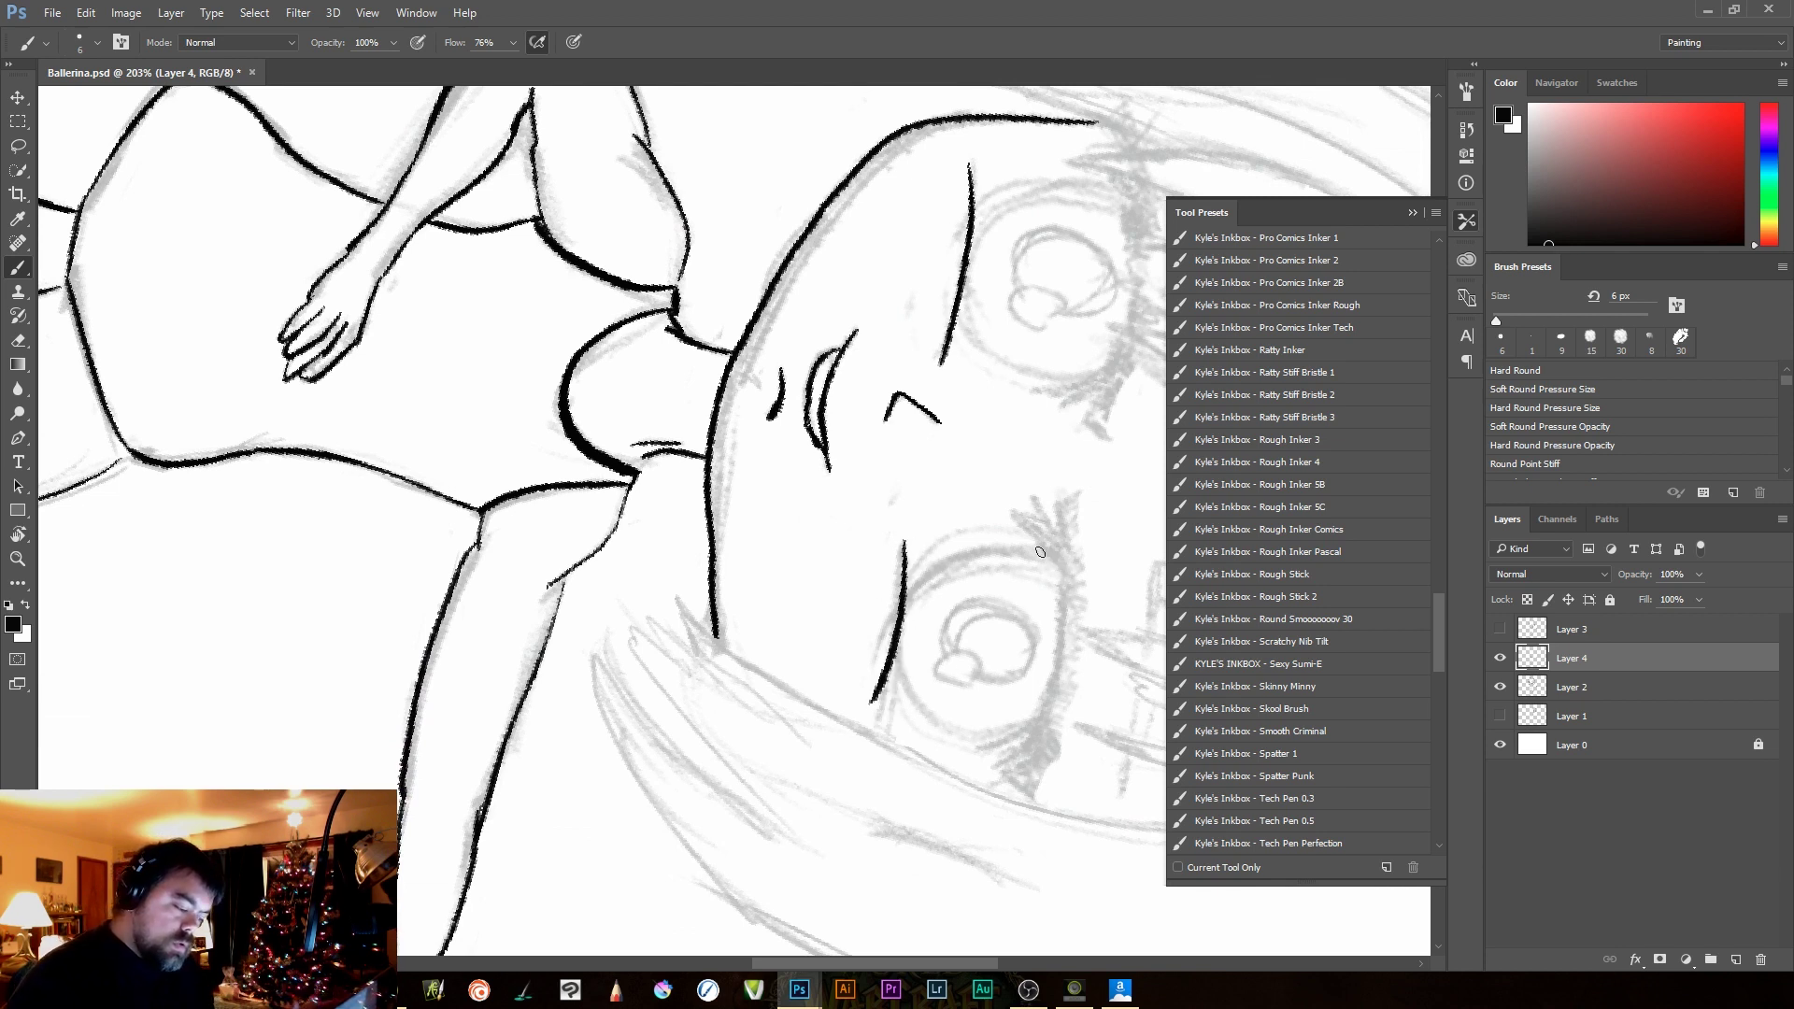
Ink the rounded outline of the eye on the outstretched-arm side, open at the lash line, redoing the stroke until it fits
mouse_move(1054, 561)
mouse_down()
mouse_move(942, 566)
mouse_move(892, 668)
mouse_move(1033, 748)
mouse_up()
key(ctrl+z)
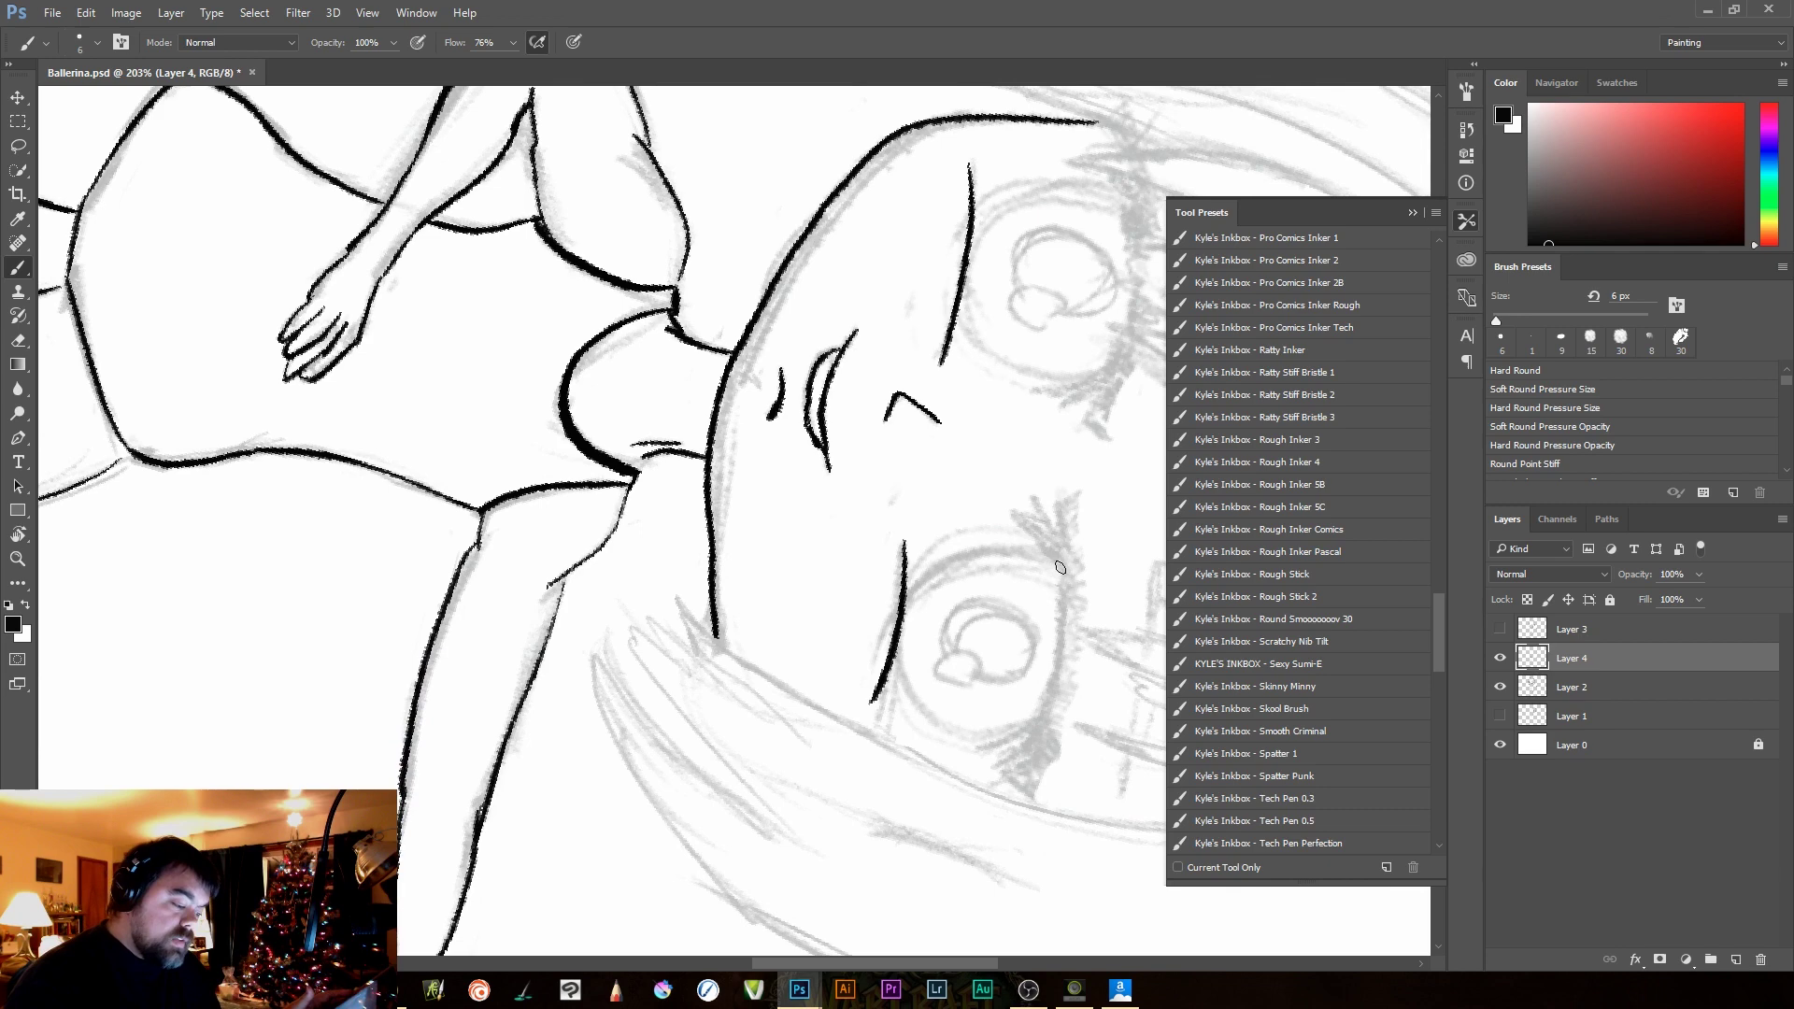
mouse_move(1060, 566)
mouse_down()
mouse_move(908, 611)
mouse_move(1044, 712)
mouse_up()
key(ctrl+z)
mouse_move(1068, 570)
mouse_down()
mouse_move(1000, 551)
mouse_move(897, 616)
mouse_move(1056, 709)
mouse_up()
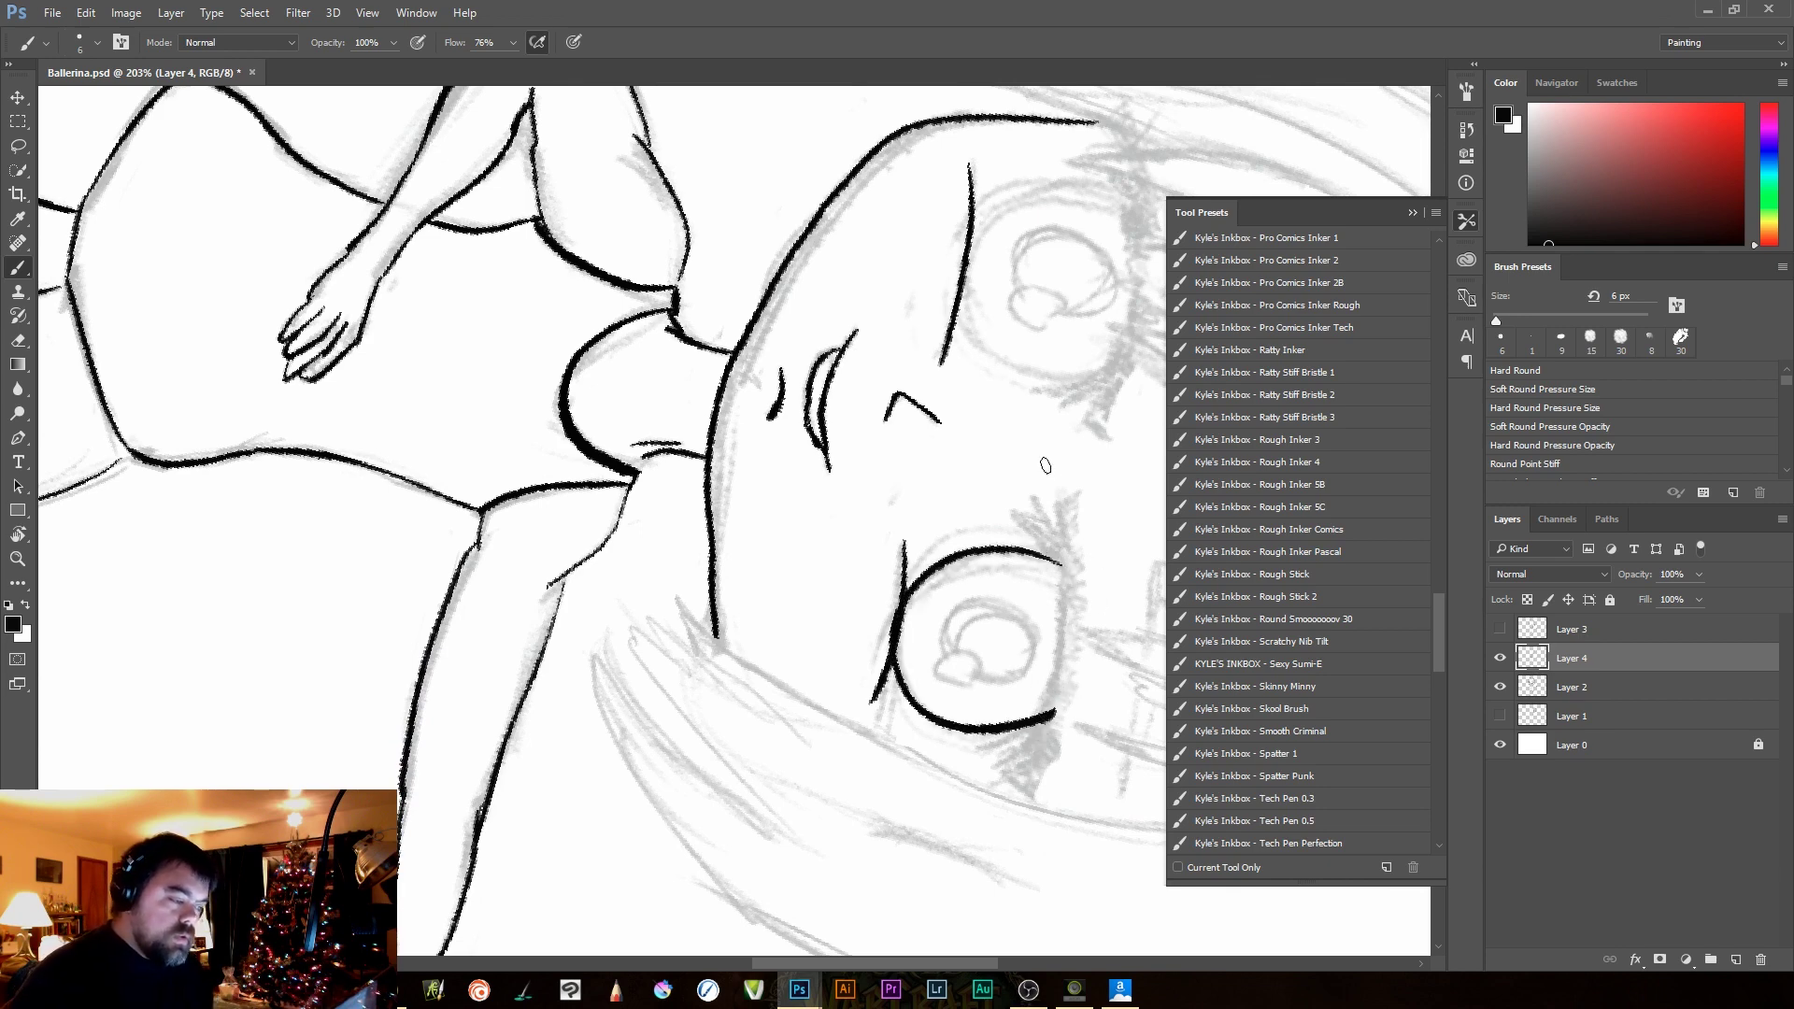
Ink a matching rounded outline for the eye on the bent-arm side, redoing the stroke to make it wider
drag(984, 495, 907, 659)
mouse_move(1034, 412)
mouse_down()
mouse_move(901, 428)
mouse_move(1014, 588)
mouse_move(1038, 557)
mouse_up()
key(ctrl+z)
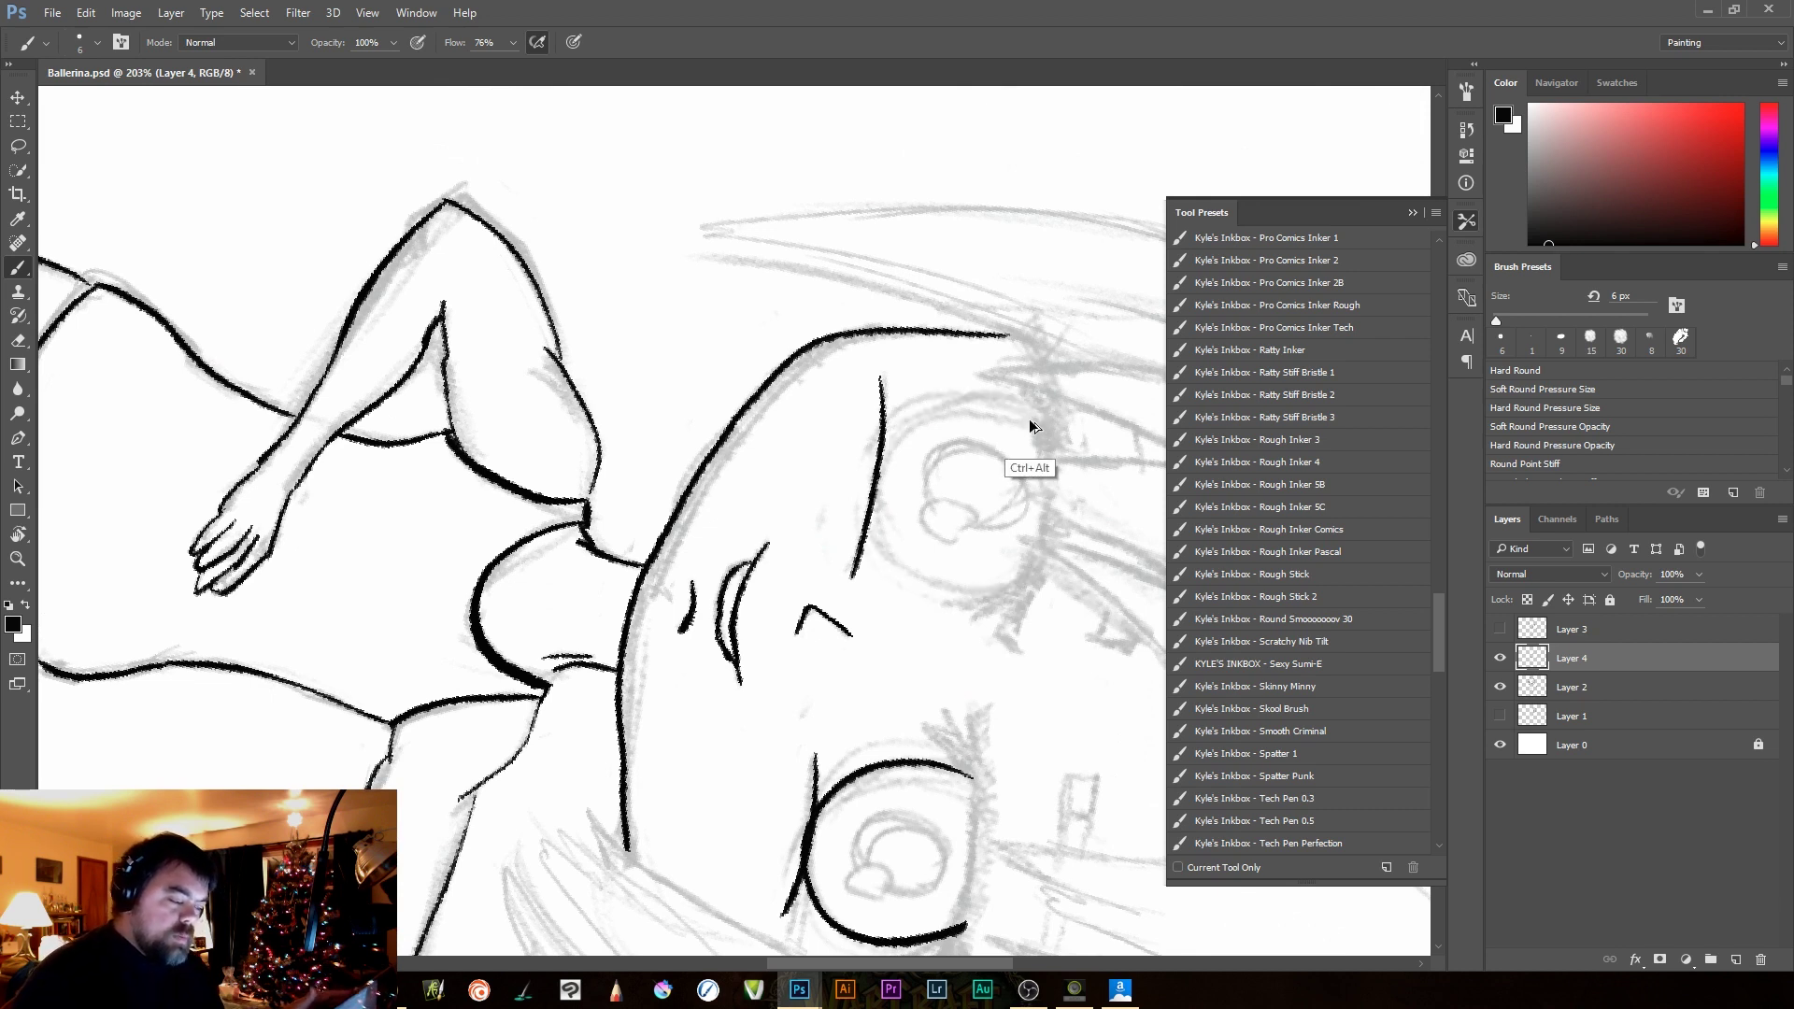
mouse_move(1029, 411)
mouse_down()
mouse_move(875, 527)
mouse_move(1007, 561)
mouse_up()
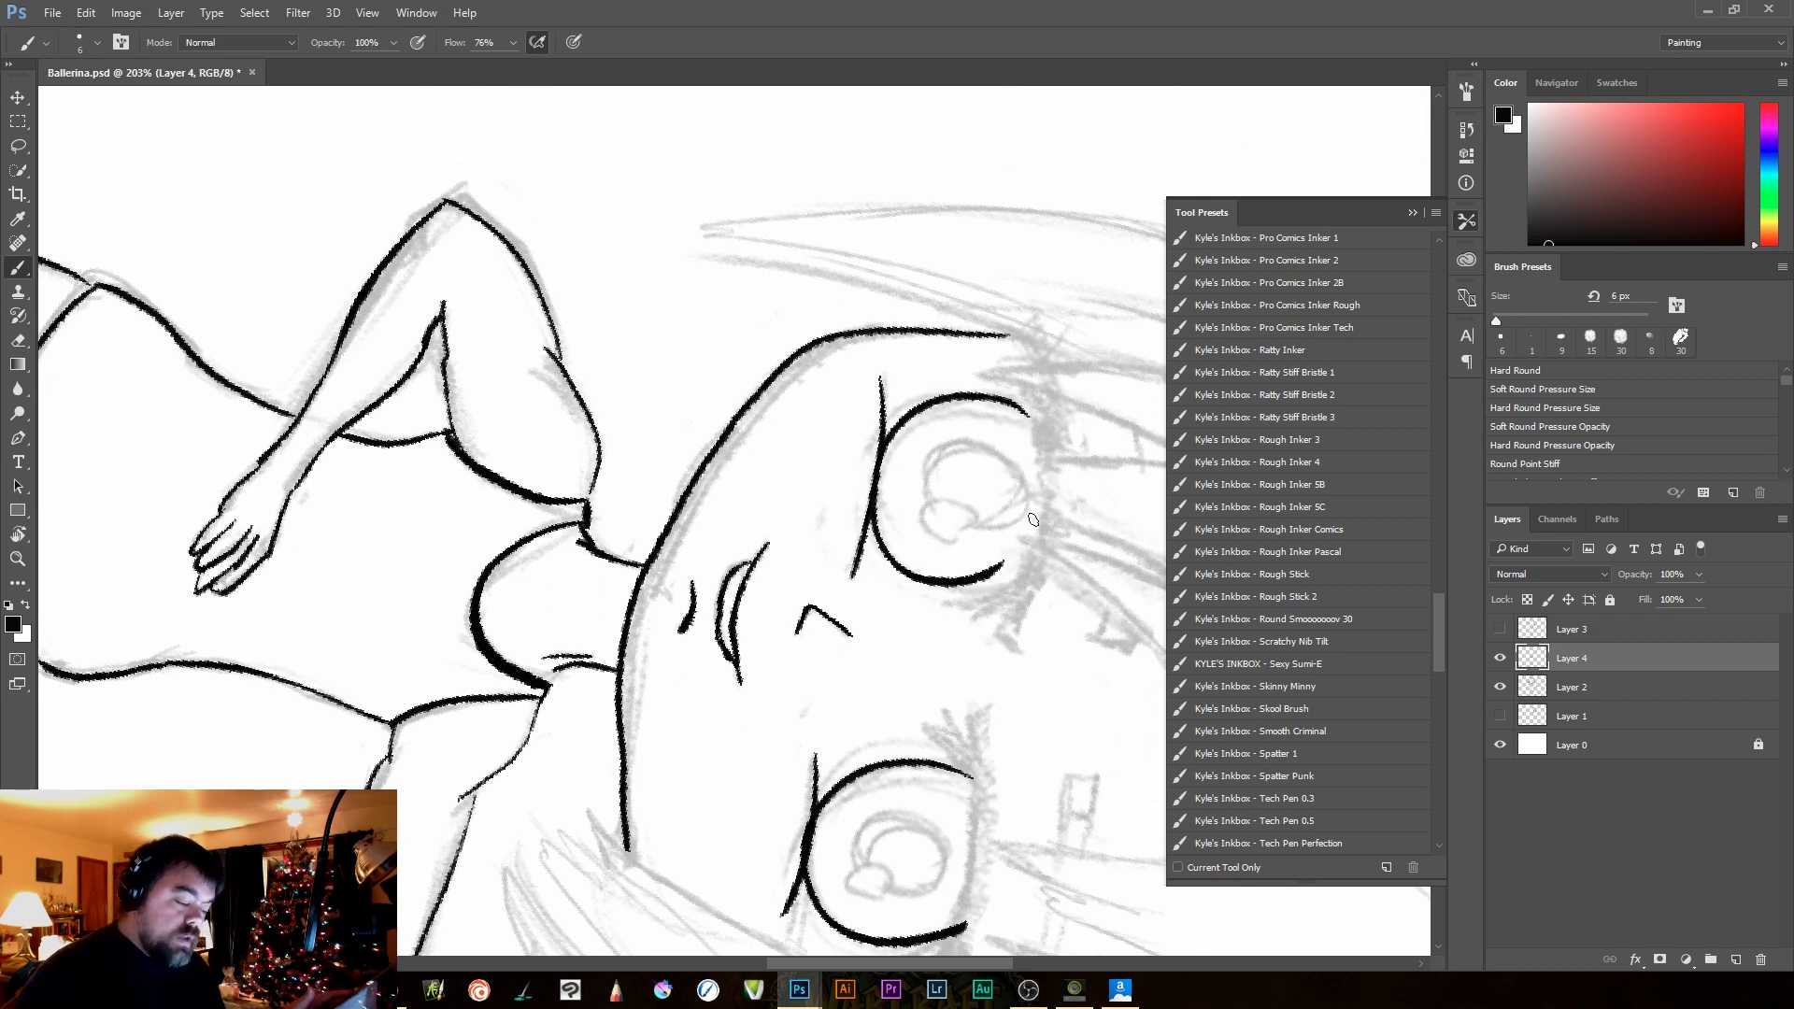
key(ctrl+z)
mouse_move(1032, 411)
mouse_down()
mouse_move(884, 453)
mouse_move(1039, 577)
mouse_up()
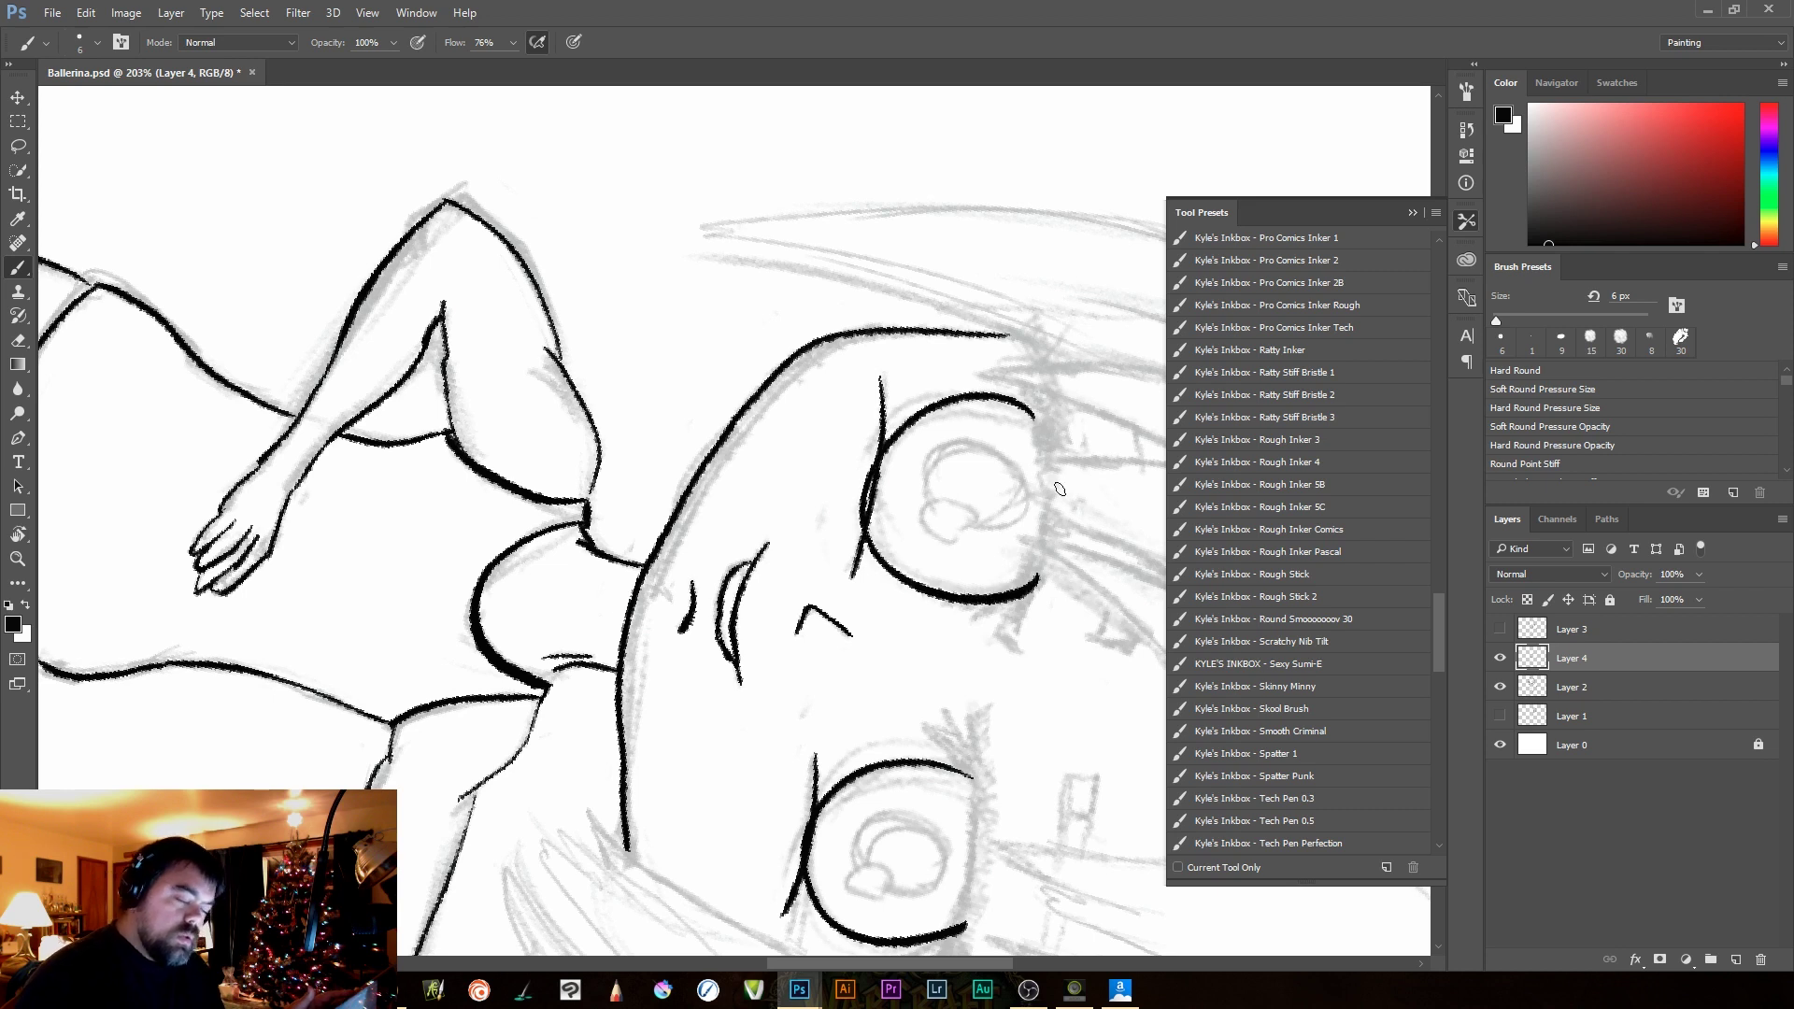
Ink the round iris inside the bent-arm-side eye, undoing and redrawing the circle until it is even
mouse_move(1020, 458)
mouse_down()
mouse_move(923, 472)
mouse_move(1024, 500)
mouse_move(967, 459)
mouse_move(962, 528)
mouse_move(1007, 458)
mouse_up()
key(ctrl+z)
key(ctrl+z)
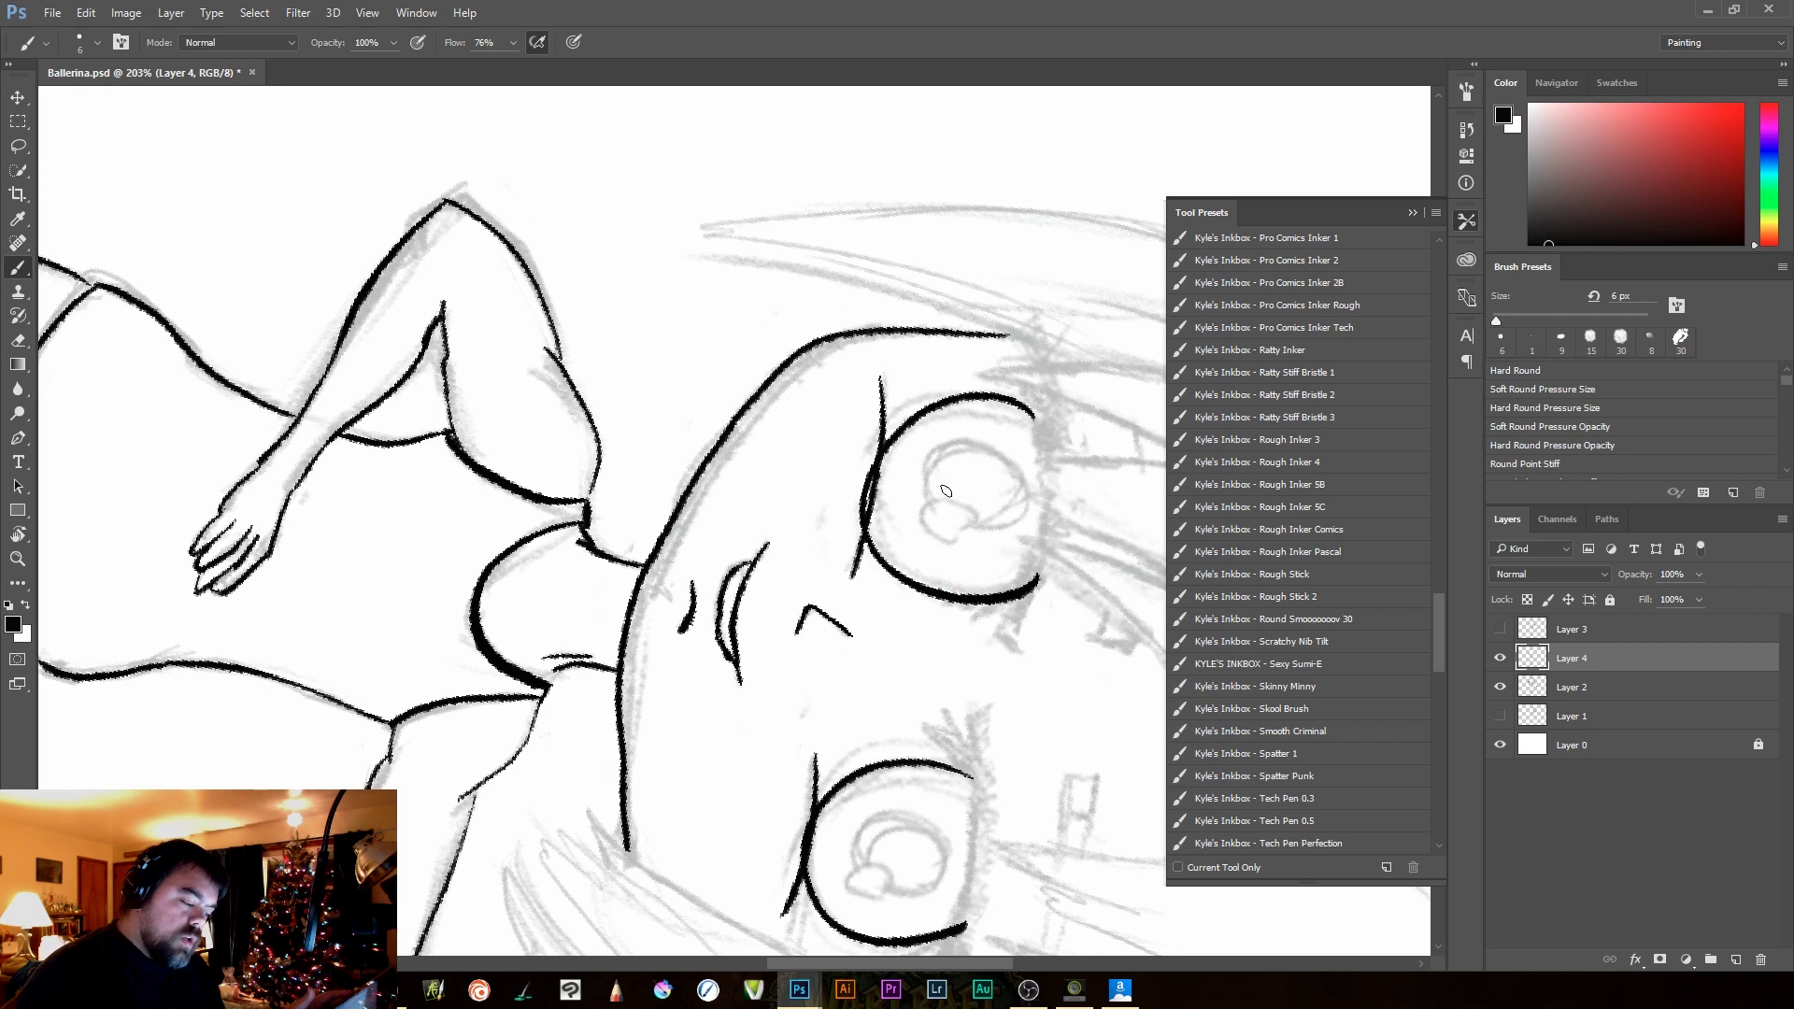
mouse_move(931, 502)
mouse_down()
mouse_move(958, 441)
mouse_move(1026, 495)
mouse_move(968, 529)
mouse_move(1011, 527)
mouse_move(966, 535)
mouse_up()
key(ctrl+z)
key(ctrl+z)
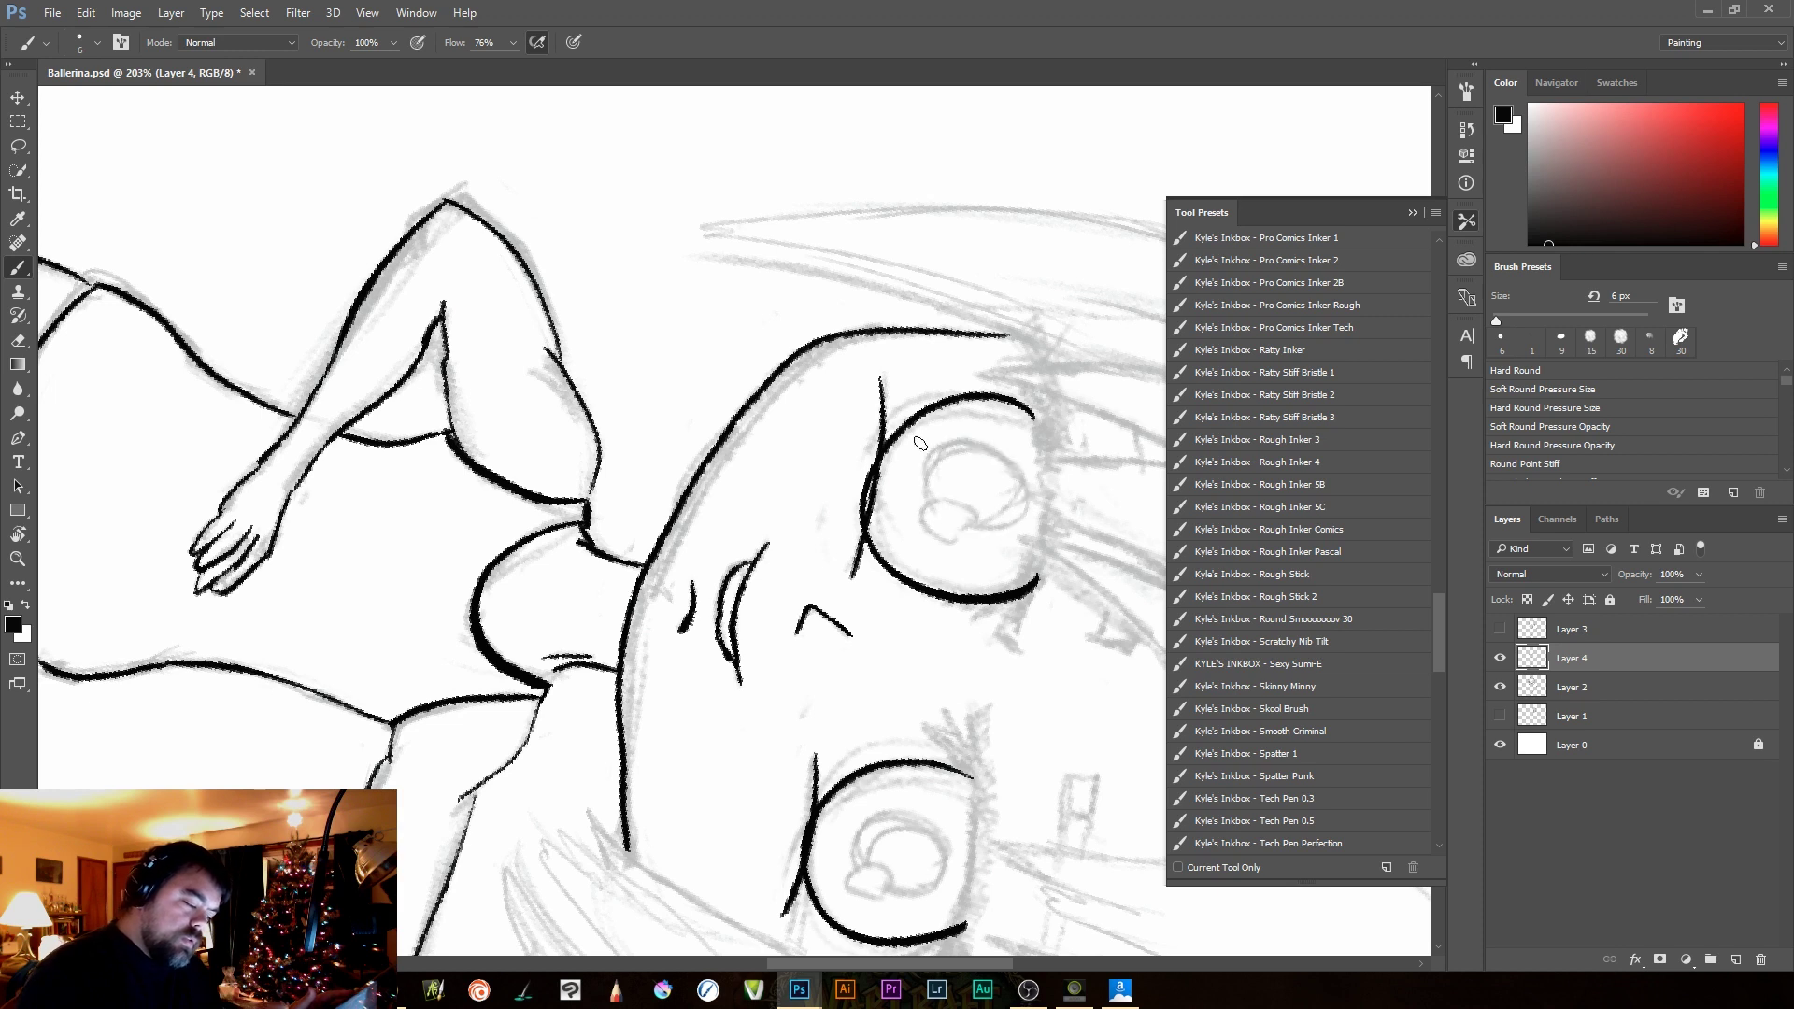
mouse_move(933, 500)
mouse_down()
mouse_move(964, 446)
mouse_move(940, 526)
mouse_move(1026, 484)
mouse_move(977, 534)
mouse_move(1023, 481)
mouse_move(927, 506)
mouse_up()
key(ctrl+z)
key(ctrl+z)
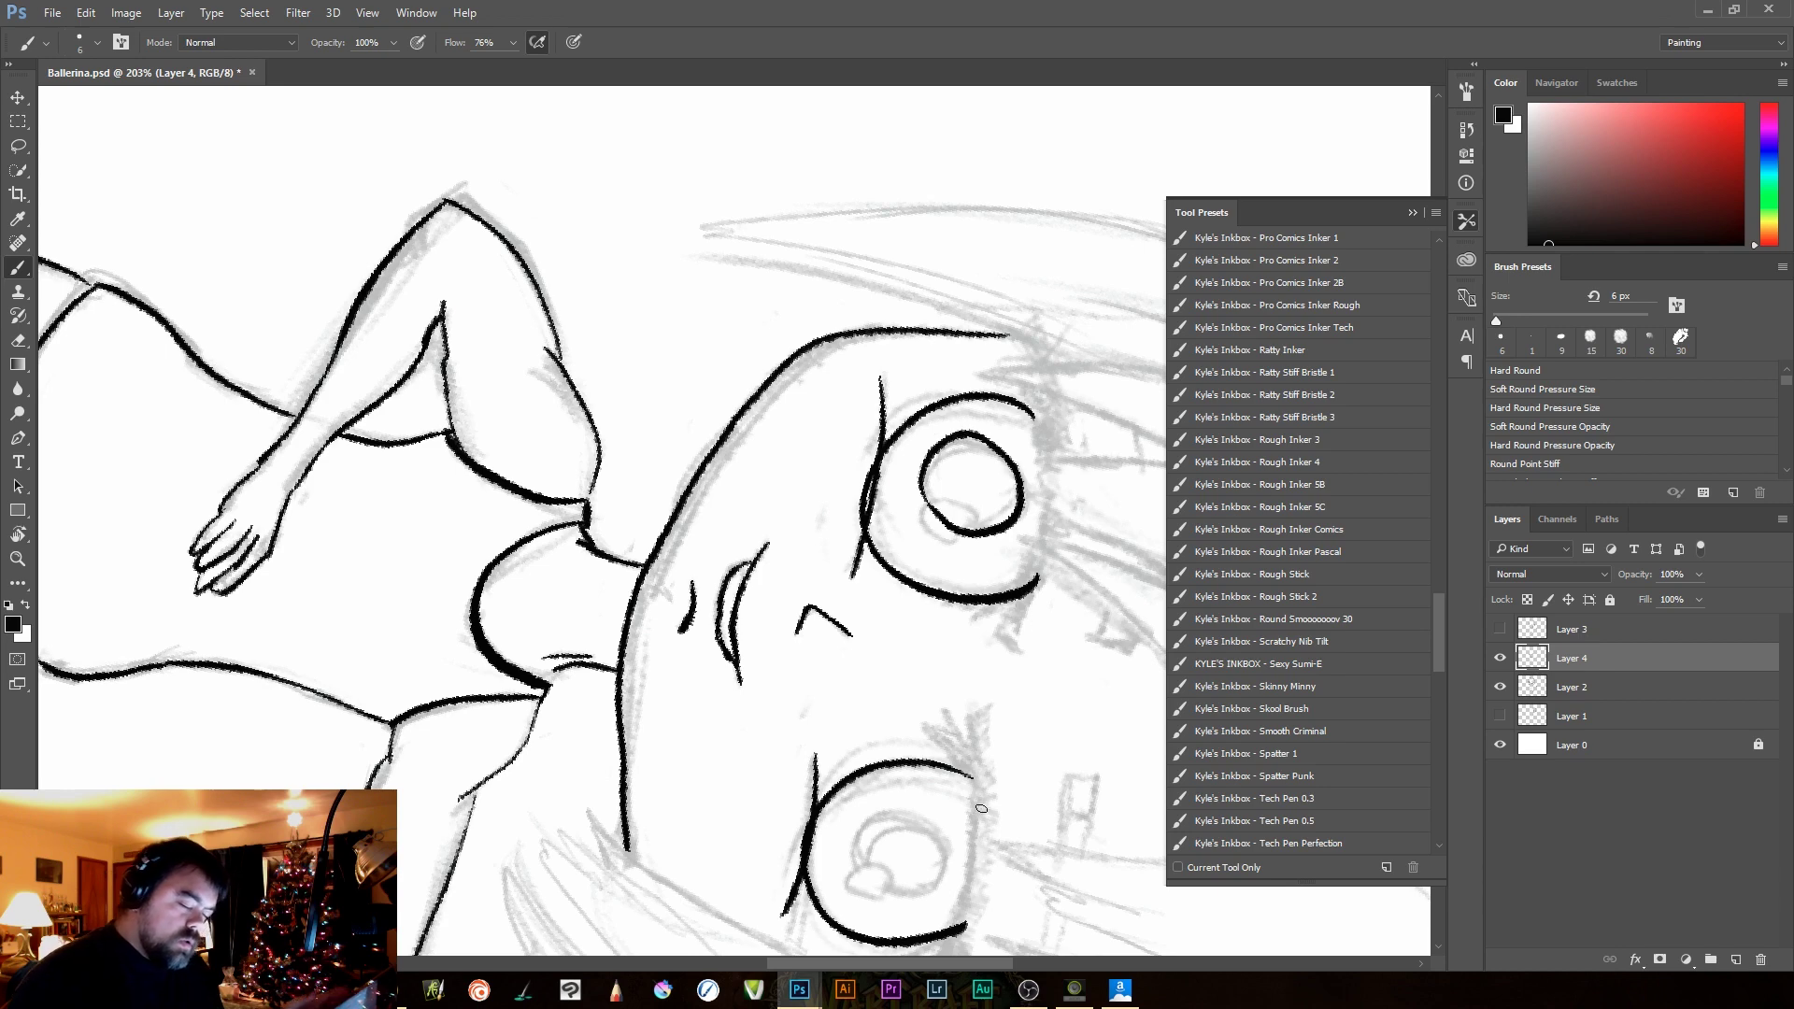
Ink the round iris inside the eye on the outstretched-arm side, redoing uneven attempts
mouse_move(993, 785)
mouse_down()
mouse_move(1049, 583)
mouse_move(925, 616)
mouse_move(977, 611)
mouse_move(911, 663)
mouse_move(995, 622)
mouse_move(943, 696)
mouse_move(967, 607)
mouse_up()
key(ctrl+z)
Add a small round highlight circle at the lower edge of each iris, redoing uneven attempts
key(ctrl+z)
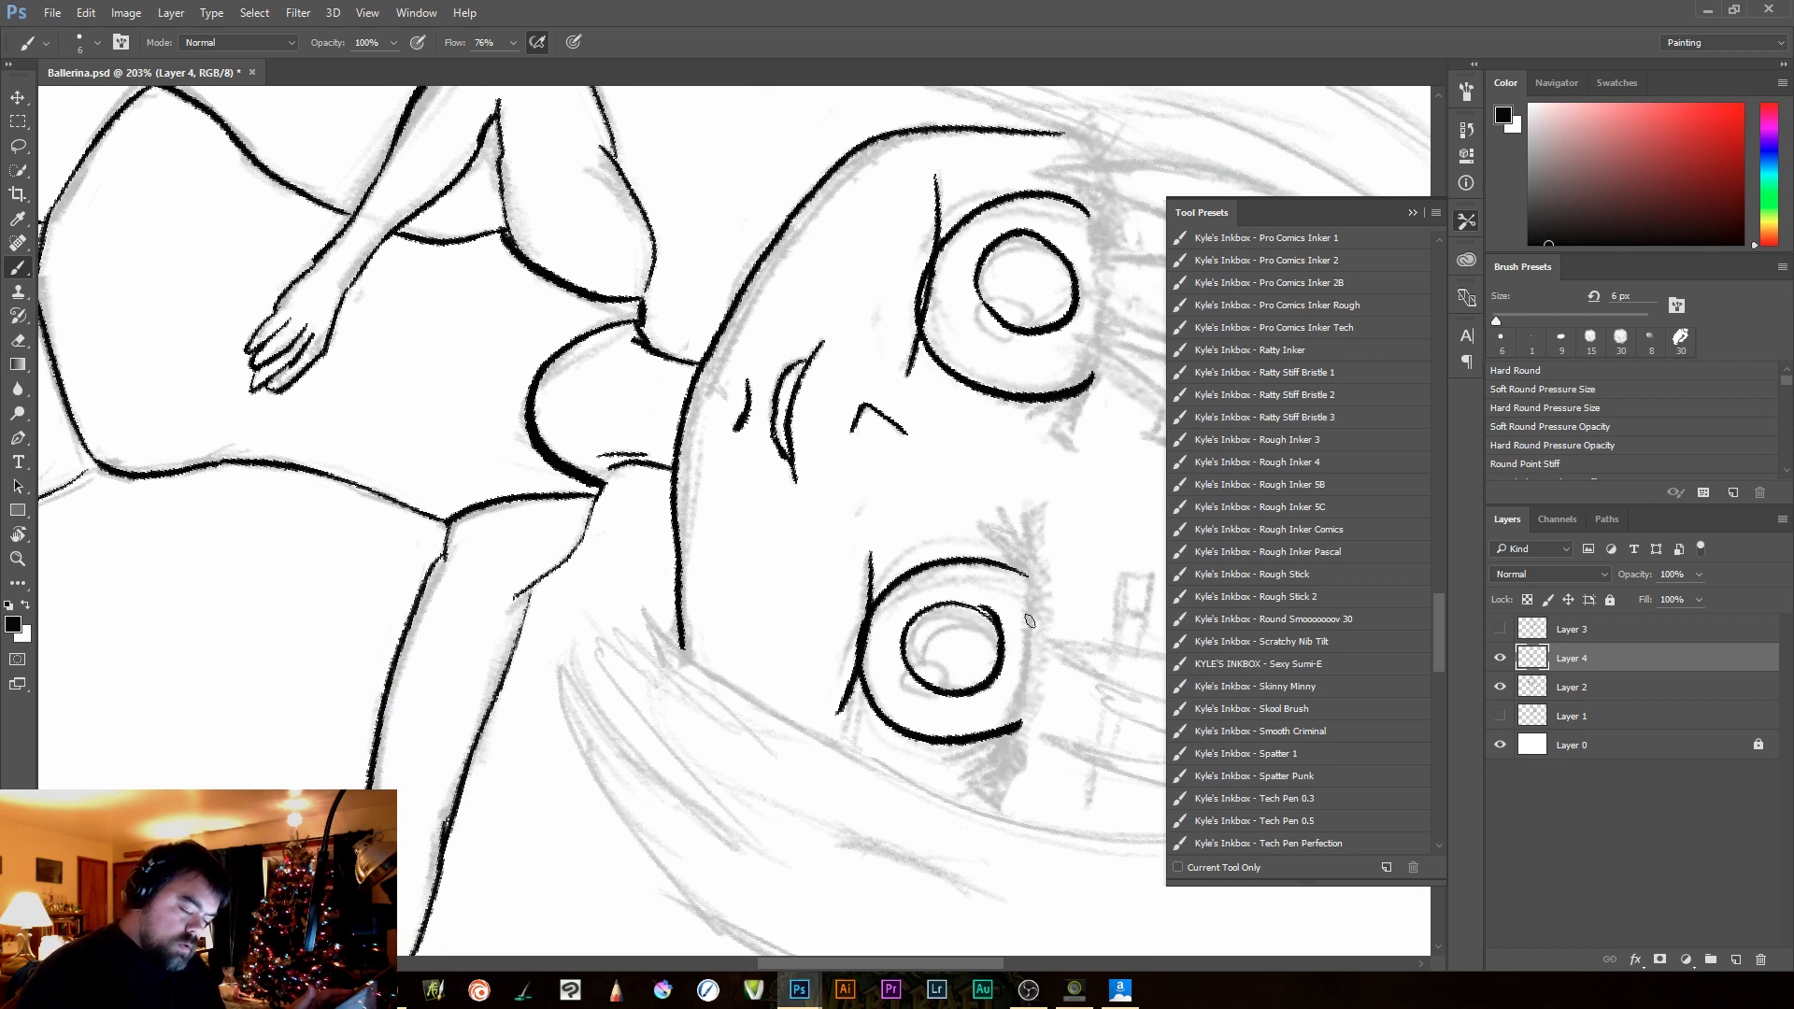
mouse_move(978, 320)
mouse_down()
mouse_move(1019, 292)
mouse_move(998, 344)
mouse_move(1011, 310)
mouse_up()
key(ctrl+z)
key(ctrl+z)
drag(934, 665, 932, 669)
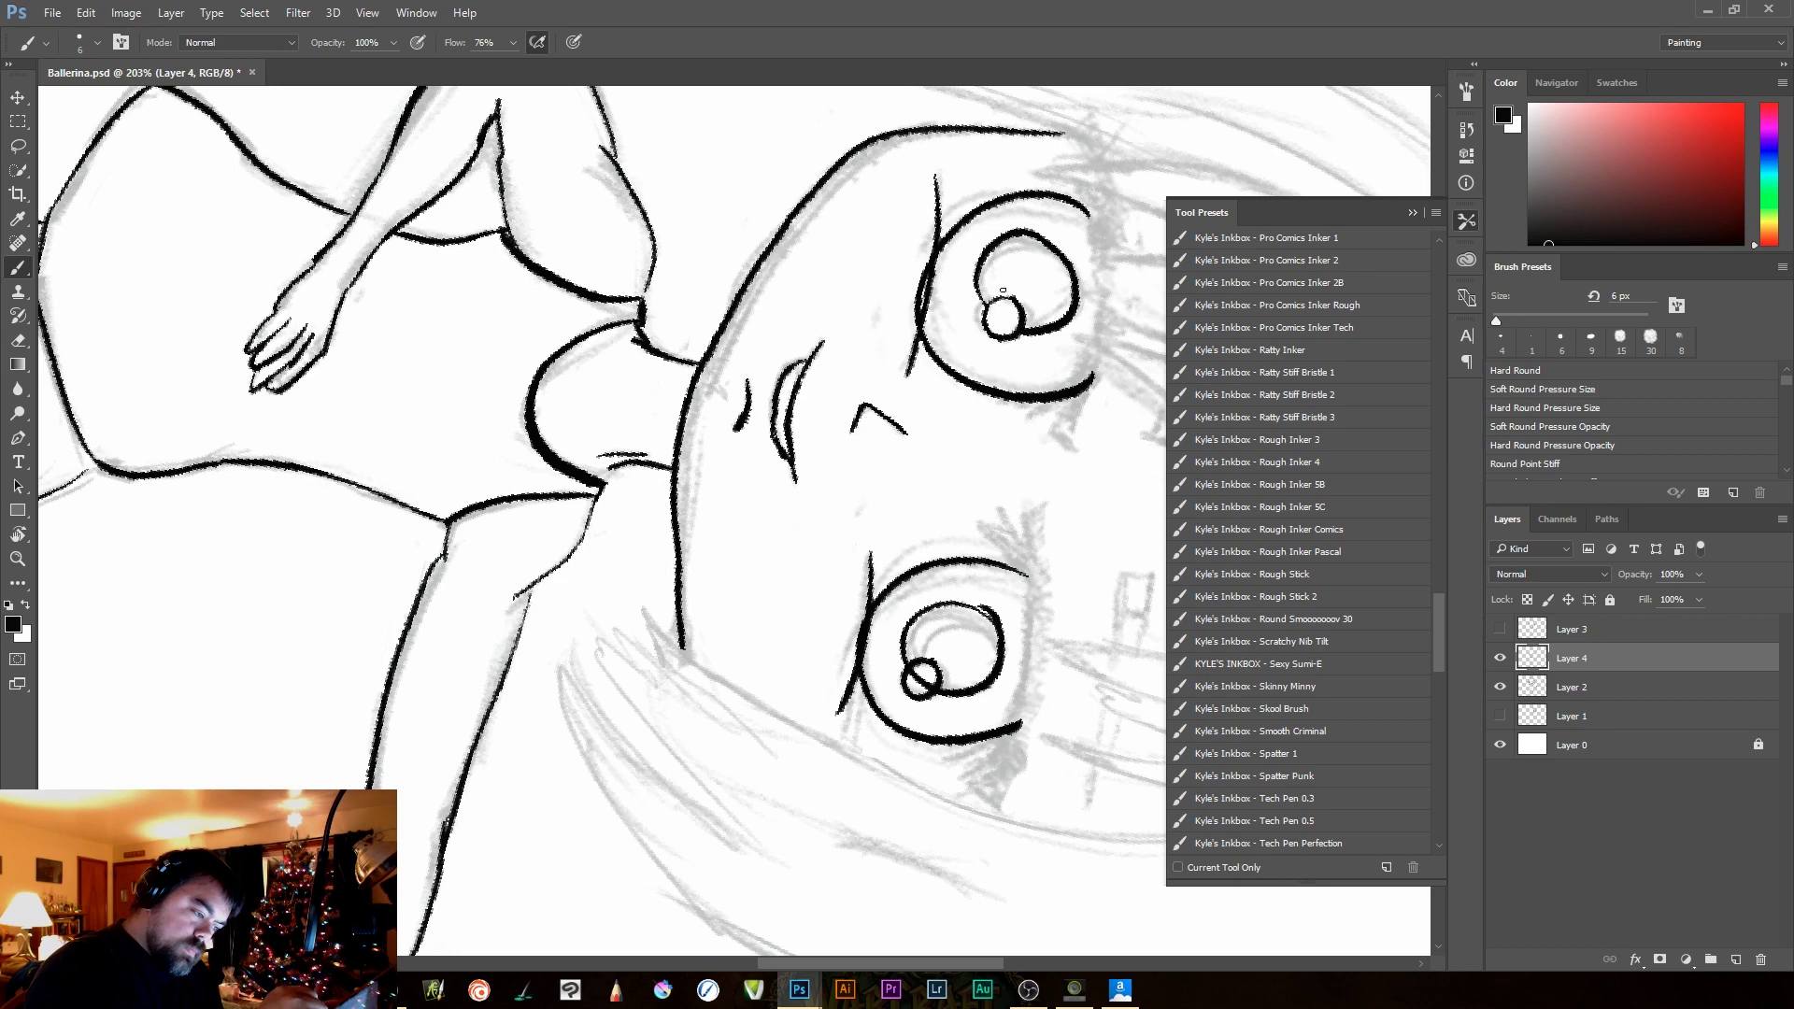
Ink the upper lash line across the top of each eye, redoing the one on the outstretched-arm side
drag(1054, 780, 872, 702)
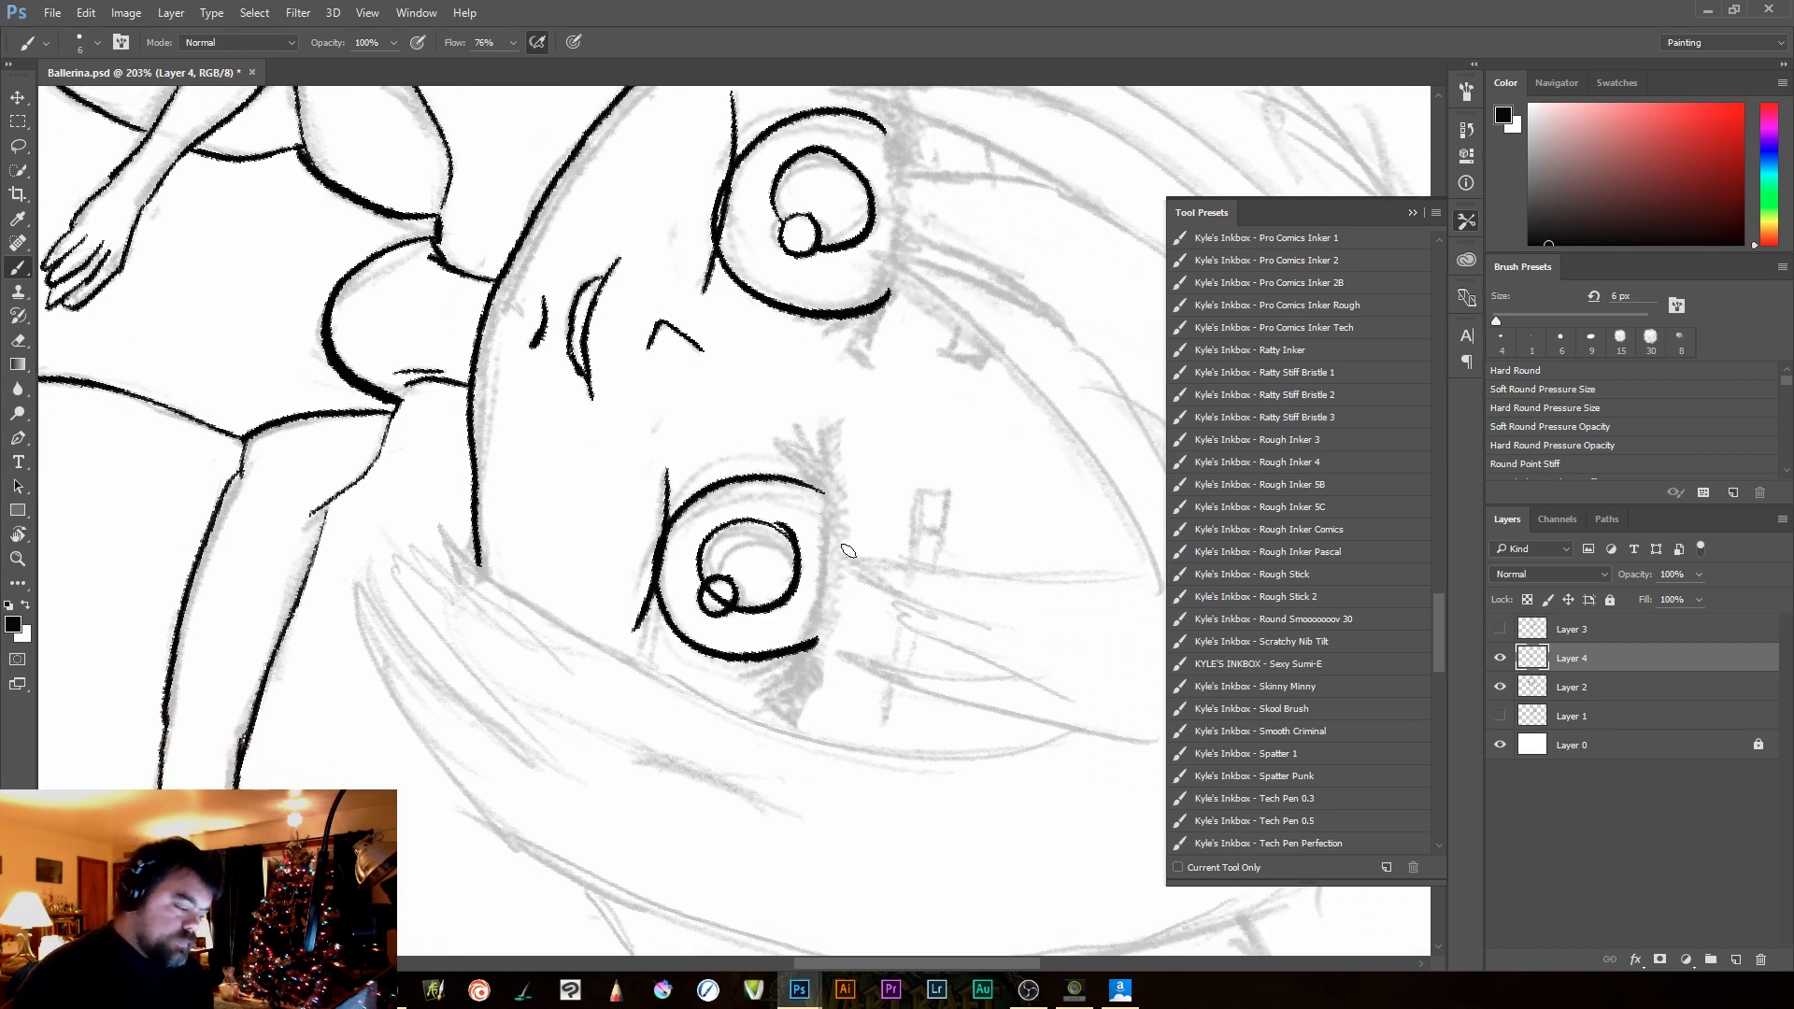
drag(828, 470, 772, 696)
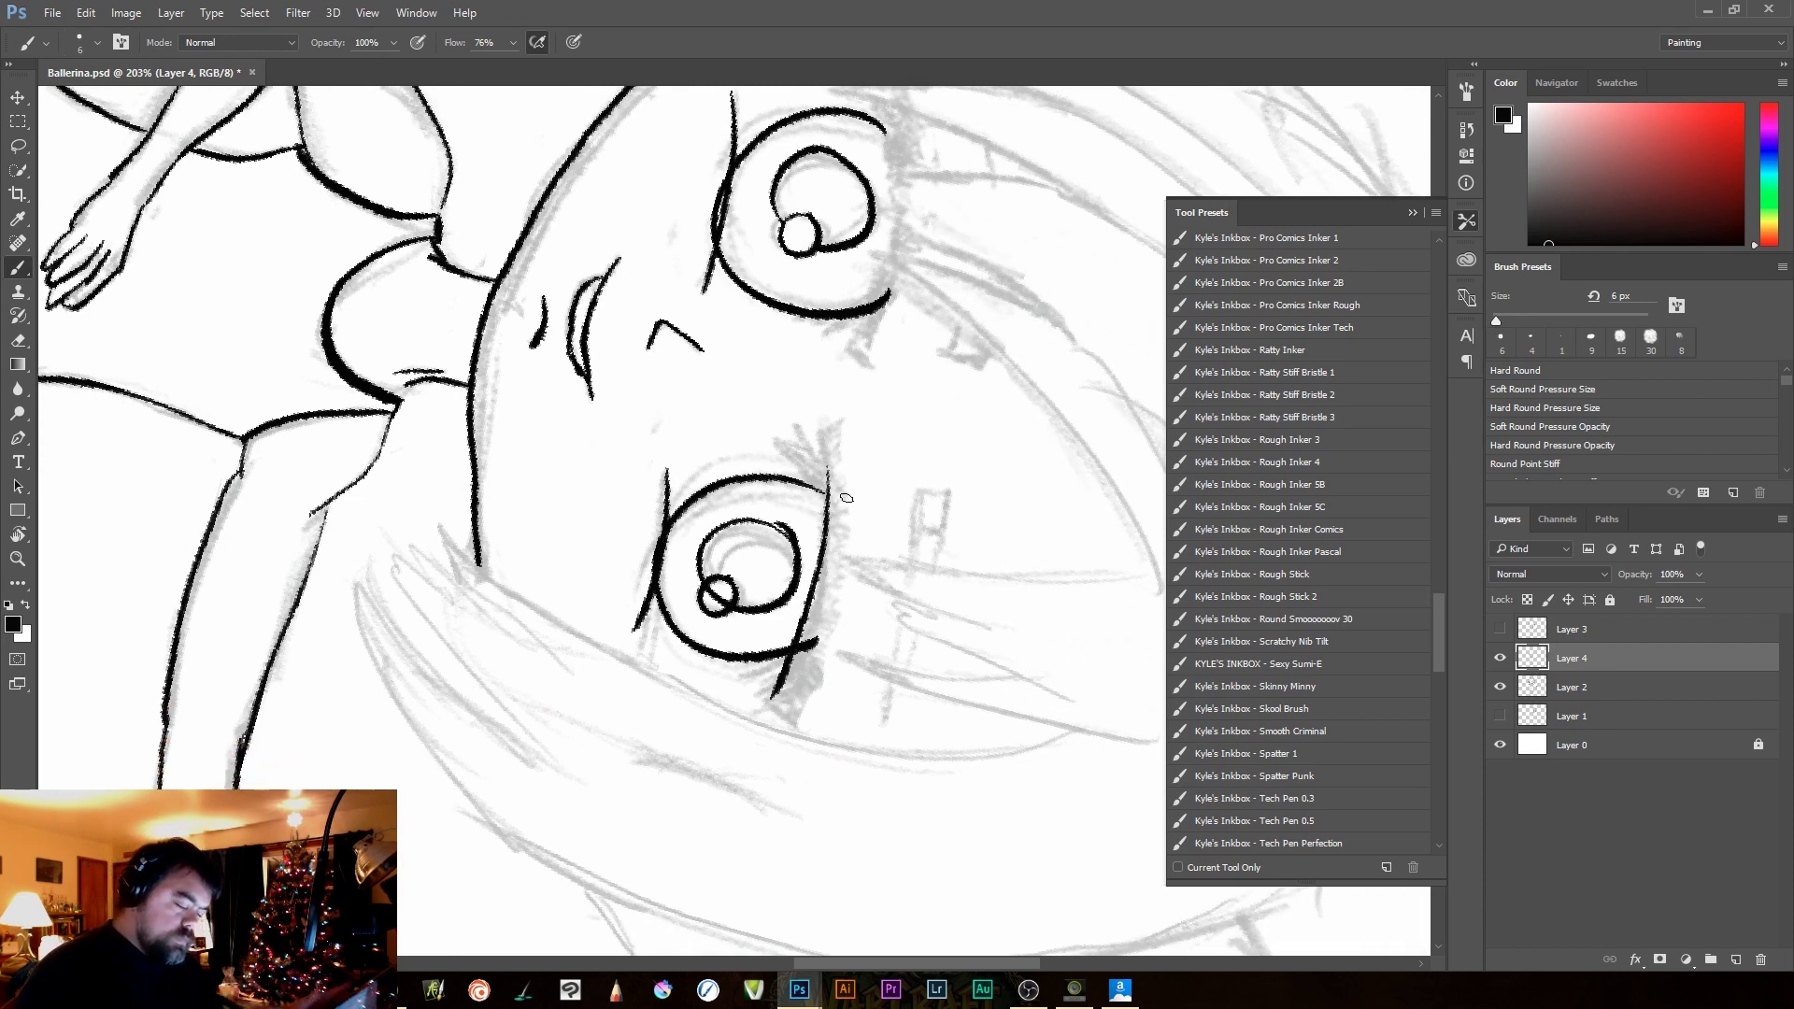
key(ctrl+z)
mouse_move(826, 447)
mouse_down()
mouse_move(828, 582)
mouse_move(789, 705)
mouse_up()
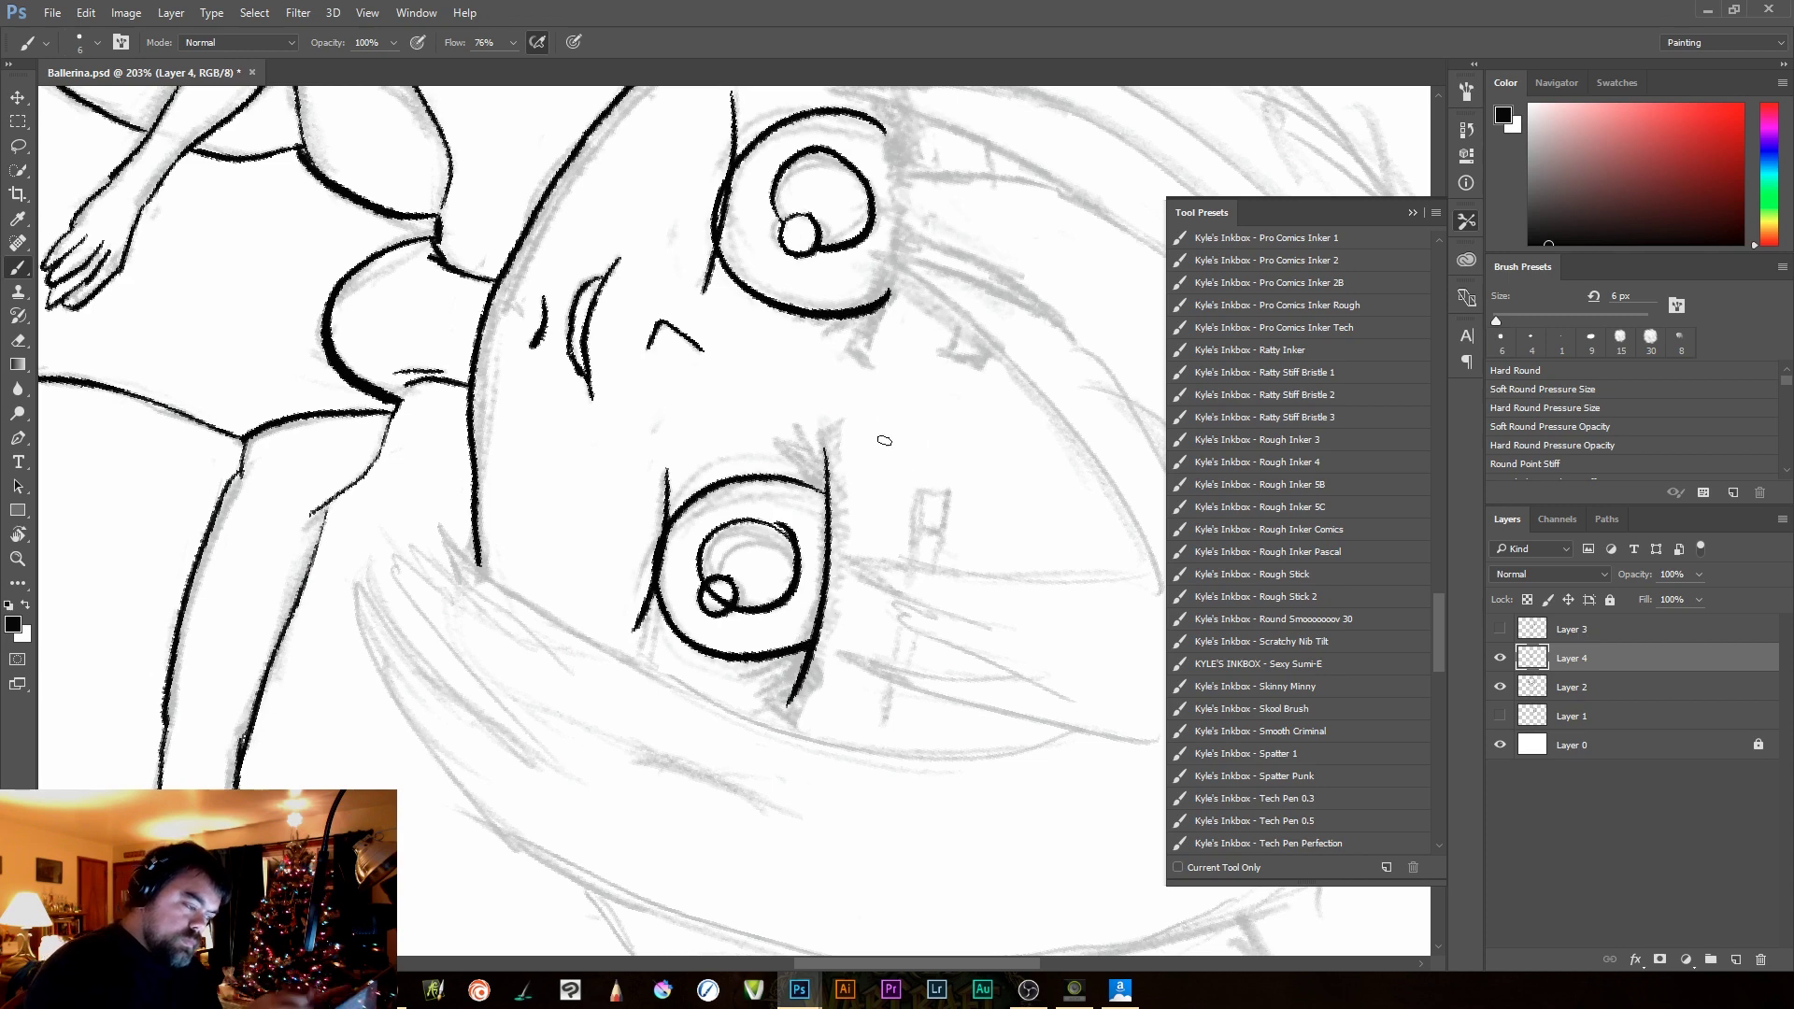
drag(903, 489, 841, 638)
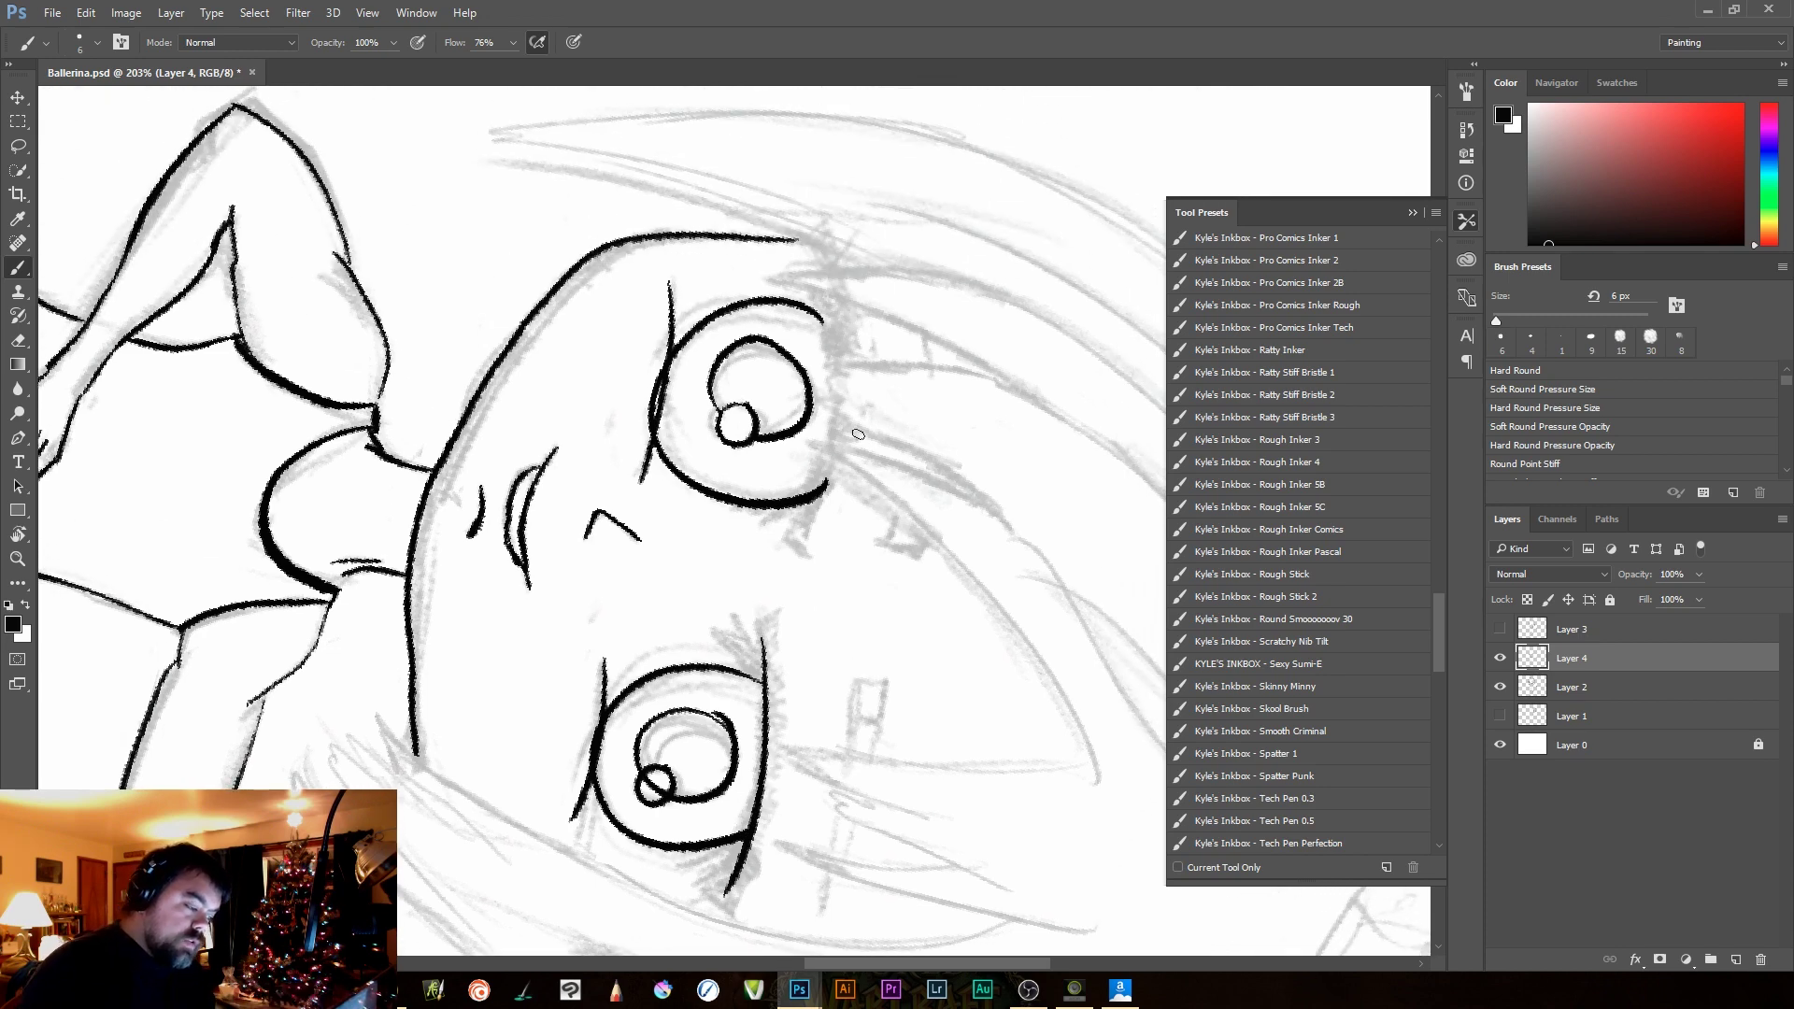
drag(829, 252, 799, 542)
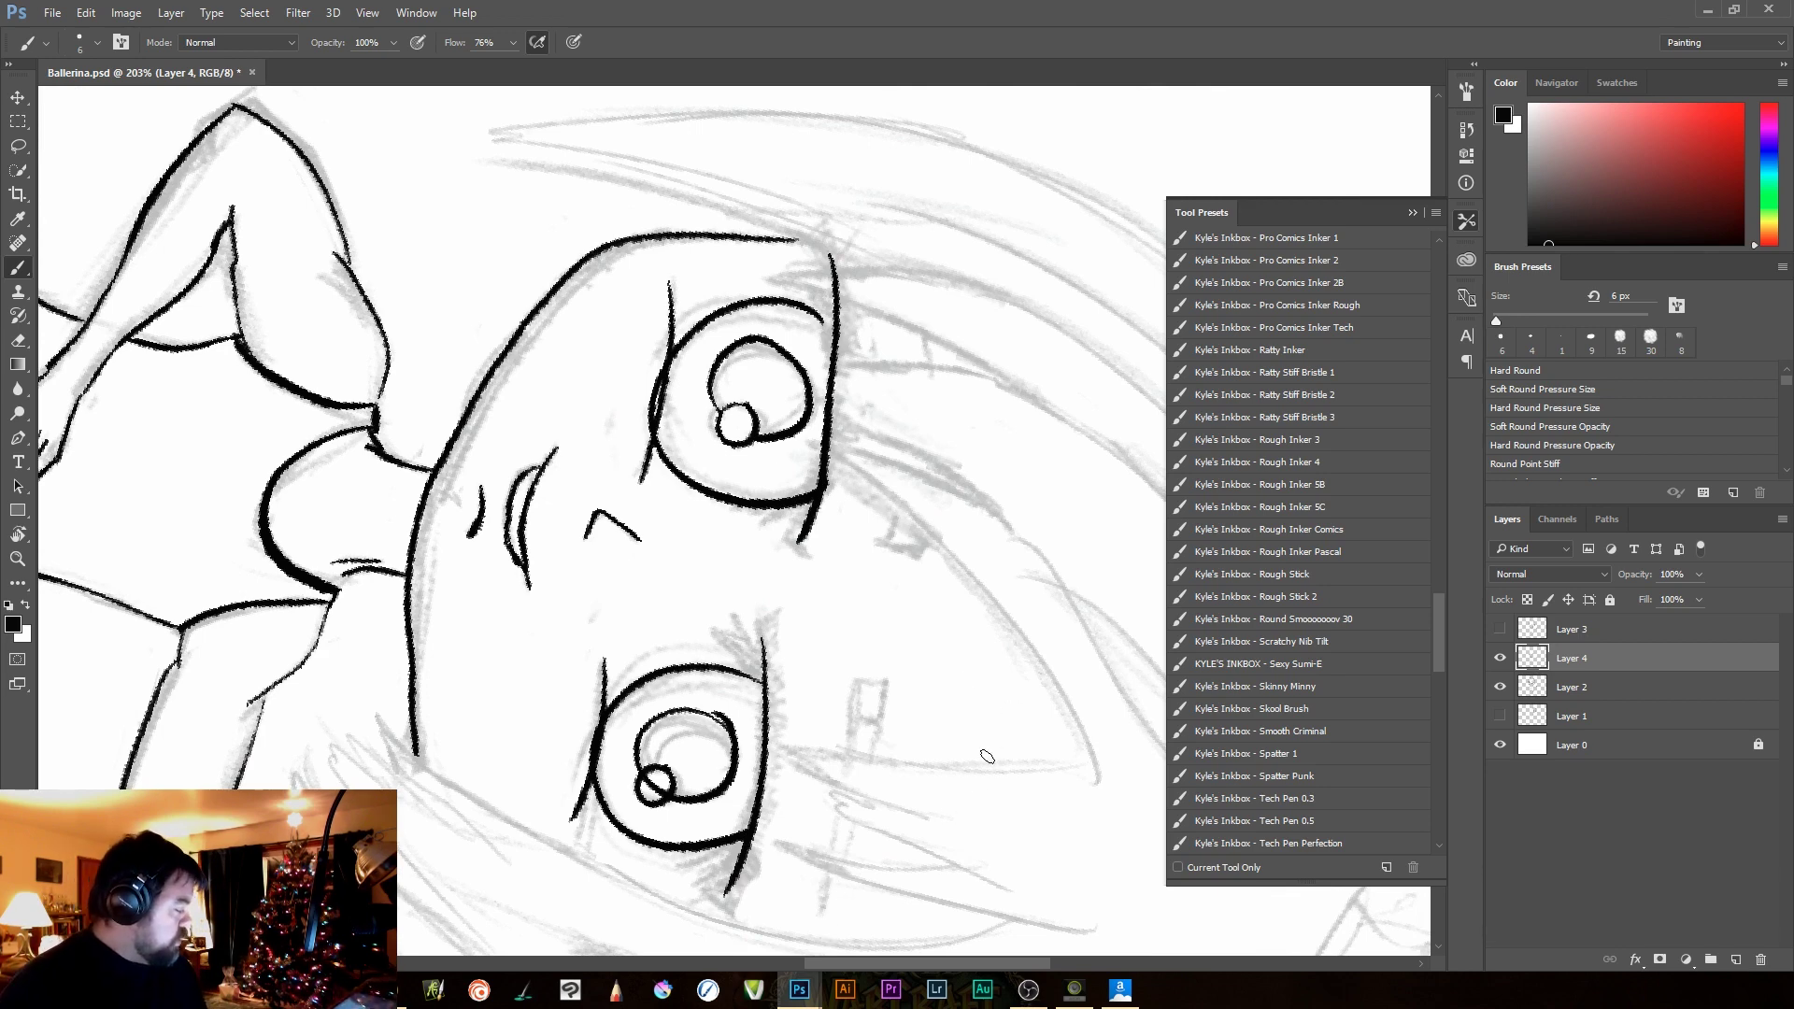
Ink the long central bang lock as two curves sweeping from the hair parting to a point over the bent-arm-side eye, redoing its inner edge
key(r)
mouse_move(988, 756)
mouse_down()
mouse_move(976, 539)
mouse_move(864, 432)
mouse_move(791, 420)
mouse_up()
key(space)
drag(844, 584, 831, 769)
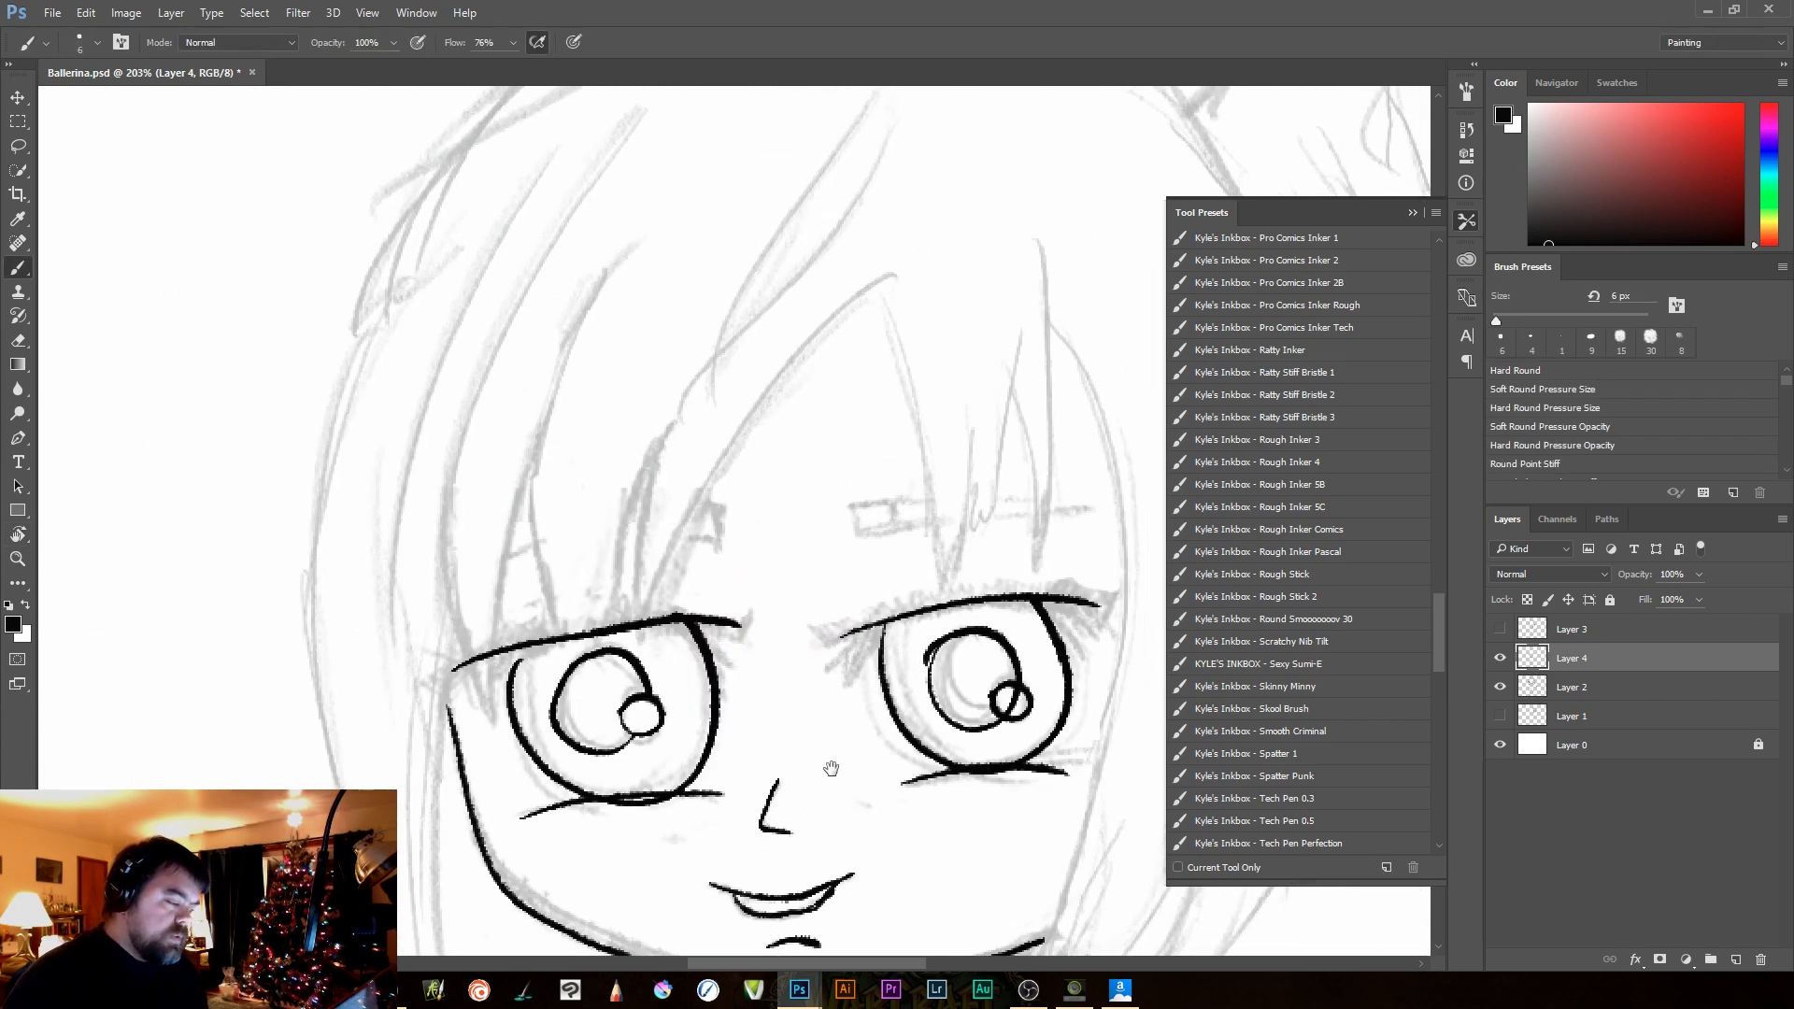
drag(894, 273, 655, 657)
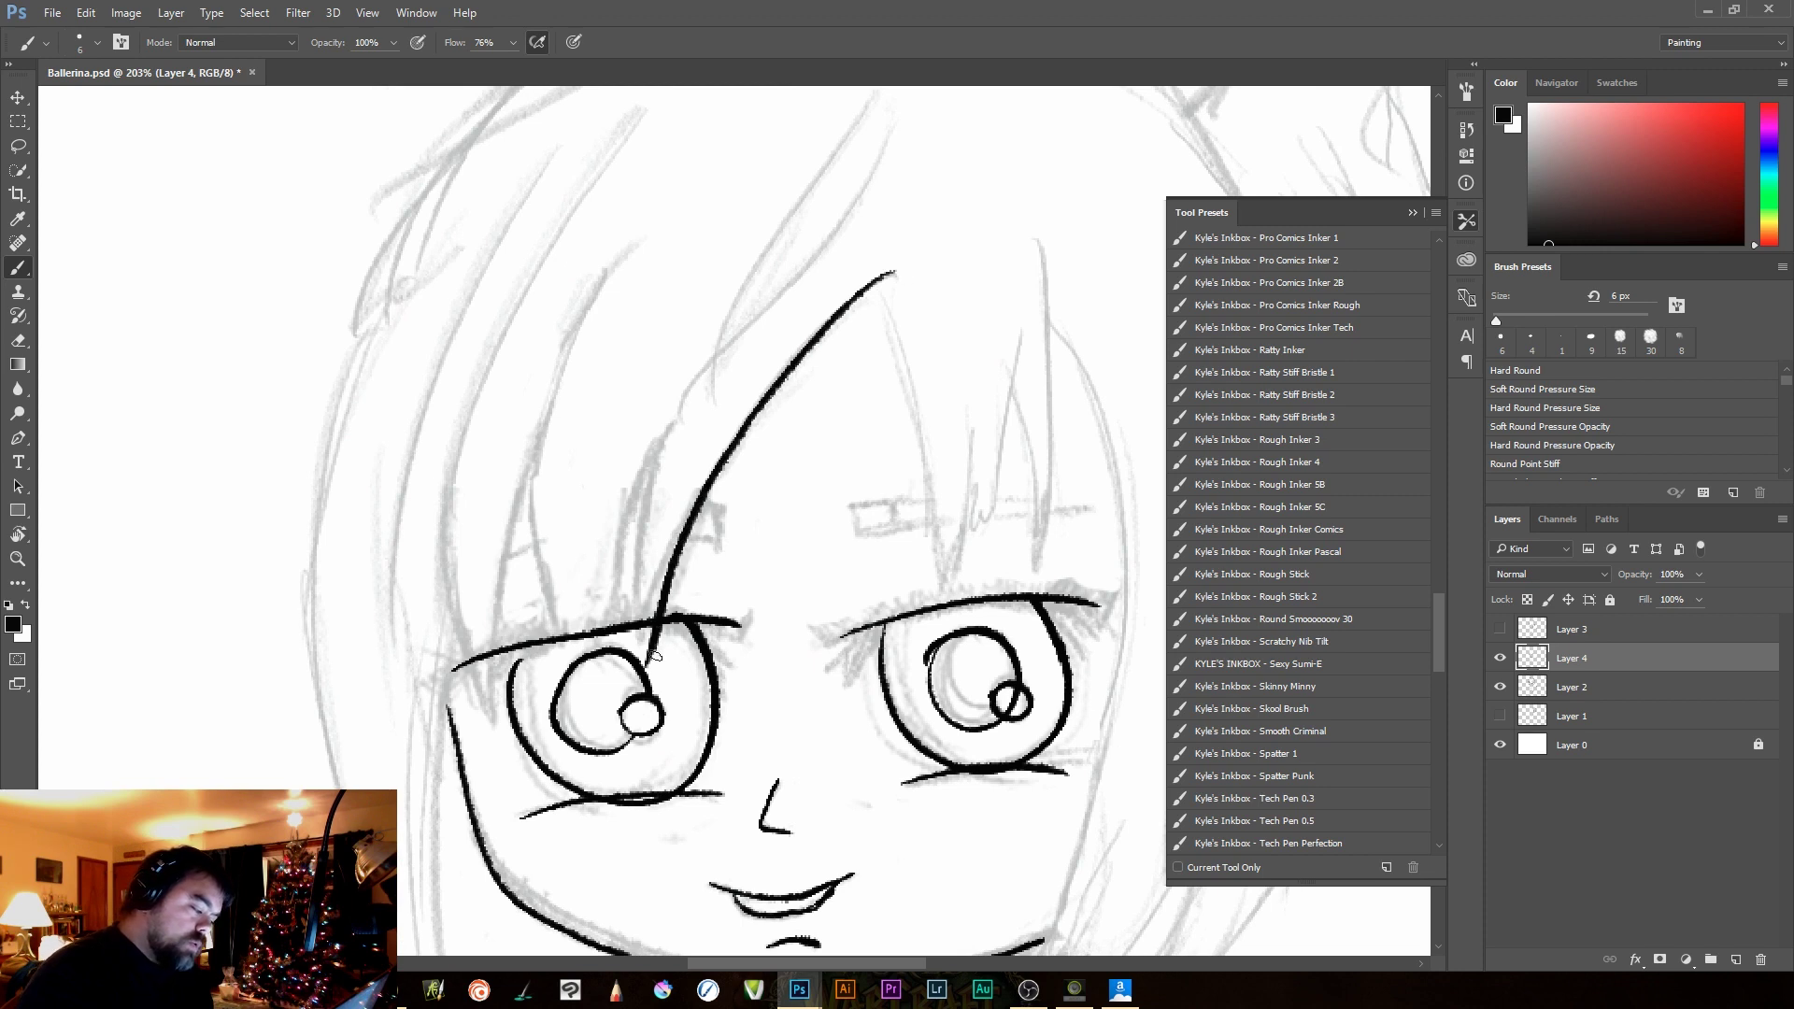
key(ctrl+z)
mouse_move(894, 273)
mouse_down()
mouse_move(844, 318)
mouse_move(654, 616)
mouse_up()
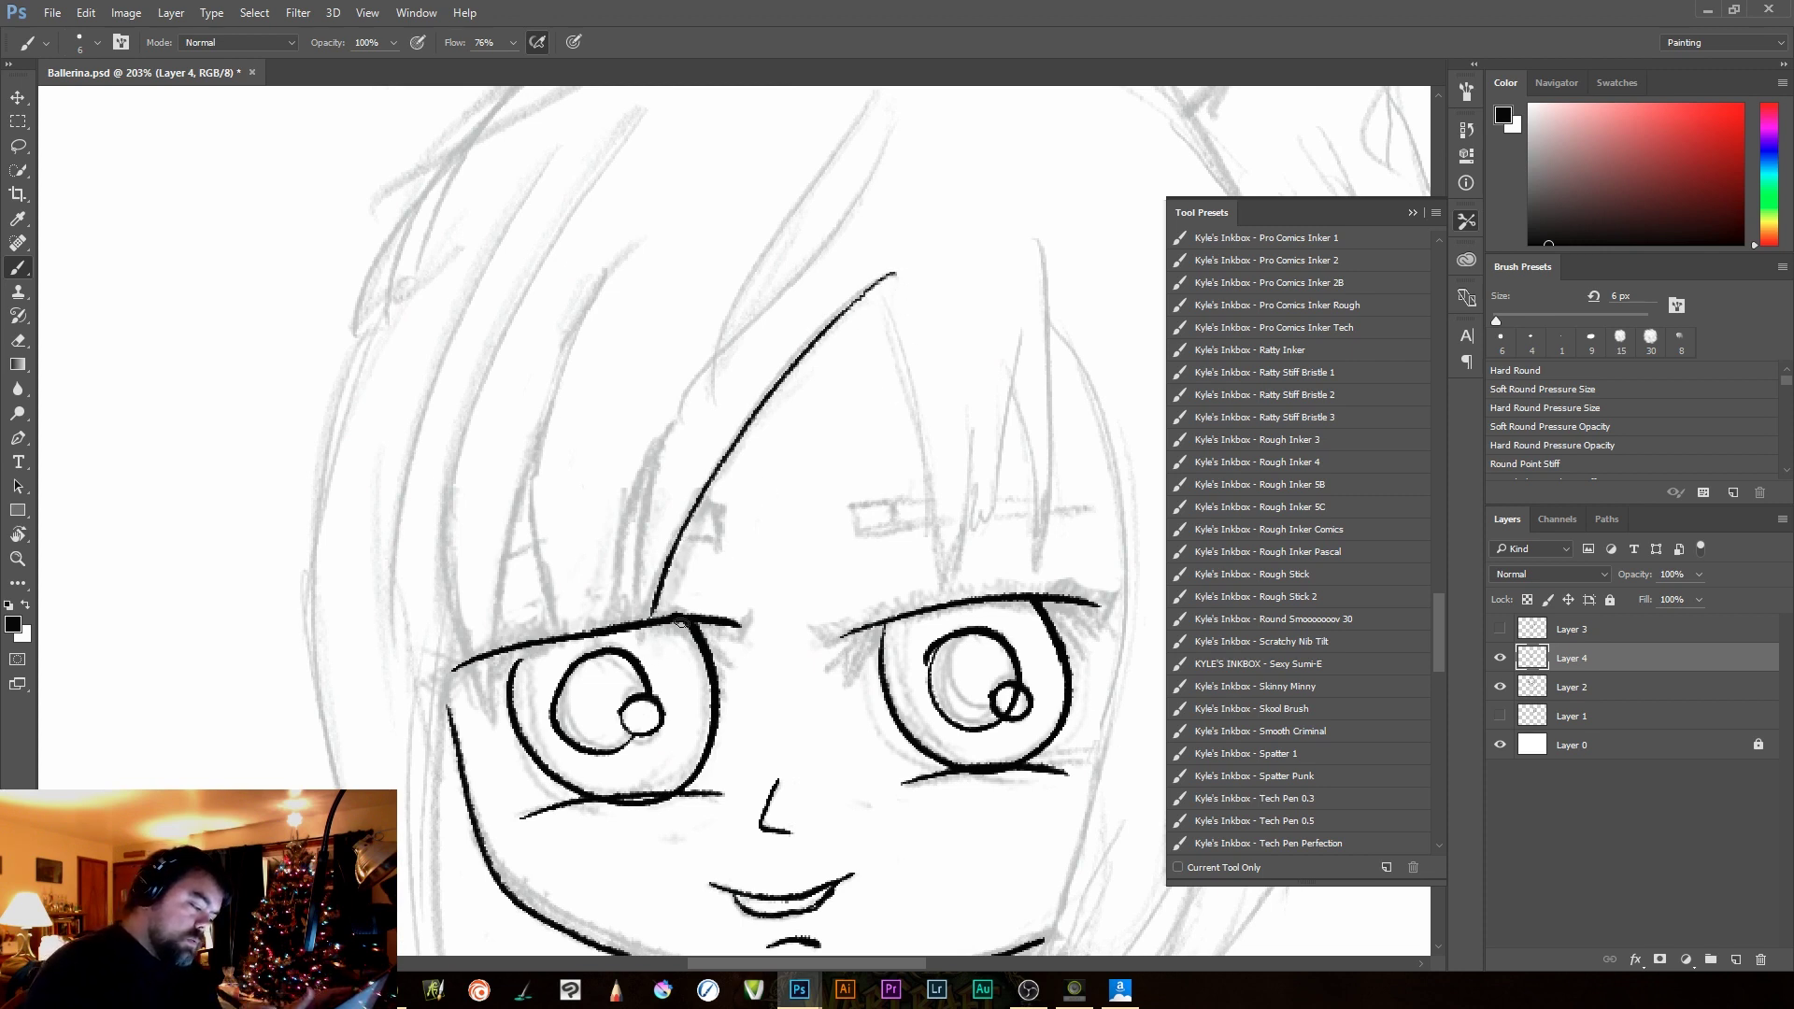
key(ctrl+z)
mouse_move(897, 271)
mouse_down()
mouse_move(757, 427)
mouse_move(643, 677)
mouse_up()
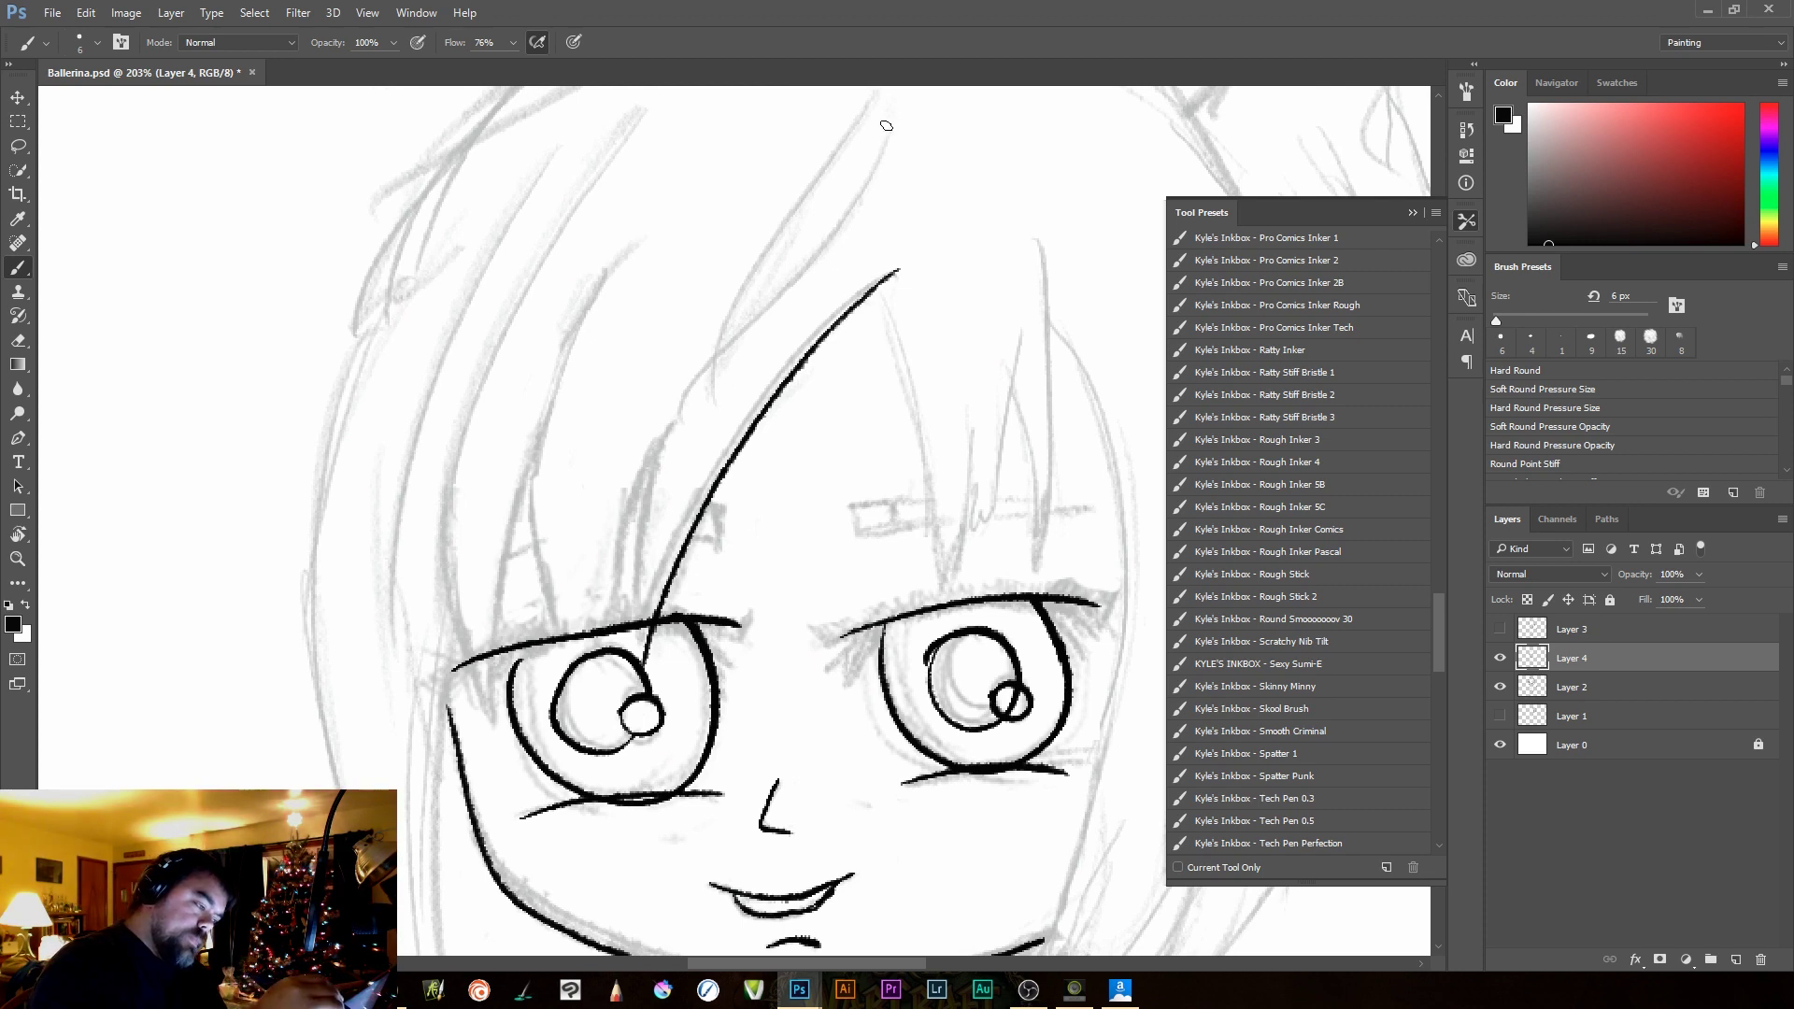
mouse_move(860, 124)
mouse_down()
mouse_move(762, 251)
mouse_move(648, 548)
mouse_move(647, 664)
mouse_up()
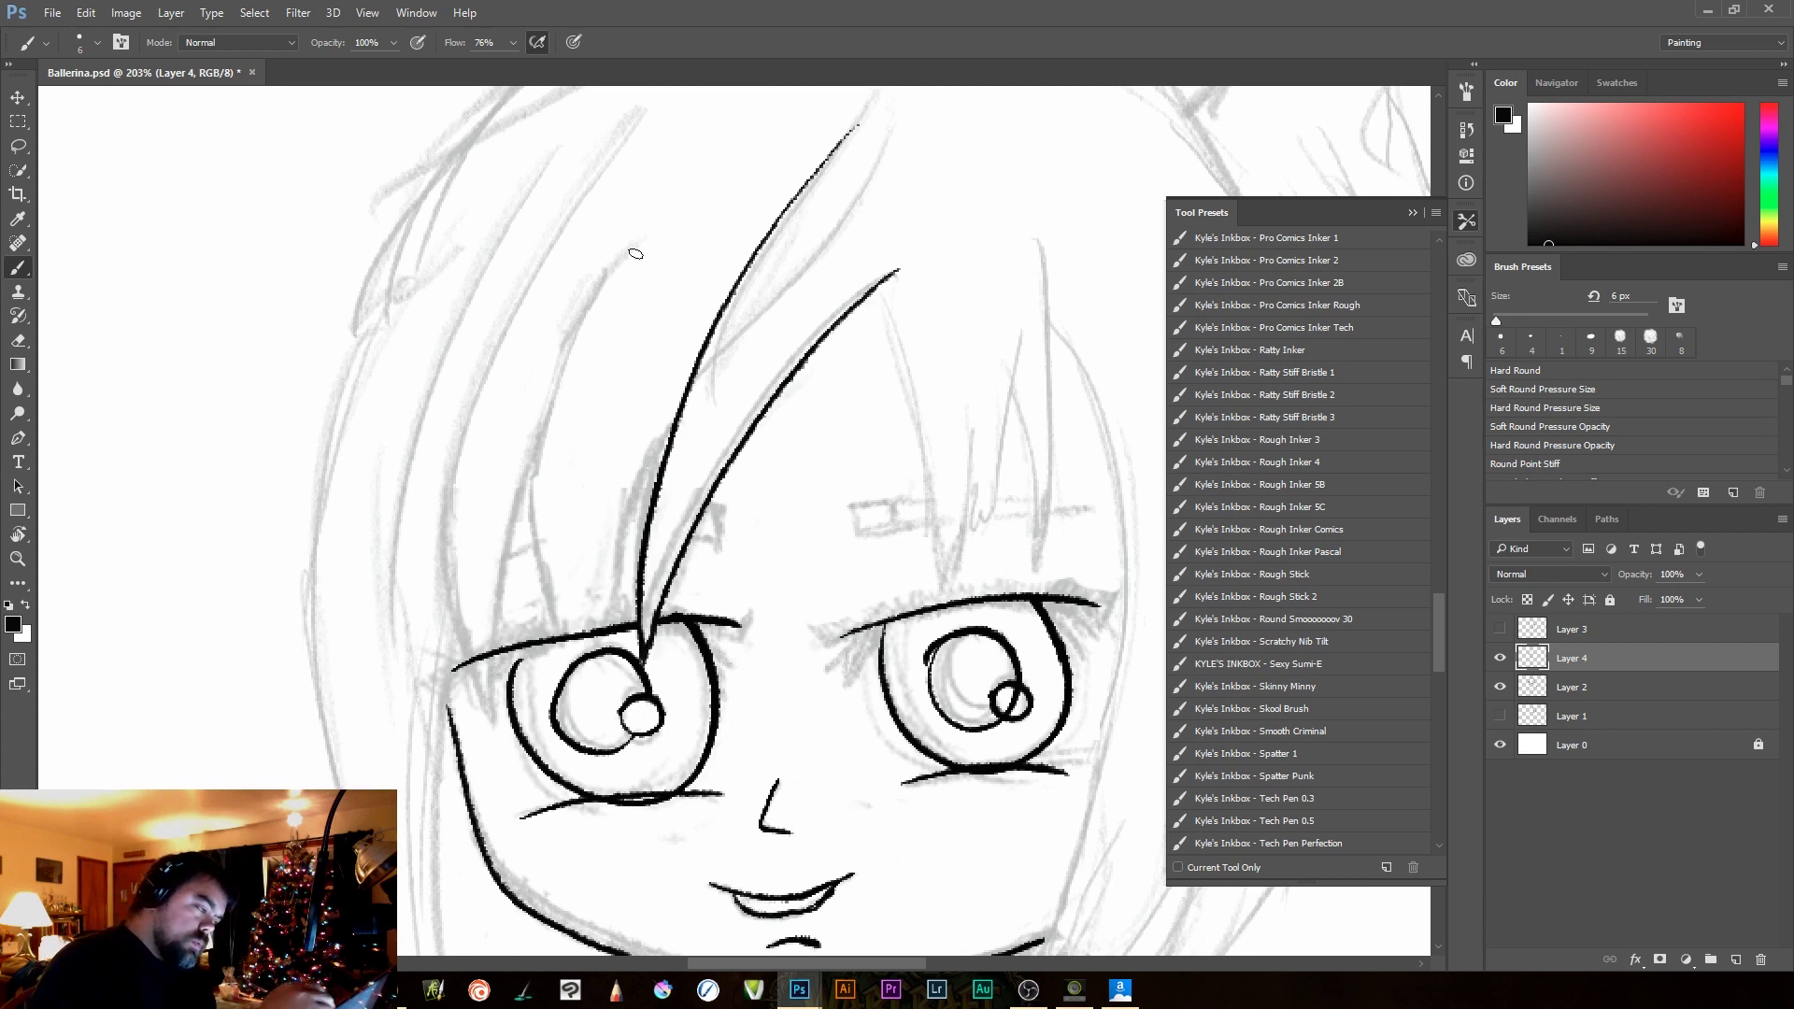
Ink the next bang strand and short jagged hair tips above the bent-arm-side eye, redoing the stroke that joins them to the central lock
mouse_move(612, 271)
mouse_down()
mouse_move(577, 346)
mouse_move(568, 644)
mouse_up()
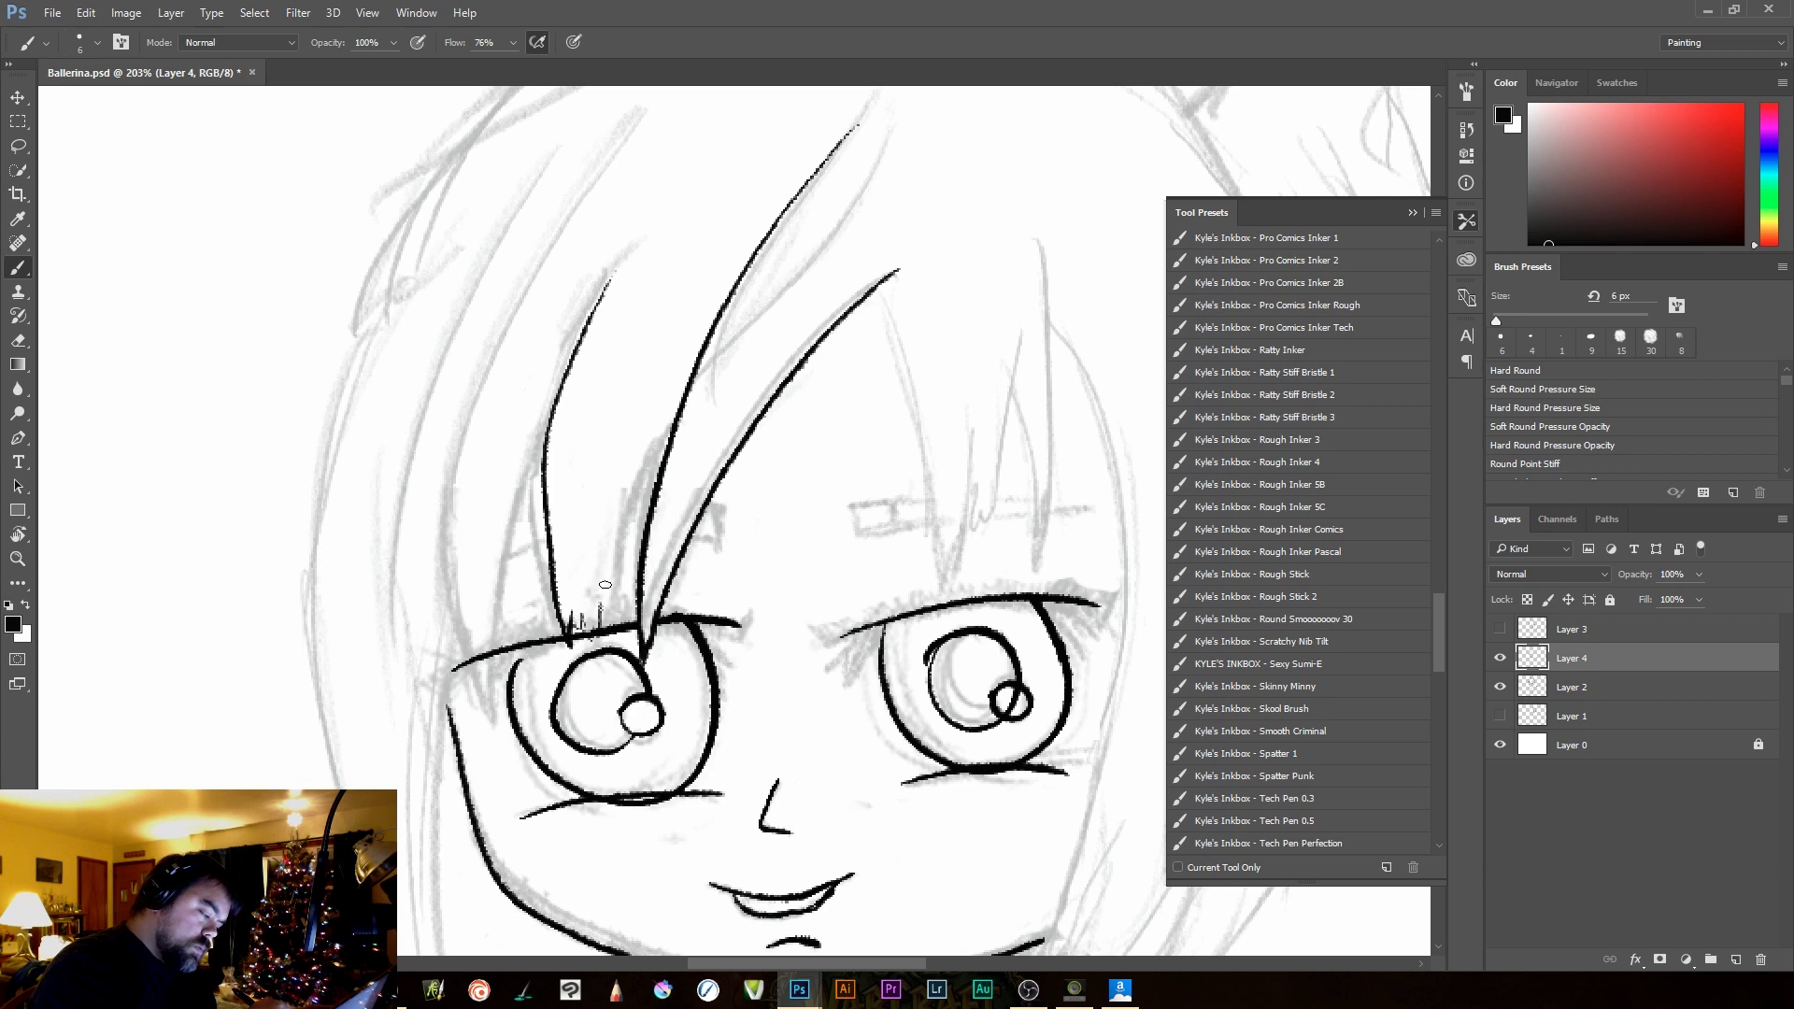
mouse_move(605, 574)
mouse_down()
mouse_move(594, 618)
mouse_move(627, 639)
mouse_move(657, 426)
mouse_up()
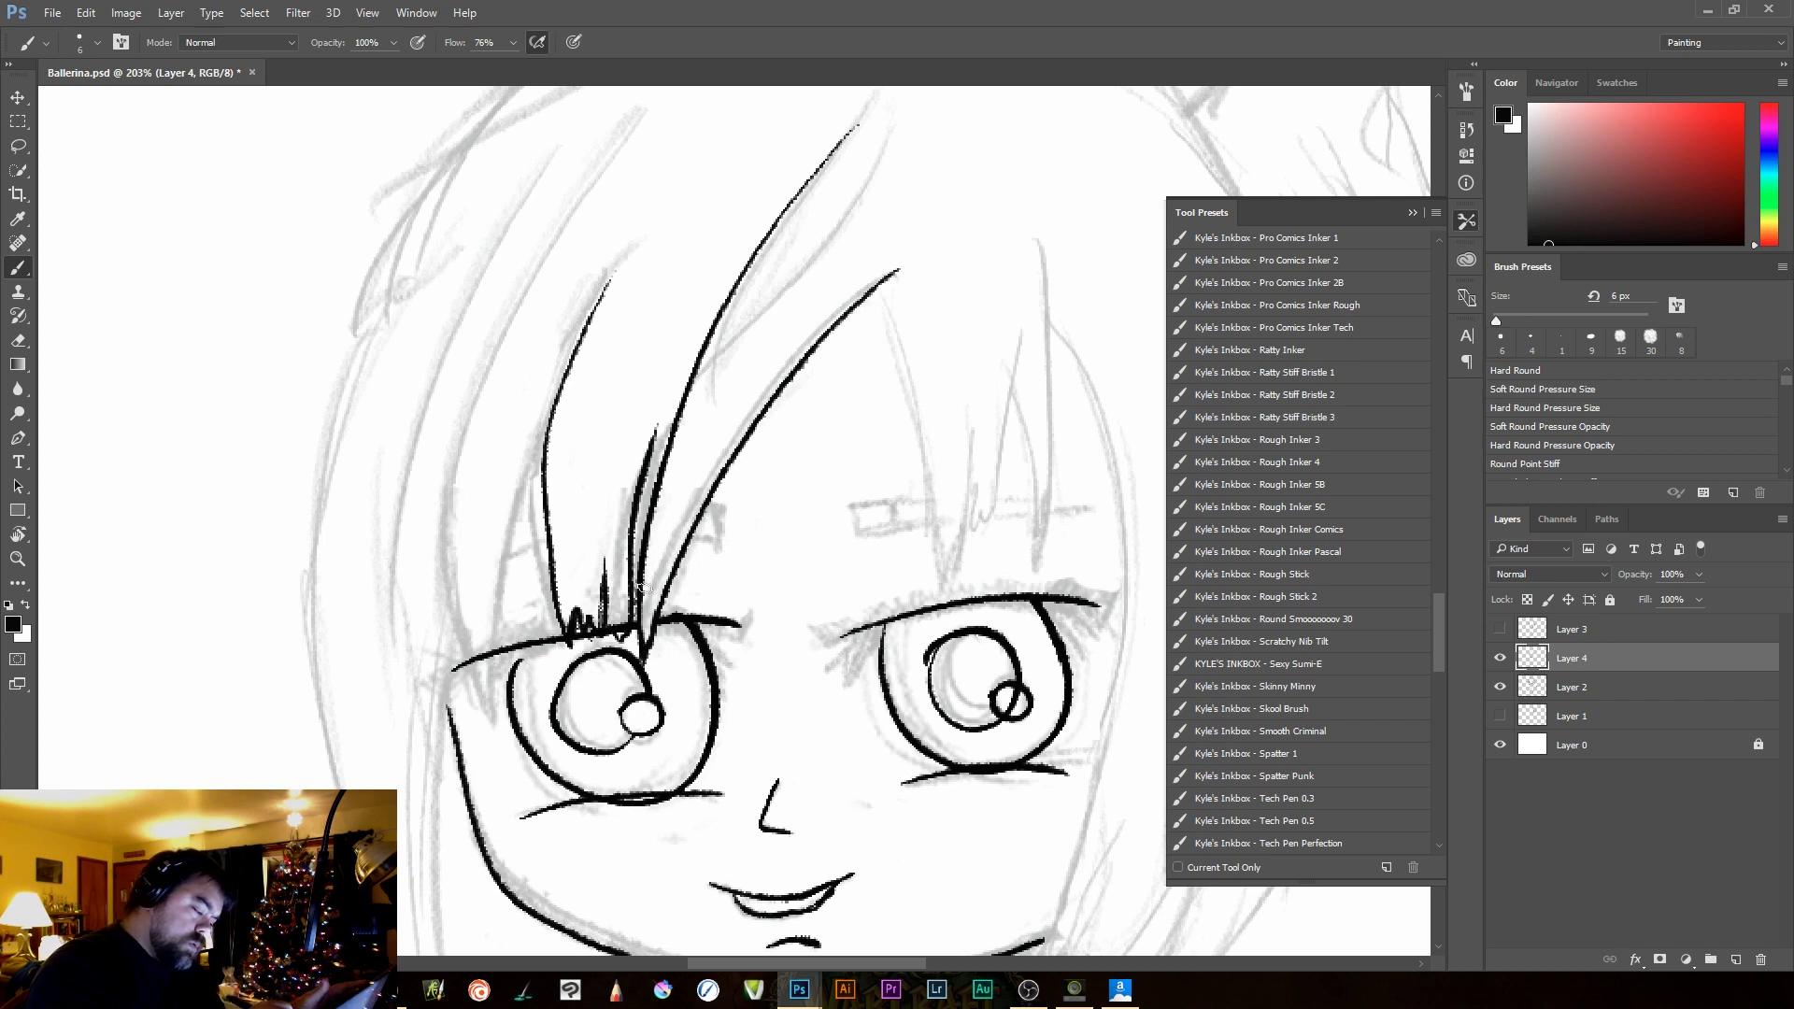
key(ctrl+z)
mouse_move(609, 598)
mouse_down()
mouse_move(622, 626)
mouse_move(635, 505)
mouse_move(696, 383)
mouse_up()
key(ctrl+z)
mouse_move(790, 210)
mouse_down()
mouse_move(707, 356)
mouse_move(632, 624)
mouse_up()
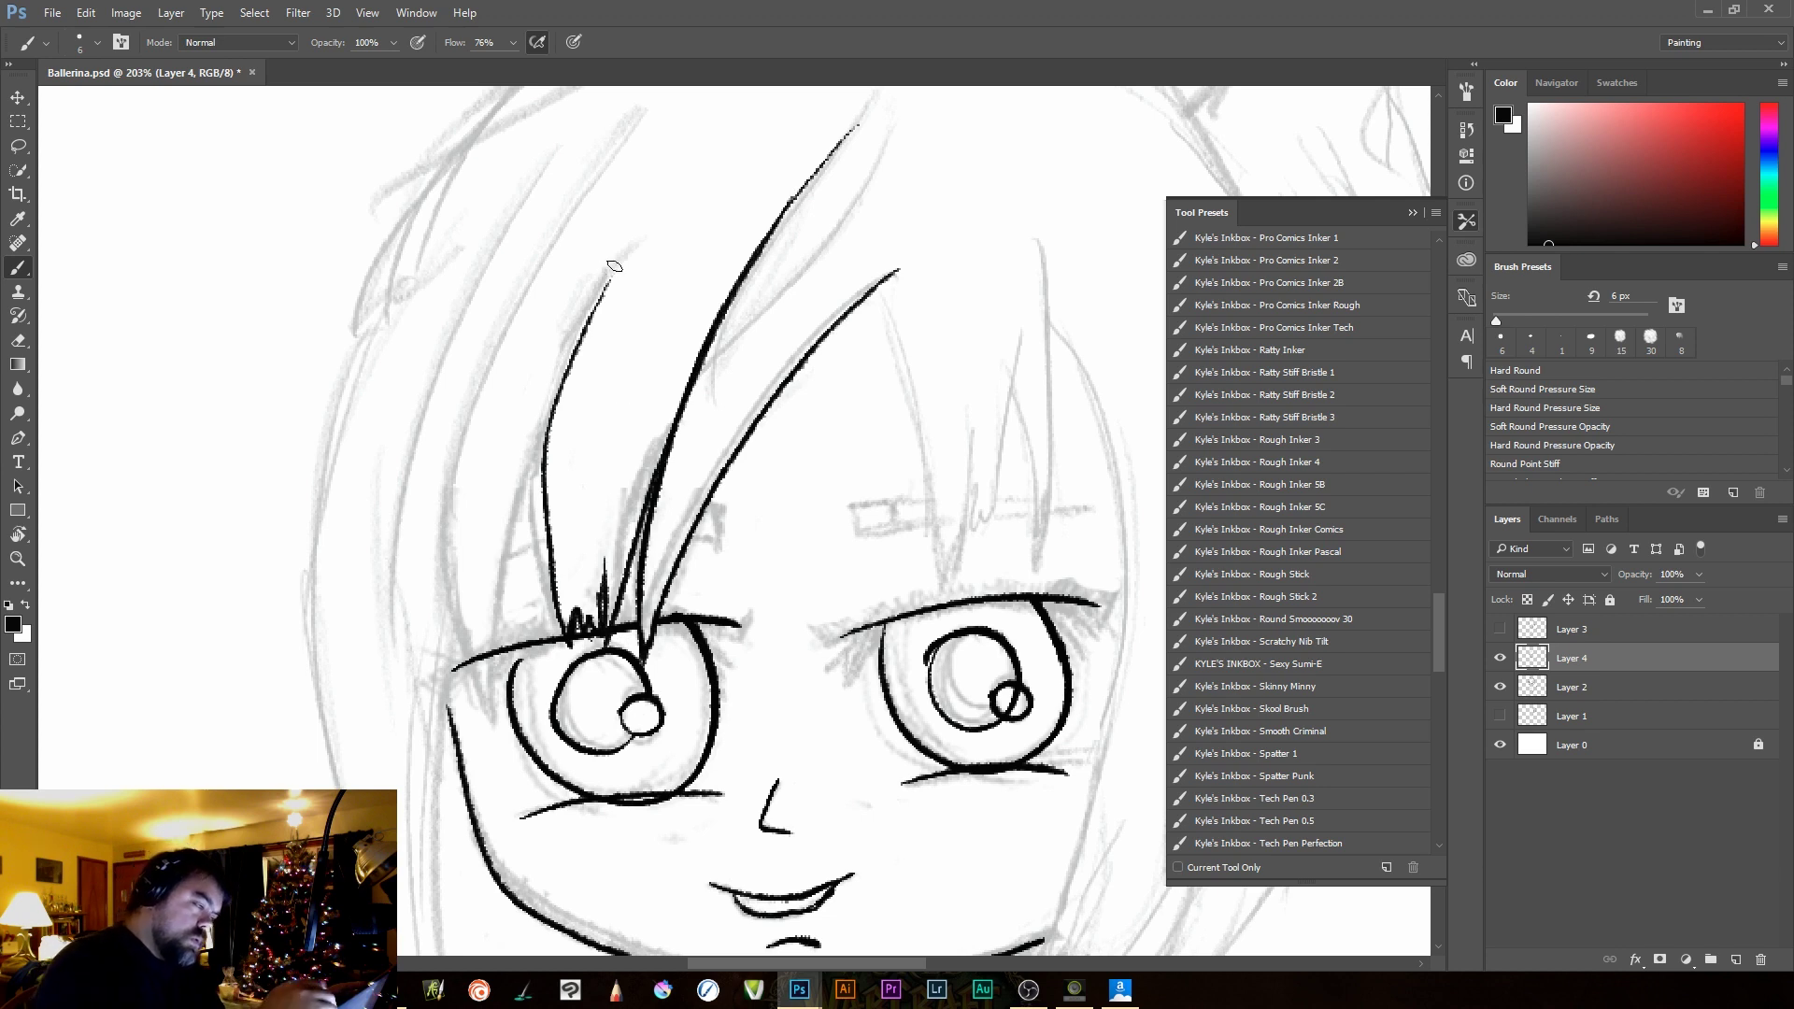
Ink the outer bang lock as two long curves meeting at a point beside the bent-arm-side eye, redoing its outer edge
mouse_move(616, 269)
mouse_down()
mouse_move(521, 502)
mouse_move(488, 674)
mouse_up()
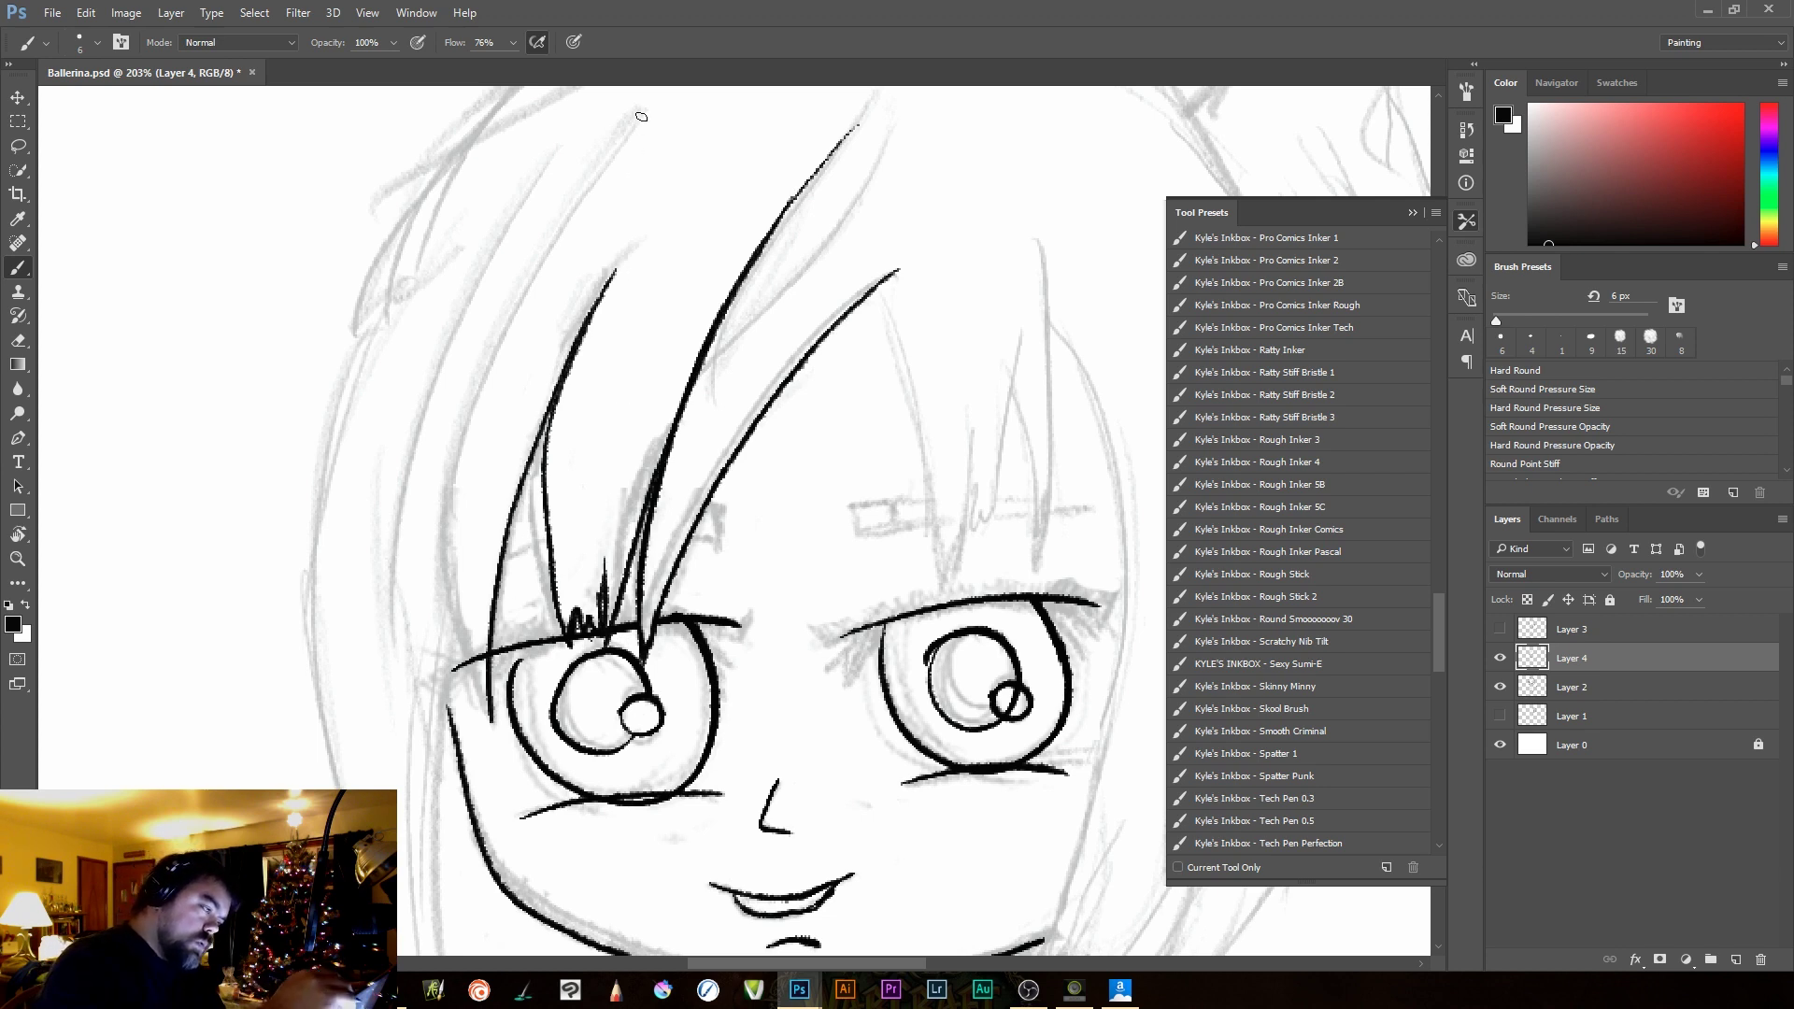
mouse_move(625, 131)
mouse_down()
mouse_move(471, 498)
mouse_move(484, 745)
mouse_move(502, 709)
mouse_move(487, 358)
mouse_move(640, 96)
mouse_up()
key(ctrl+z)
key(ctrl+z)
mouse_move(485, 721)
mouse_down()
mouse_move(477, 454)
mouse_move(624, 123)
mouse_up()
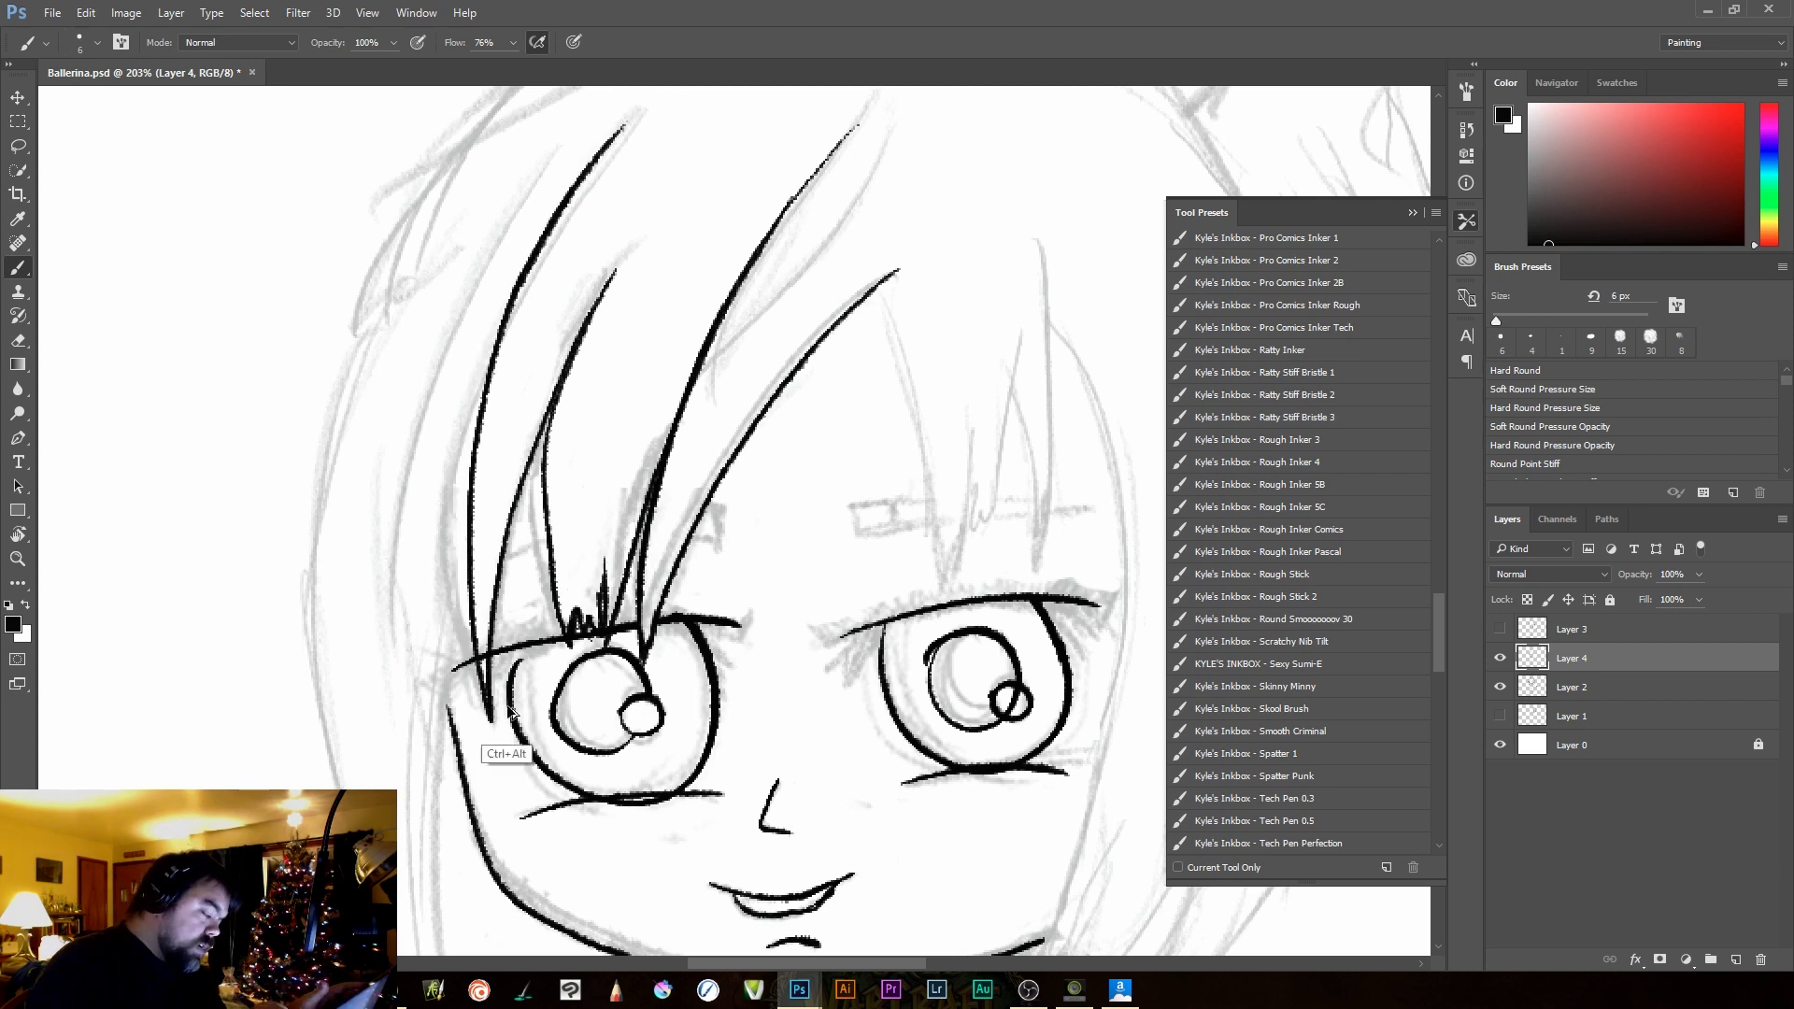
Re-ink the outer bang lock's long outer curve and add a small pointed strand beside it above the bent-arm-side eye
key(ctrl+z)
mouse_move(493, 720)
mouse_down()
mouse_move(461, 618)
mouse_move(615, 138)
mouse_up()
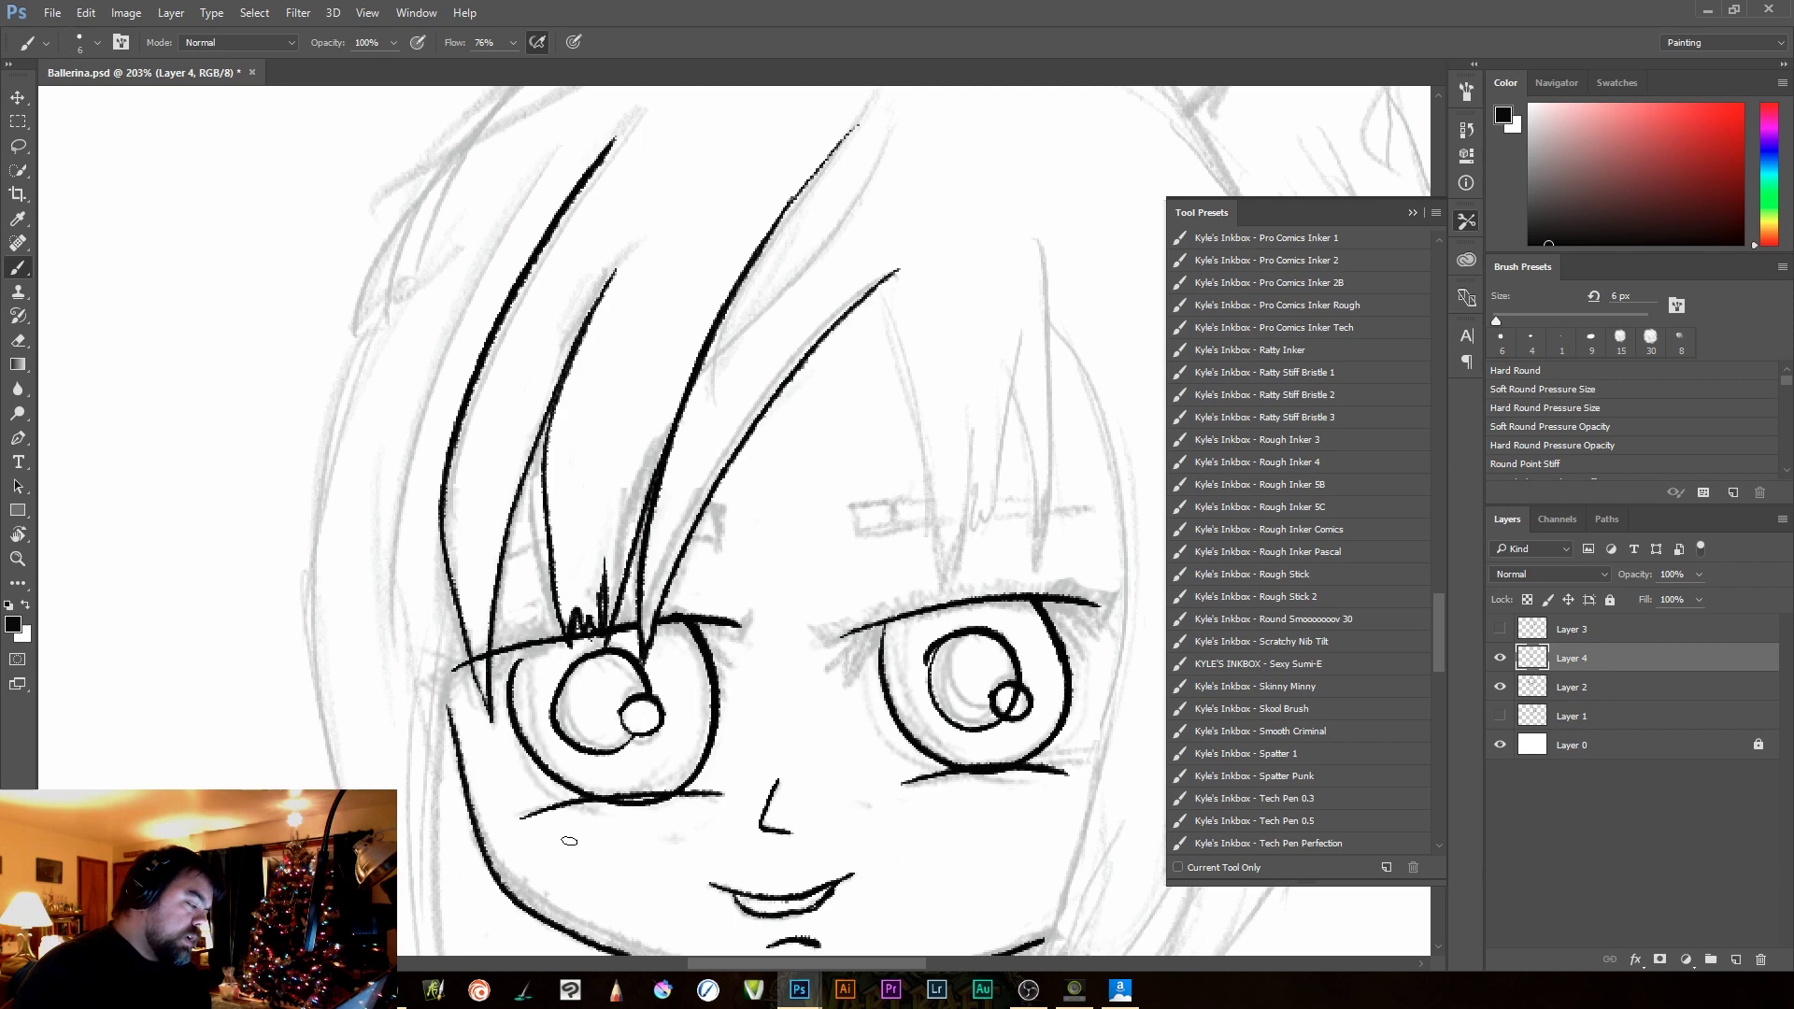
scroll(554, 741, up, 2)
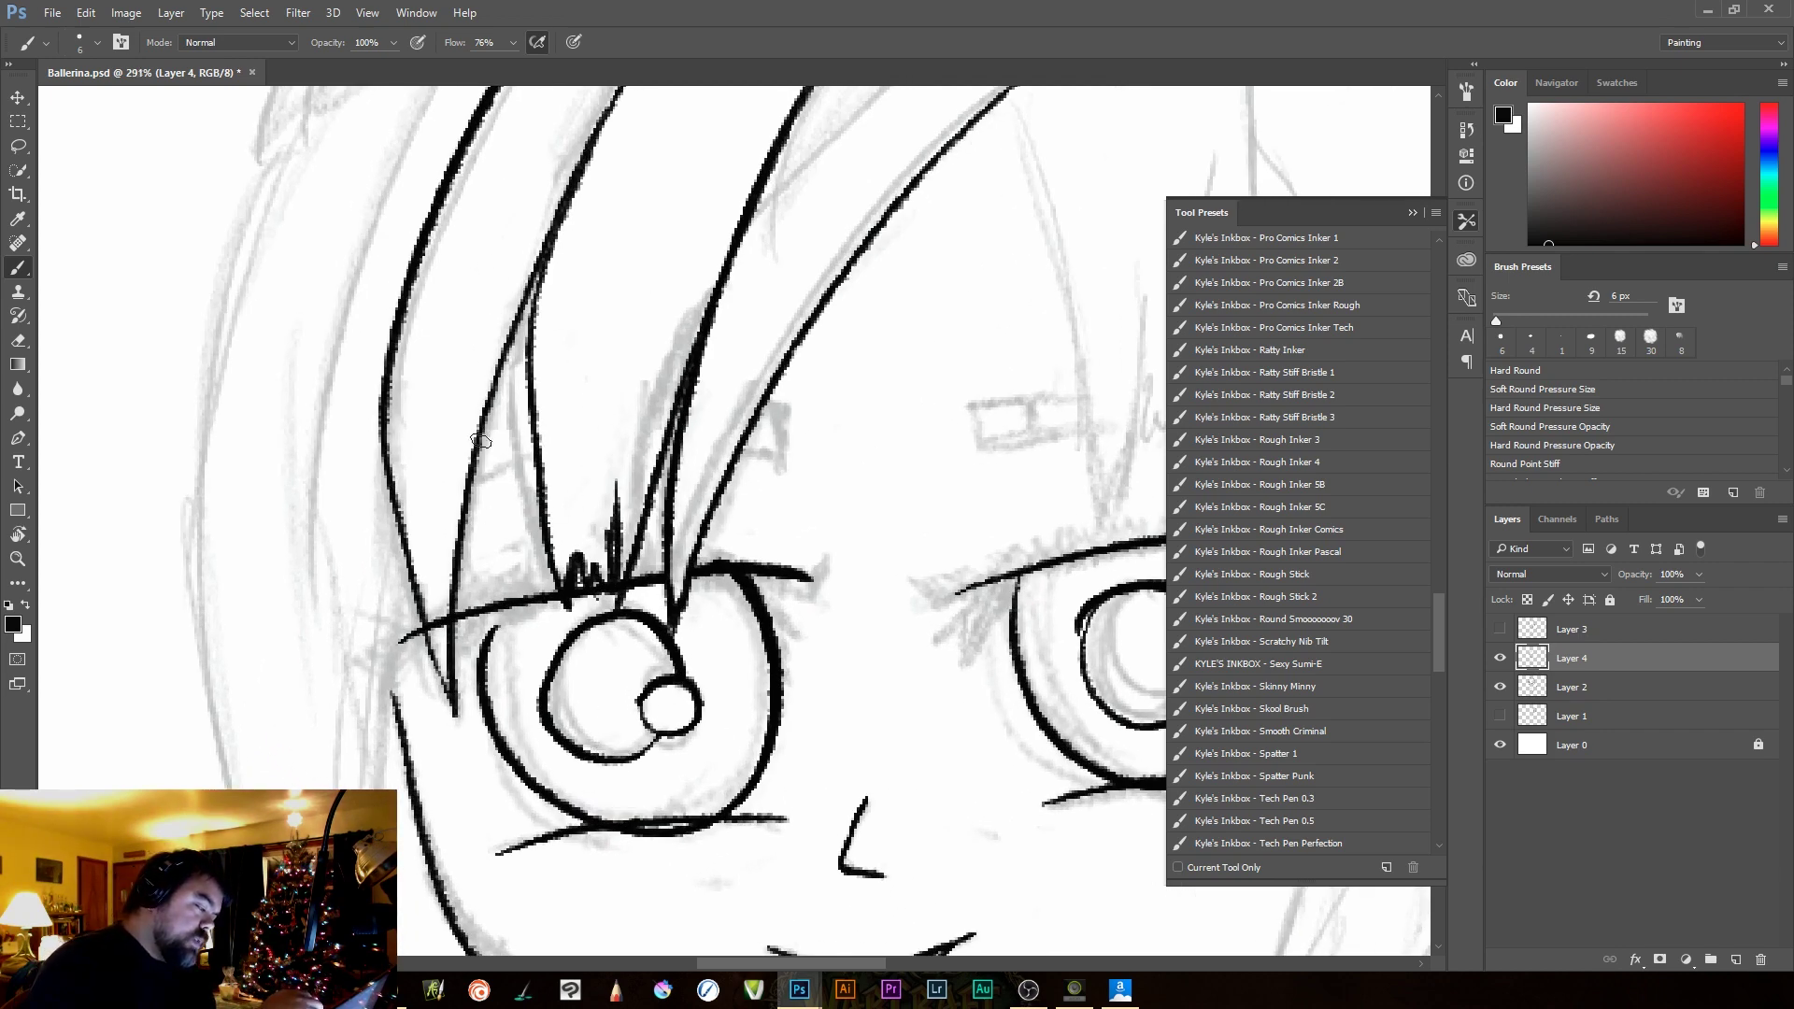
mouse_move(477, 460)
mouse_down()
mouse_move(531, 645)
mouse_move(547, 422)
mouse_up()
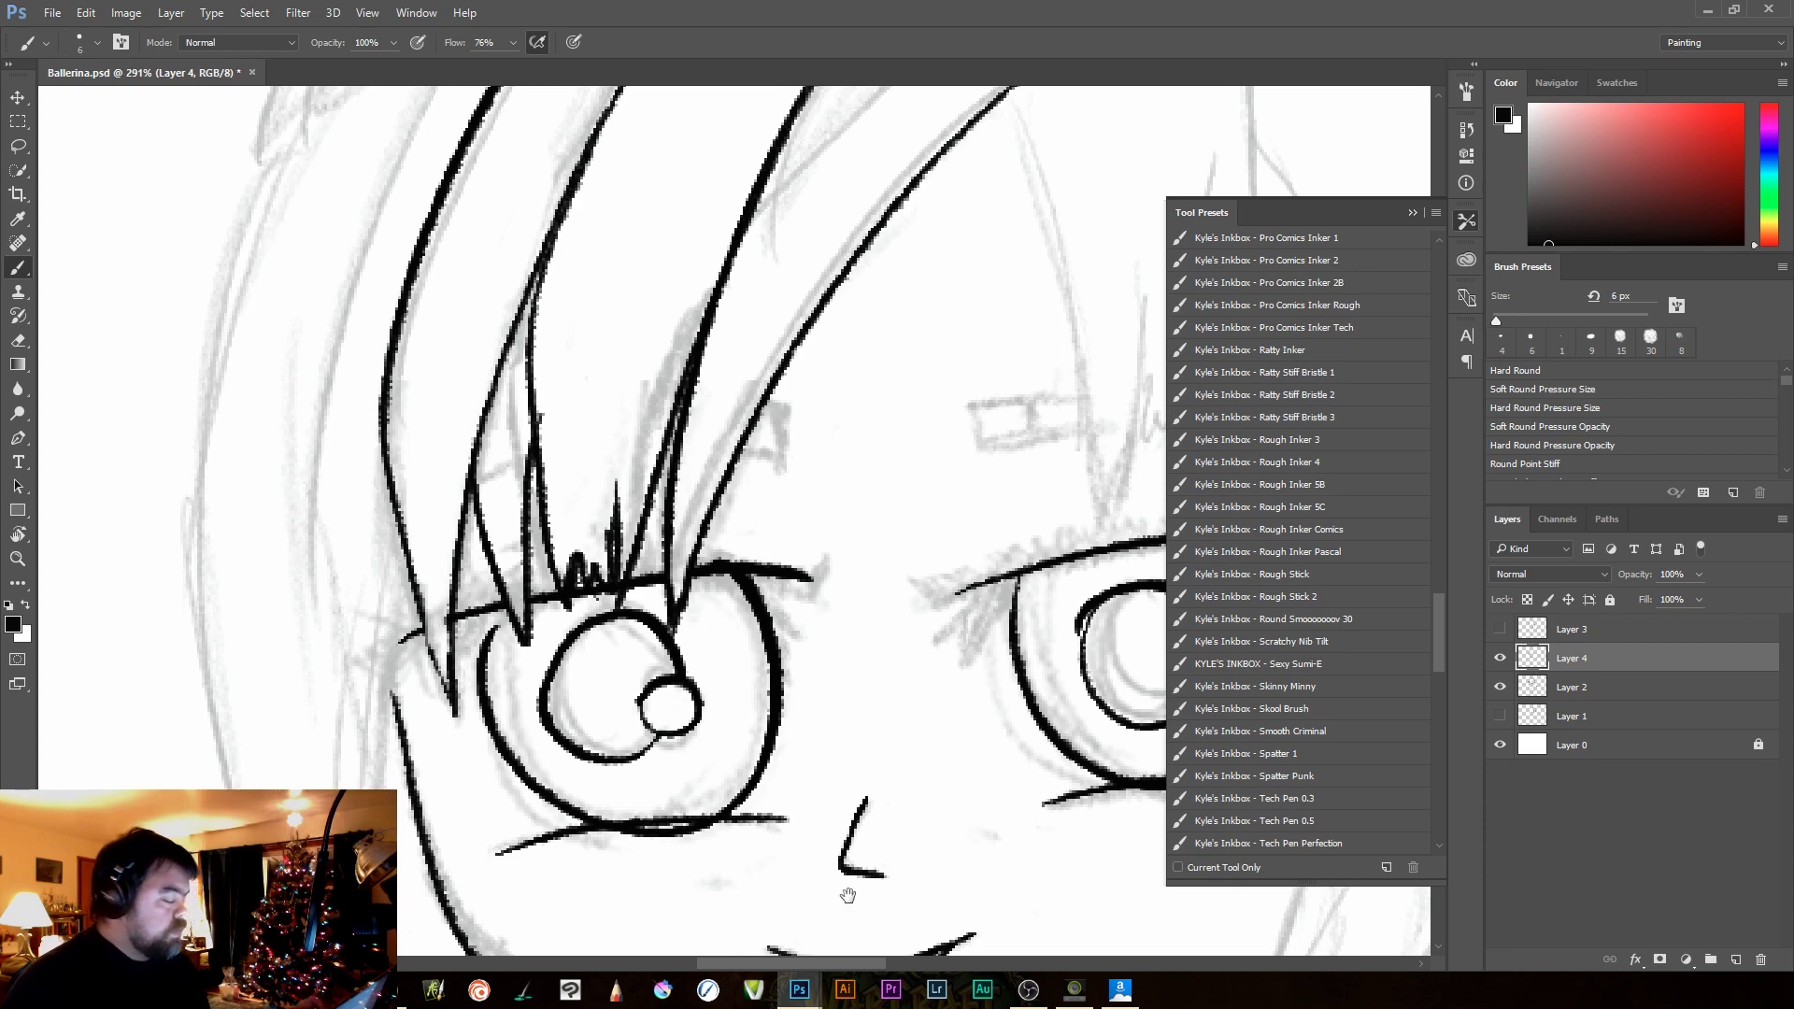
Ink the hair outline from beneath the bow down the bent-arm side to the side lock's tip, with a jagged notch, redoing the lower edge
scroll(913, 781, down, 5)
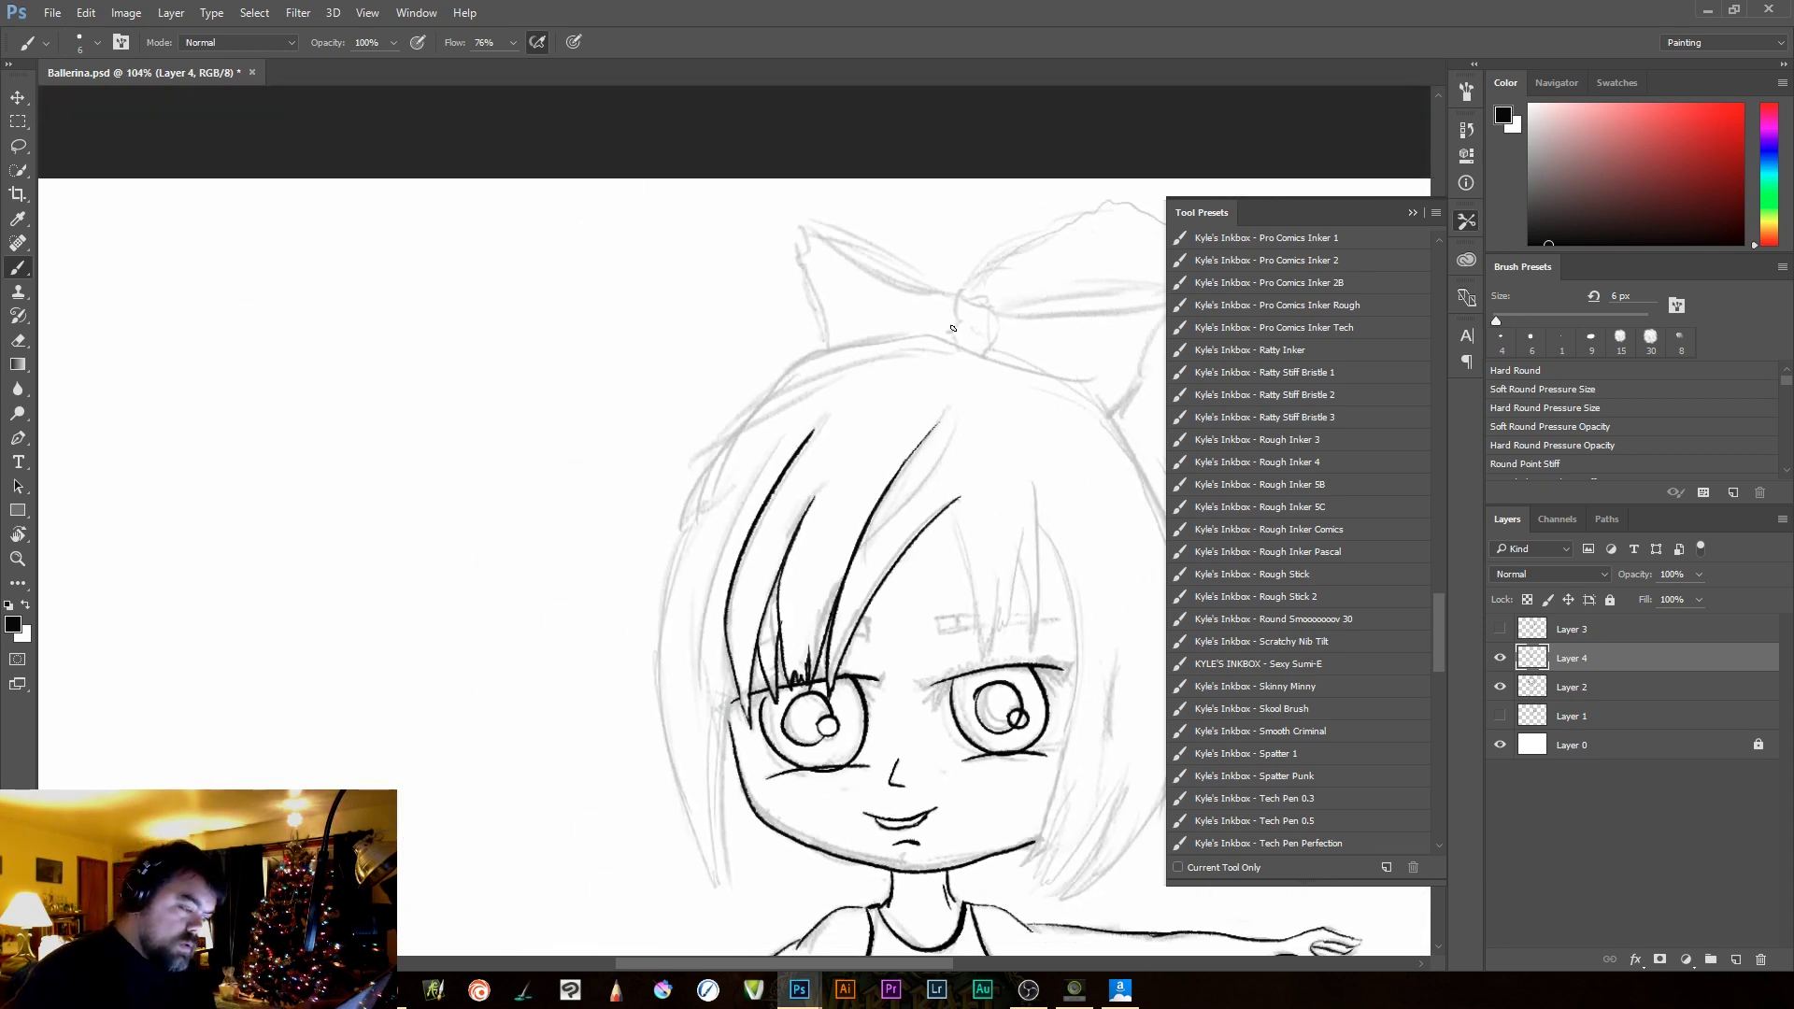
mouse_move(846, 353)
mouse_down()
mouse_move(754, 393)
mouse_move(688, 552)
mouse_up()
key(ctrl+z)
mouse_move(965, 343)
mouse_down()
mouse_move(846, 348)
mouse_move(748, 411)
mouse_move(675, 529)
mouse_move(718, 895)
mouse_up()
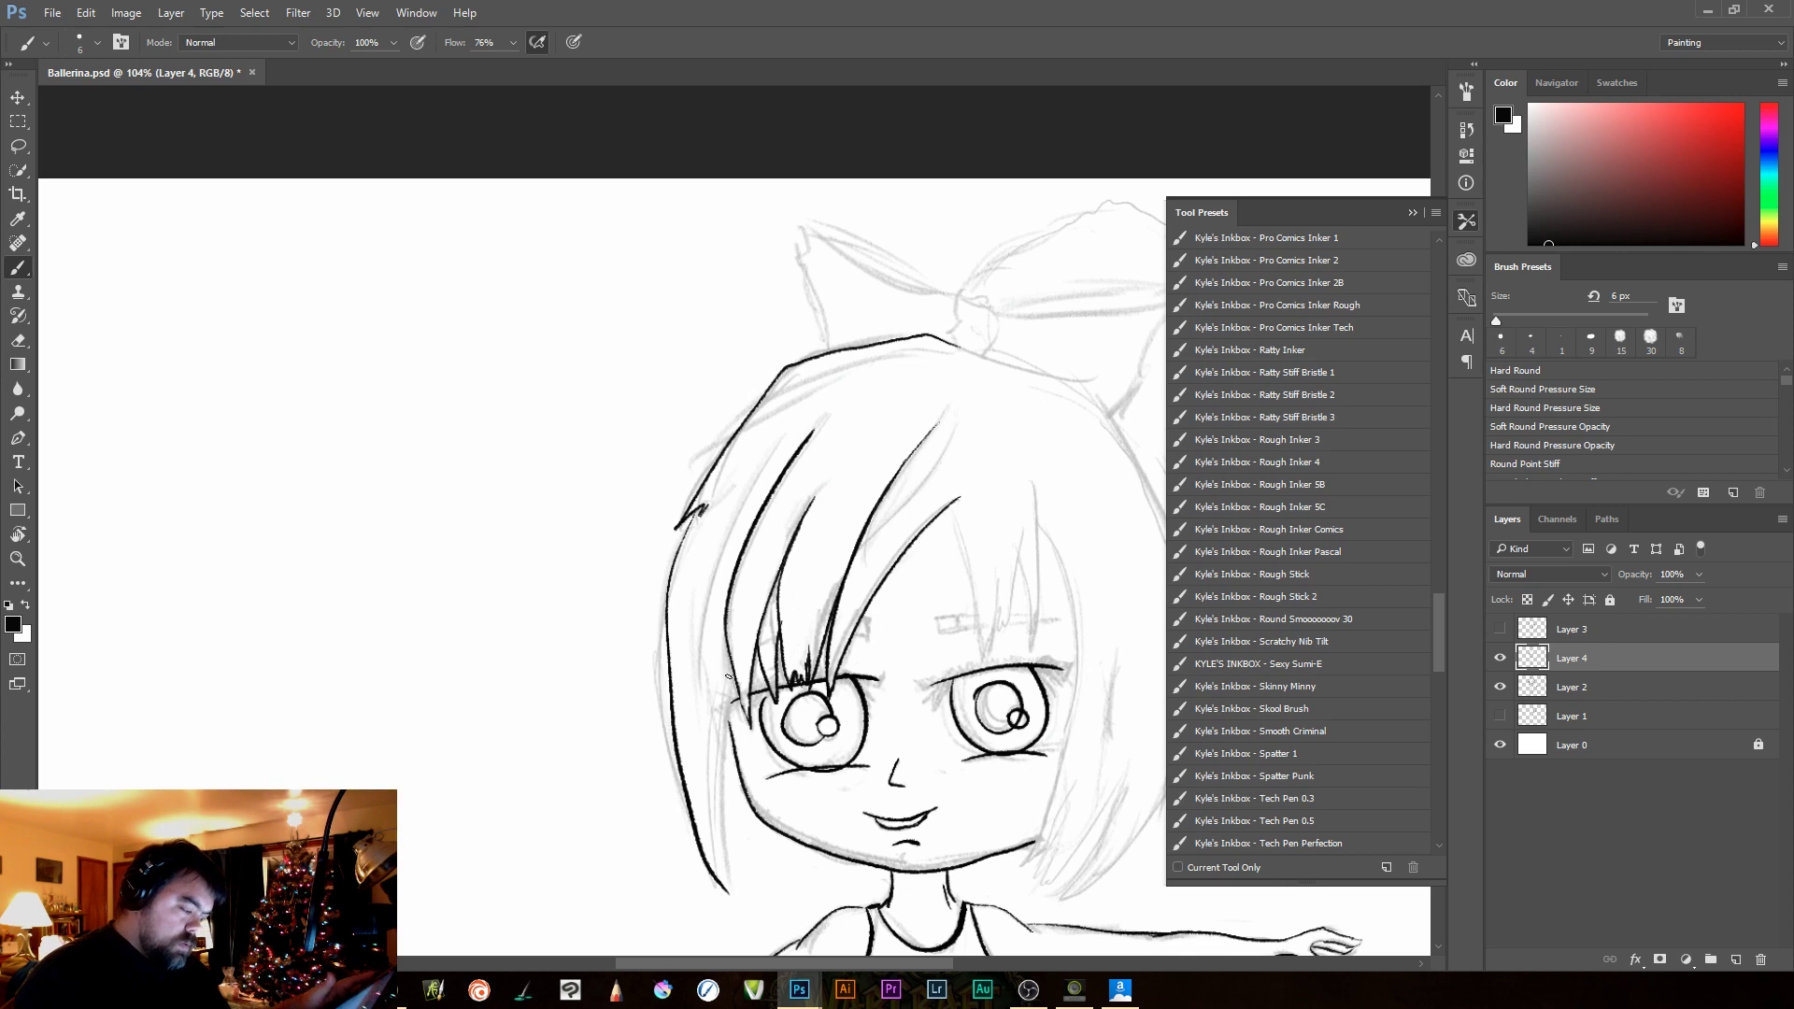
key(ctrl+z)
mouse_move(716, 883)
mouse_down()
mouse_move(674, 778)
mouse_move(685, 538)
mouse_move(703, 504)
mouse_up()
Ink the inner edge and jagged tip of the bent-arm-side lock, redoing the strokes until they follow the sketch
drag(718, 884, 758, 645)
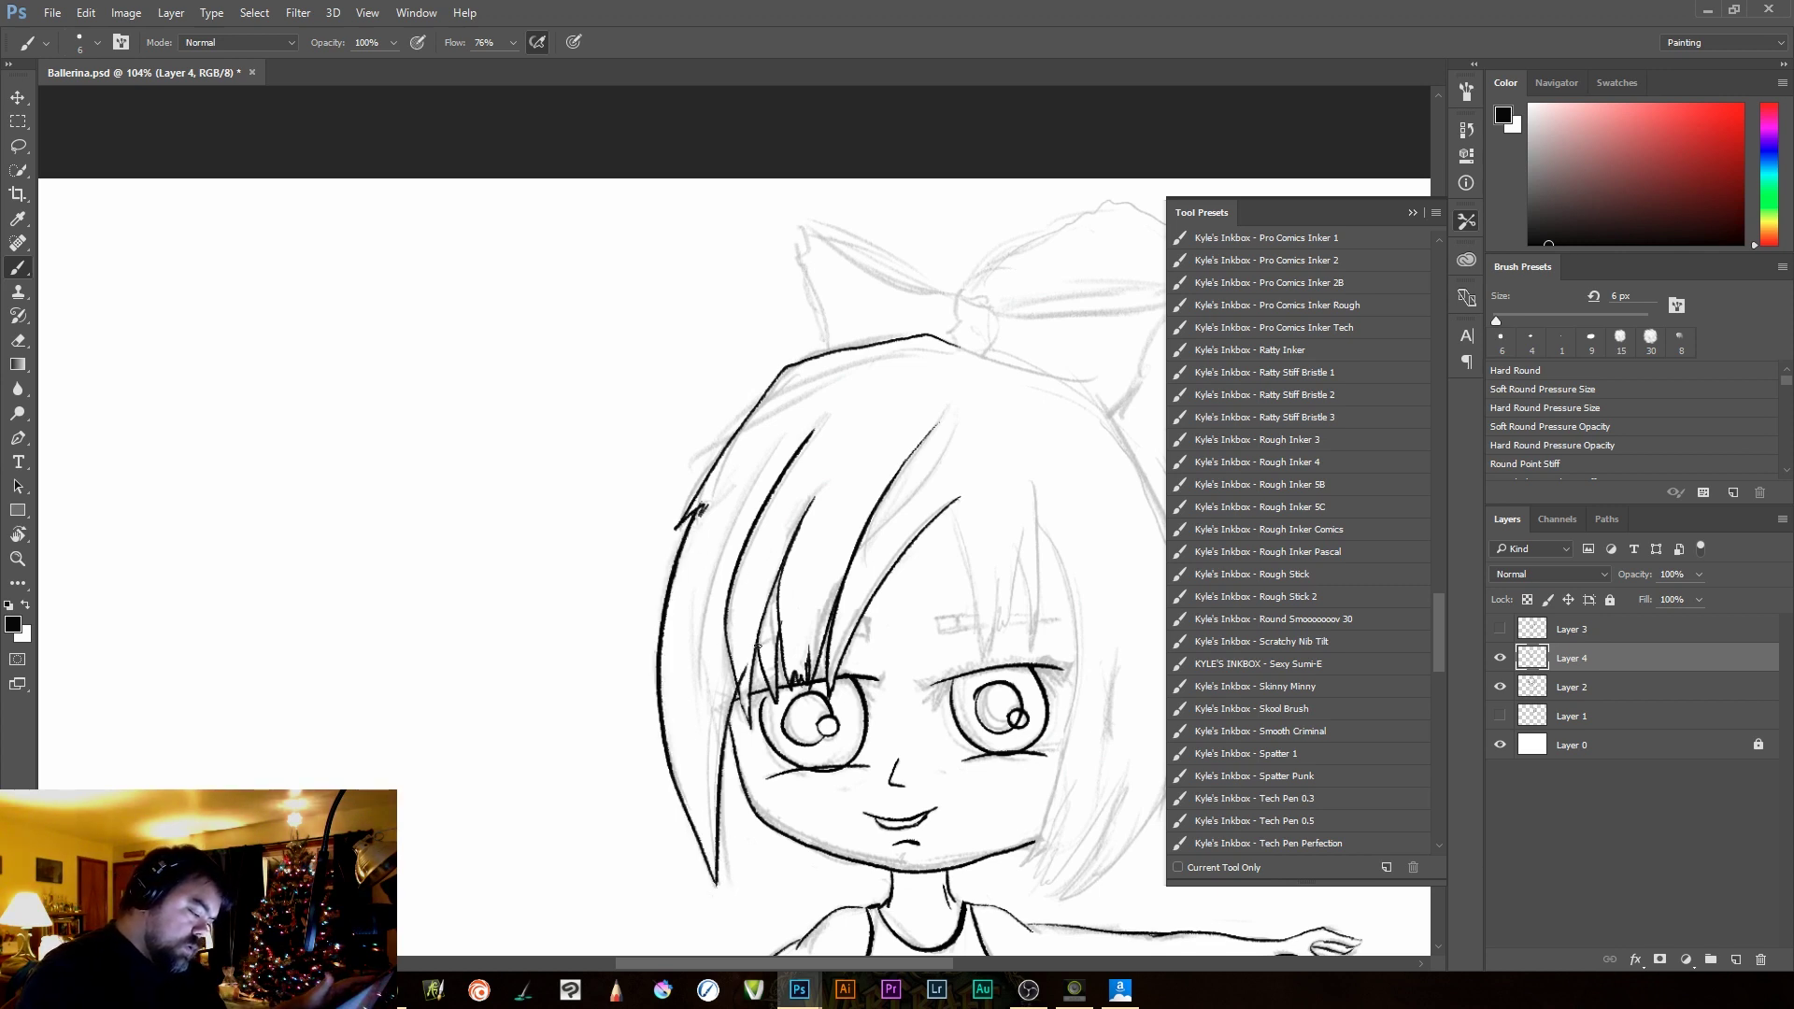
key(ctrl+z)
drag(716, 837, 734, 640)
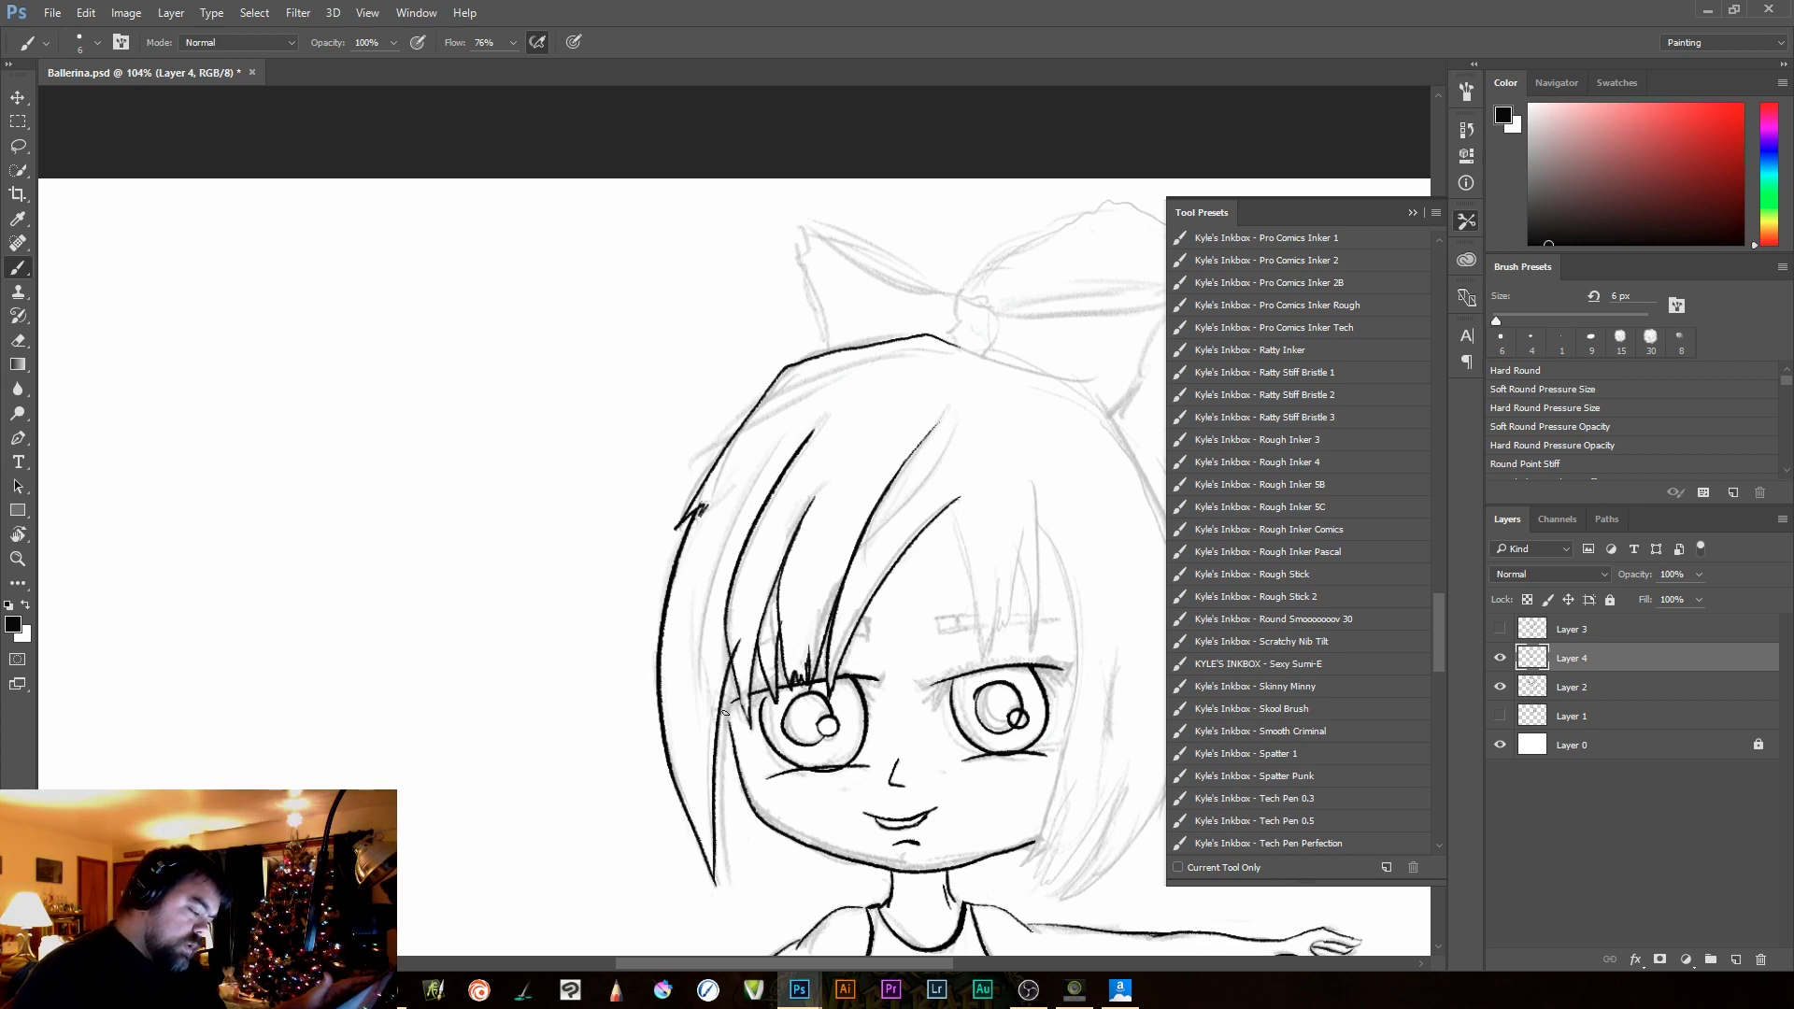
key(ctrl+z)
mouse_move(740, 876)
mouse_down()
mouse_move(725, 635)
mouse_move(732, 878)
mouse_up()
key(ctrl+z)
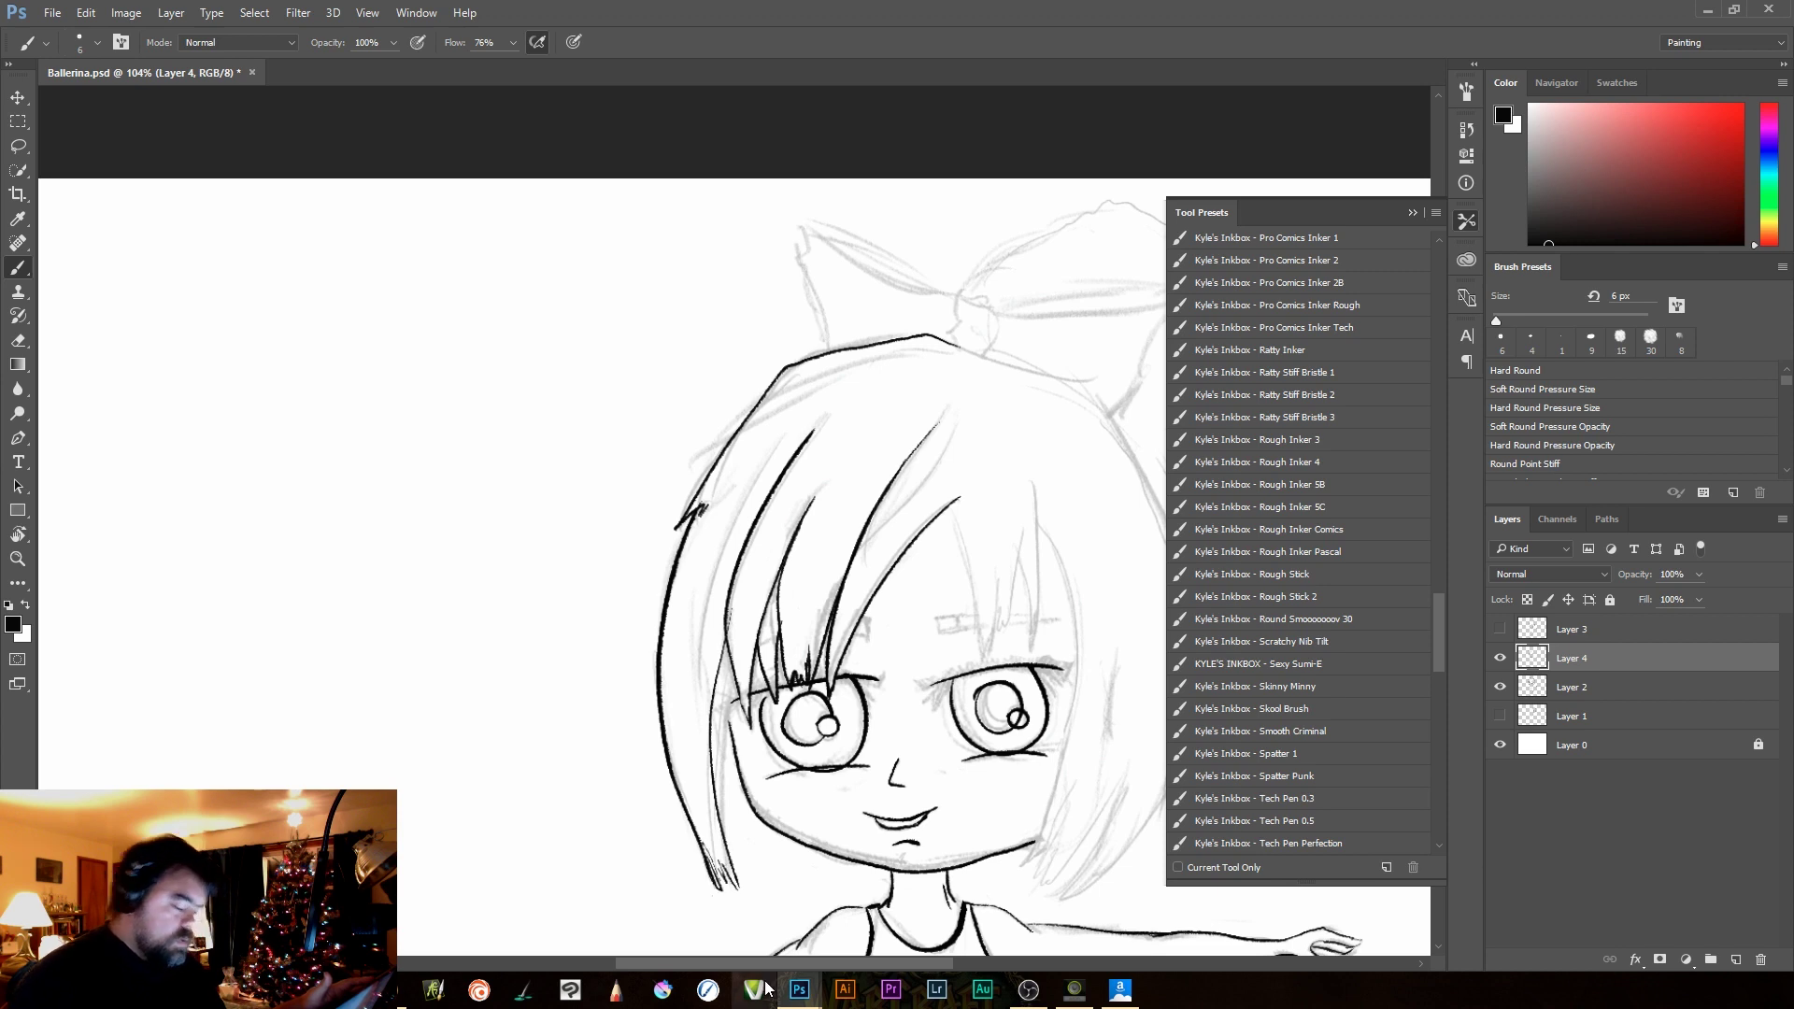
Ink strand lines through the hair between the bent-arm-side outline and the outer bang lock, redoing the first line
drag(731, 545, 703, 668)
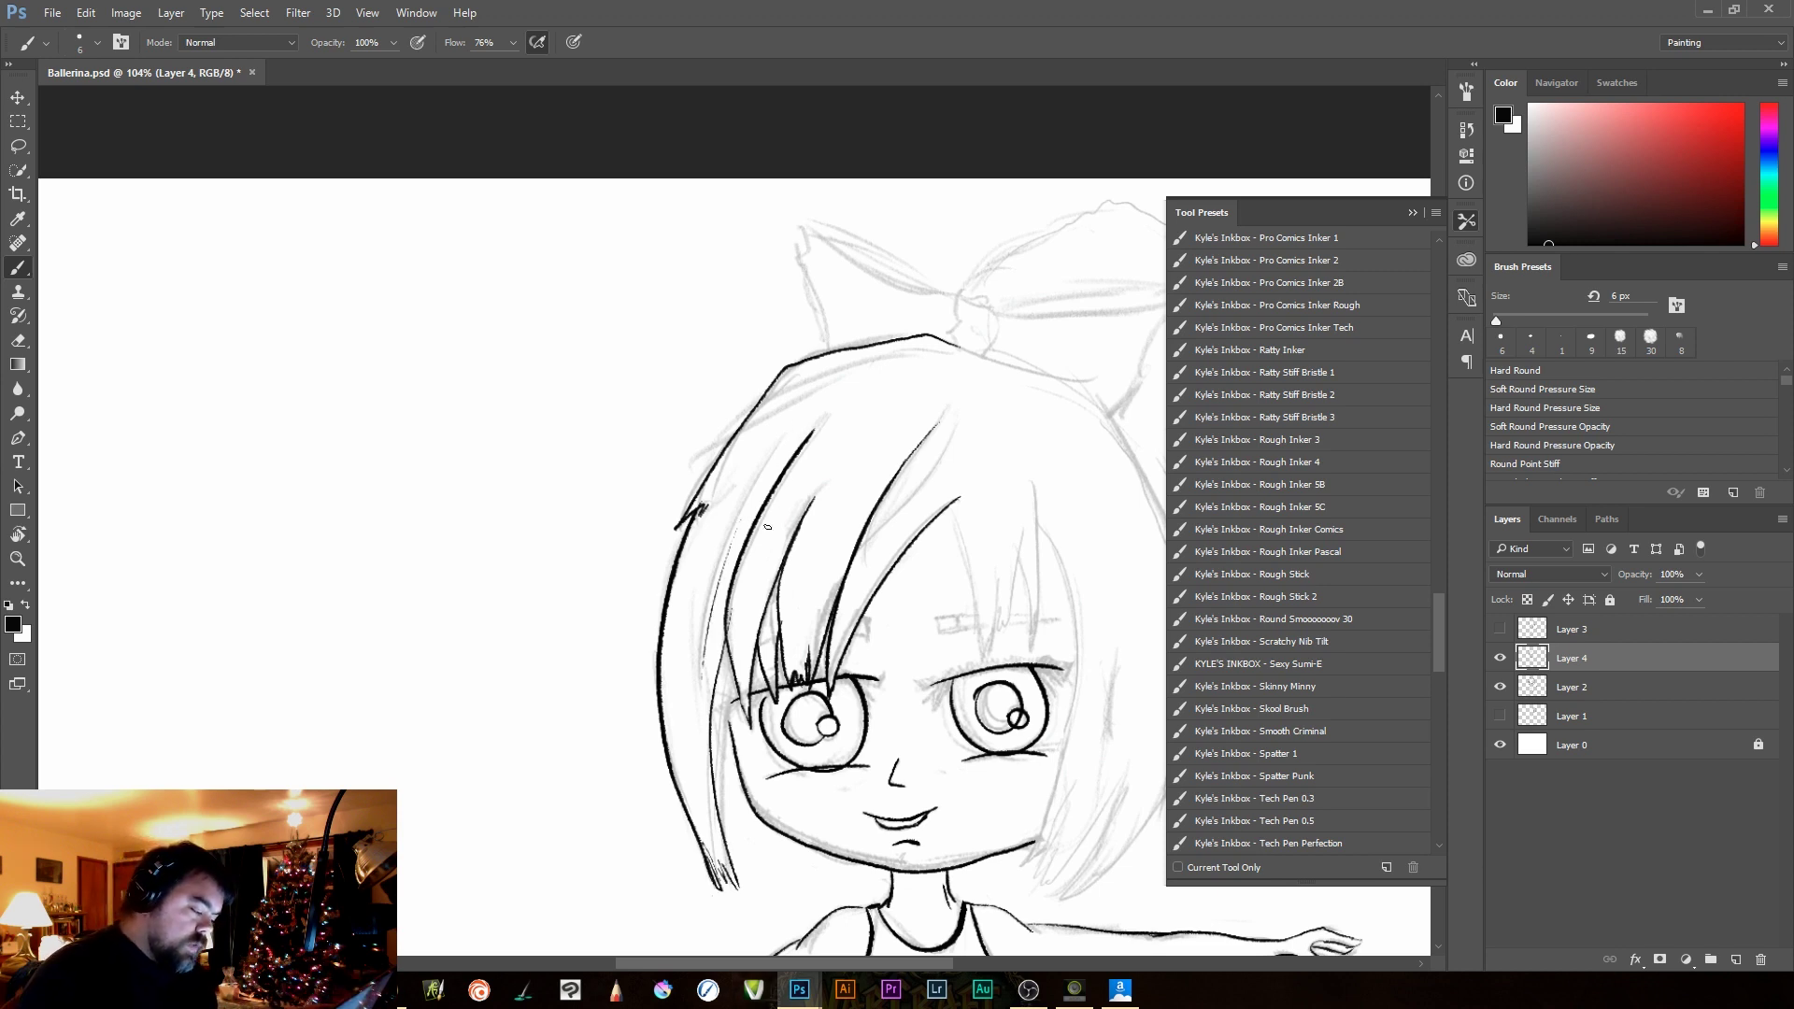
key(ctrl+z)
drag(752, 439, 709, 573)
drag(688, 677, 798, 418)
key(ctrl+z)
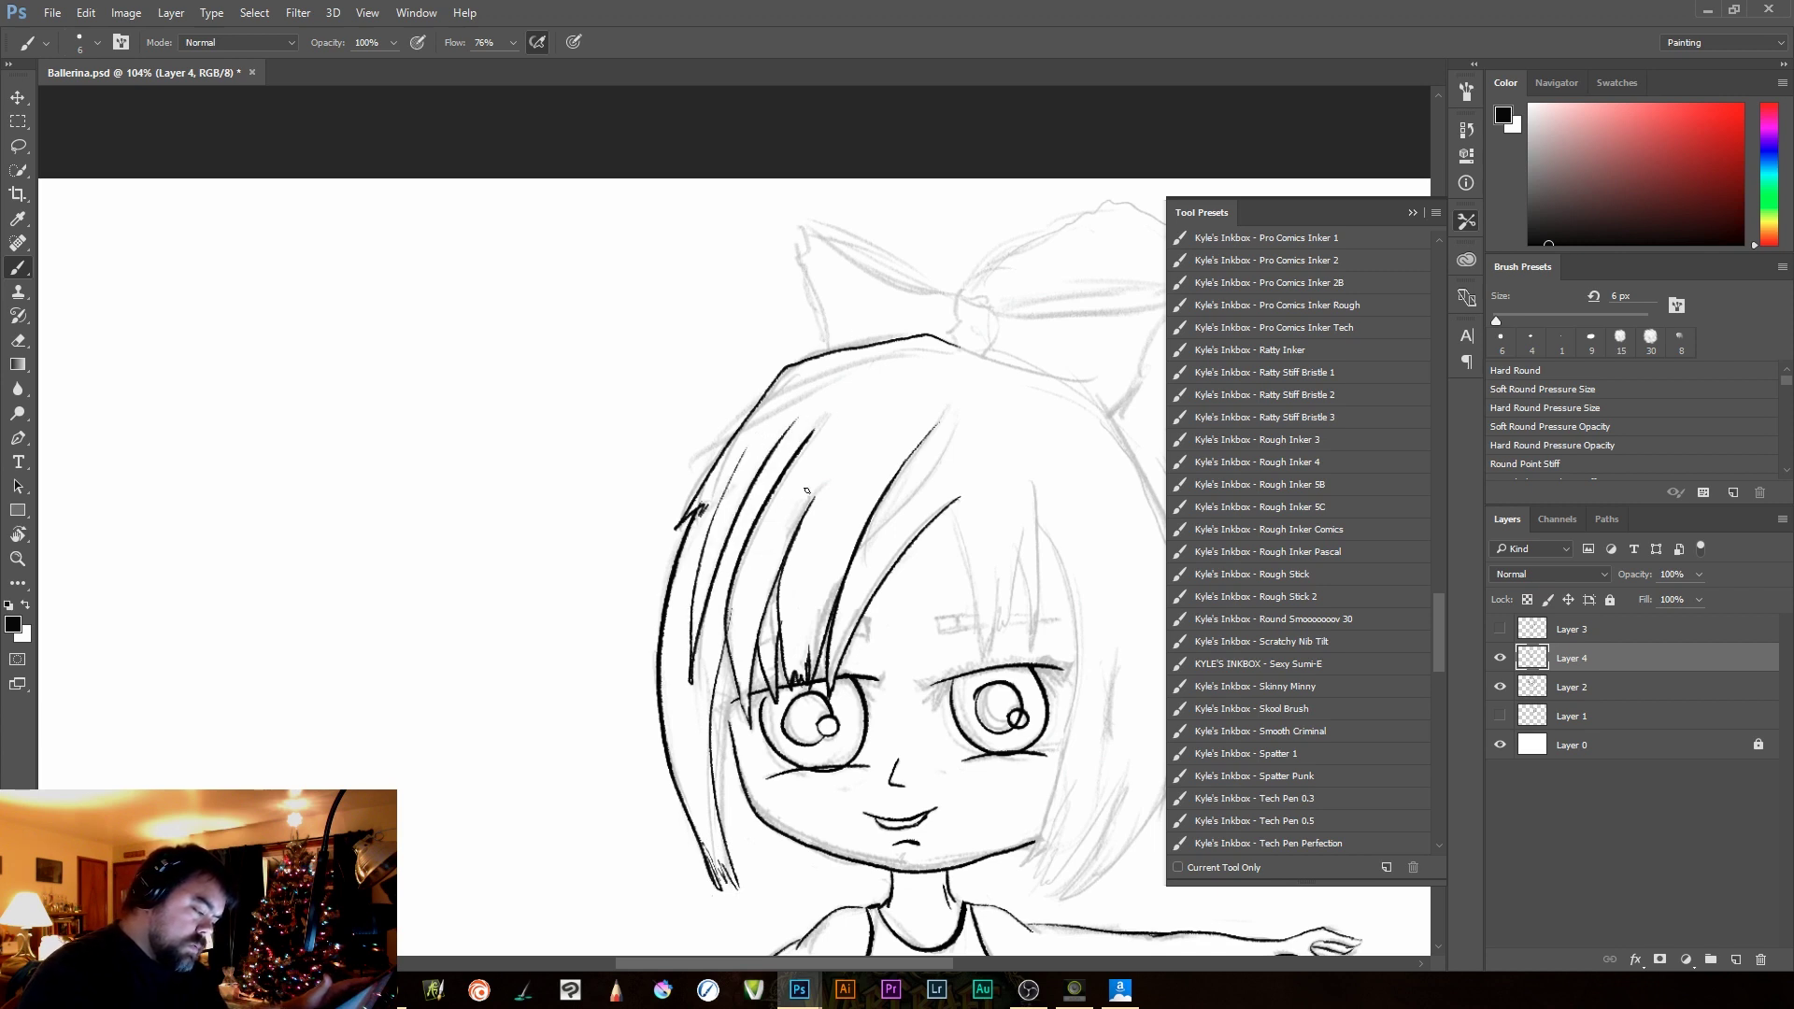
Ink the bang strand and its short jagged tips above the outstretched-arm-side eye, redoing the strand's first edge
mouse_move(962, 522)
mouse_down()
mouse_move(837, 543)
mouse_move(852, 676)
mouse_move(864, 603)
mouse_up()
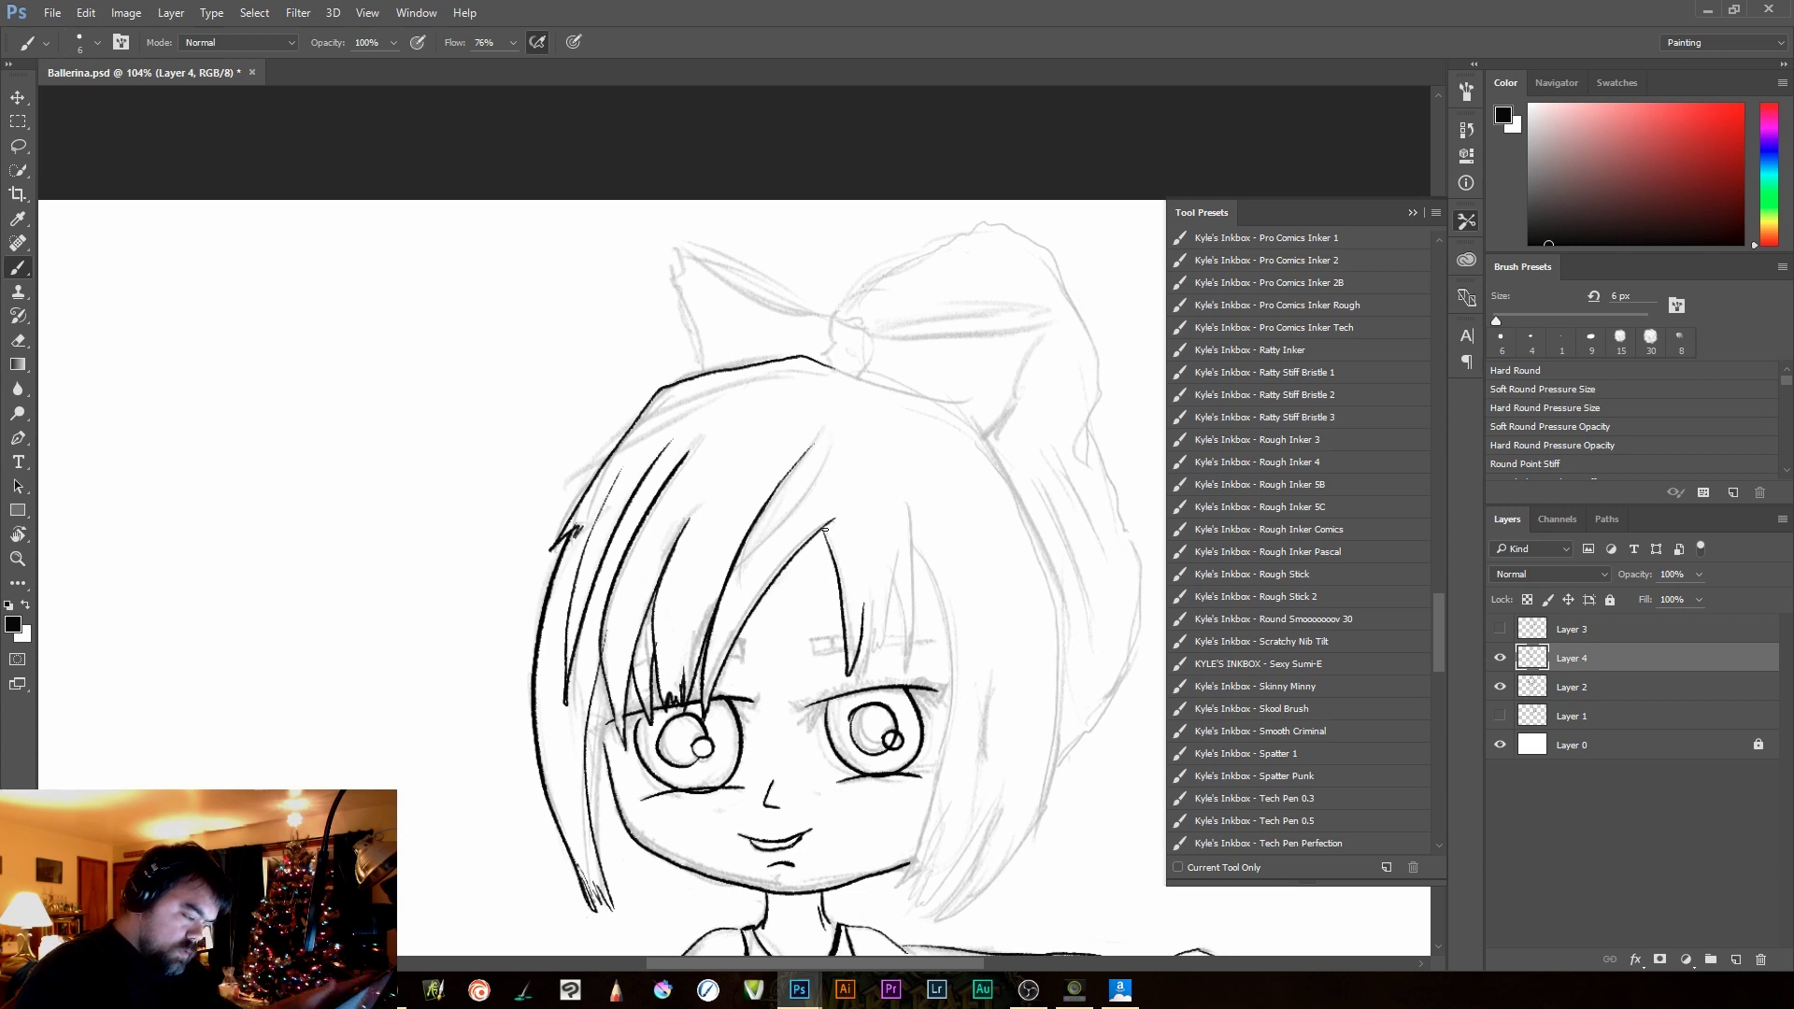
key(ctrl+z)
mouse_move(822, 528)
mouse_down()
mouse_move(859, 673)
mouse_move(906, 552)
mouse_up()
drag(899, 659, 921, 581)
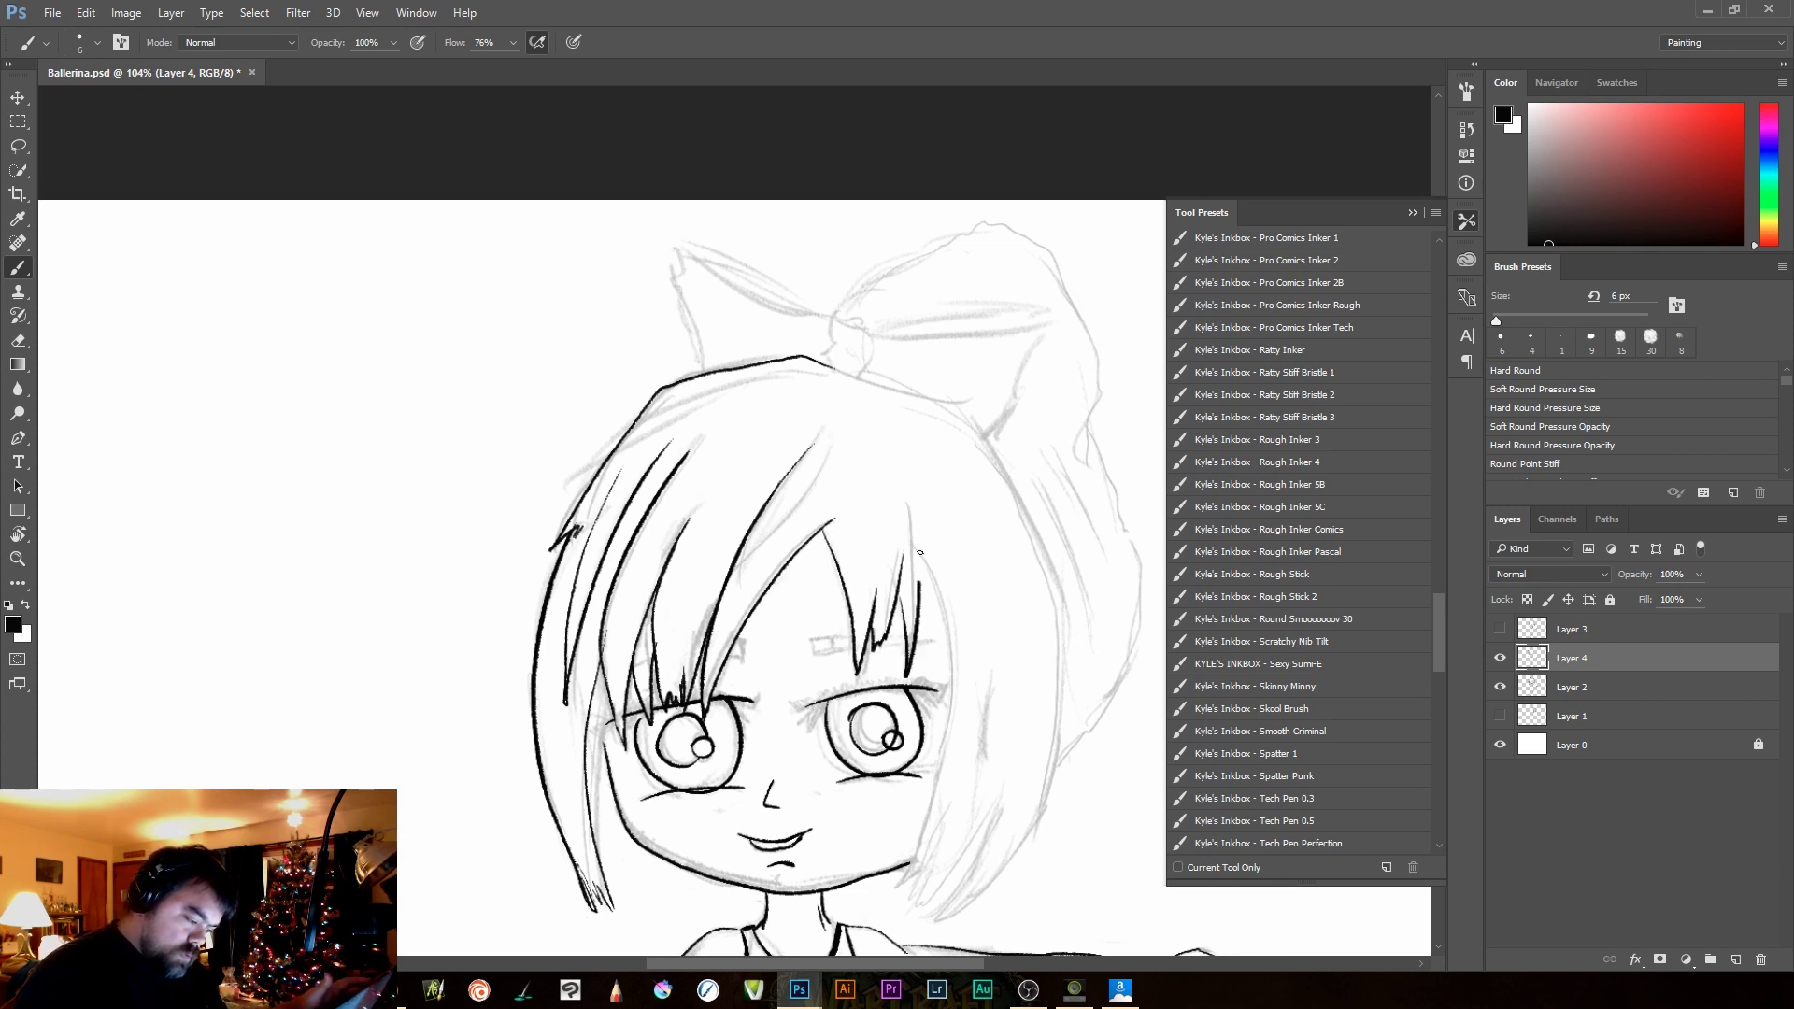
Ink the long bang strand and the outstretched-arm-side lock down past the cheek, redoing its jagged tips and lower outer edge
mouse_move(911, 490)
mouse_down()
mouse_move(940, 617)
mouse_move(899, 878)
mouse_move(964, 772)
mouse_move(929, 901)
mouse_up()
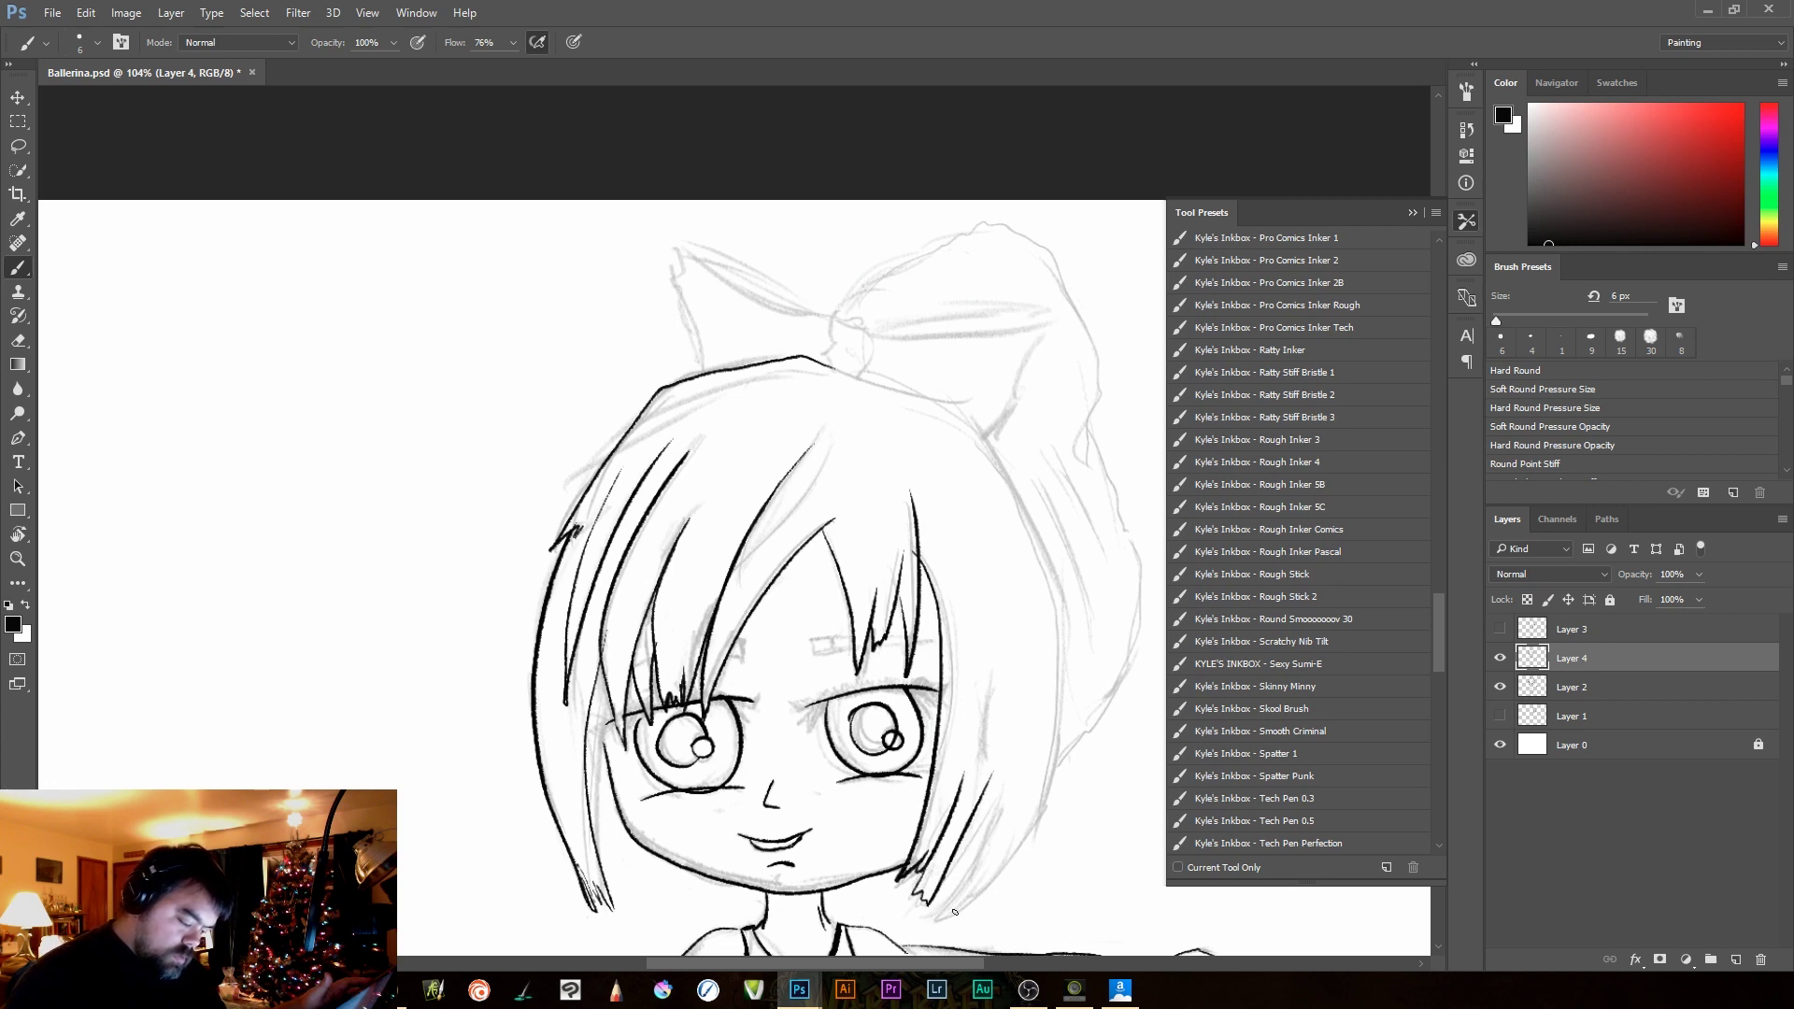
key(ctrl+z)
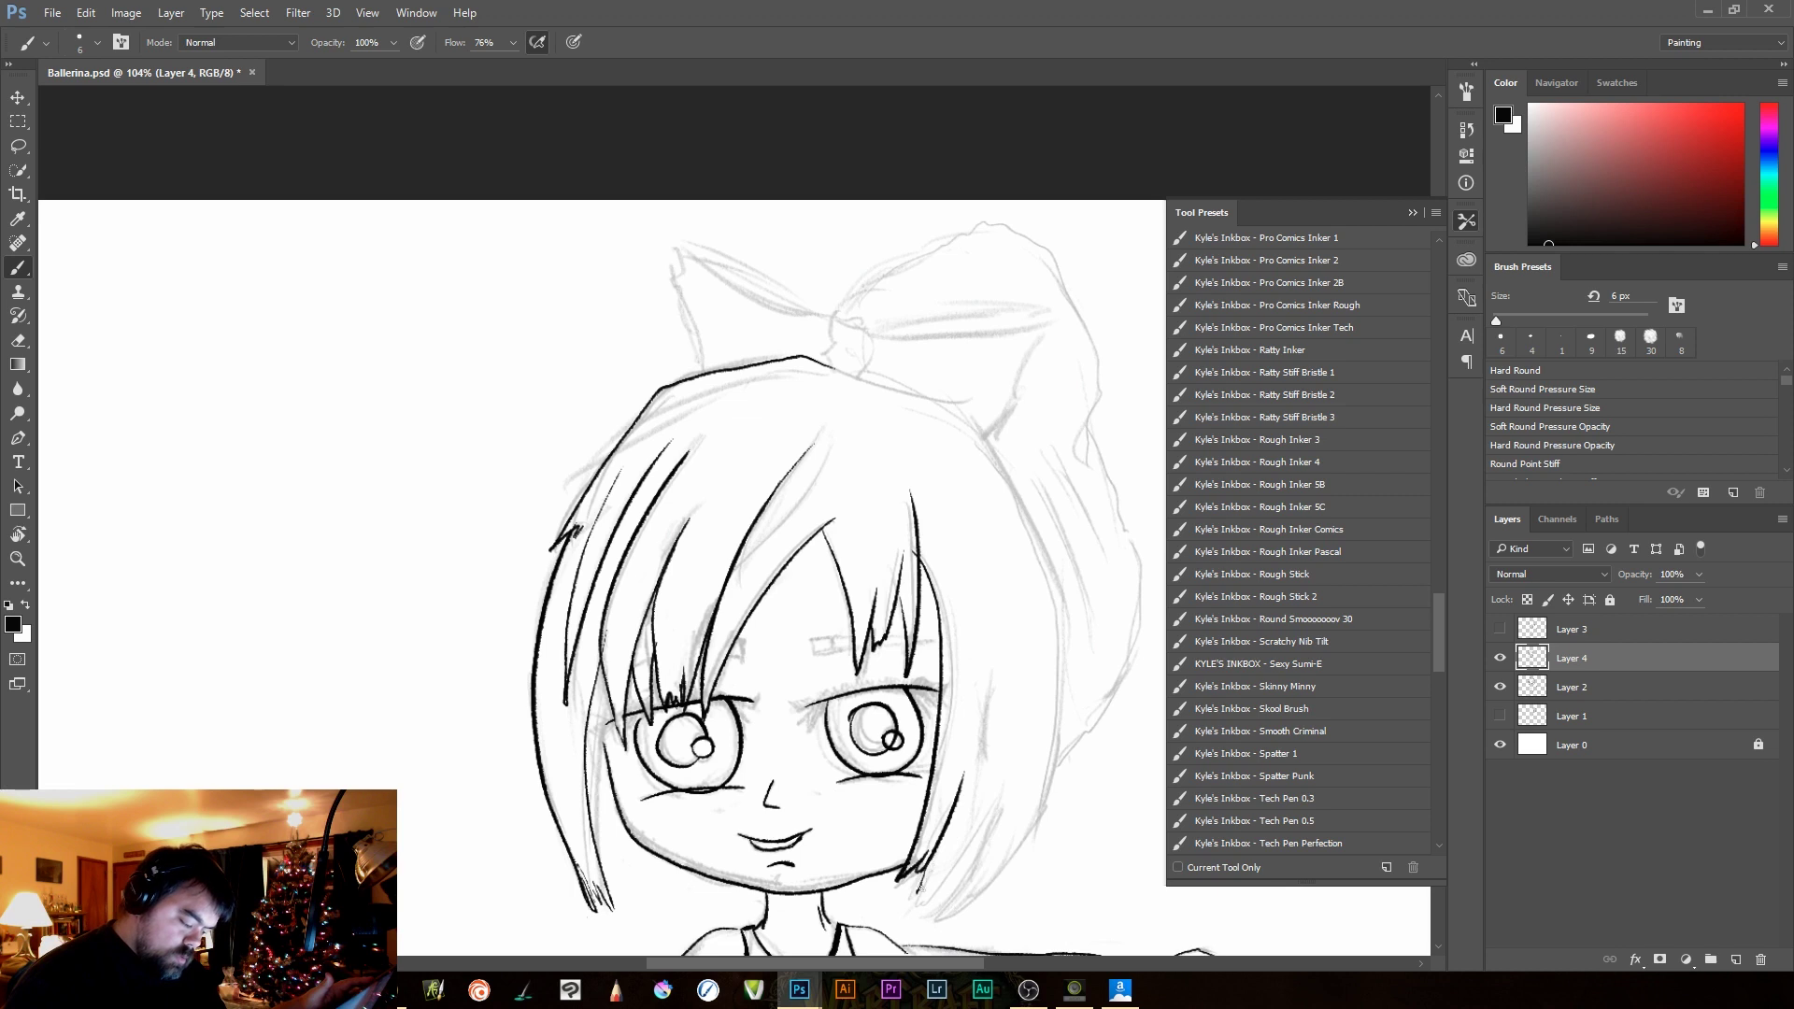
mouse_move(926, 912)
mouse_down()
mouse_move(974, 823)
mouse_move(982, 769)
mouse_up()
key(ctrl+z)
mouse_move(914, 863)
mouse_down()
mouse_move(926, 905)
mouse_move(990, 753)
mouse_up()
key(ctrl+z)
mouse_move(916, 861)
mouse_down()
mouse_move(926, 901)
mouse_move(1017, 743)
mouse_move(950, 908)
mouse_move(1004, 825)
mouse_move(995, 811)
mouse_move(933, 925)
mouse_move(1005, 868)
mouse_move(1054, 783)
mouse_up()
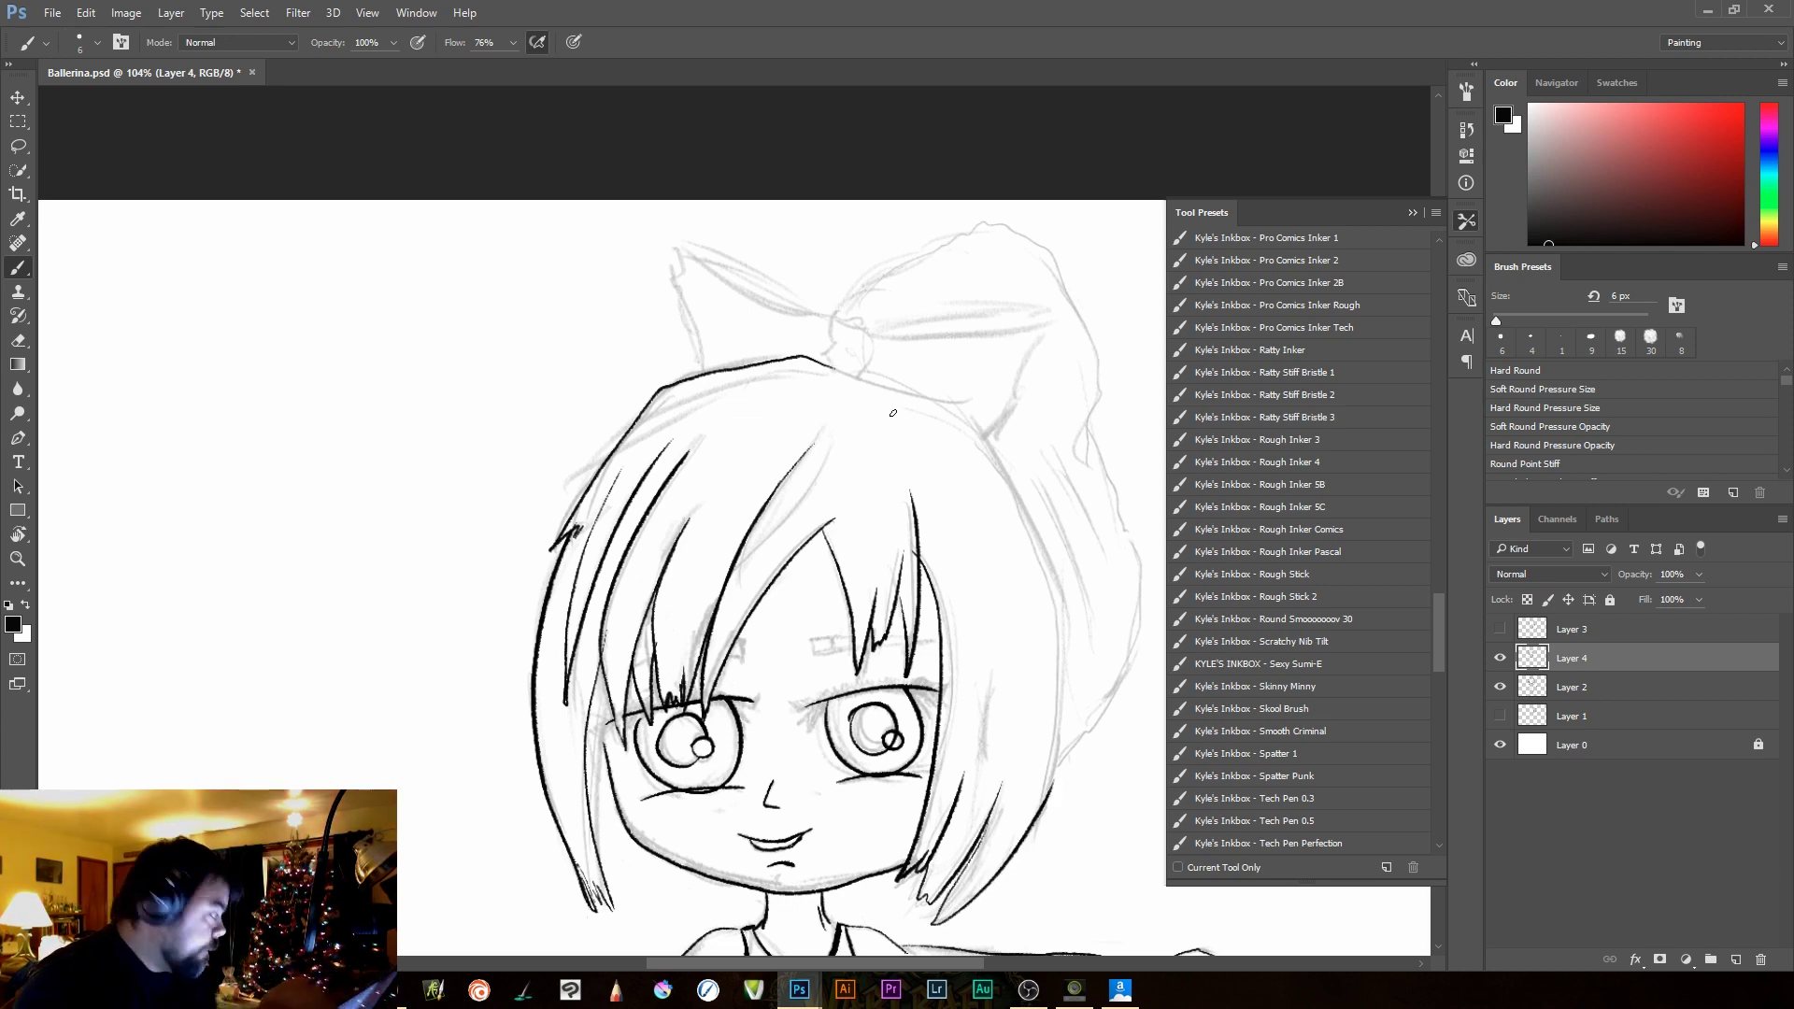
Ink the crown outline from beneath the bow down the outstretched-arm side until it joins the side lock's outer edge
drag(892, 439, 998, 441)
drag(722, 323, 1046, 412)
drag(1109, 684, 857, 541)
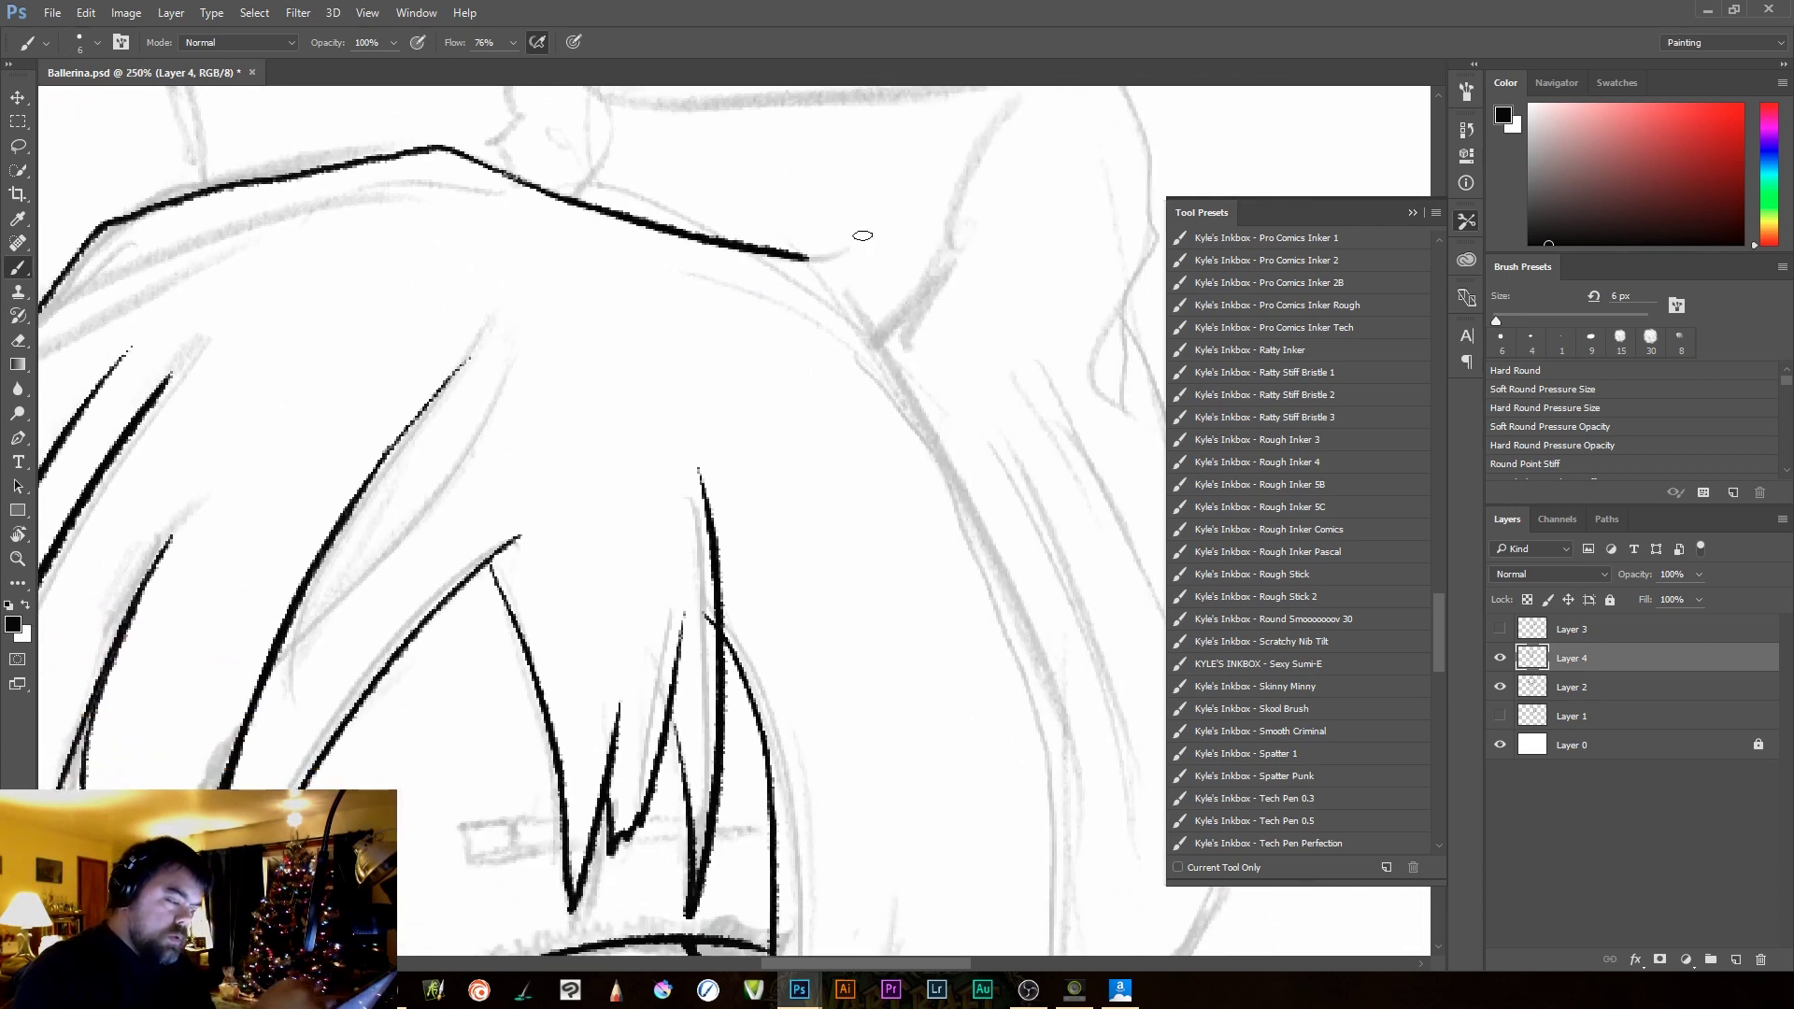
mouse_move(805, 259)
mouse_down()
mouse_move(967, 513)
mouse_move(1068, 765)
mouse_up()
drag(1072, 895, 1011, 200)
mouse_move(990, 122)
mouse_down()
mouse_move(1018, 486)
mouse_move(974, 621)
mouse_up()
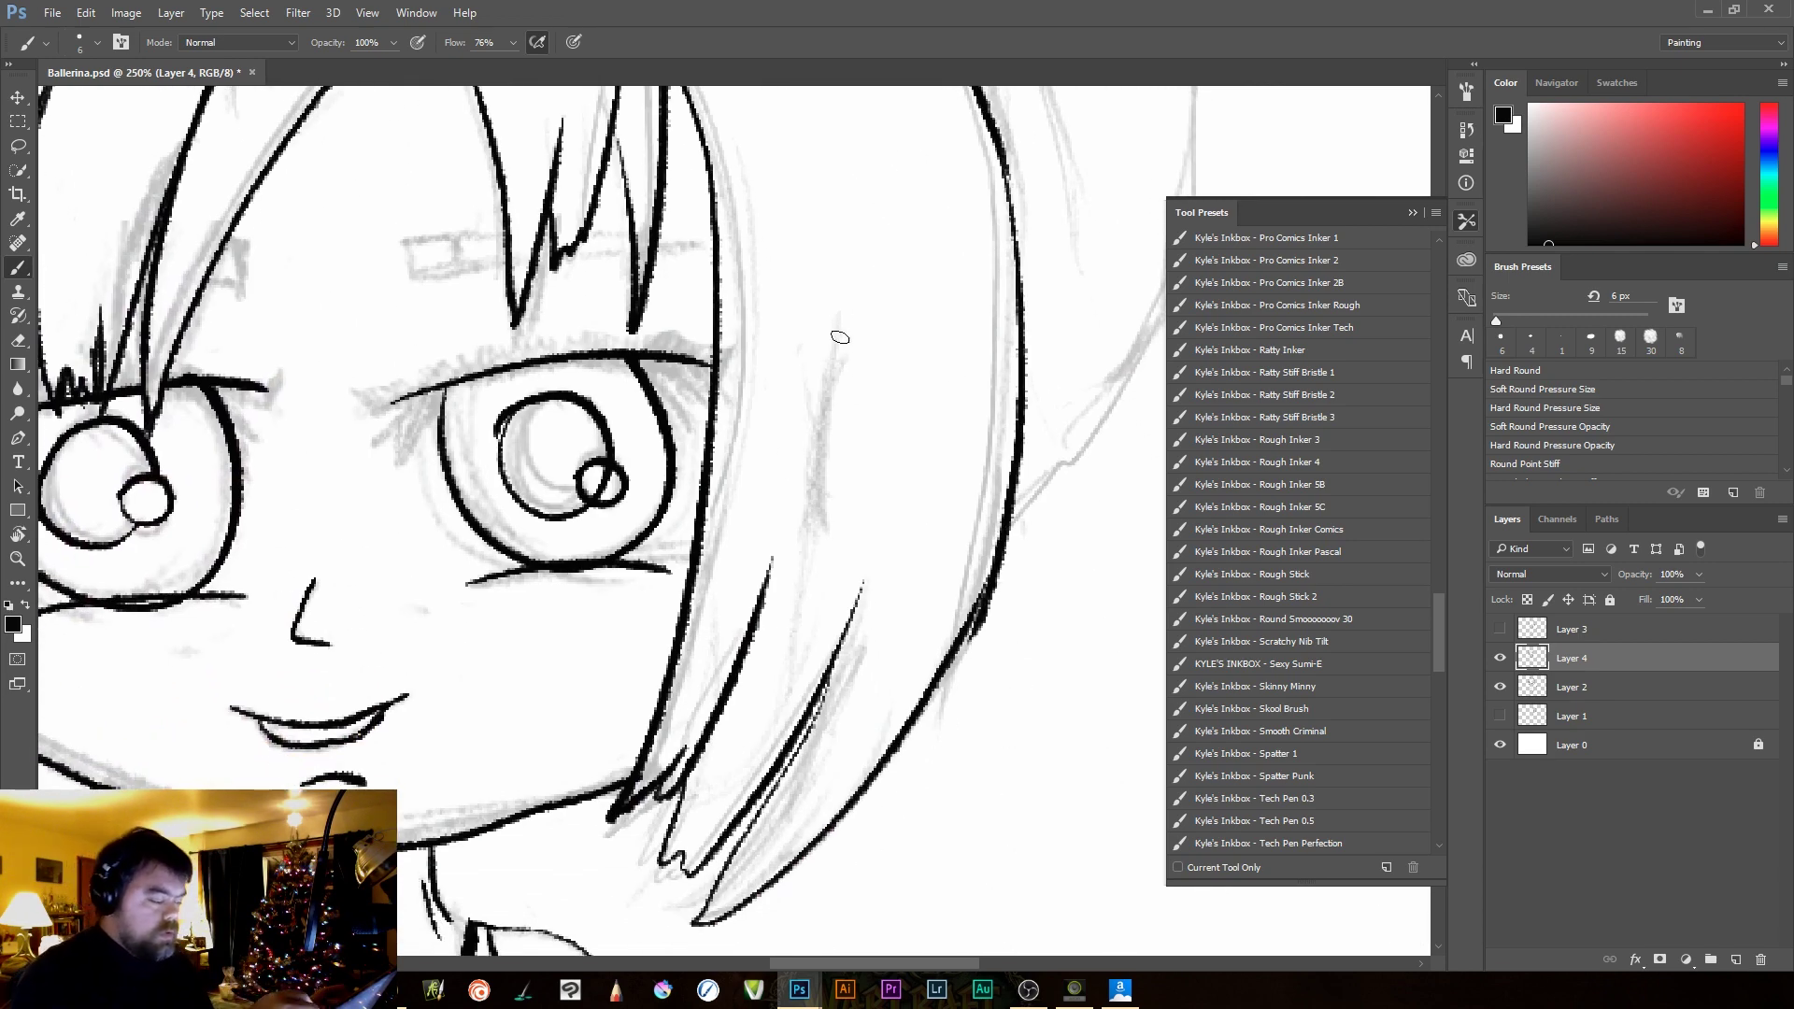
Ink a strand line inside the side lock and the ponytail's wavy outline from that lock up and over to the bow knot
drag(834, 318, 785, 634)
drag(970, 635, 889, 712)
drag(925, 461, 831, 637)
mouse_move(916, 455)
mouse_down()
mouse_move(969, 612)
mouse_move(951, 705)
mouse_move(900, 776)
mouse_up()
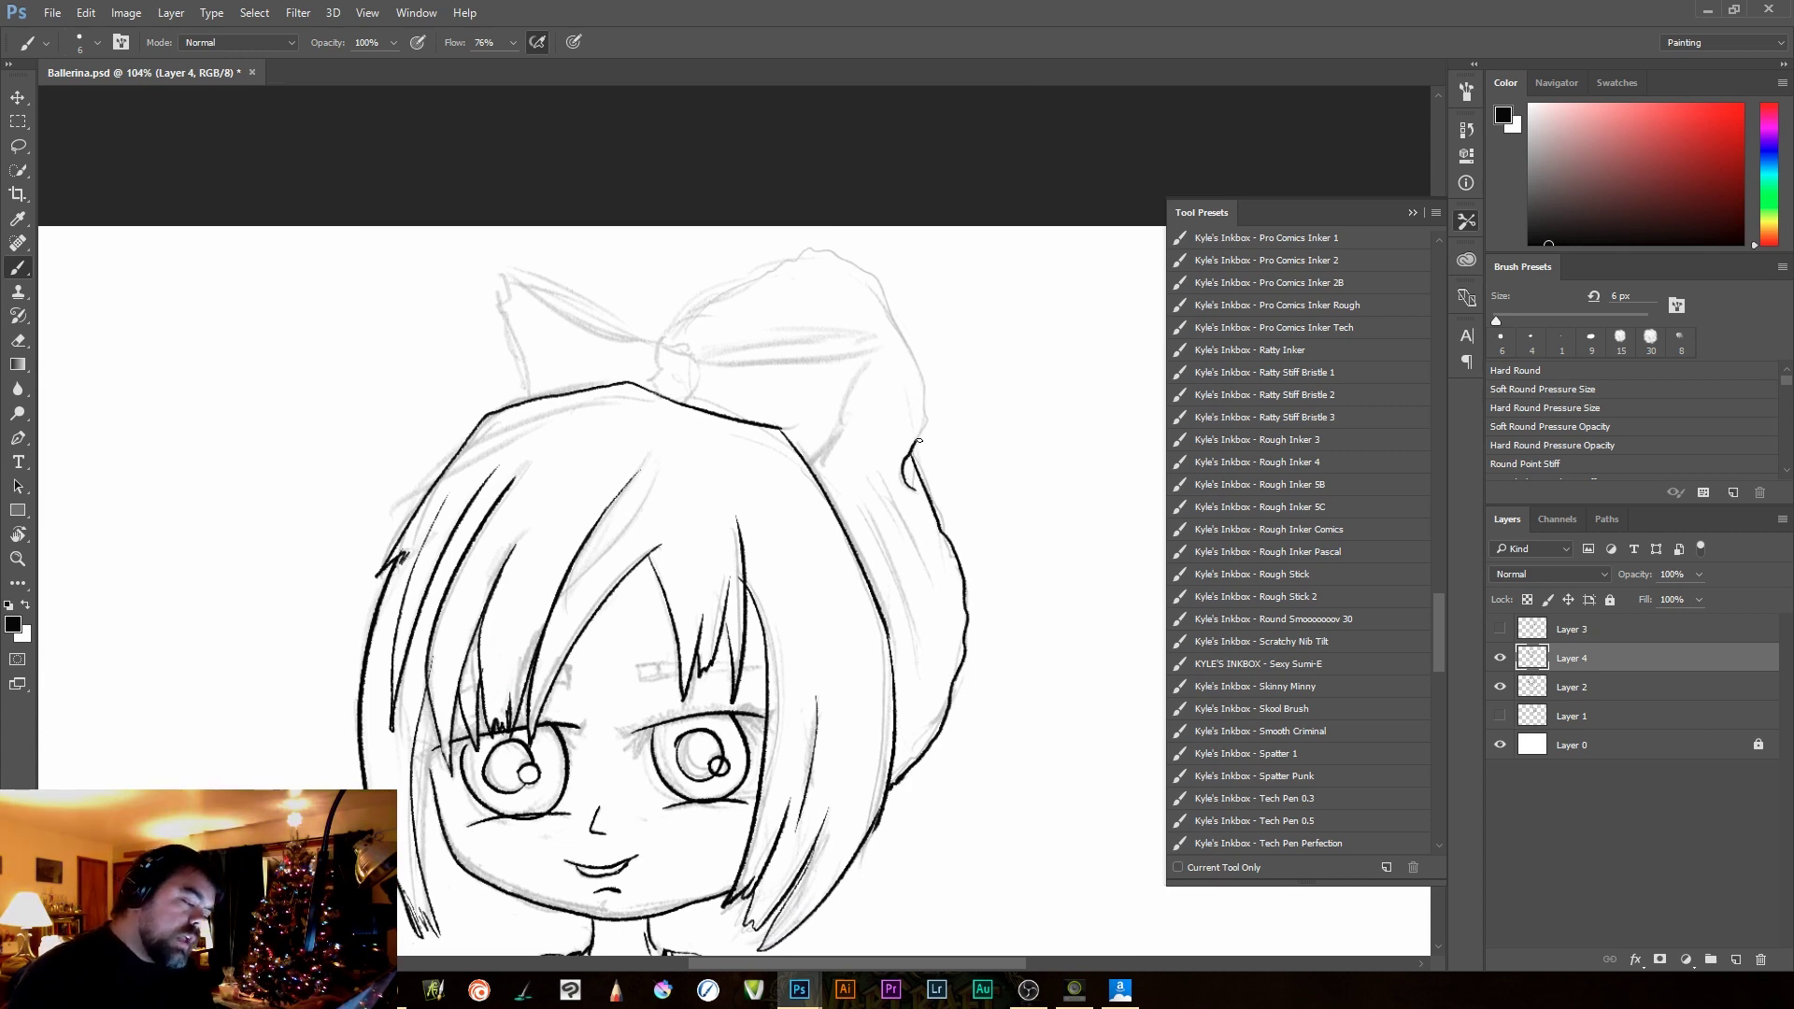
mouse_move(919, 366)
mouse_down()
mouse_move(827, 254)
mouse_move(699, 308)
mouse_move(669, 344)
mouse_up()
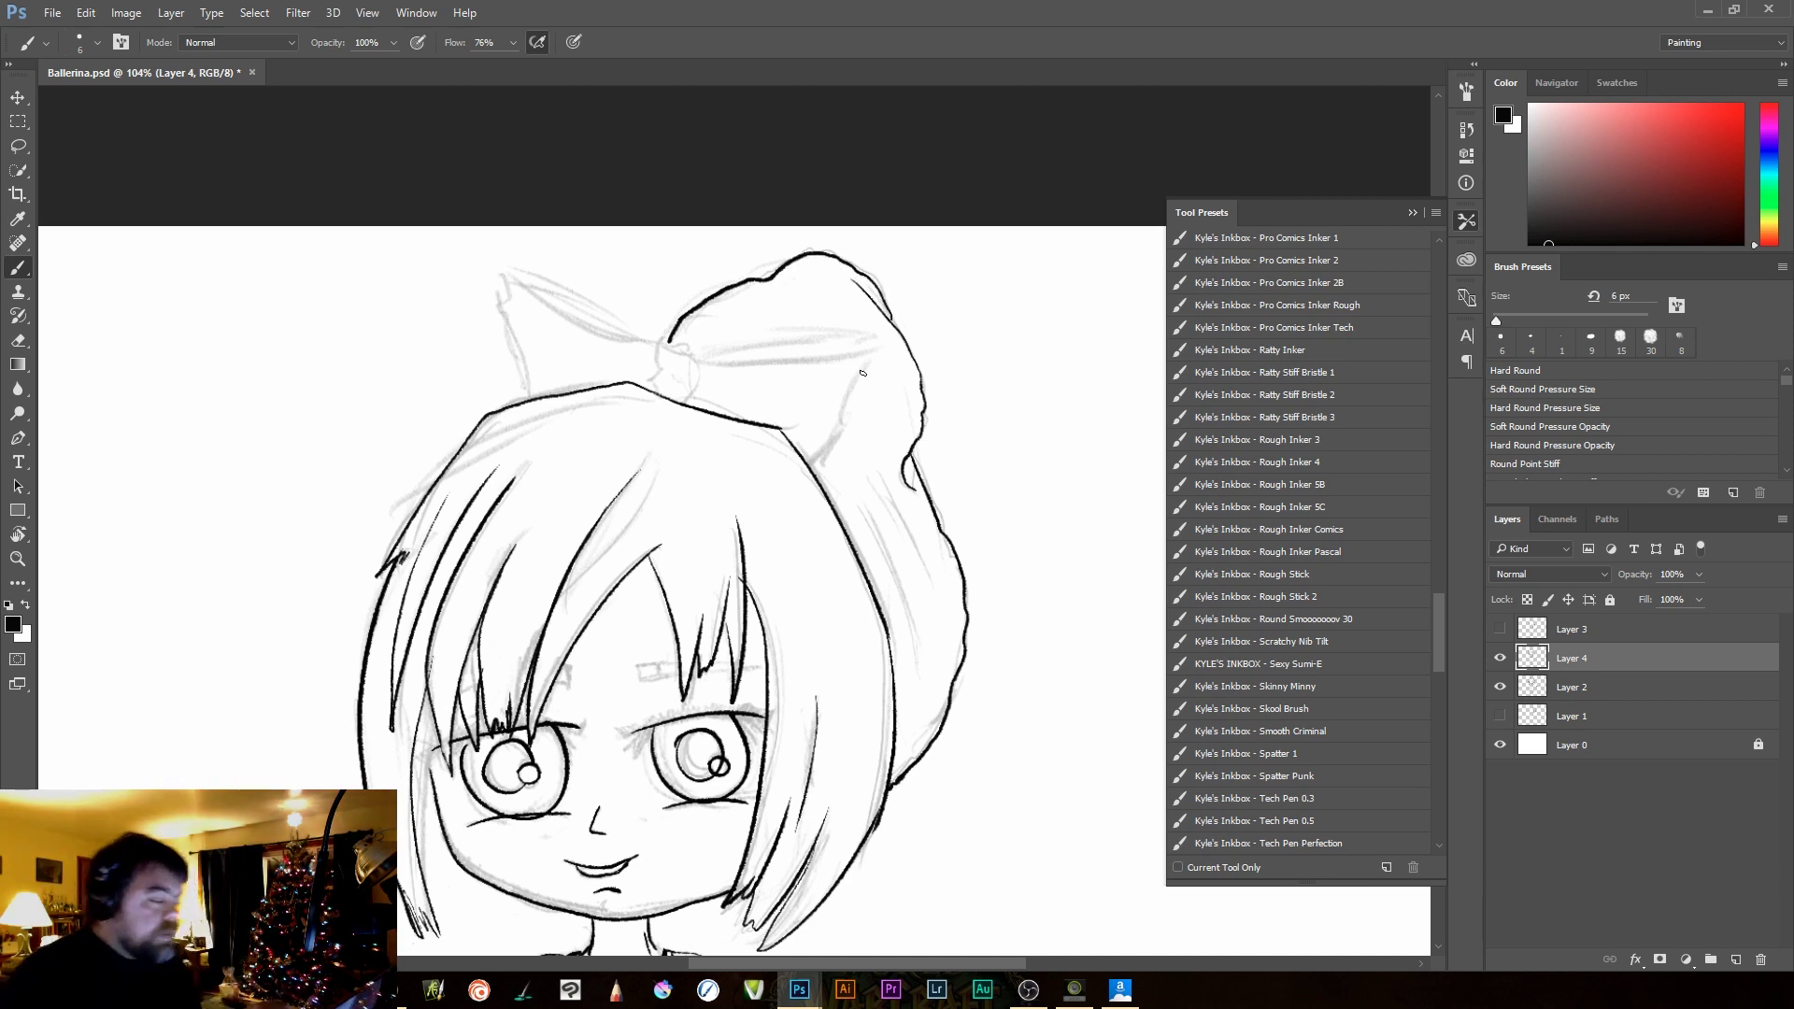
Ink the bow's ponytail-side wing with its fold and the sides of the knot, enlarging the brush to 7 px and redoing rough edges
mouse_move(870, 360)
mouse_down()
mouse_move(814, 487)
mouse_move(869, 368)
mouse_up()
key(ctrl+z)
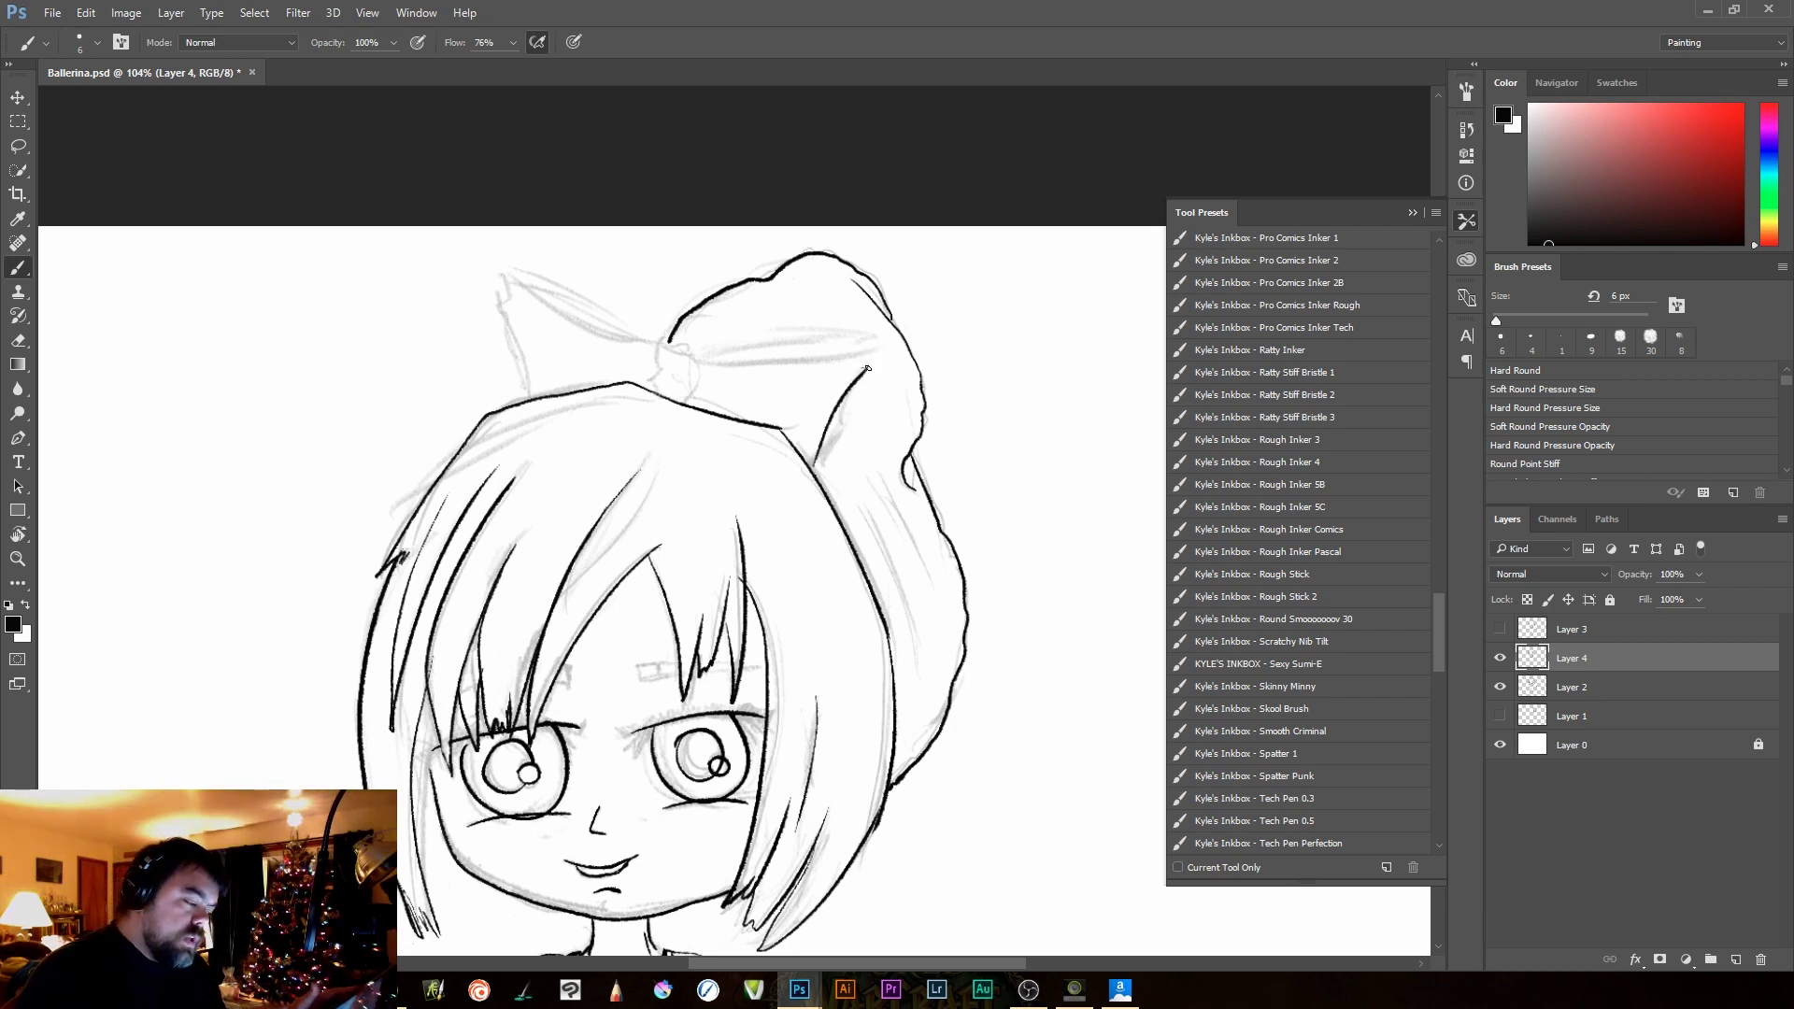
key(])
mouse_move(869, 353)
mouse_down()
mouse_move(701, 355)
mouse_move(854, 349)
mouse_up()
key(ctrl+z)
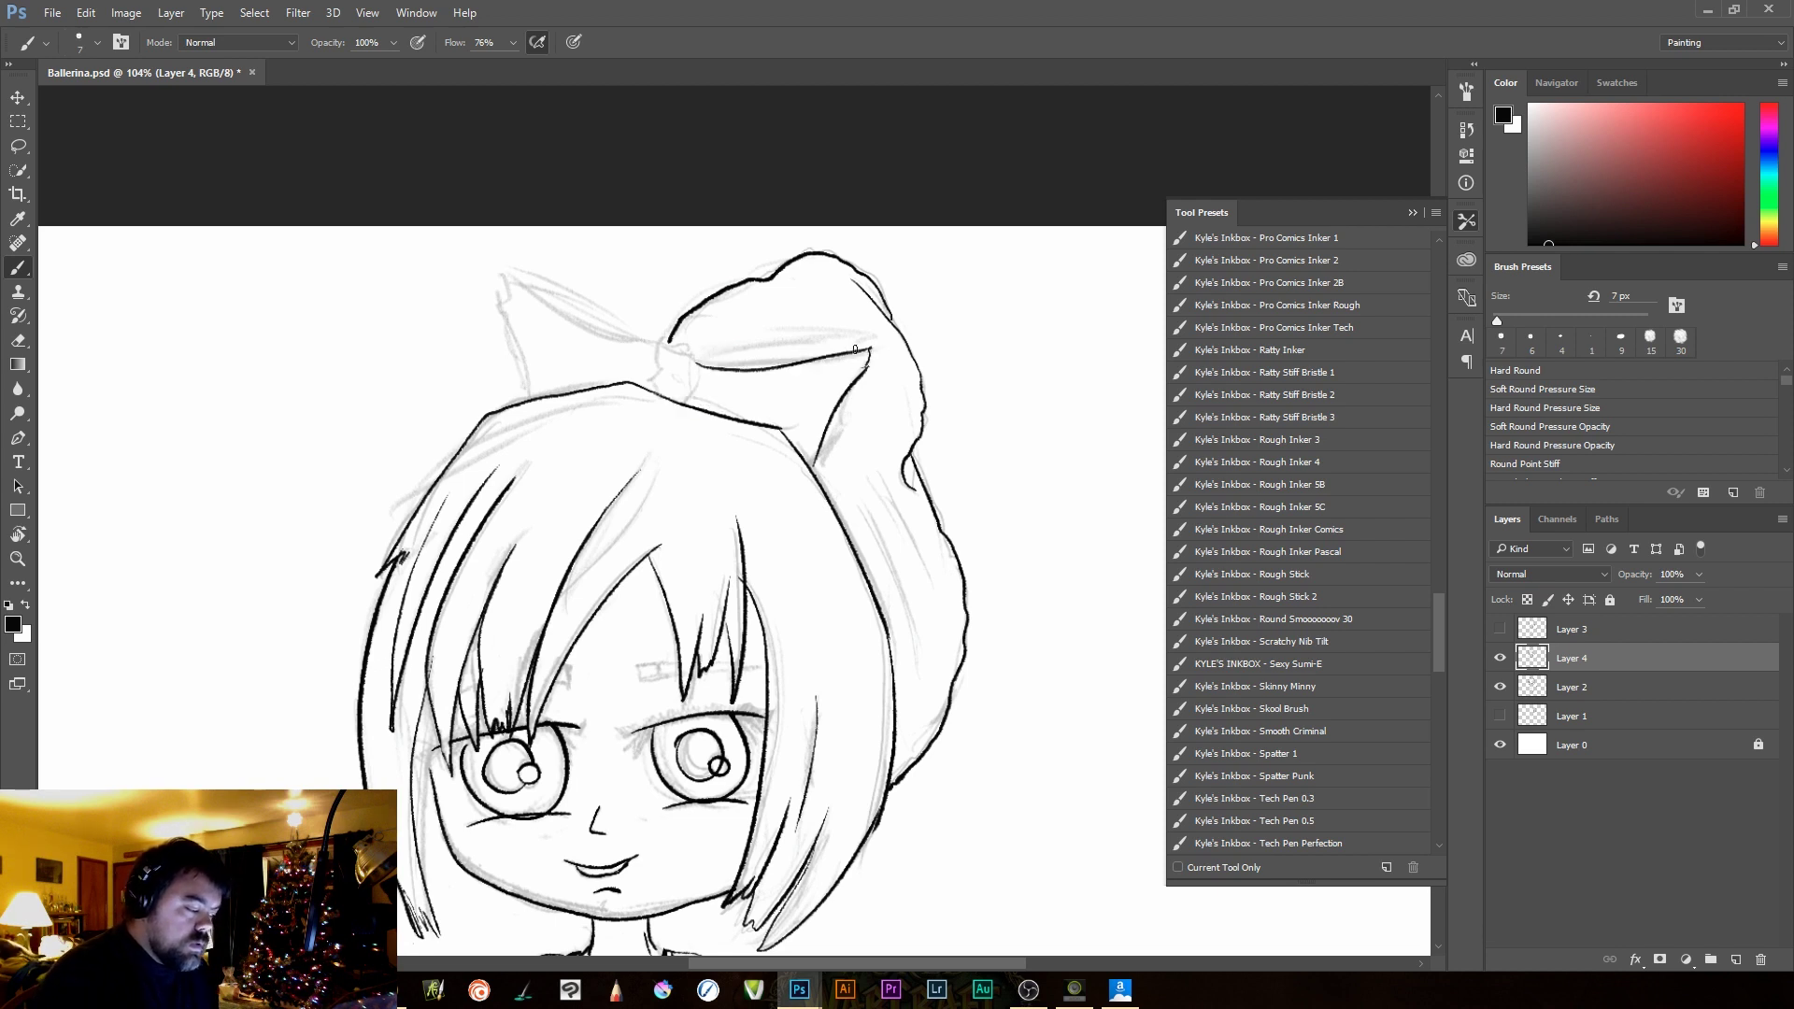
drag(695, 362, 869, 337)
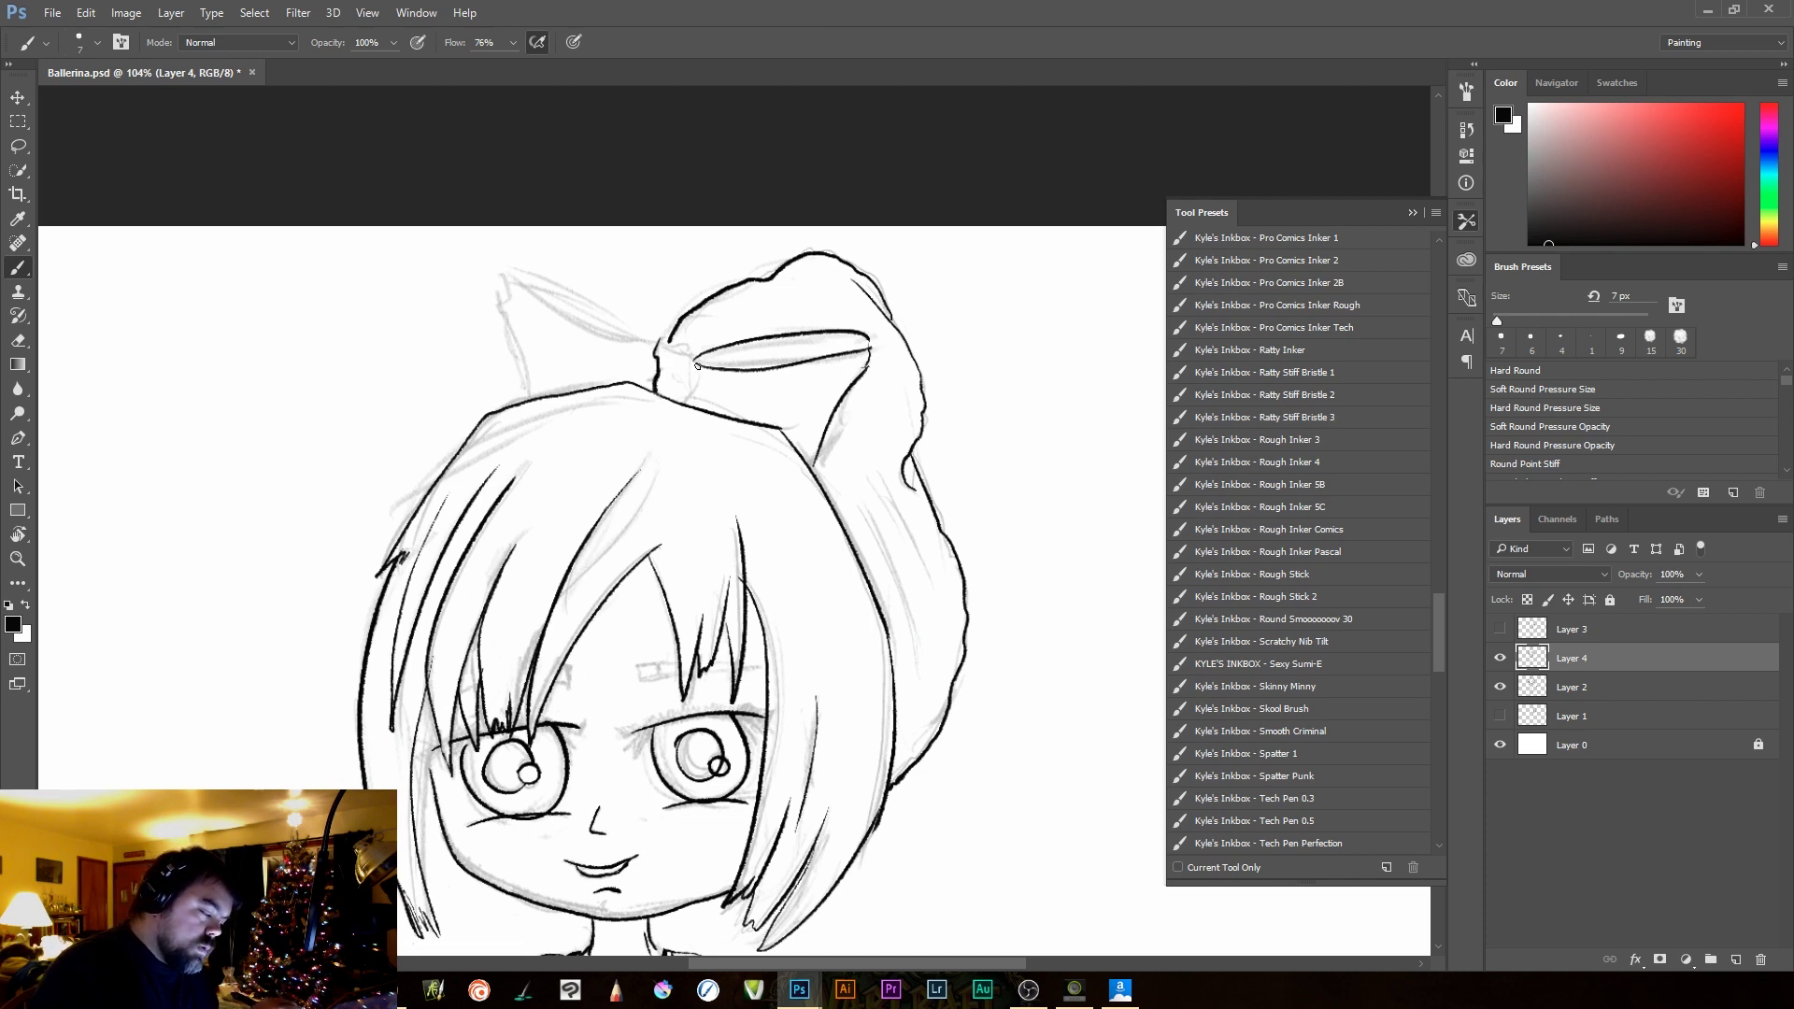
mouse_move(697, 365)
mouse_down()
mouse_move(692, 408)
mouse_move(753, 424)
mouse_up()
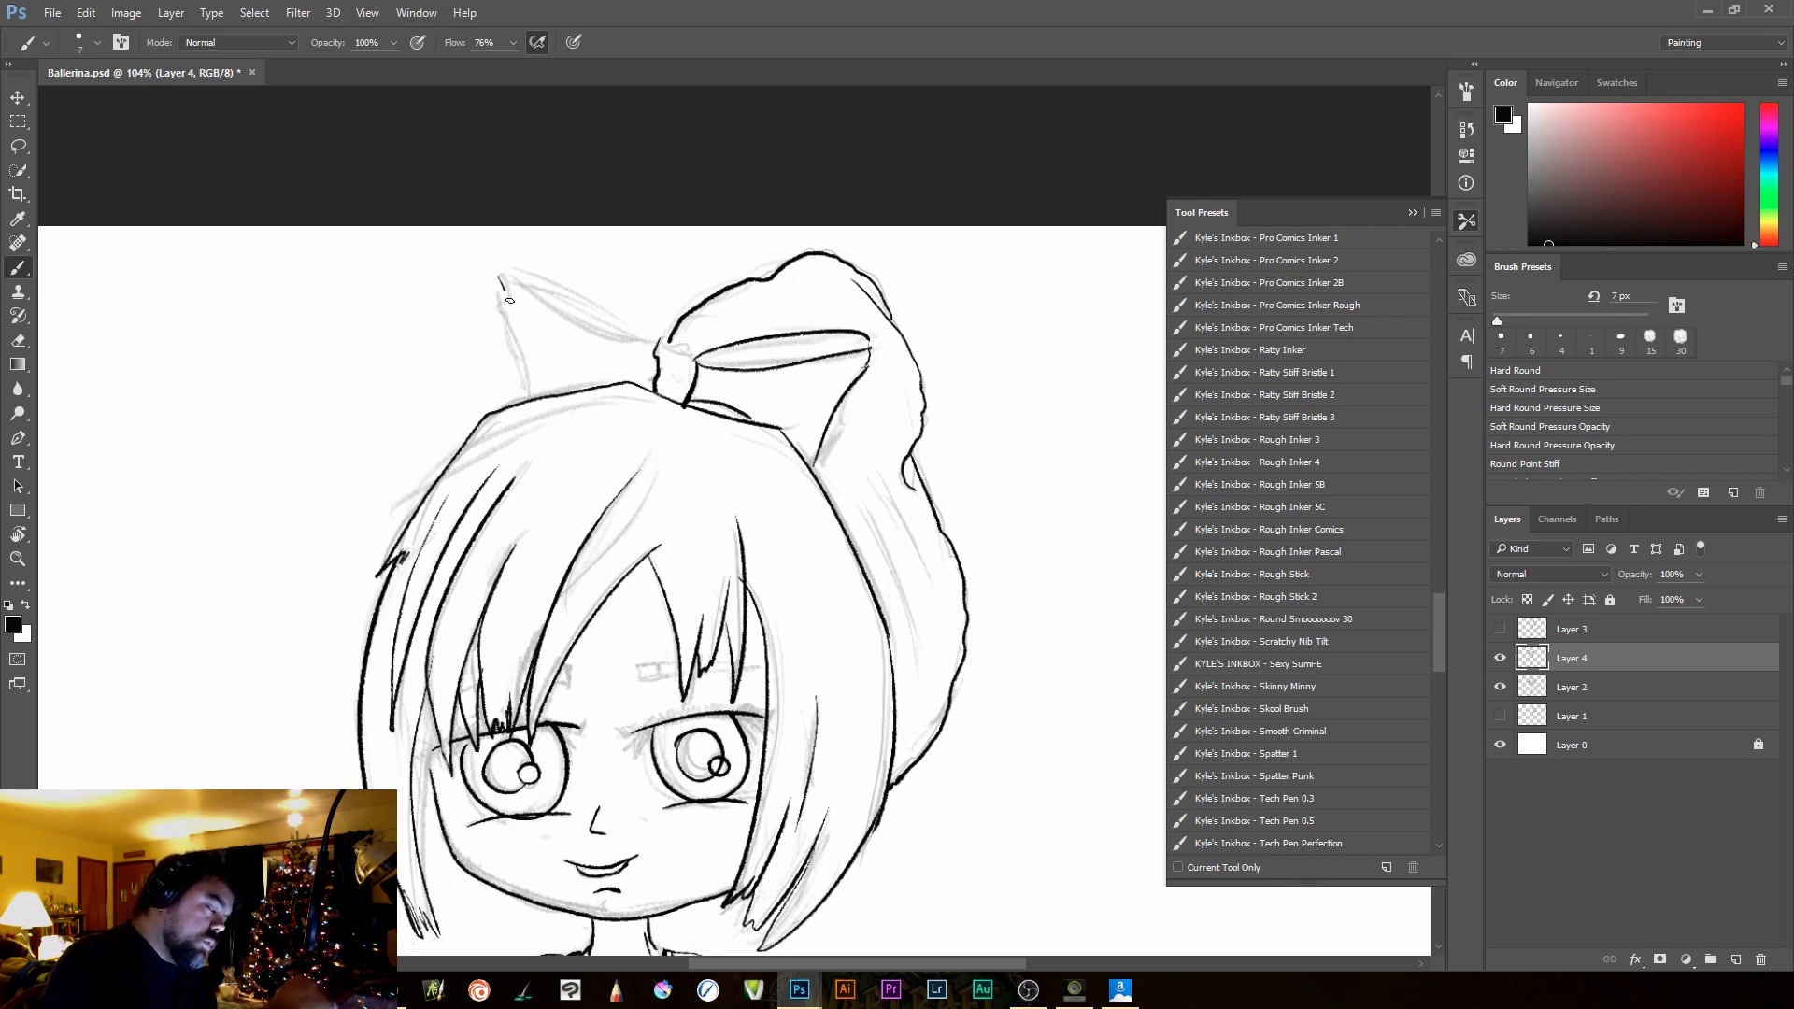
Ink the bow's smaller wing with its folded upper edge, close the knot's top, and add strand lines in the ponytail
drag(509, 299, 537, 405)
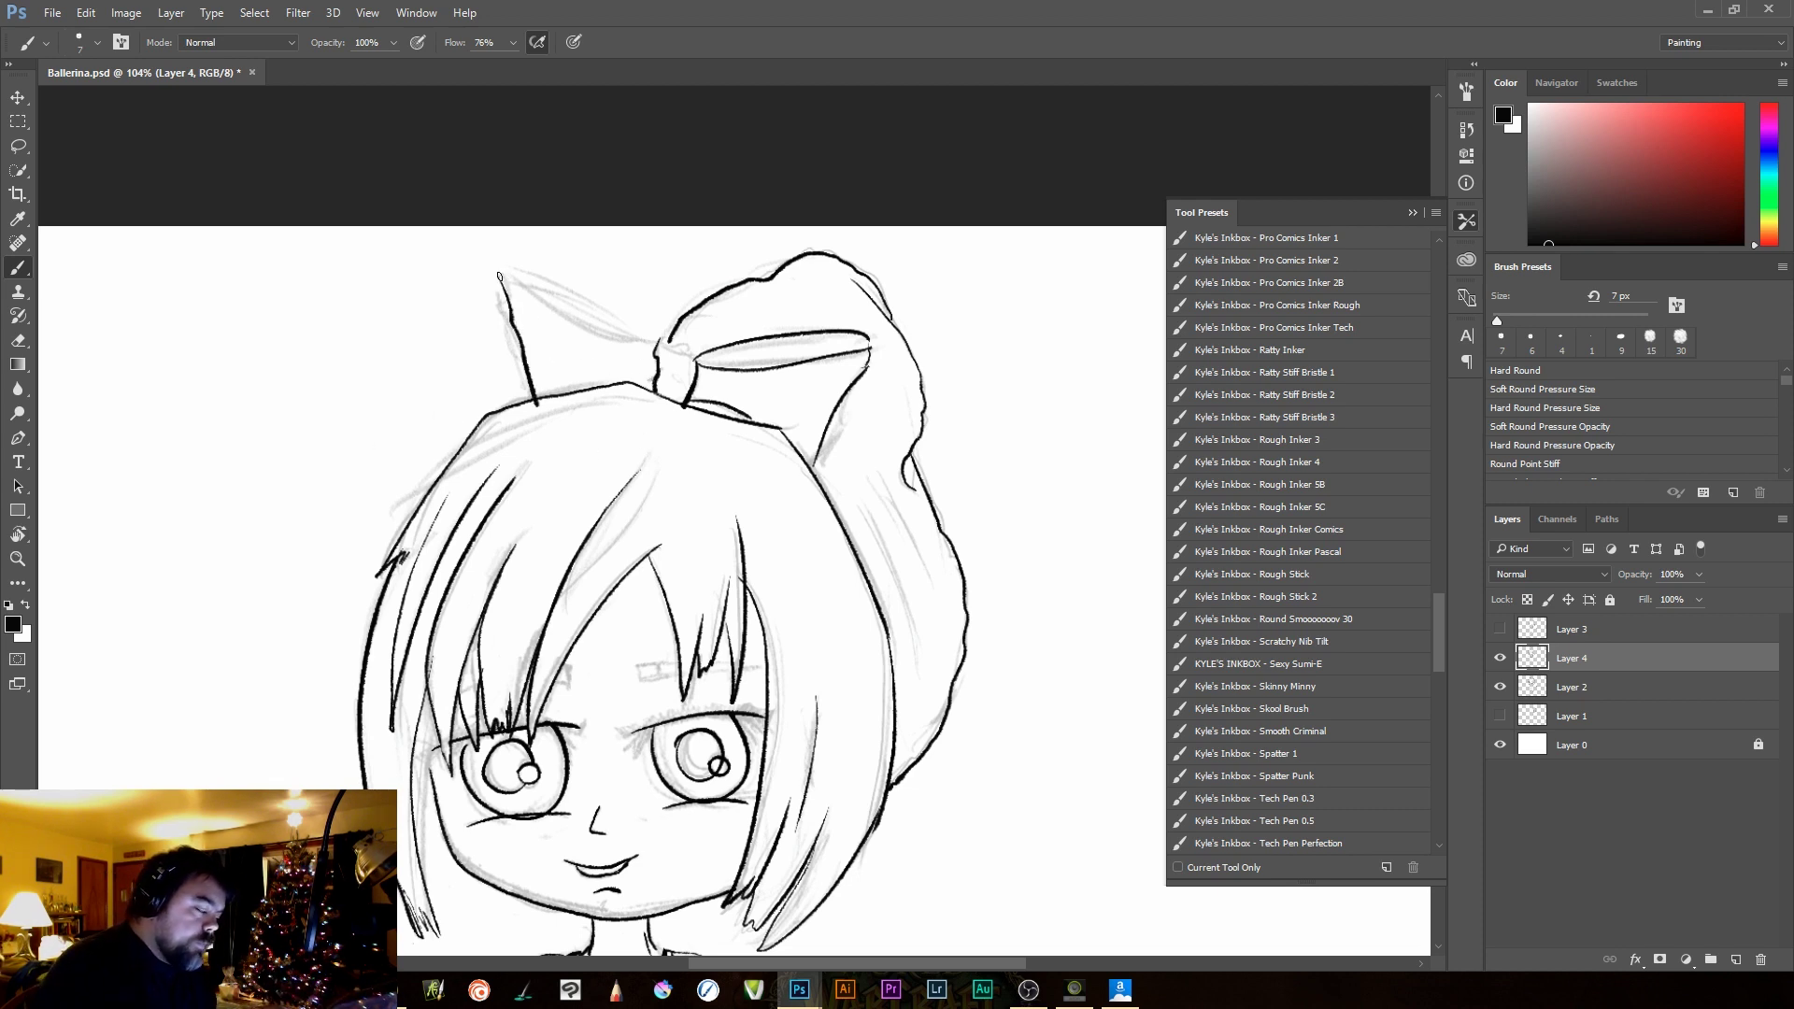
drag(500, 276, 645, 341)
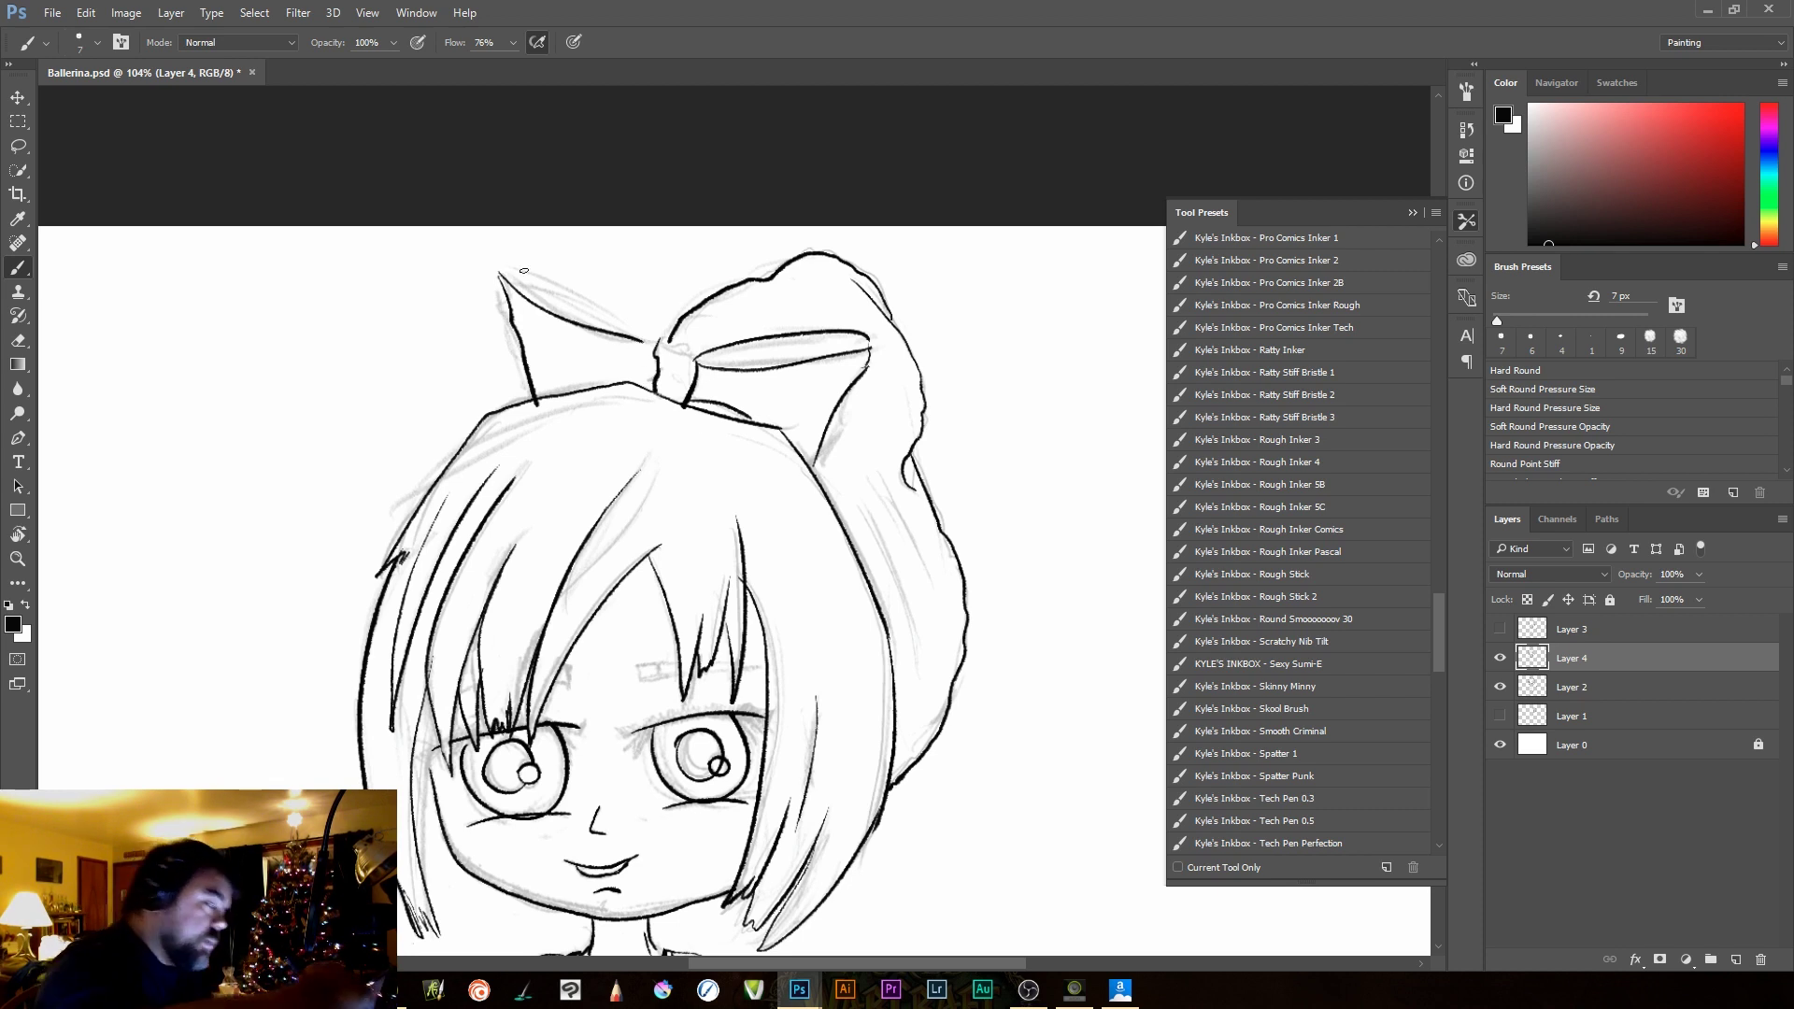
drag(500, 272, 660, 357)
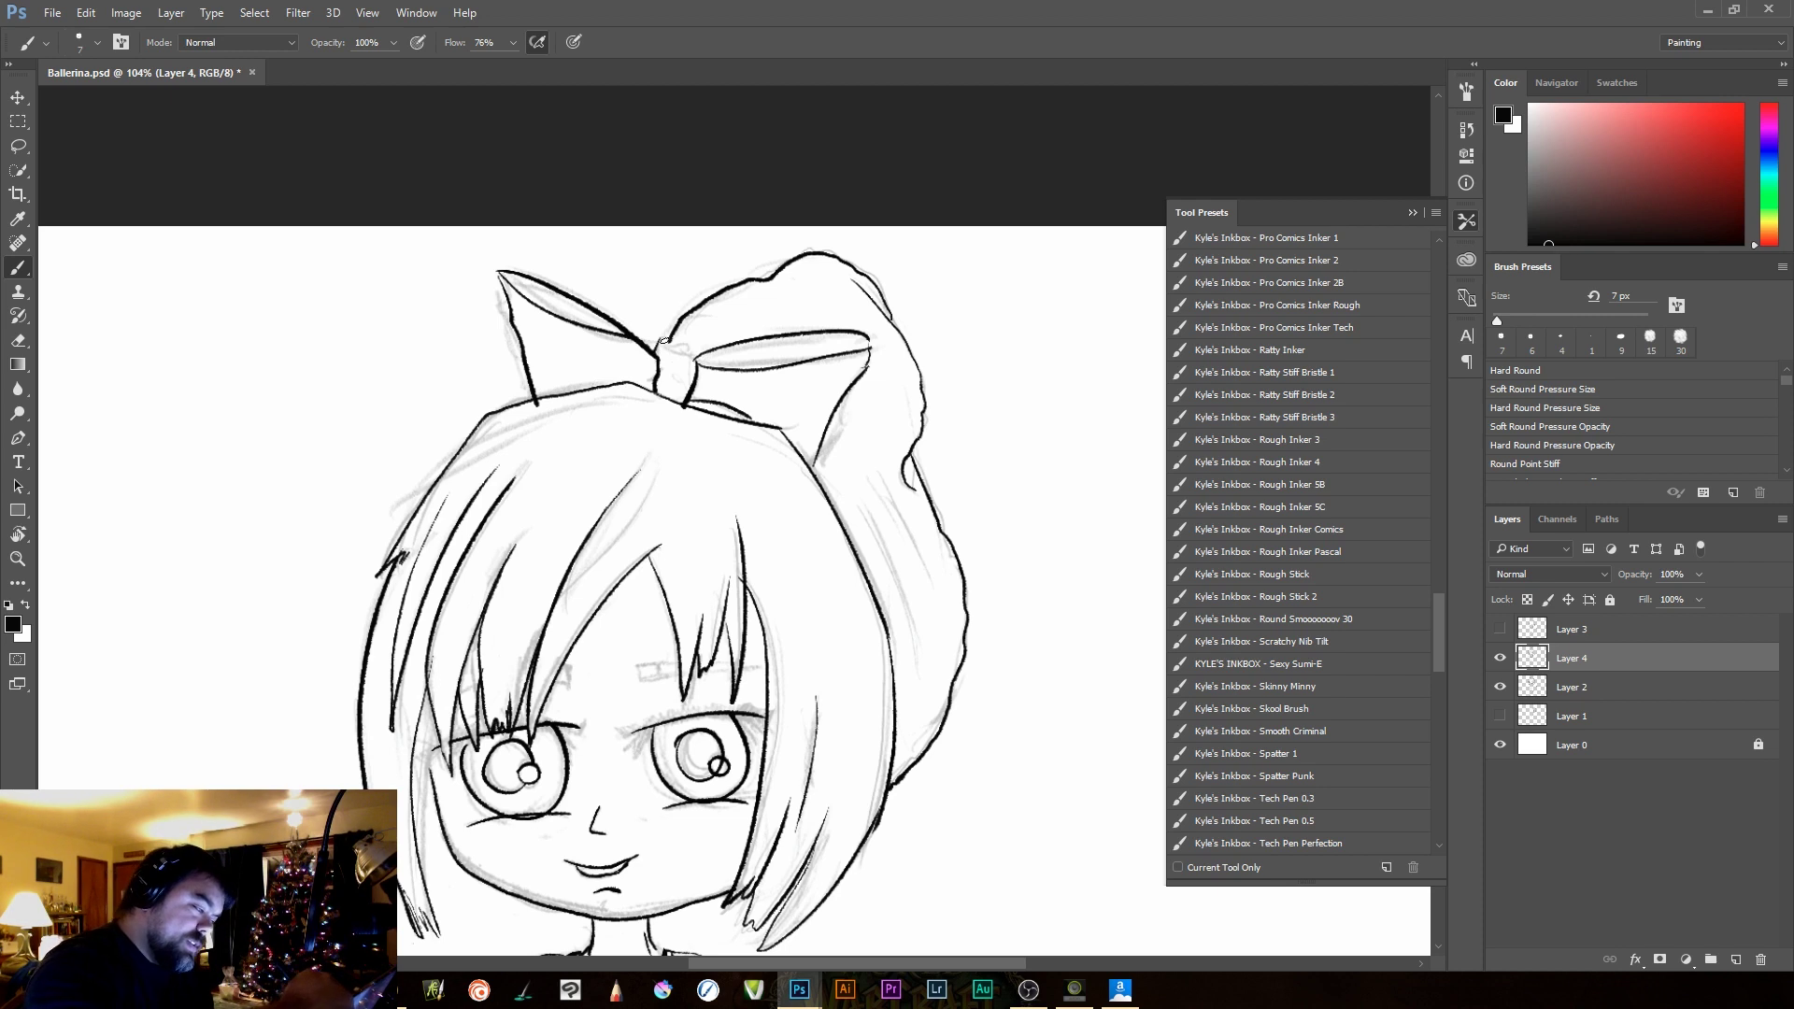
drag(660, 343, 694, 357)
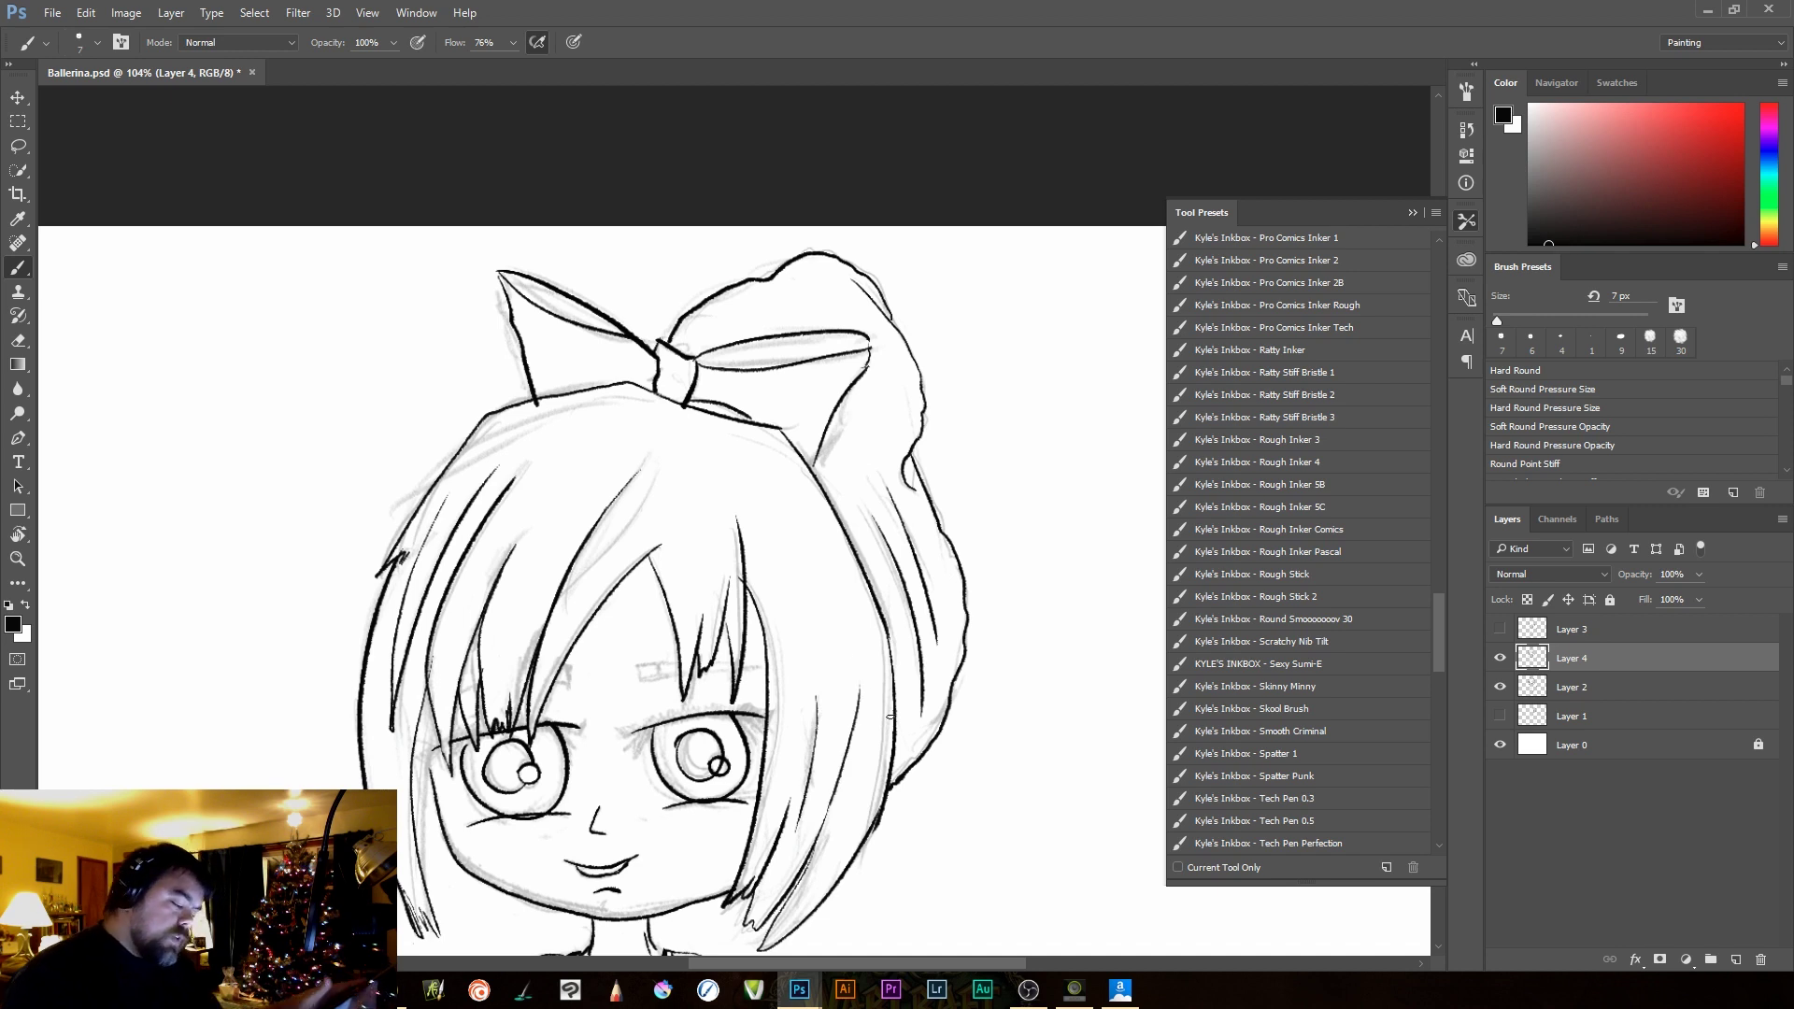
Ink long strand lines down the outstretched-arm-side hair and a jagged highlight shape near the crown, redoing the highlight's first stroke
drag(799, 556, 849, 752)
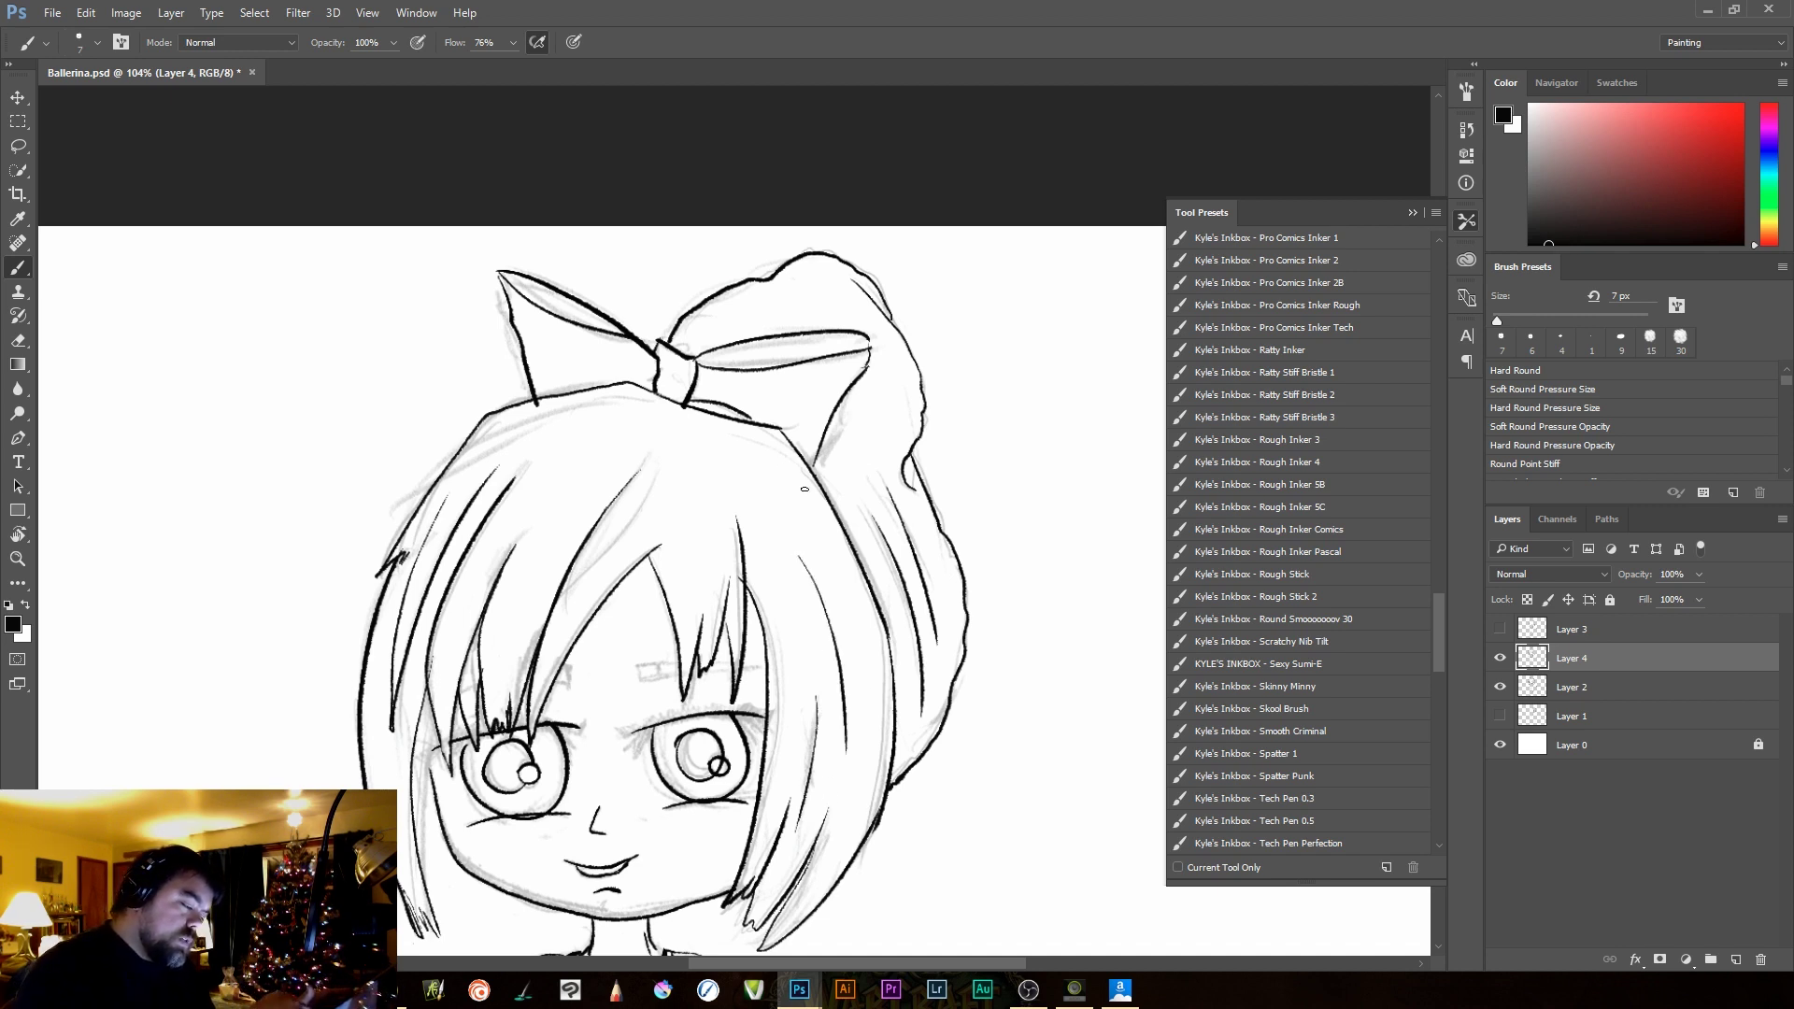
drag(785, 463, 845, 598)
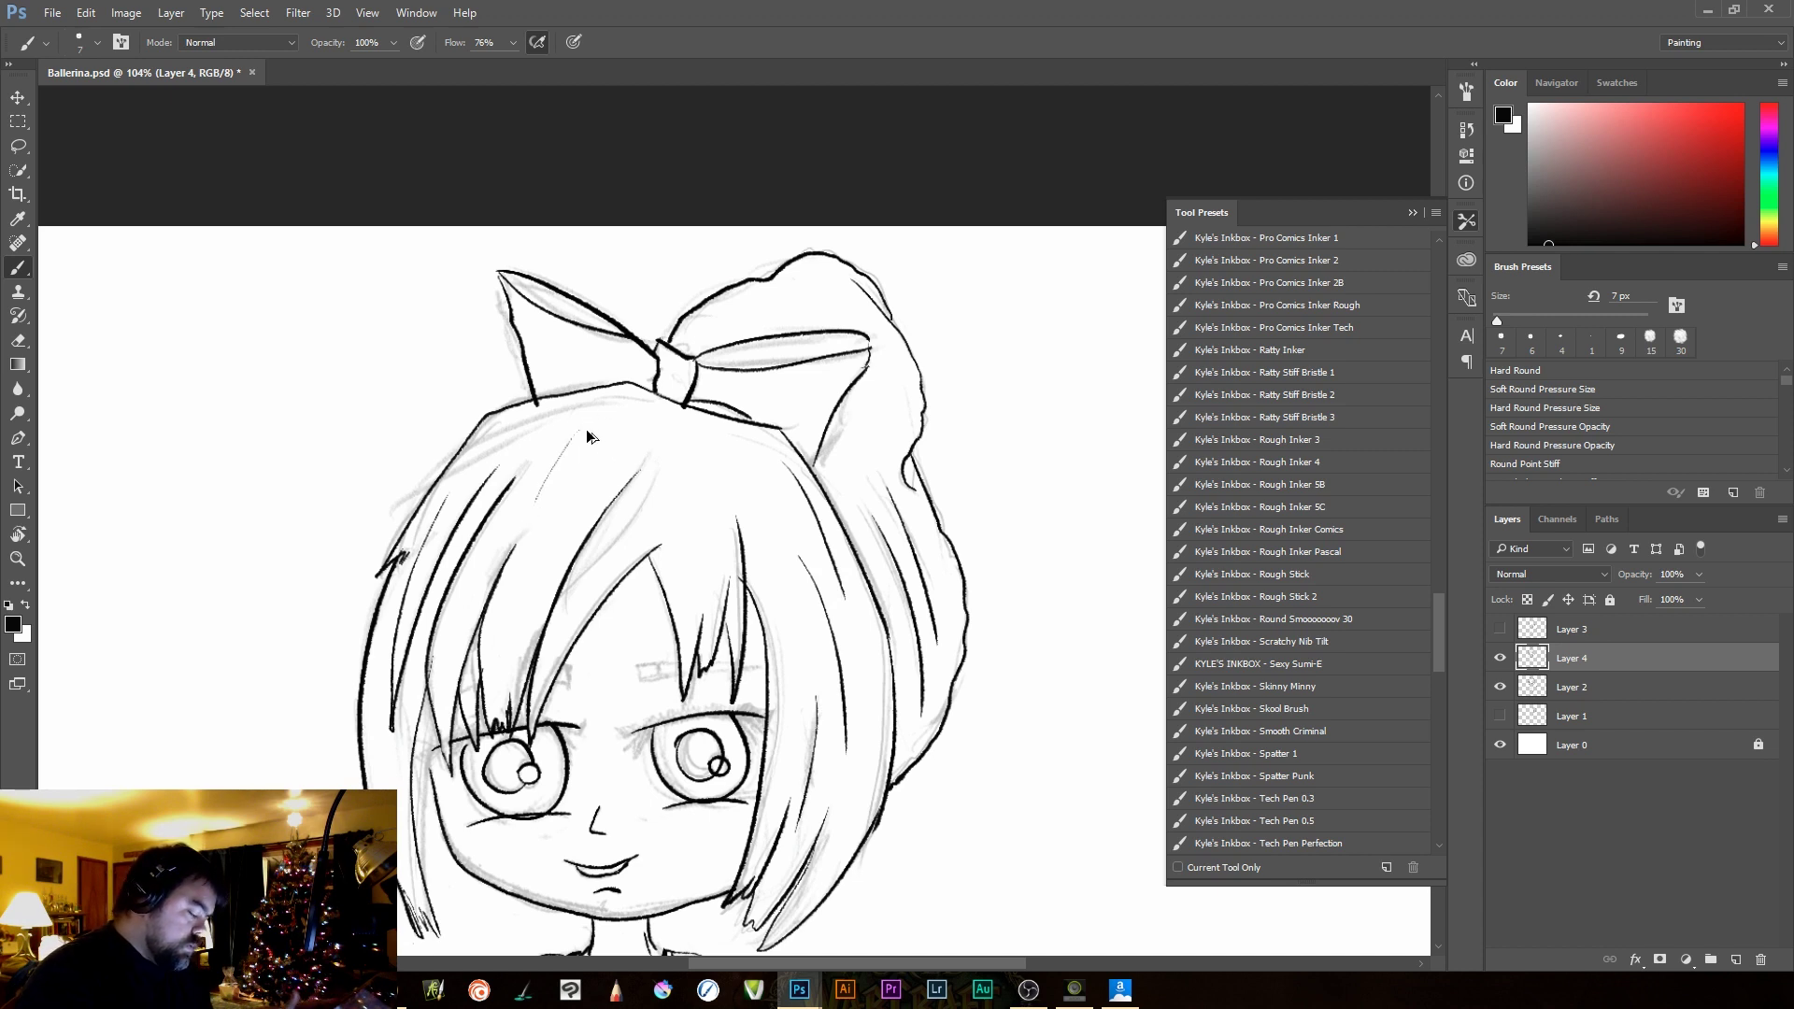
mouse_move(580, 435)
mouse_down()
mouse_move(527, 547)
mouse_move(628, 446)
mouse_move(505, 528)
mouse_move(614, 438)
mouse_move(565, 486)
mouse_up()
key(ctrl+z)
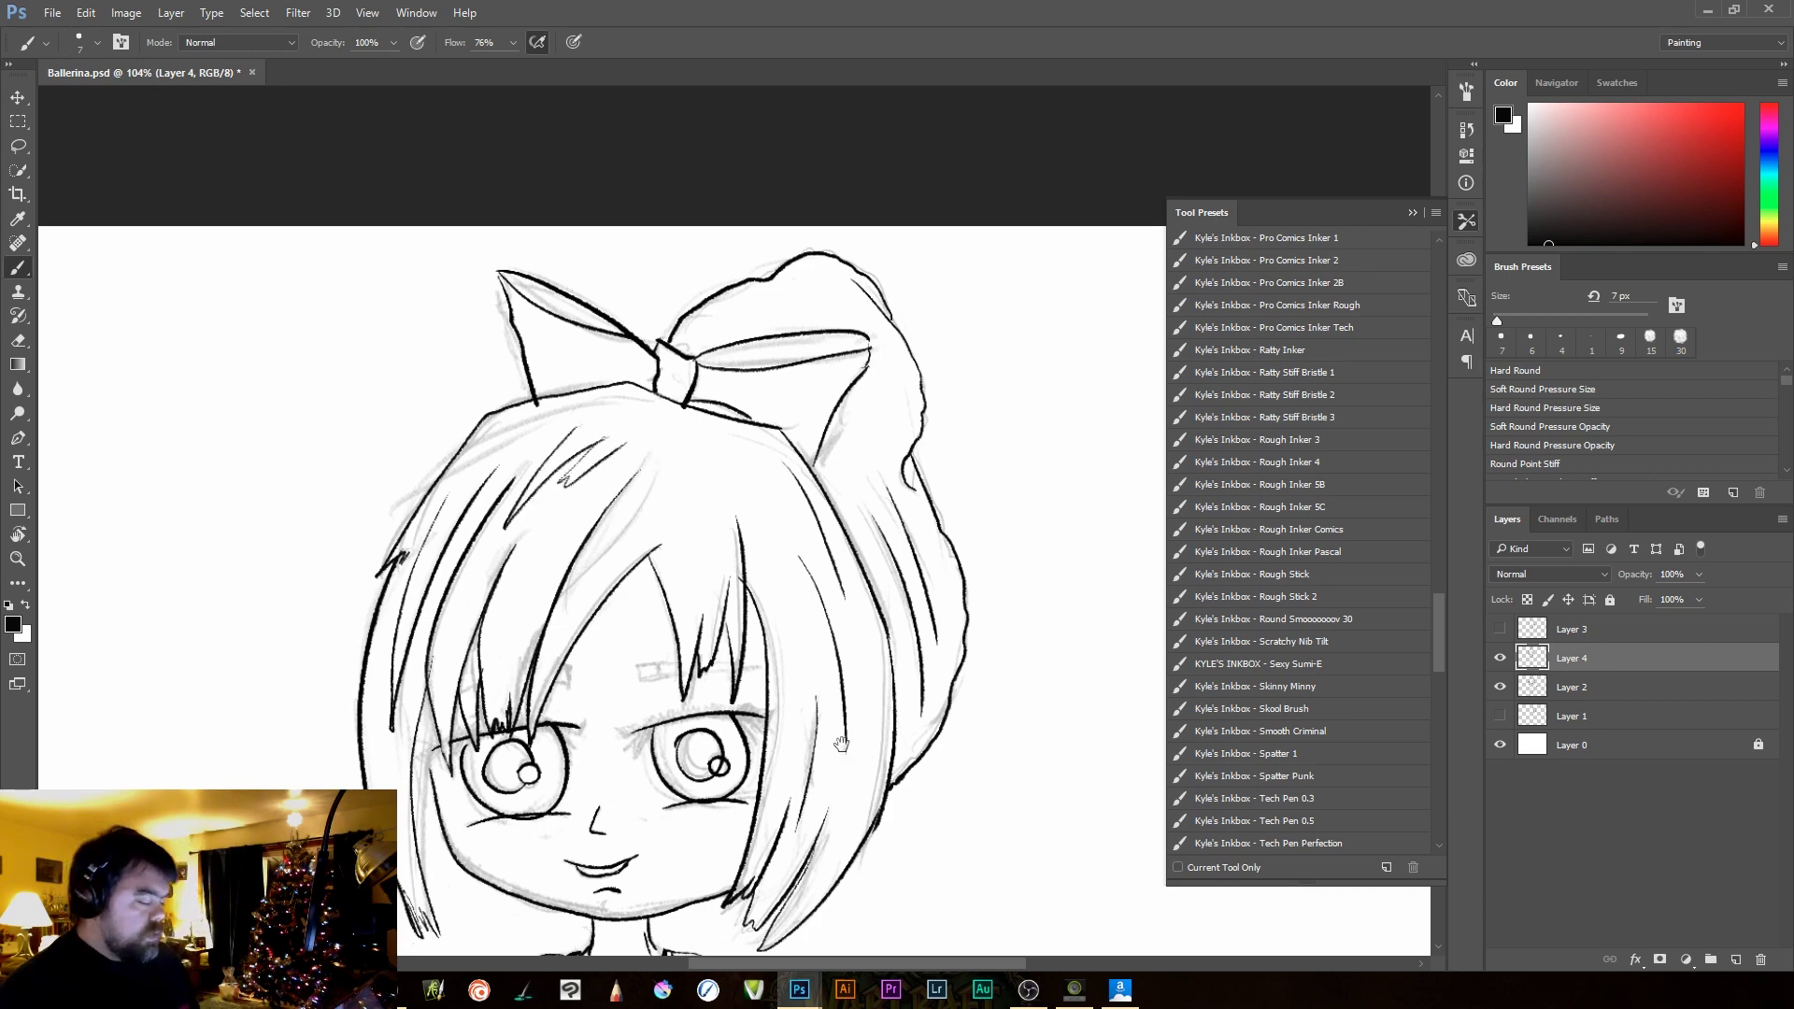
Ink the blocky eyebrow above the outstretched-arm-side eye, on both sides of the bang tips, redoing its outer part
scroll(748, 719, up, 5)
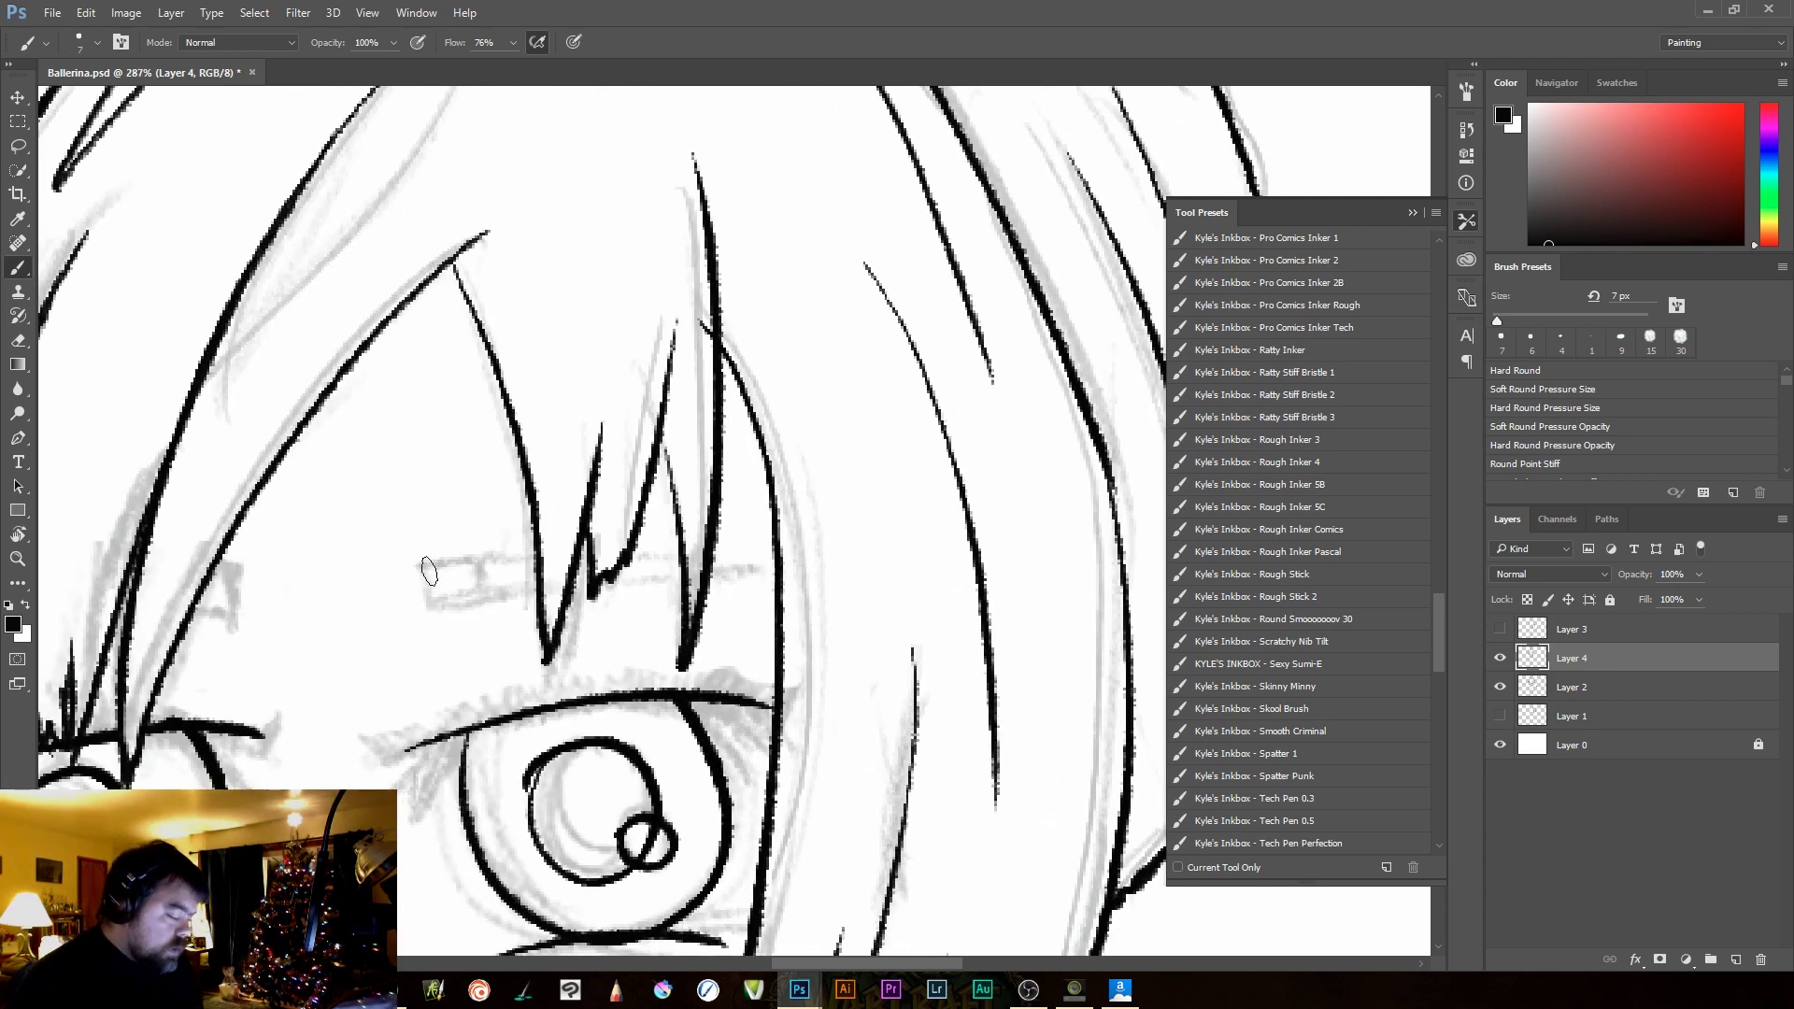
drag(420, 566, 530, 567)
mouse_move(434, 598)
mouse_down()
mouse_move(534, 595)
mouse_move(436, 596)
mouse_up()
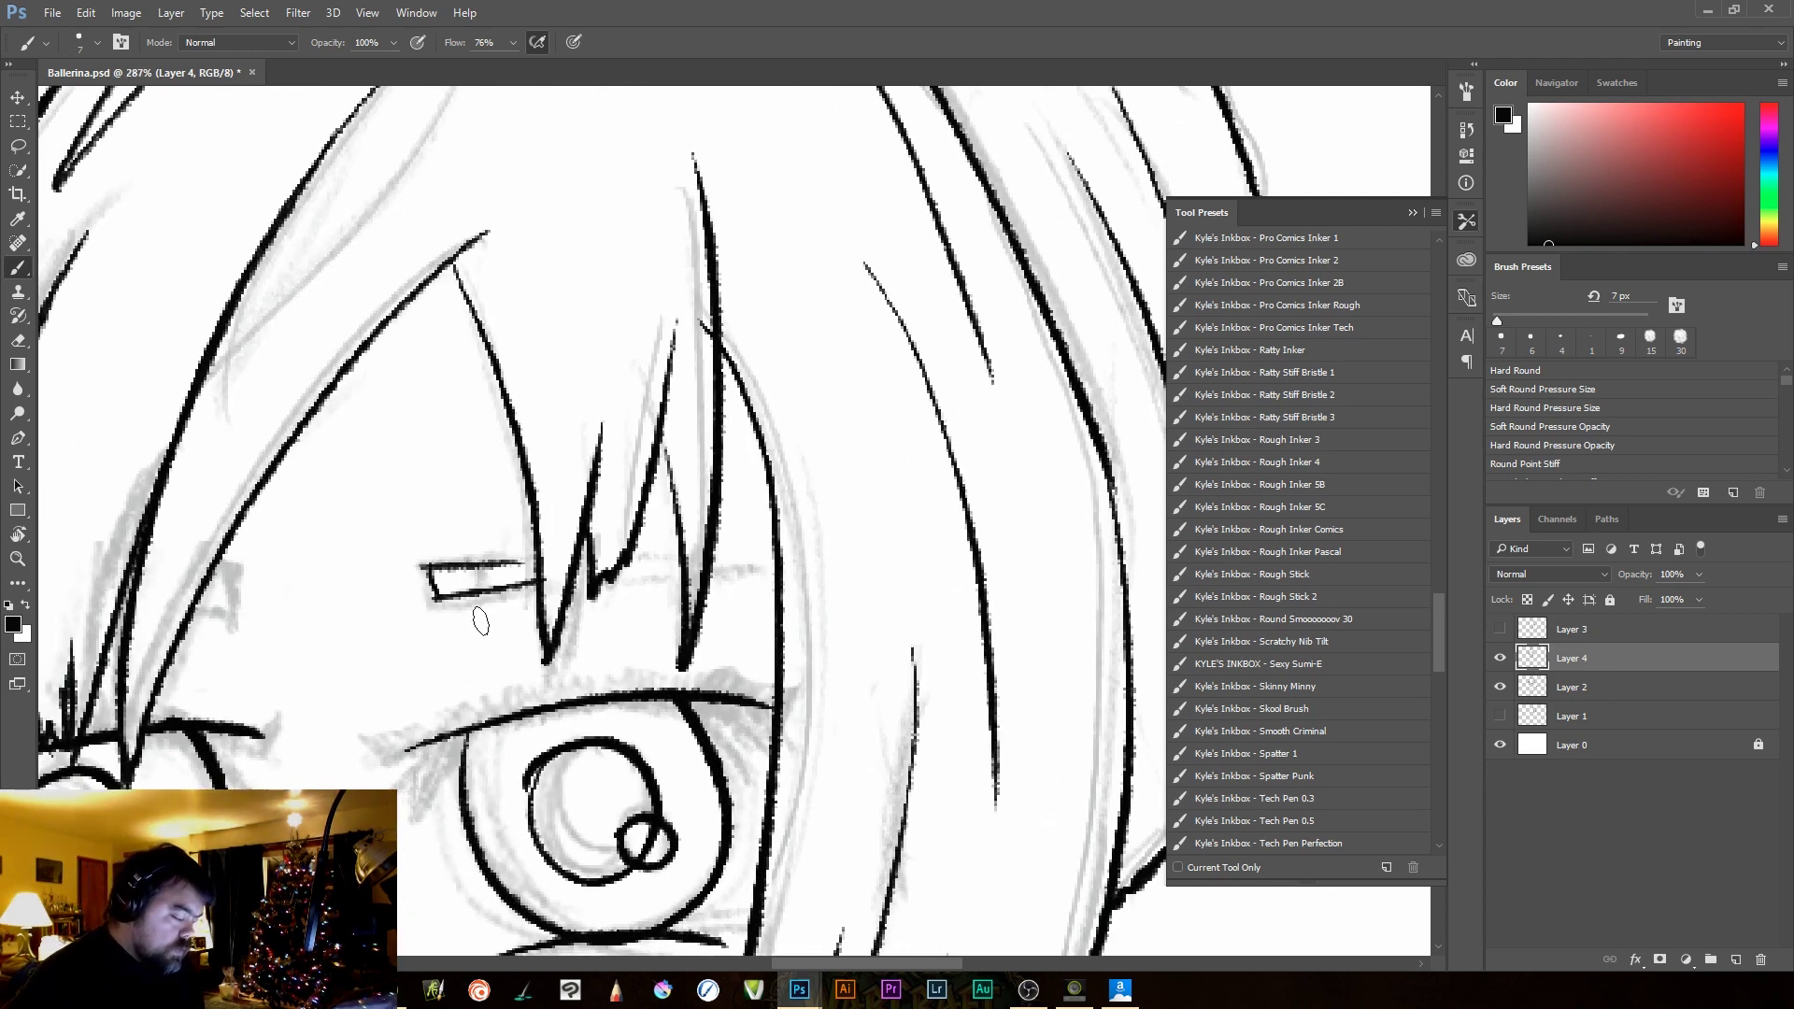
drag(606, 579, 700, 557)
key(ctrl+alt+z)
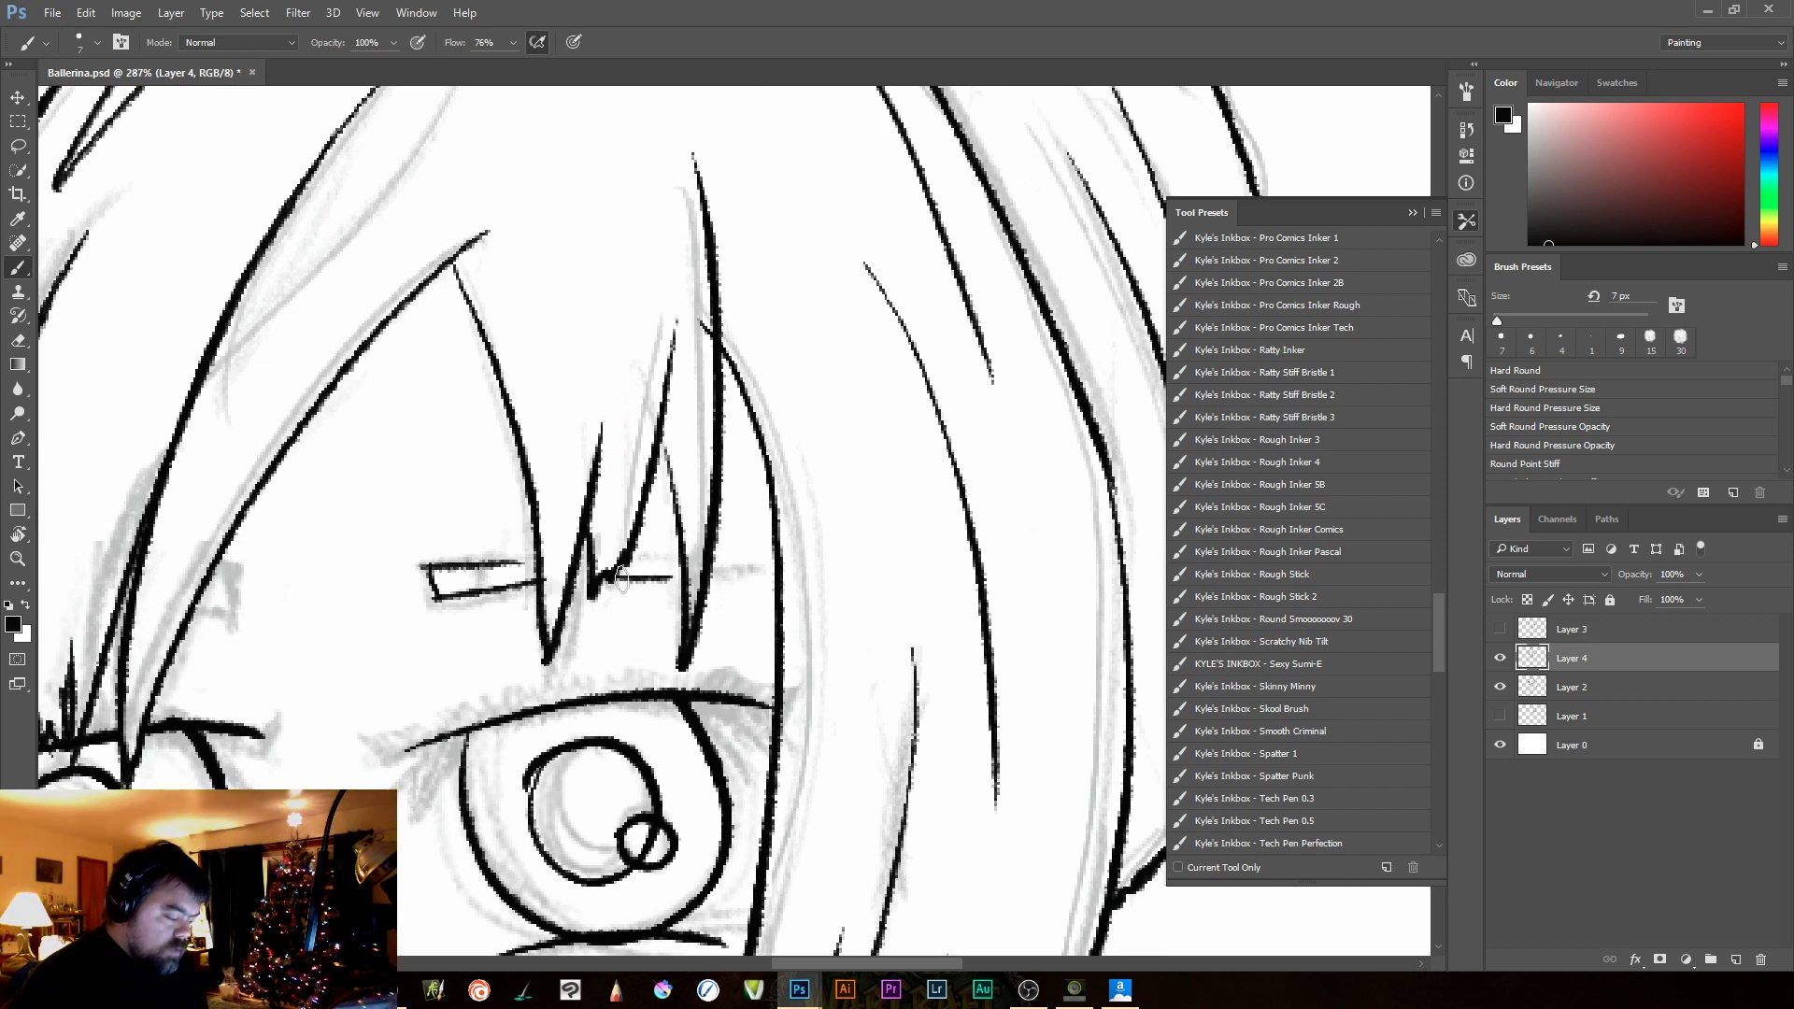
key(ctrl+alt+z)
mouse_move(627, 562)
mouse_down()
mouse_move(691, 567)
mouse_move(621, 583)
mouse_move(760, 566)
mouse_up()
Ink the bent-arm-side eyebrow's inner and outer ends where they show between the bang locks
drag(611, 721, 975, 763)
mouse_move(601, 605)
mouse_down()
mouse_move(600, 678)
mouse_move(607, 656)
mouse_move(570, 656)
mouse_move(607, 614)
mouse_move(560, 614)
mouse_up()
drag(335, 665, 292, 692)
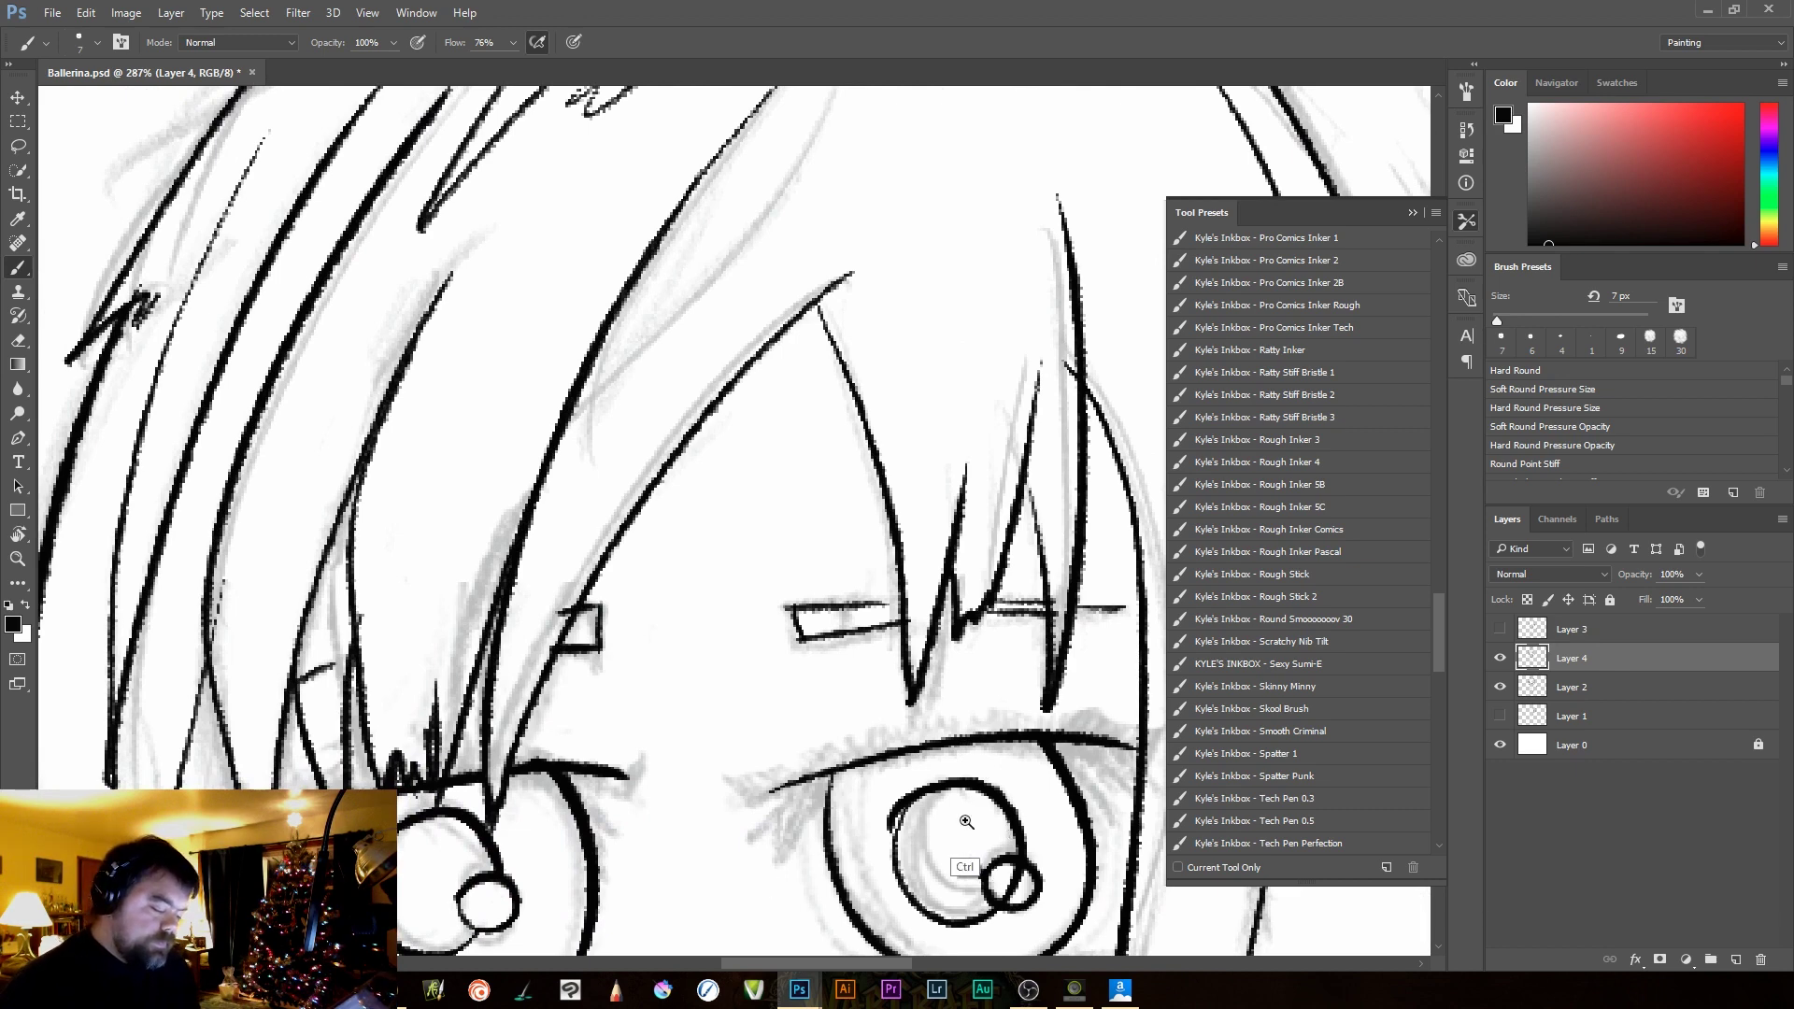
ctrl+drag(1002, 837, 902, 813)
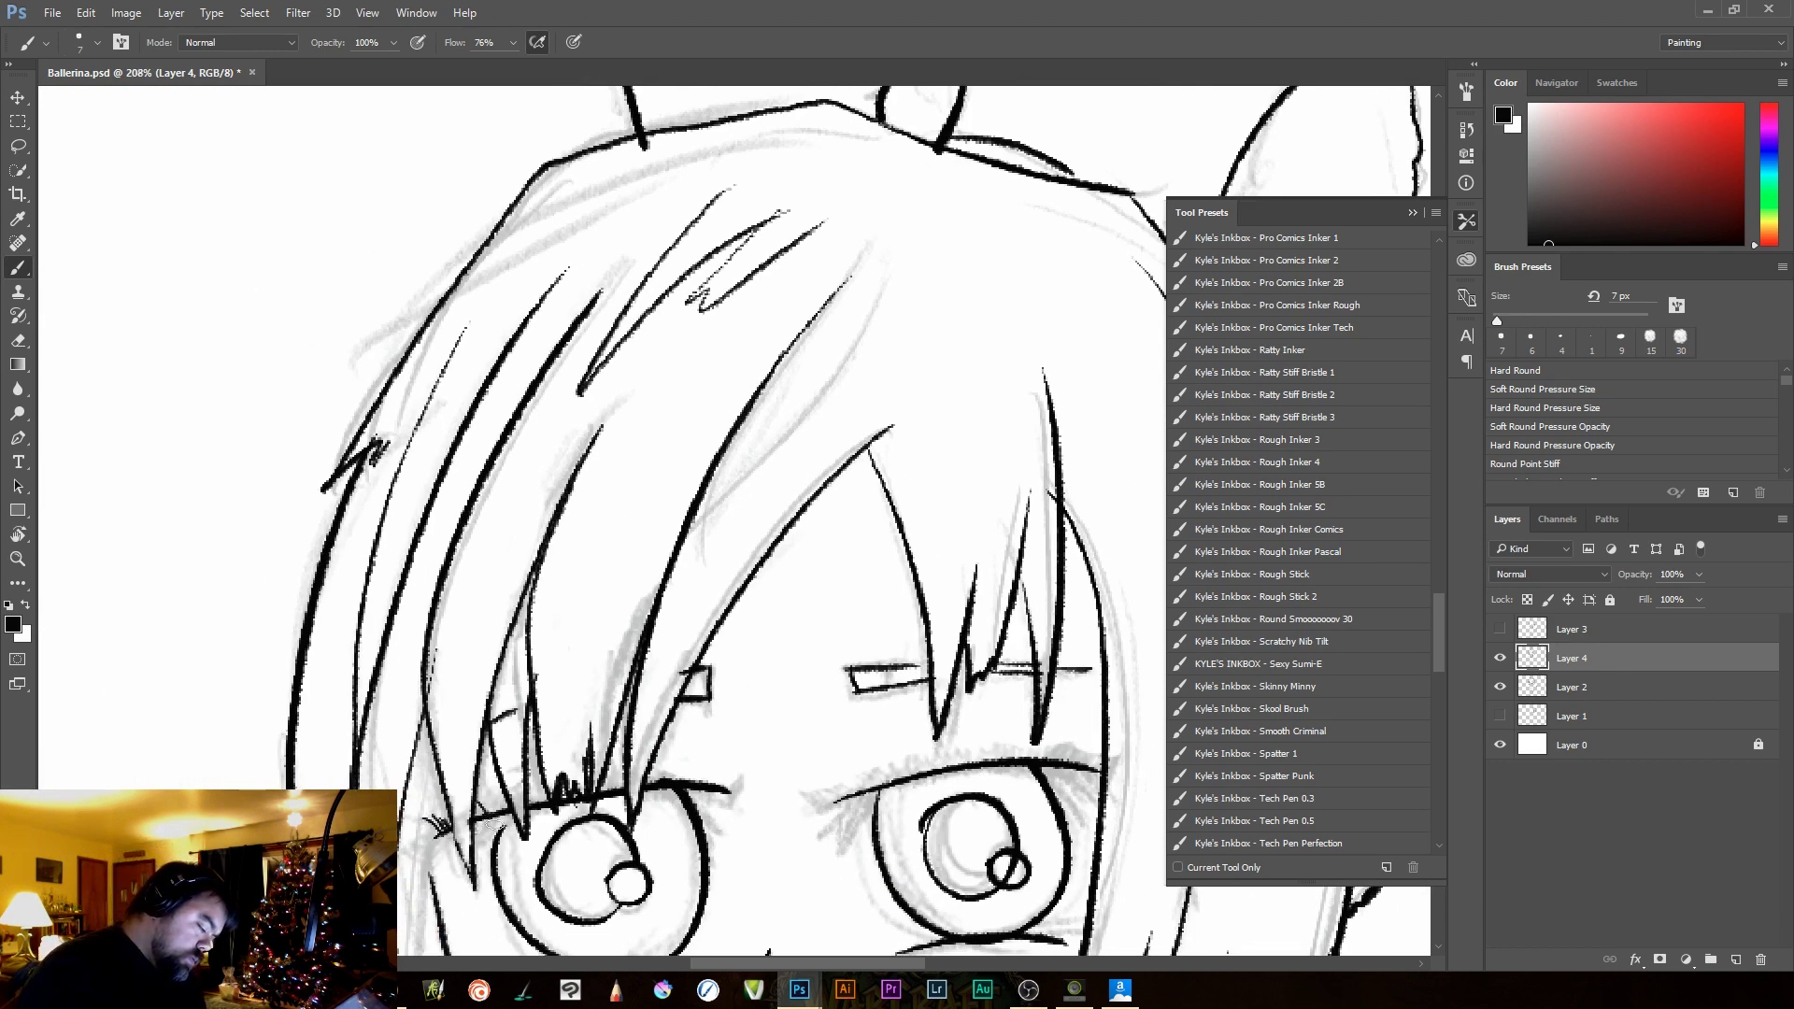
Ink short eyelash strokes along the upper lids at the inner and outer corners of both eyes
mouse_move(488, 794)
mouse_down()
mouse_move(558, 813)
mouse_move(566, 785)
mouse_up()
drag(708, 791, 726, 772)
drag(703, 790, 697, 770)
mouse_move(851, 776)
mouse_down()
mouse_move(865, 790)
mouse_move(845, 800)
mouse_move(866, 779)
mouse_up()
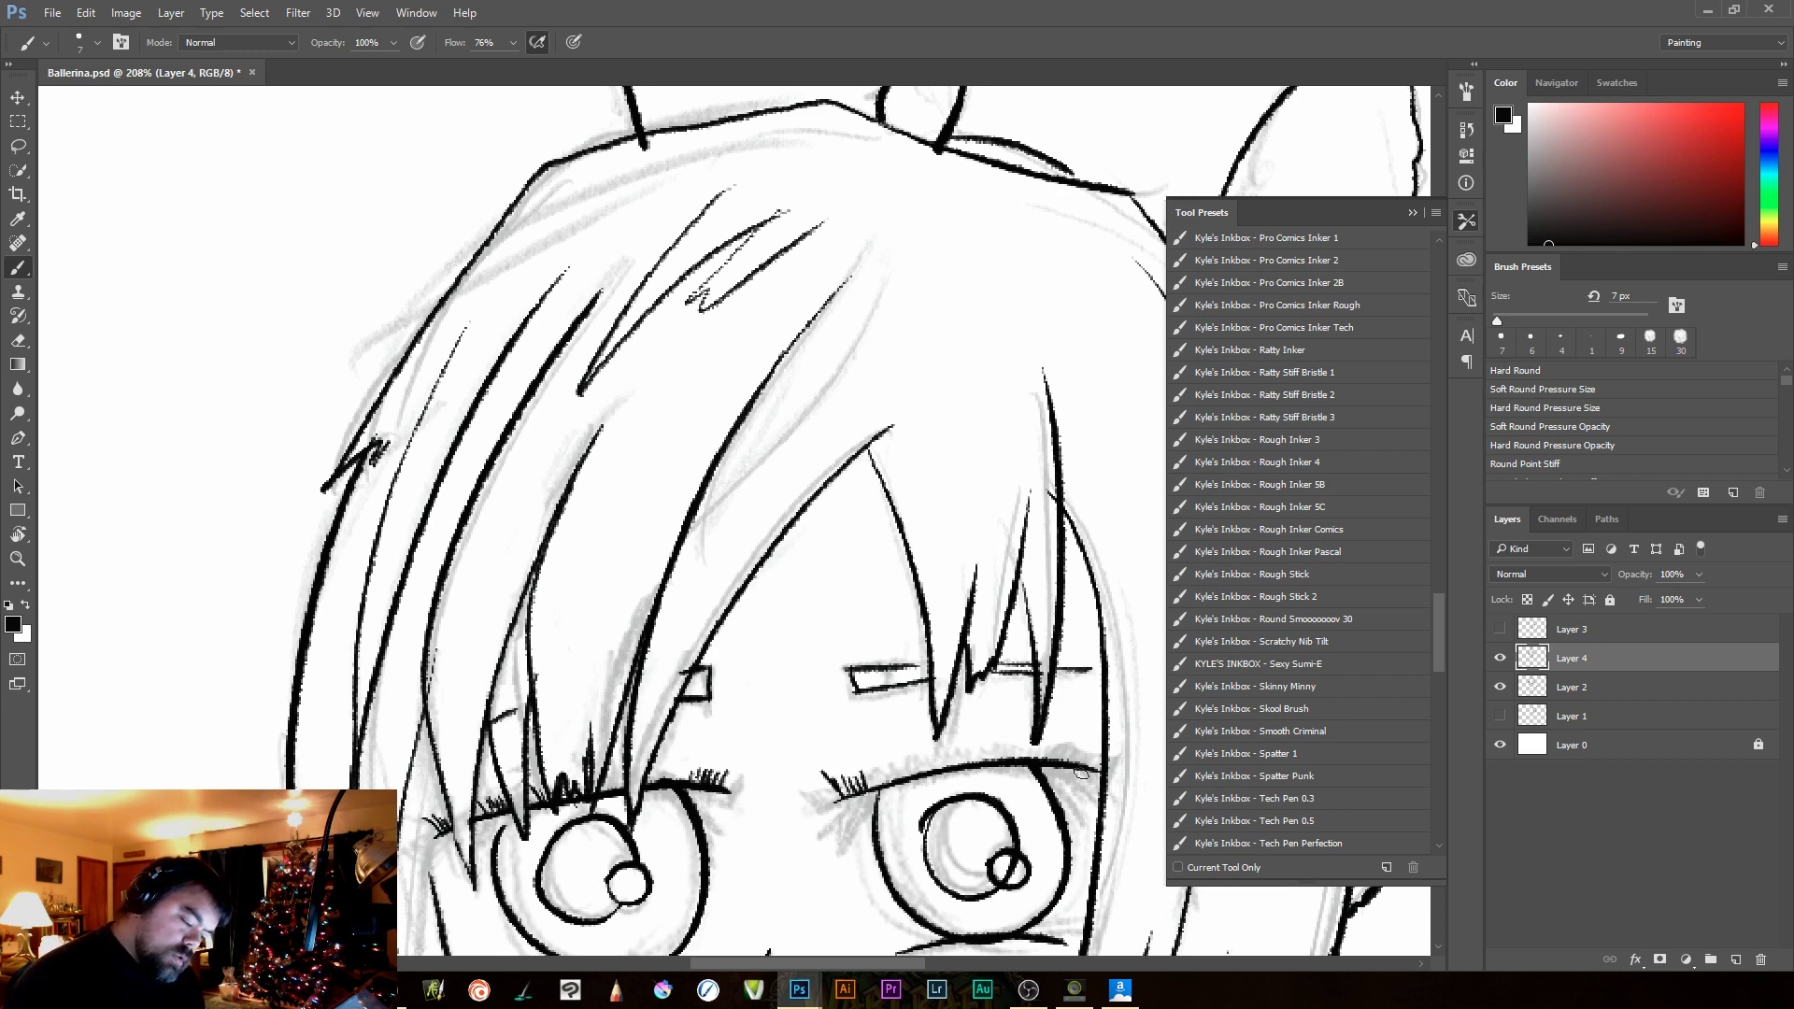
drag(1052, 765, 1070, 748)
drag(1064, 762, 1095, 759)
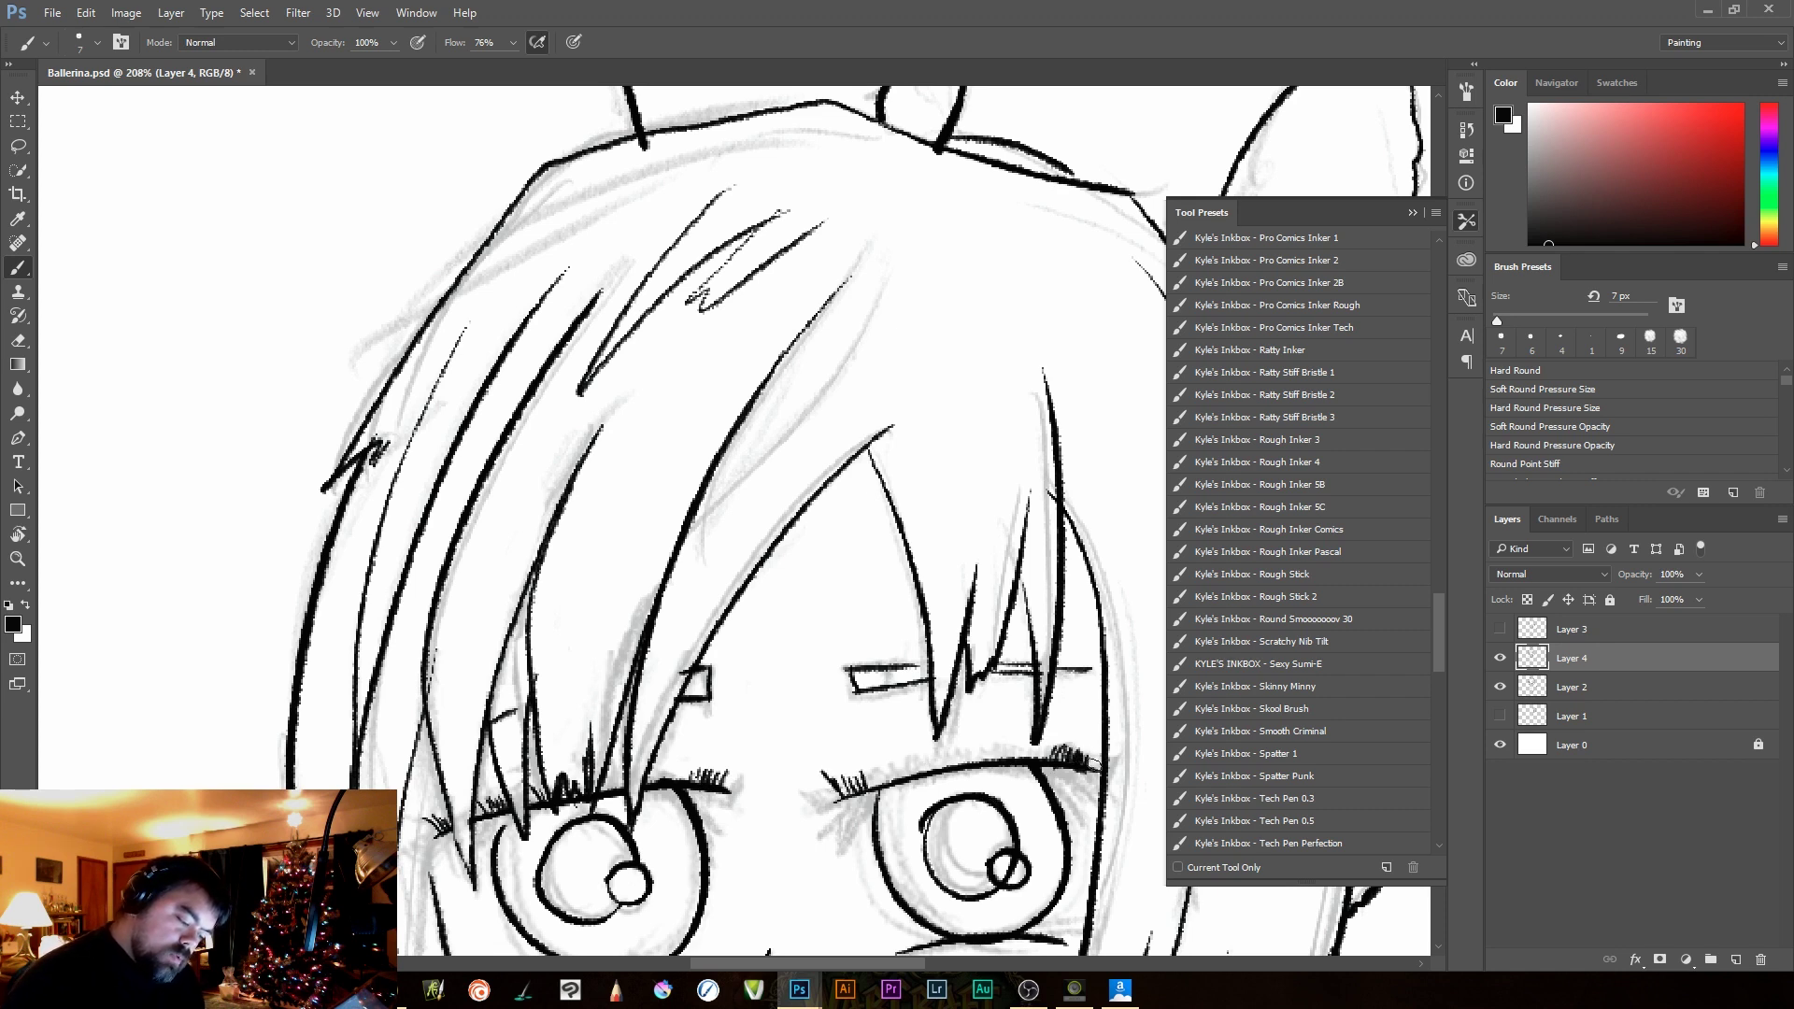
Hide the pencil sketch on Layer 2 and inspect the inked face on its own
drag(999, 849, 879, 813)
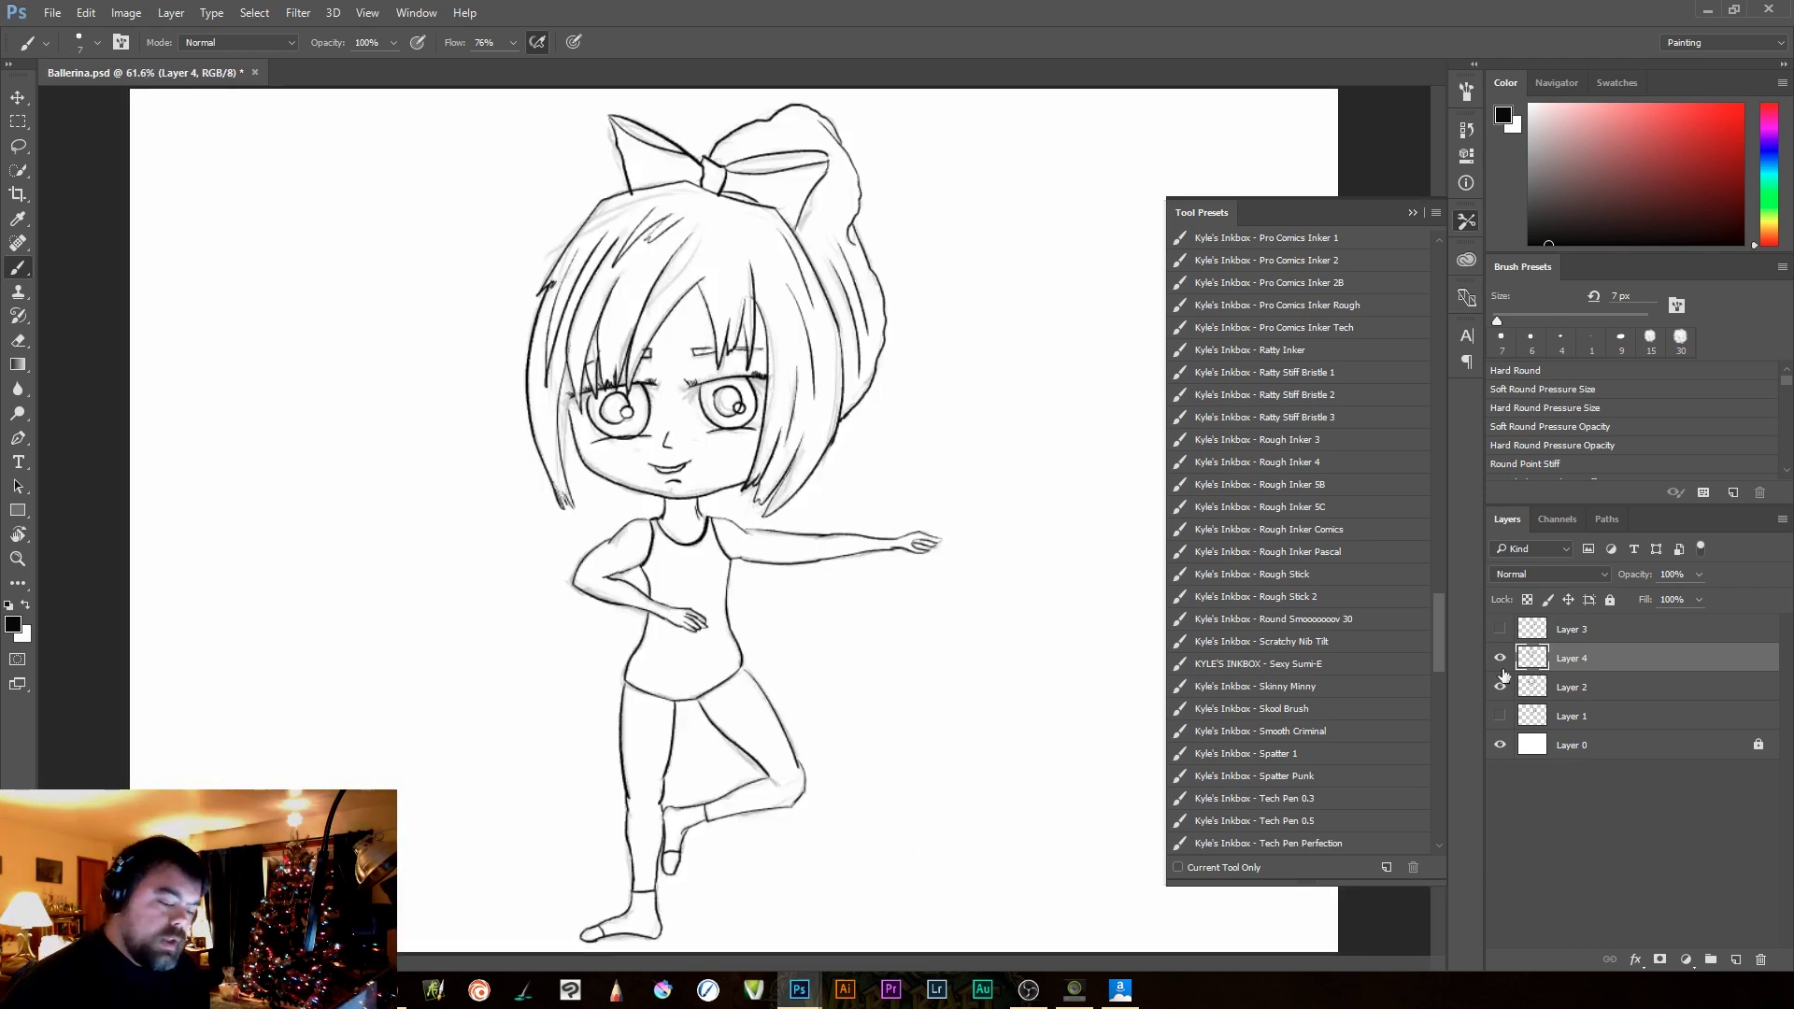
click(1501, 687)
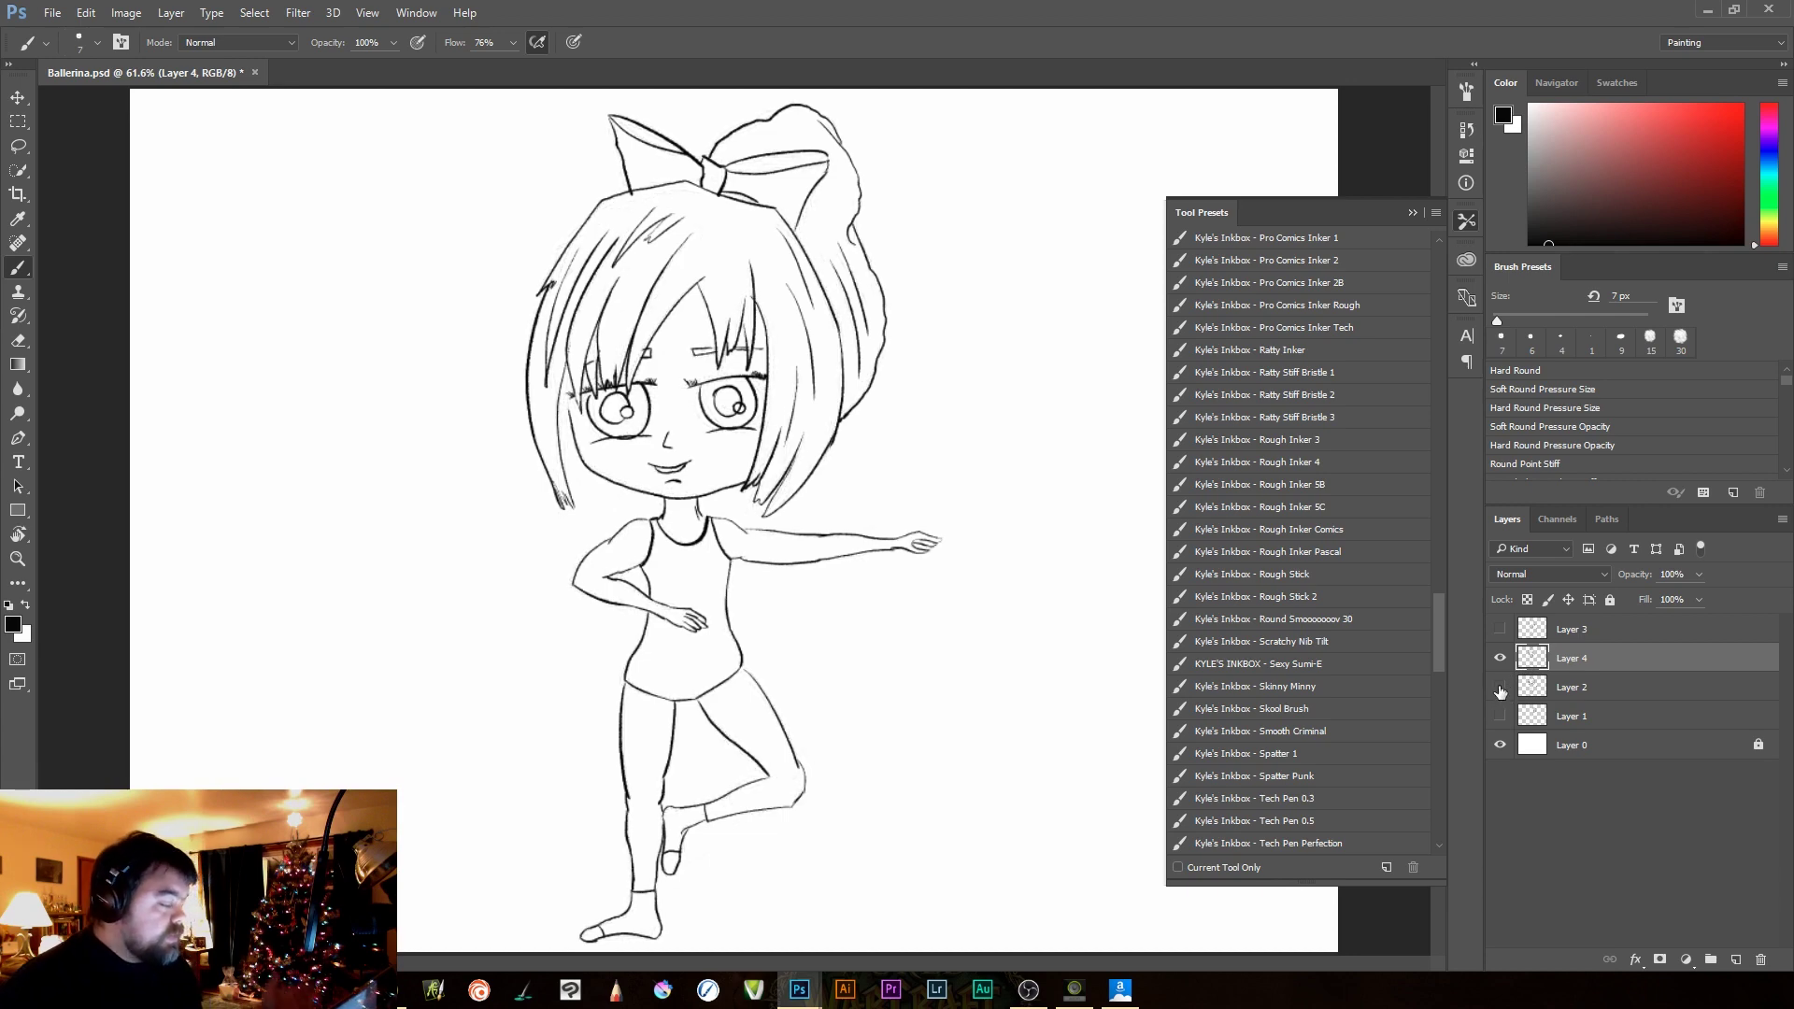
mouse_move(665, 461)
mouse_down()
mouse_move(755, 468)
mouse_move(807, 595)
mouse_up()
drag(475, 426, 506, 561)
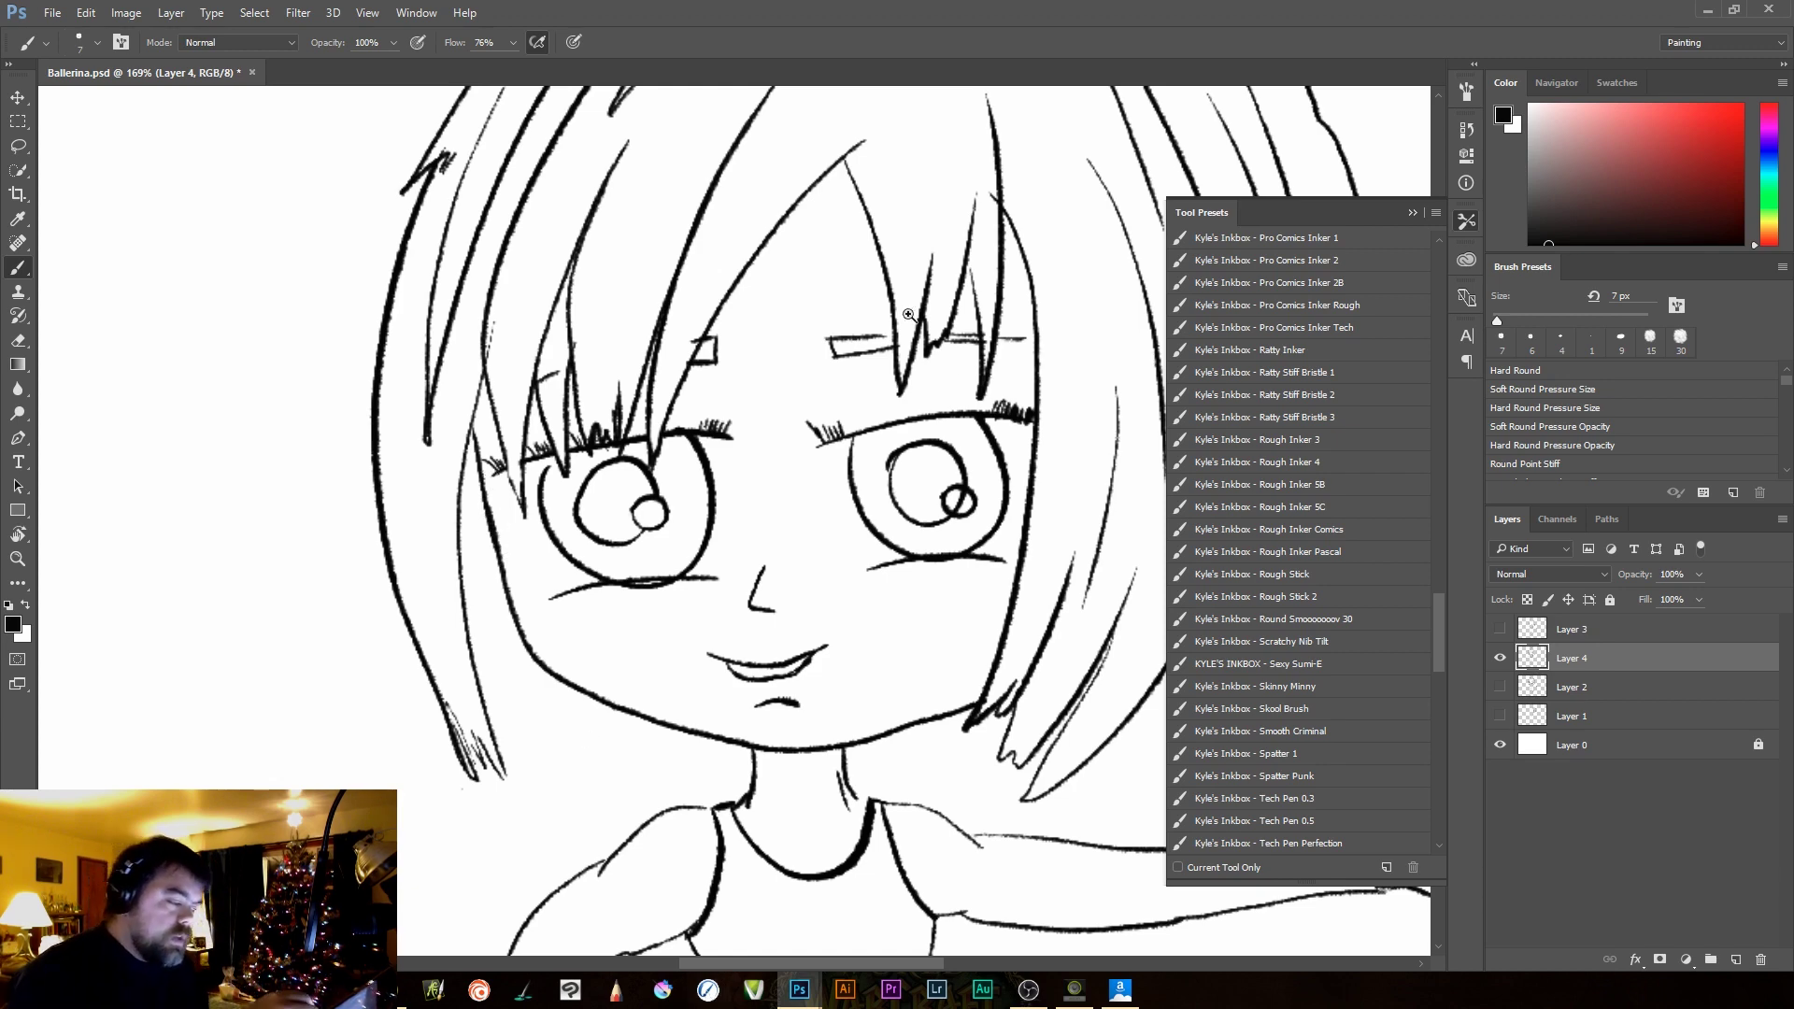
scroll(909, 314, up, 5)
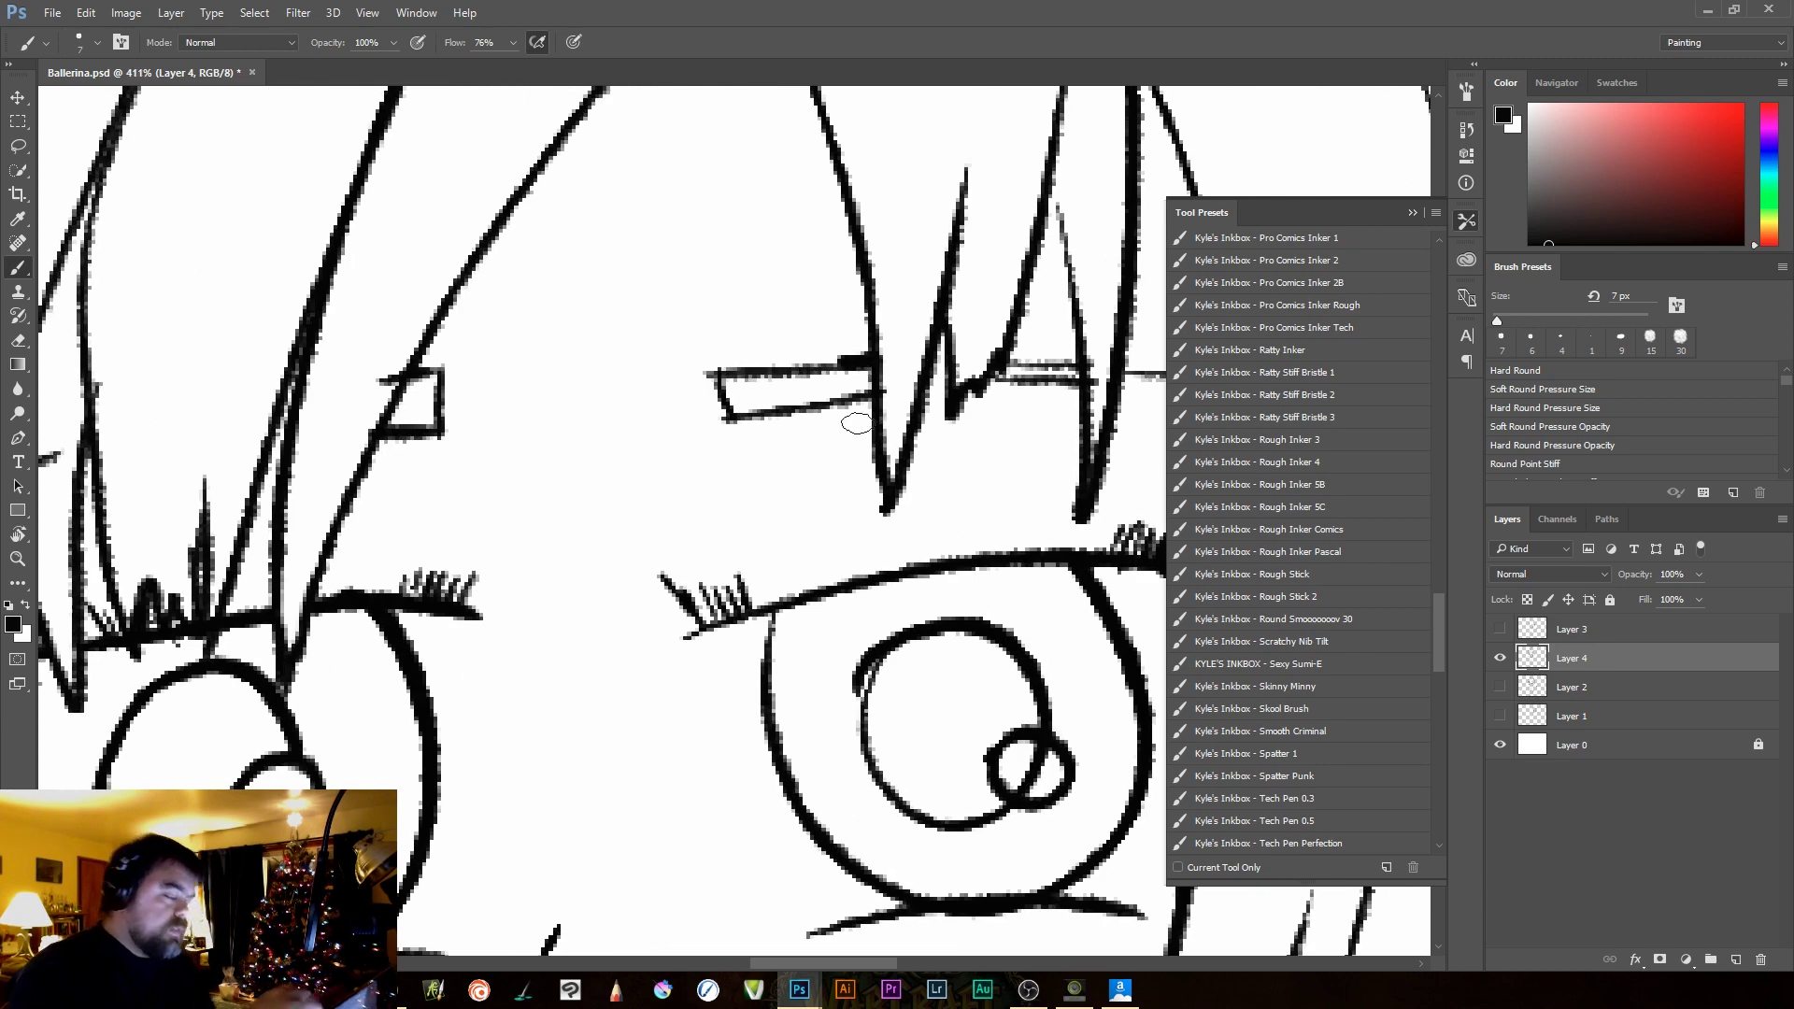
Set the brush to 8 px, extend the neck line to the leotard strap, and clean up the bent-arm-side shoulder line's join with the strap
key(bracketright)
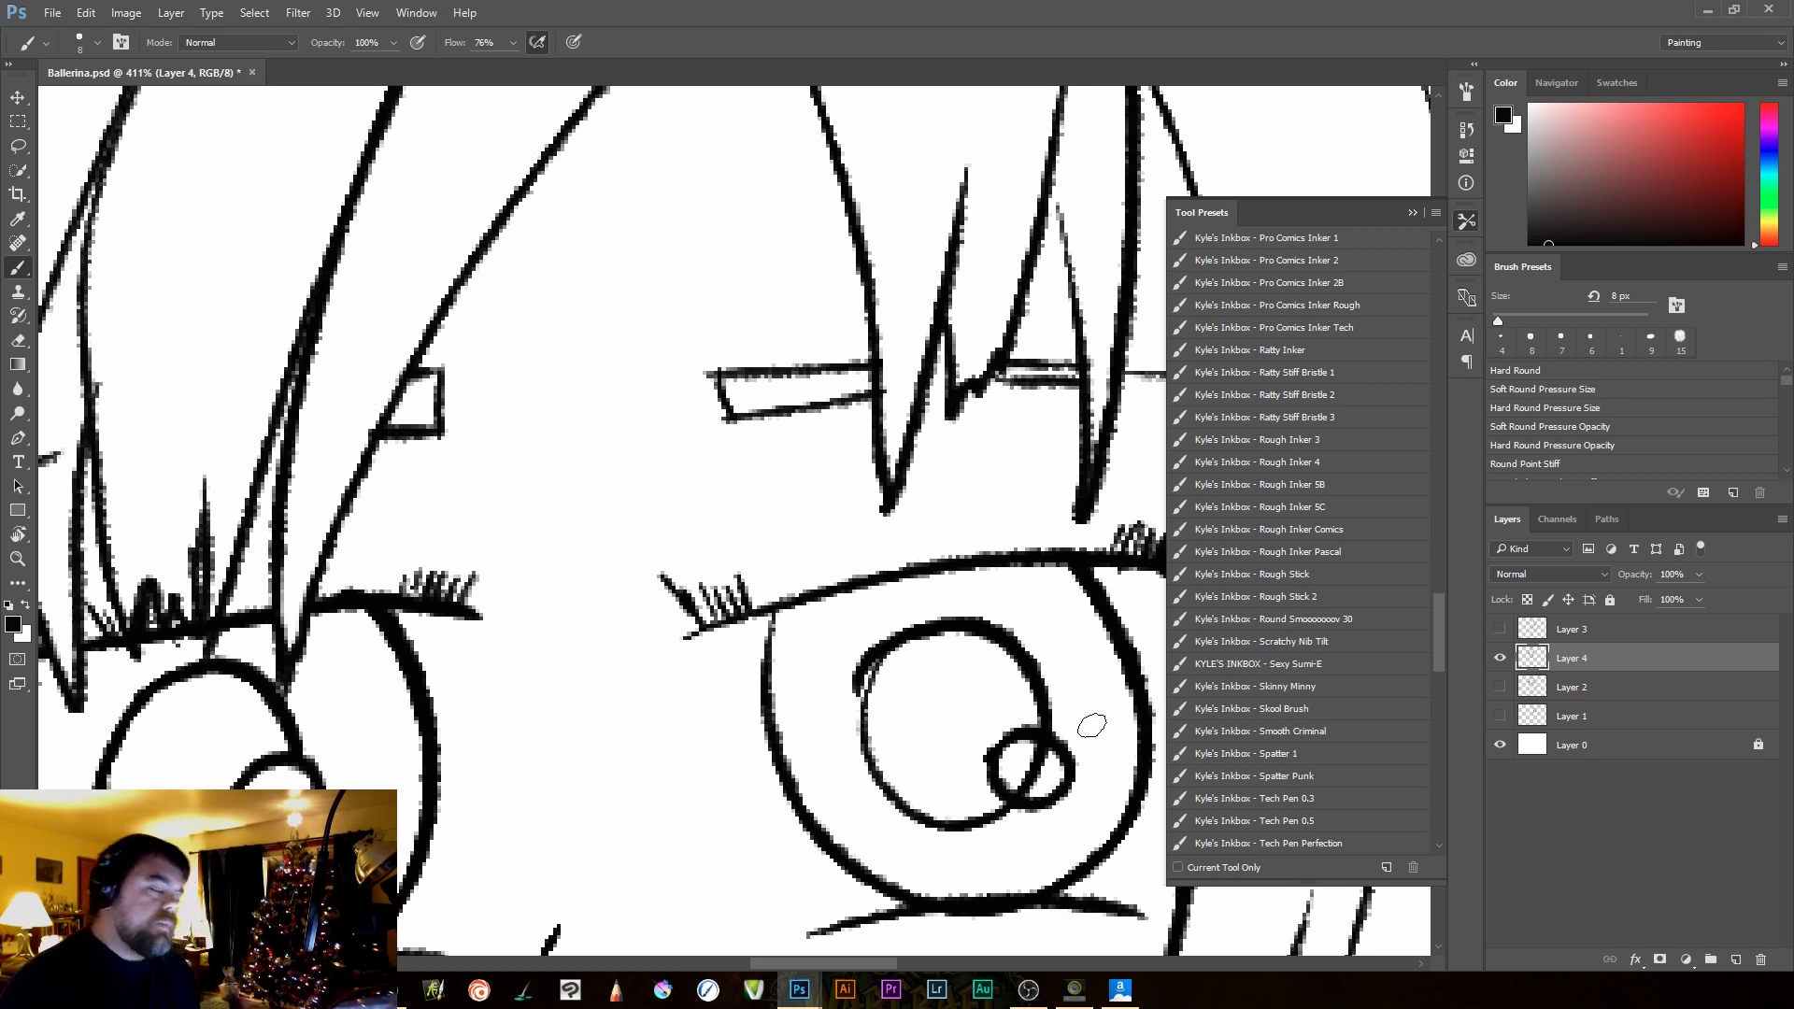
drag(890, 757, 815, 560)
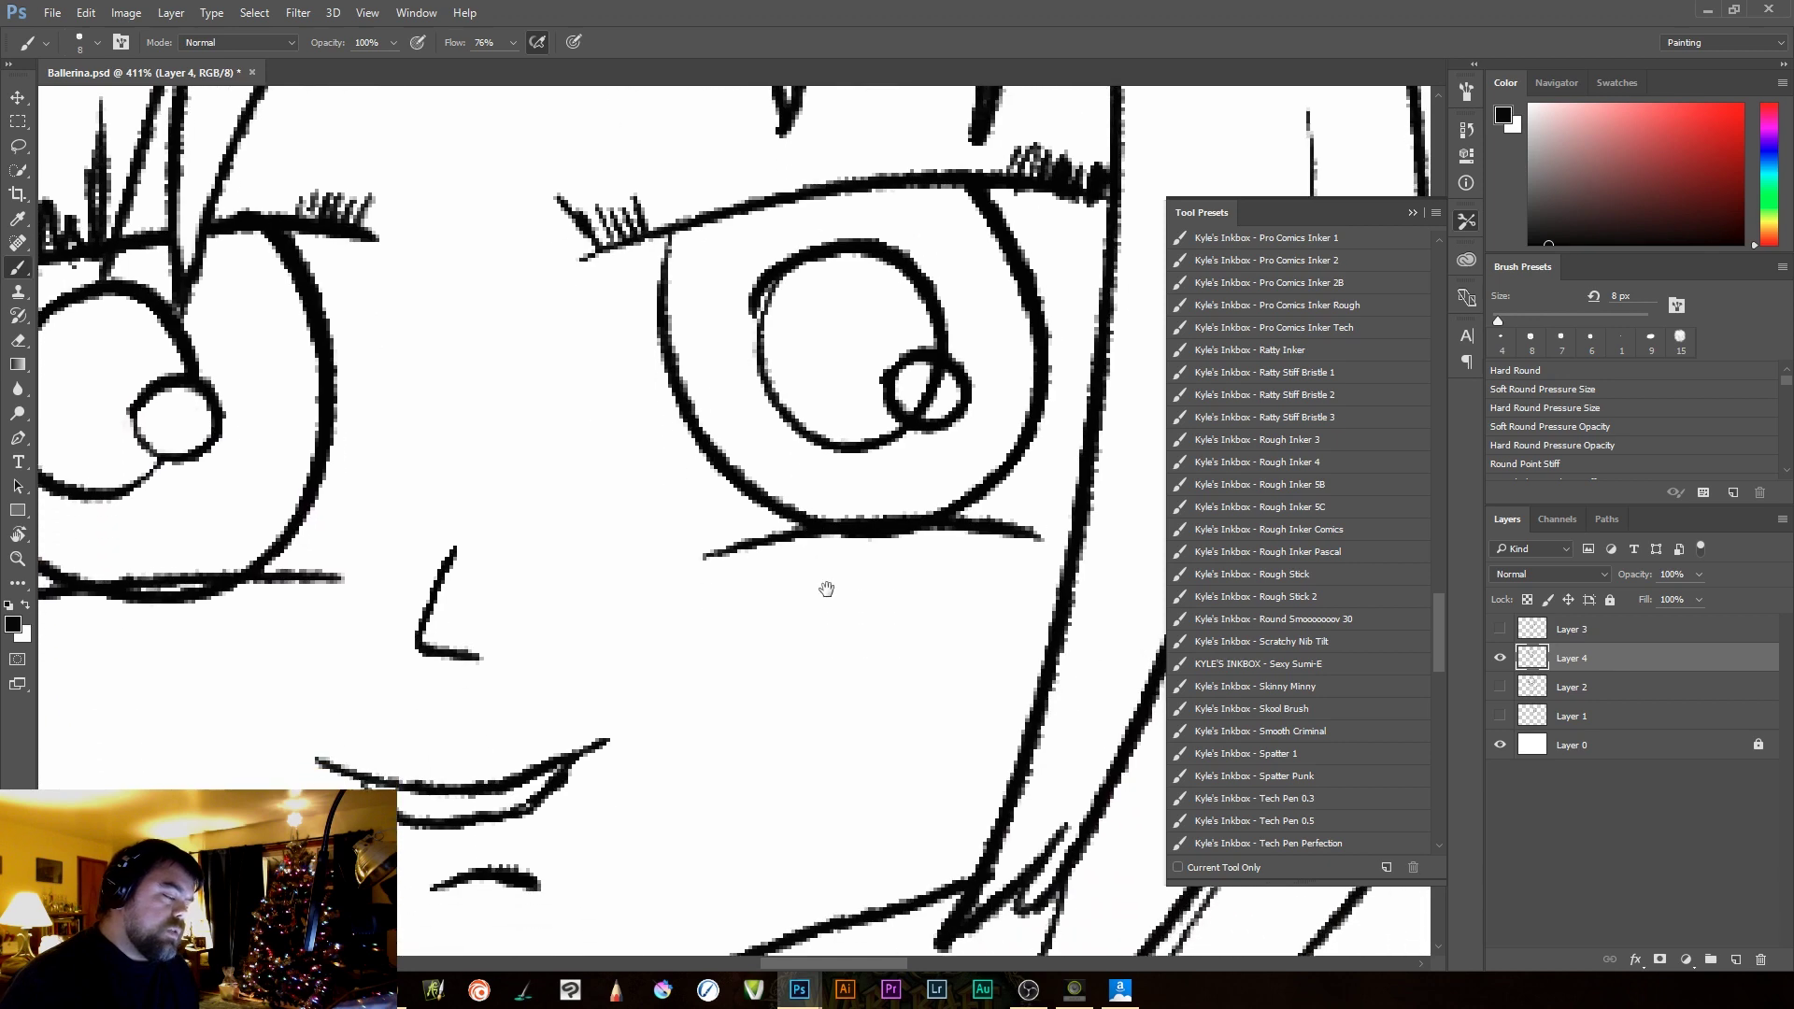
drag(851, 783, 939, 611)
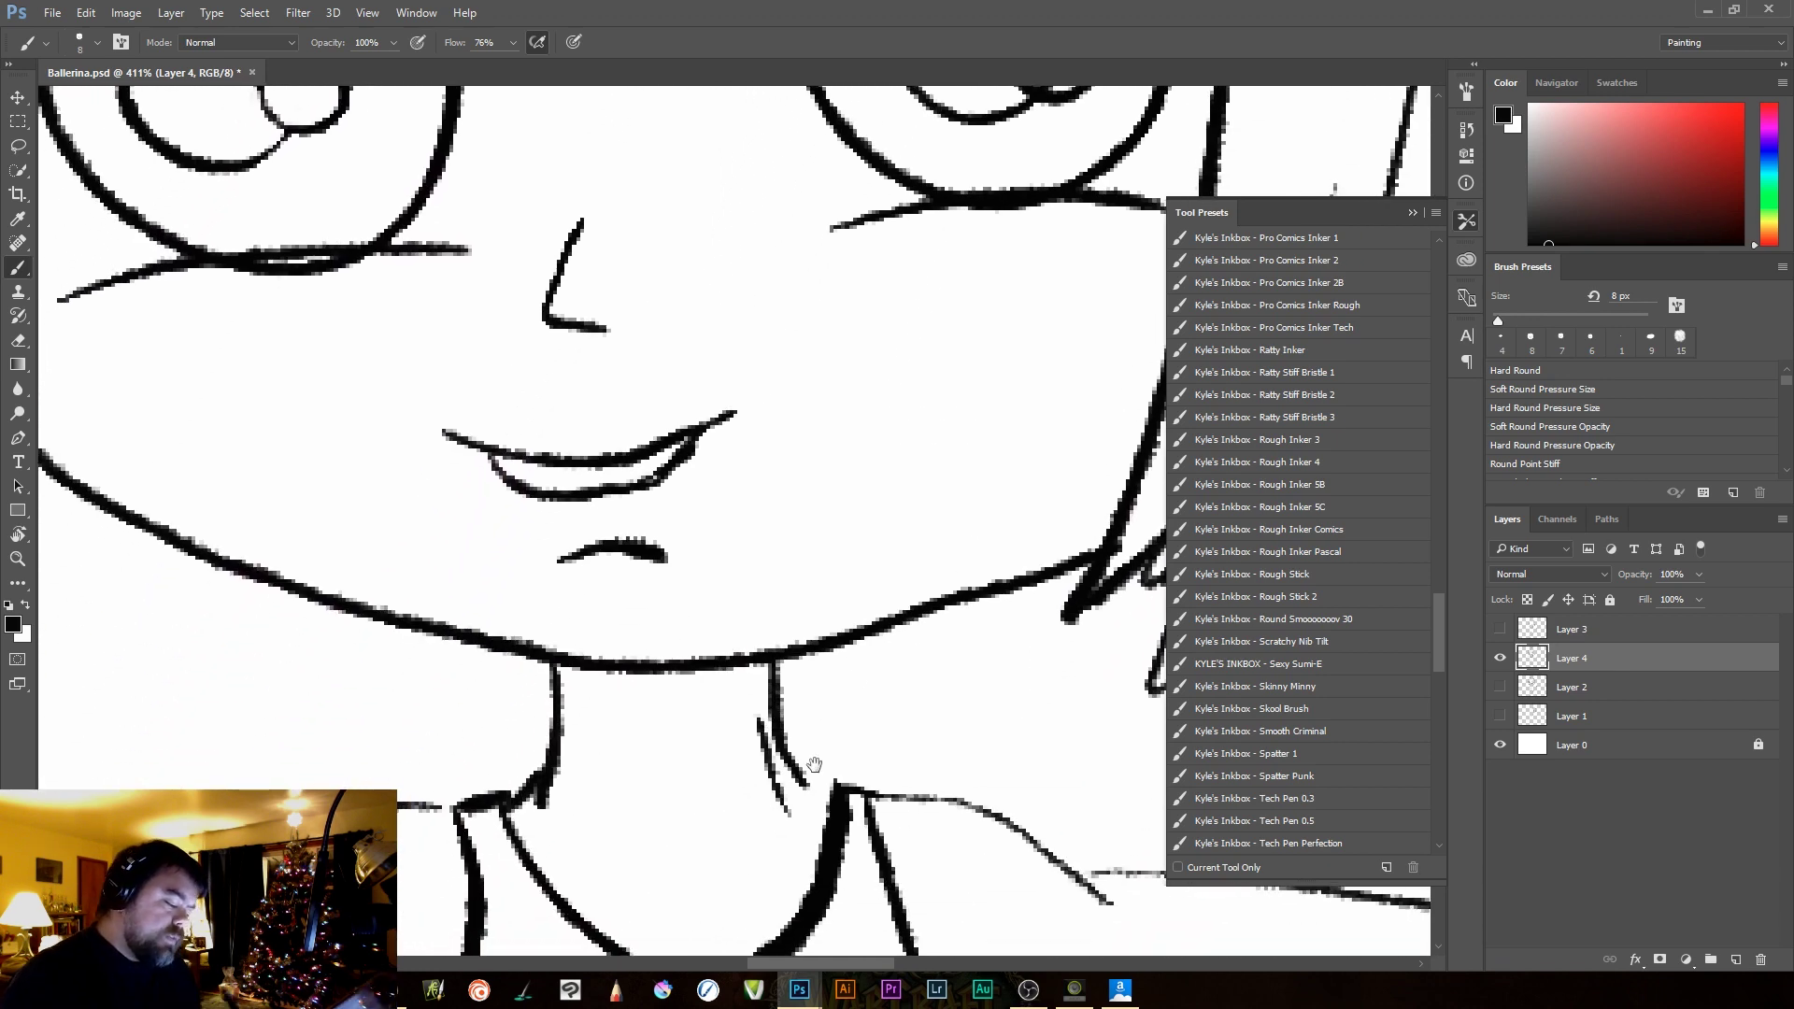
drag(790, 752, 841, 792)
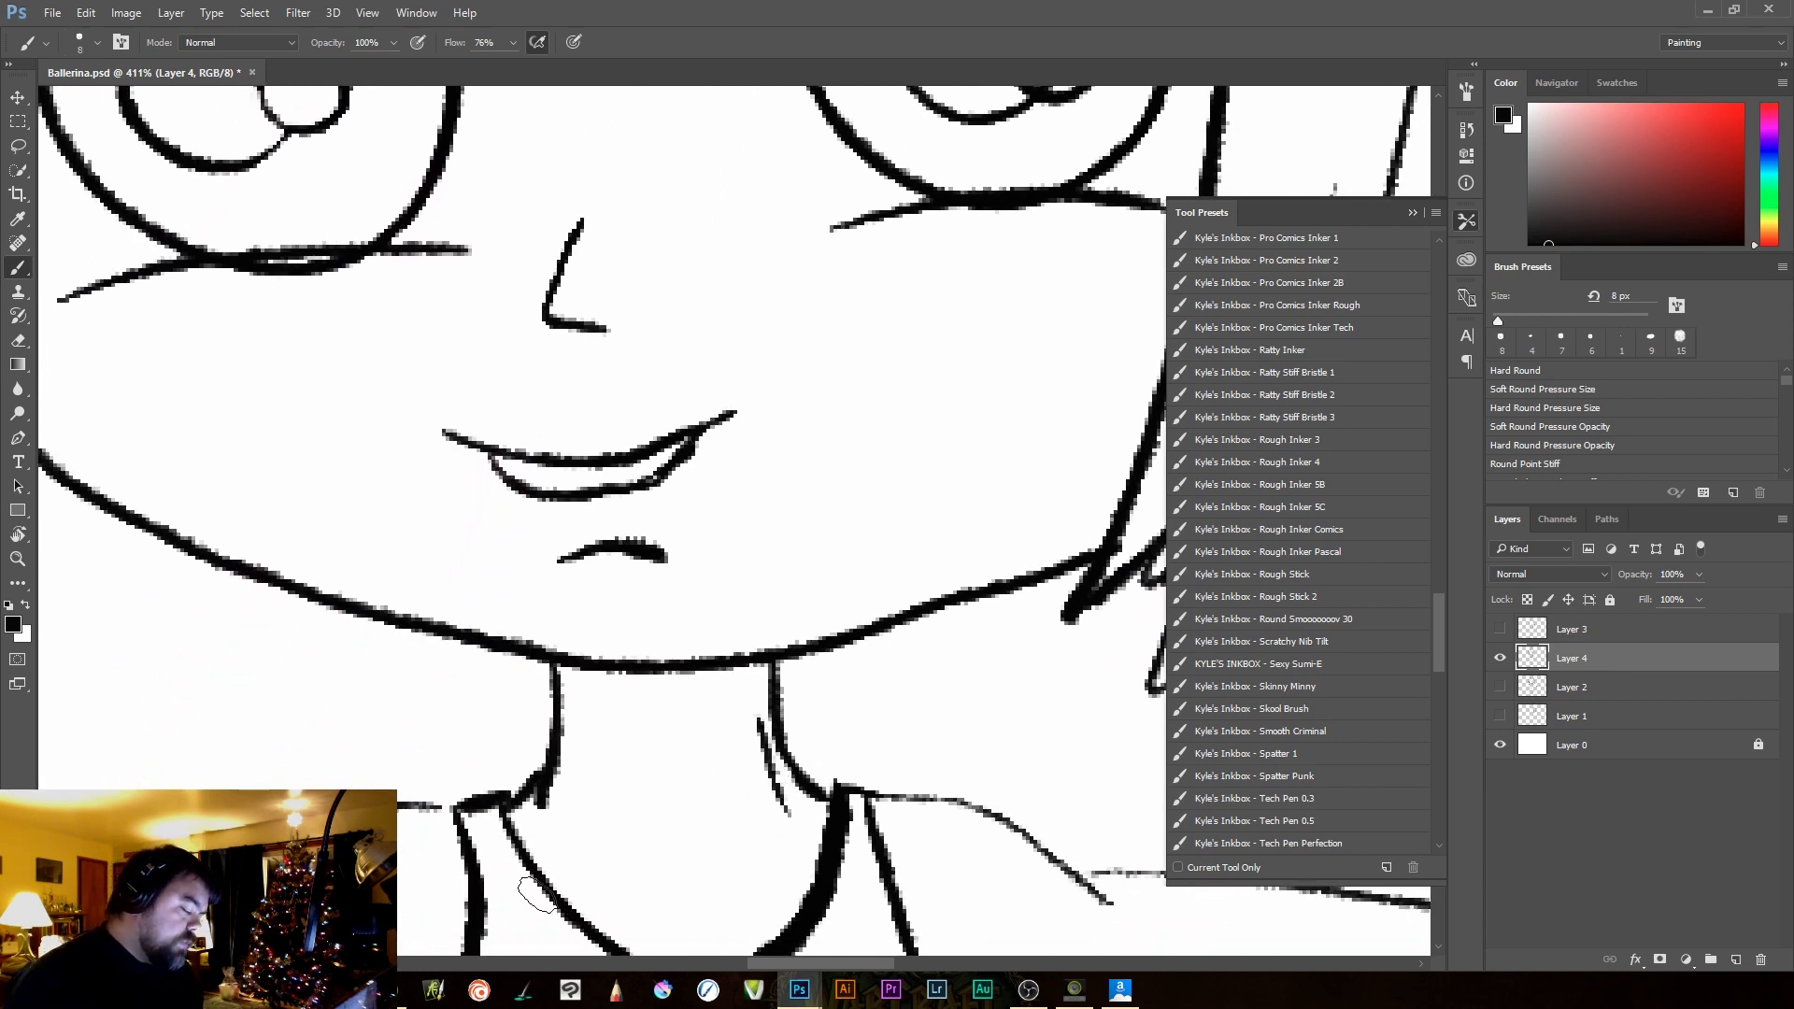
drag(423, 803, 469, 798)
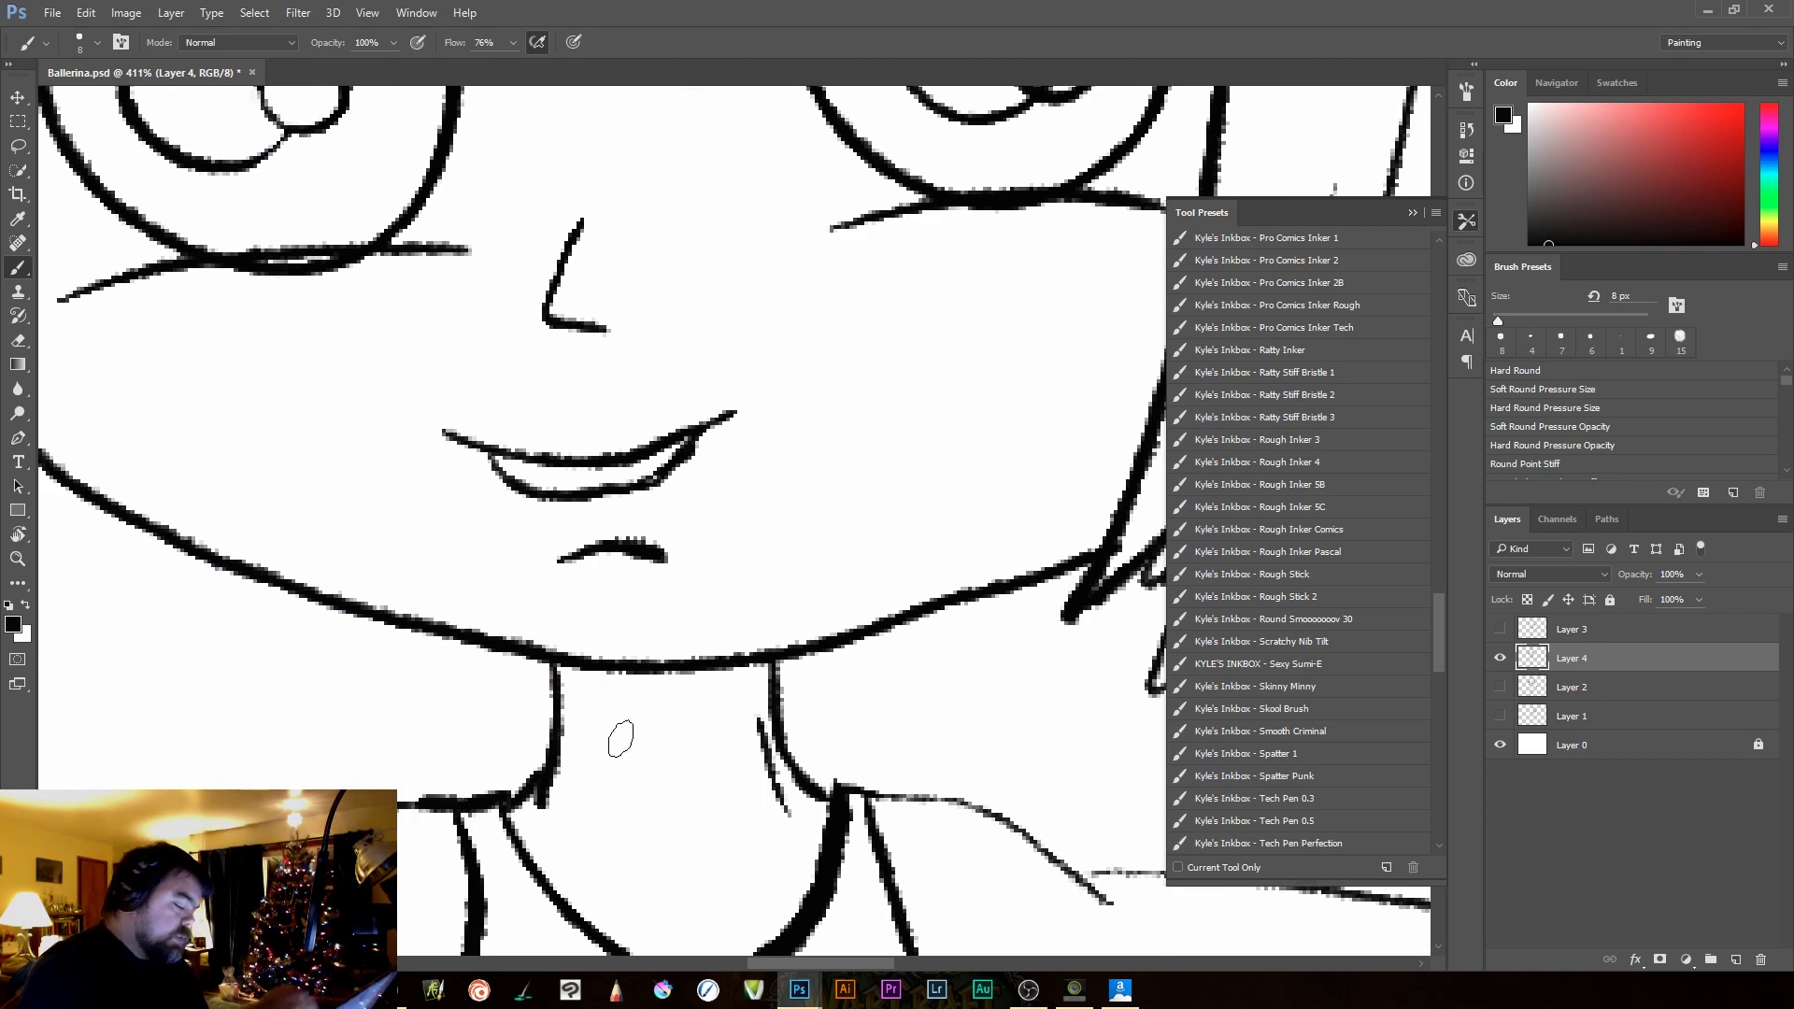
drag(1121, 874, 867, 869)
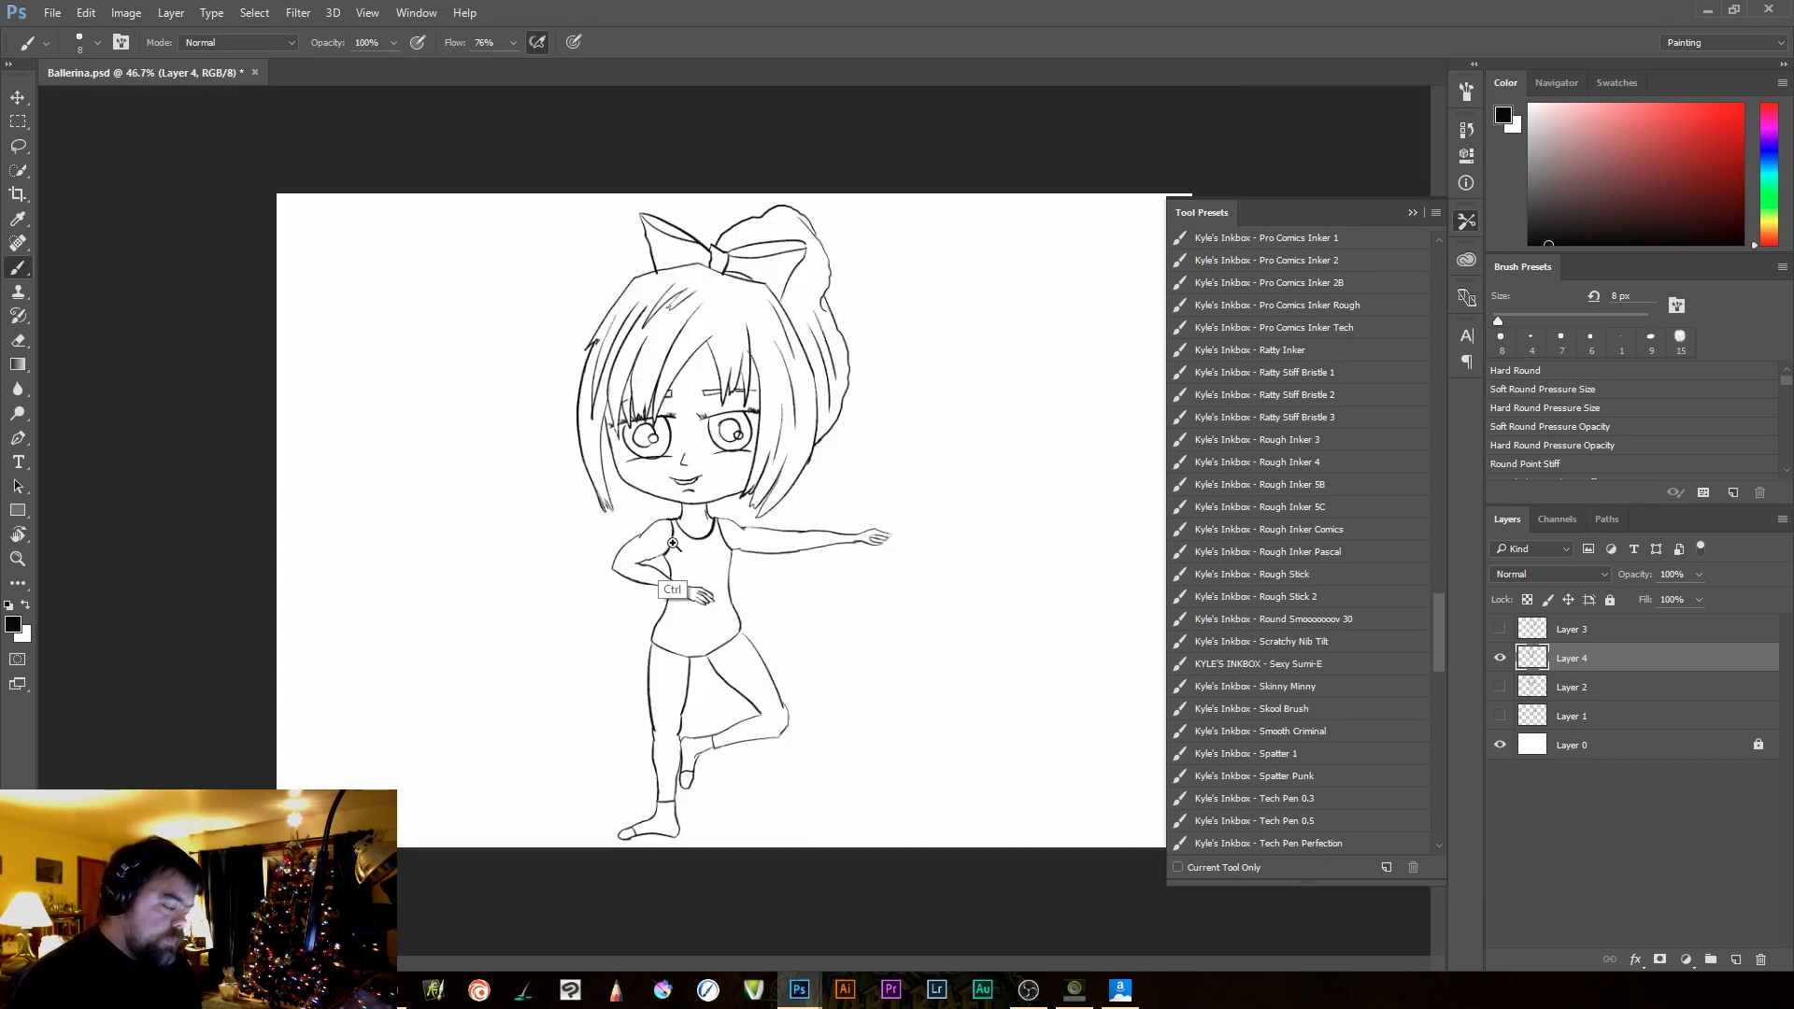
drag(679, 549, 867, 605)
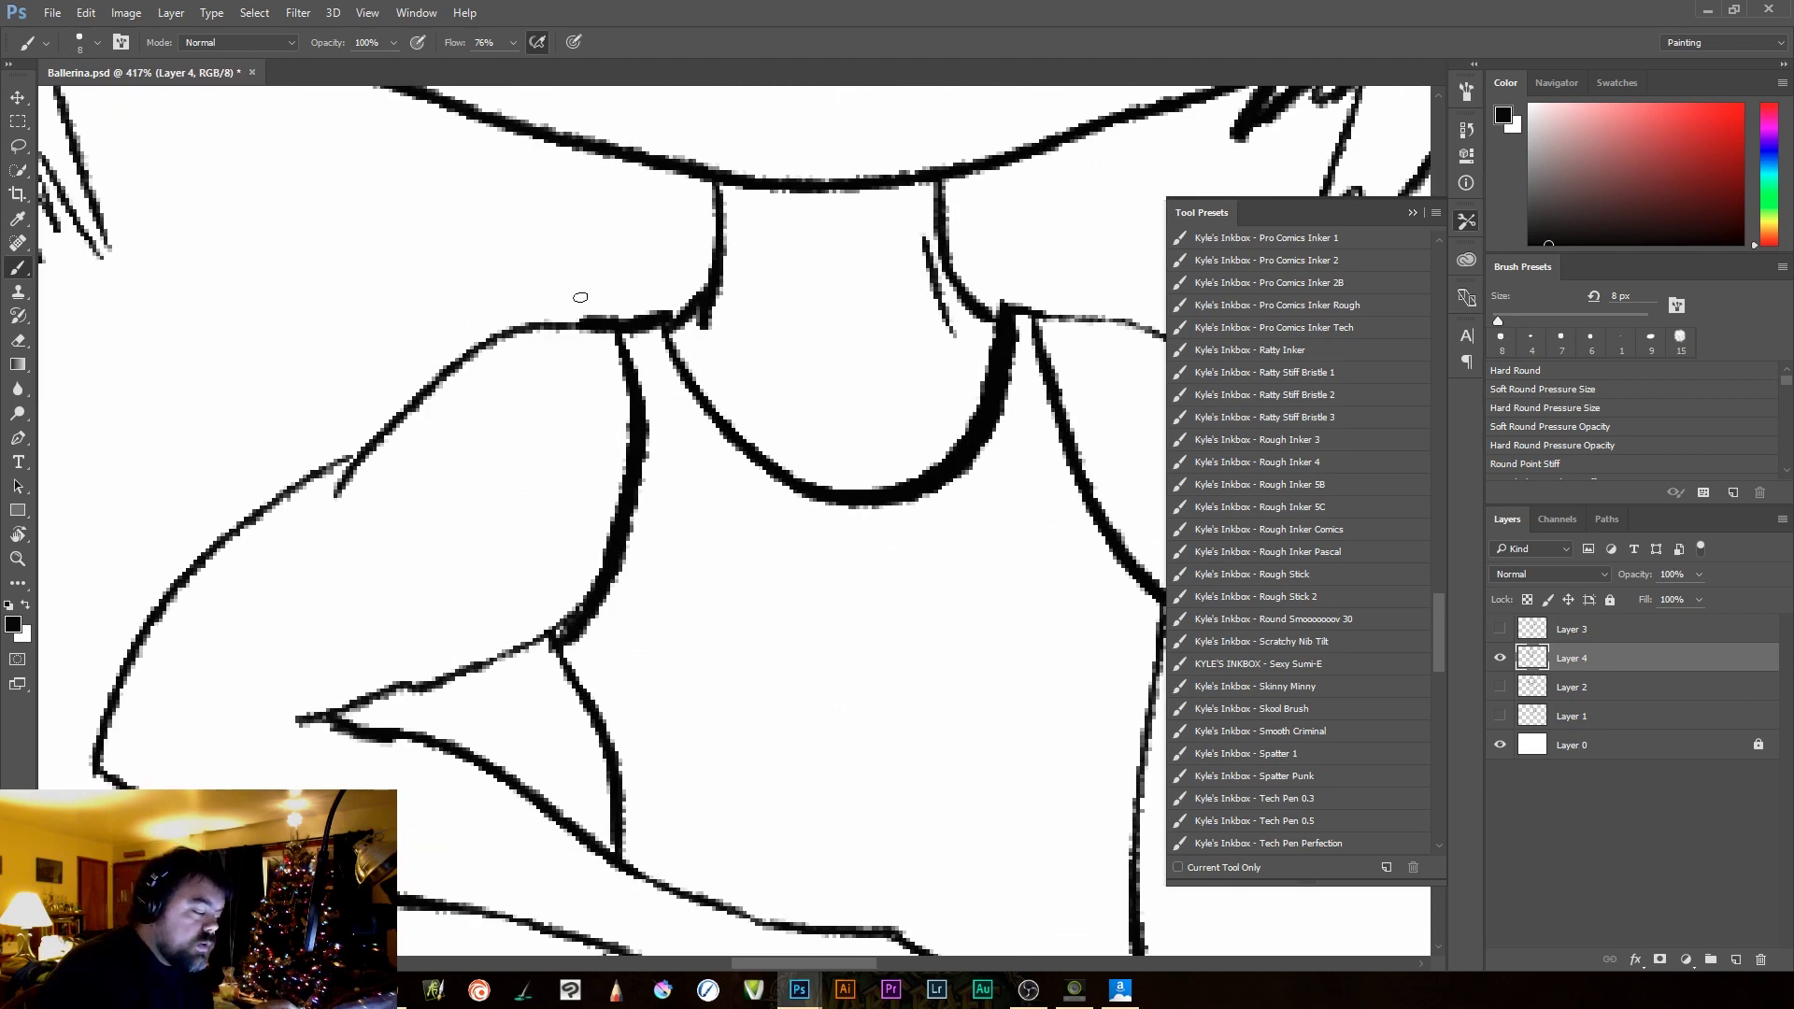
drag(680, 312, 633, 311)
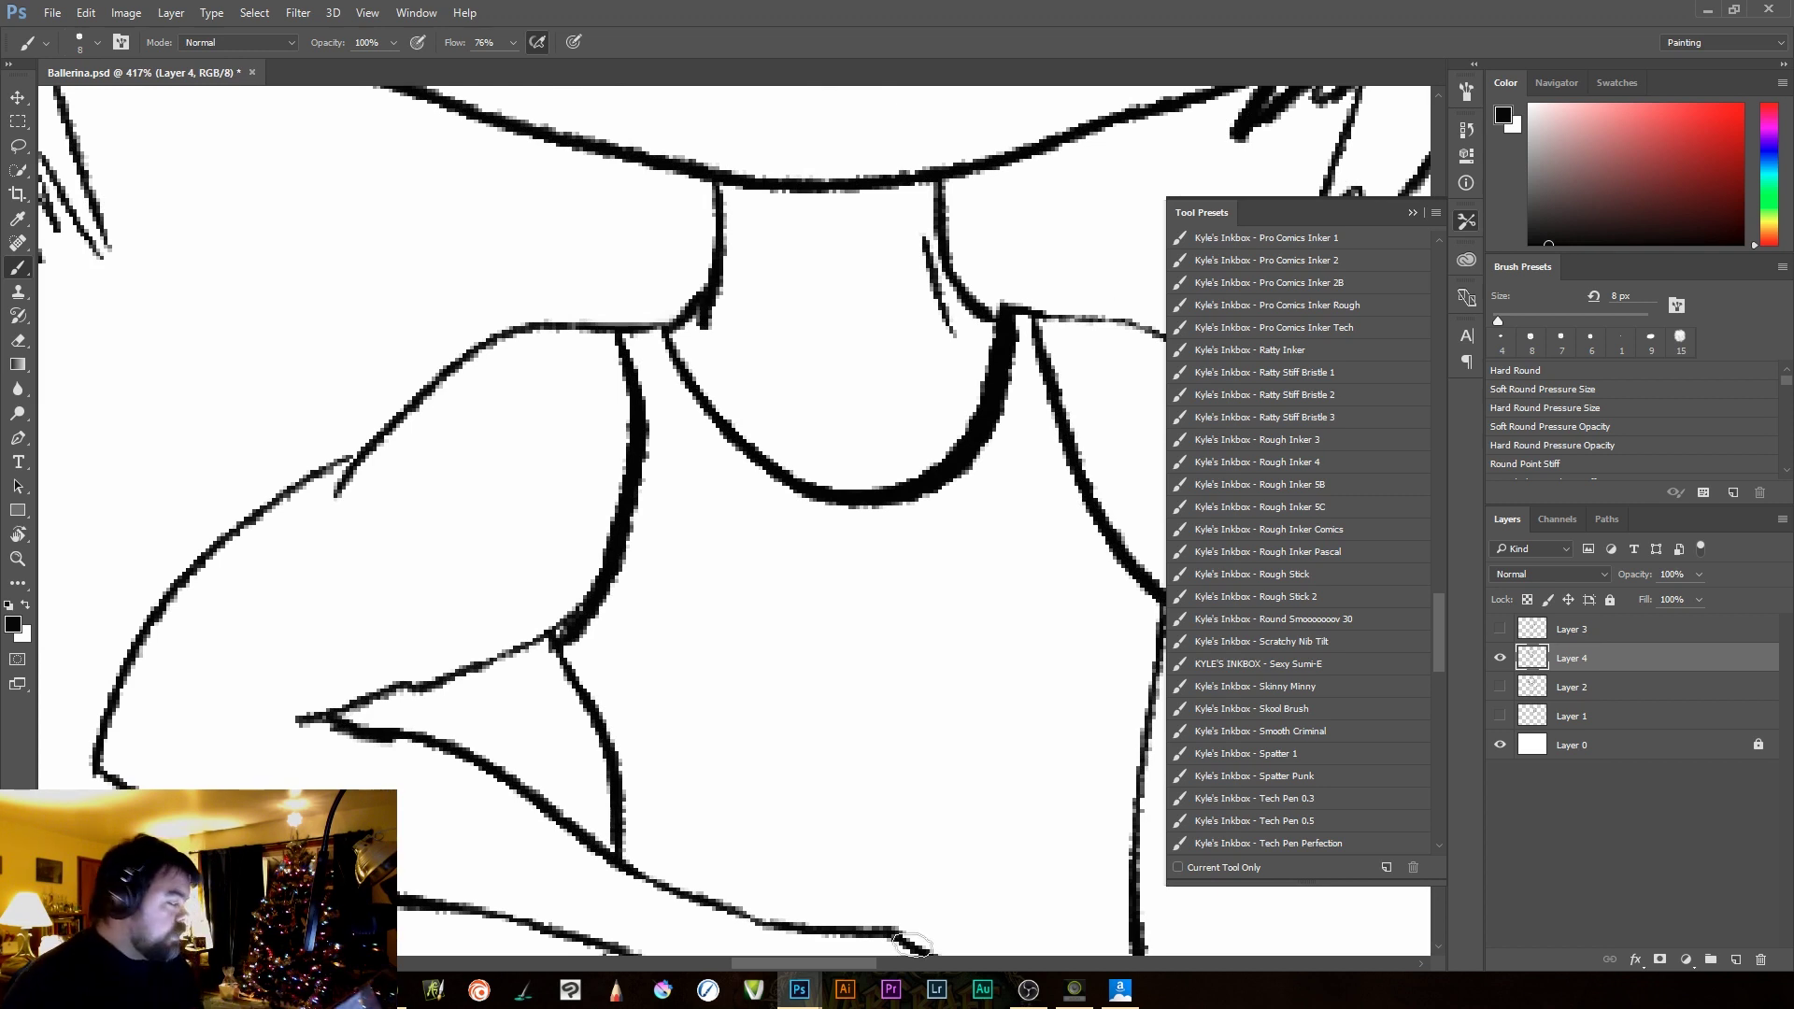
Reduce the brush to 5 px and strengthen the outer knee curve of the raised leg
key(bracketleft)
key(bracketleft)
key(bracketleft)
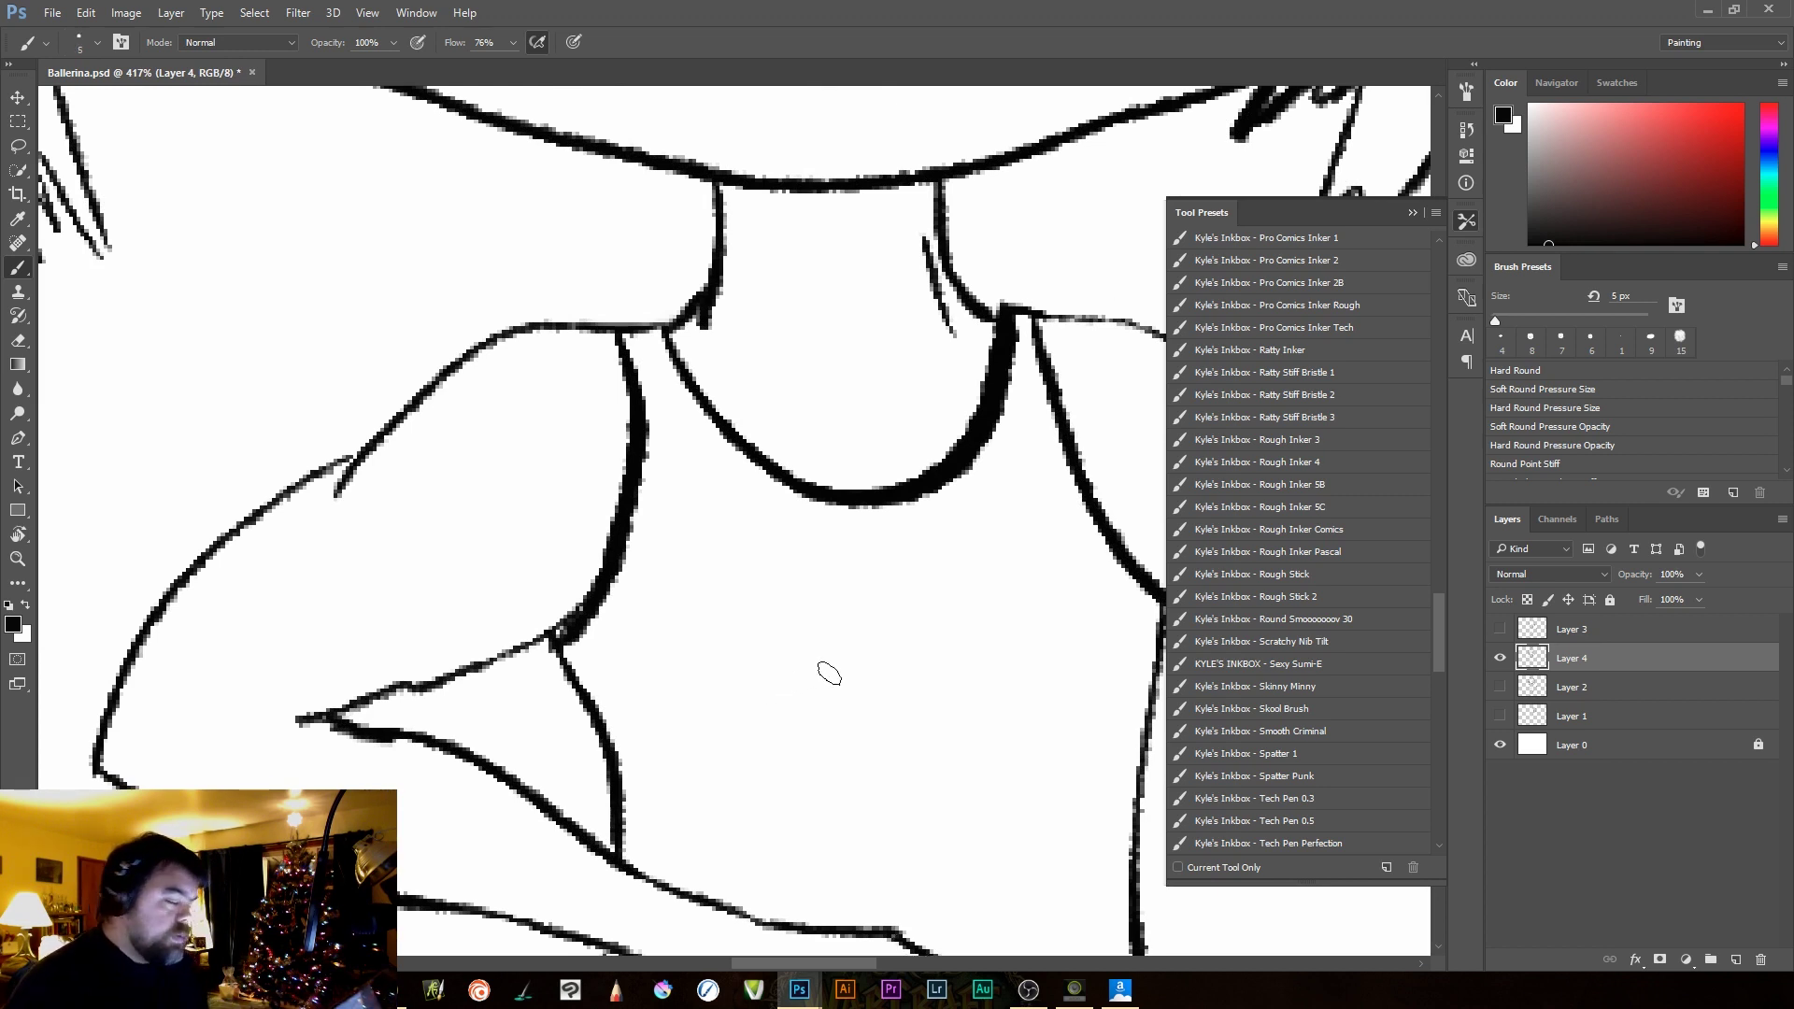
drag(938, 701, 633, 709)
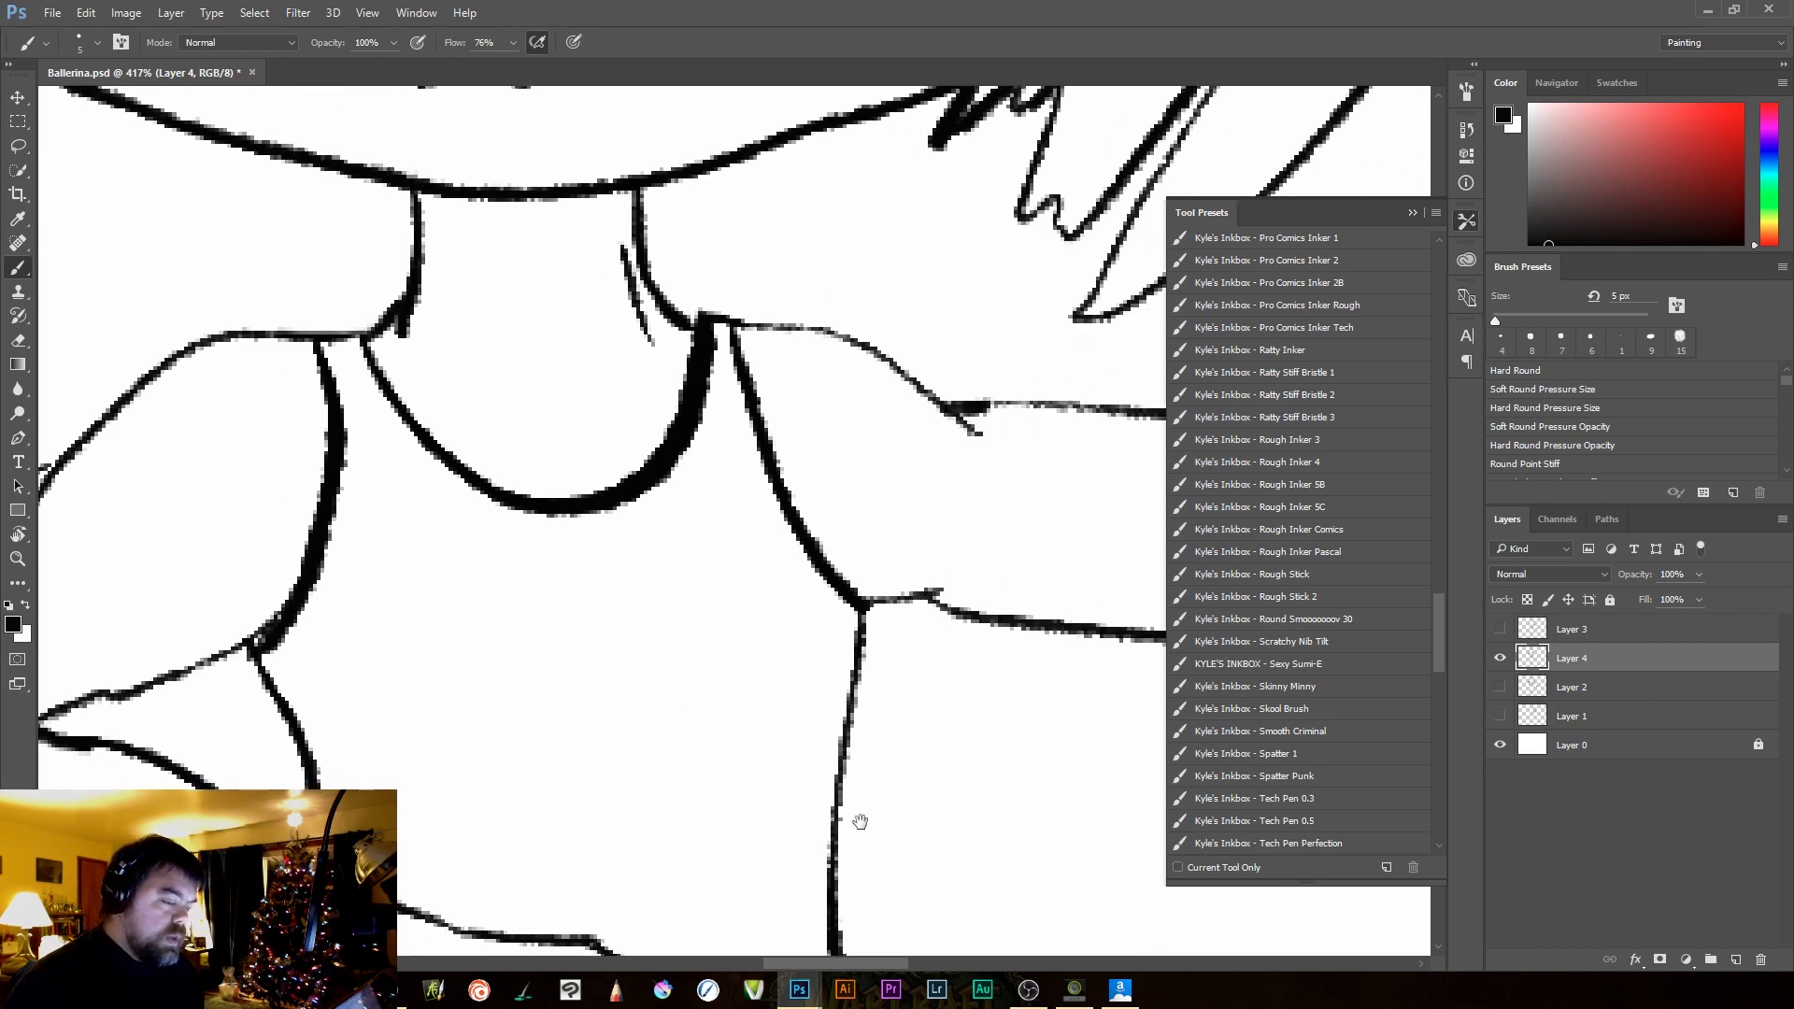
drag(983, 800, 851, 793)
key(ctrl+0)
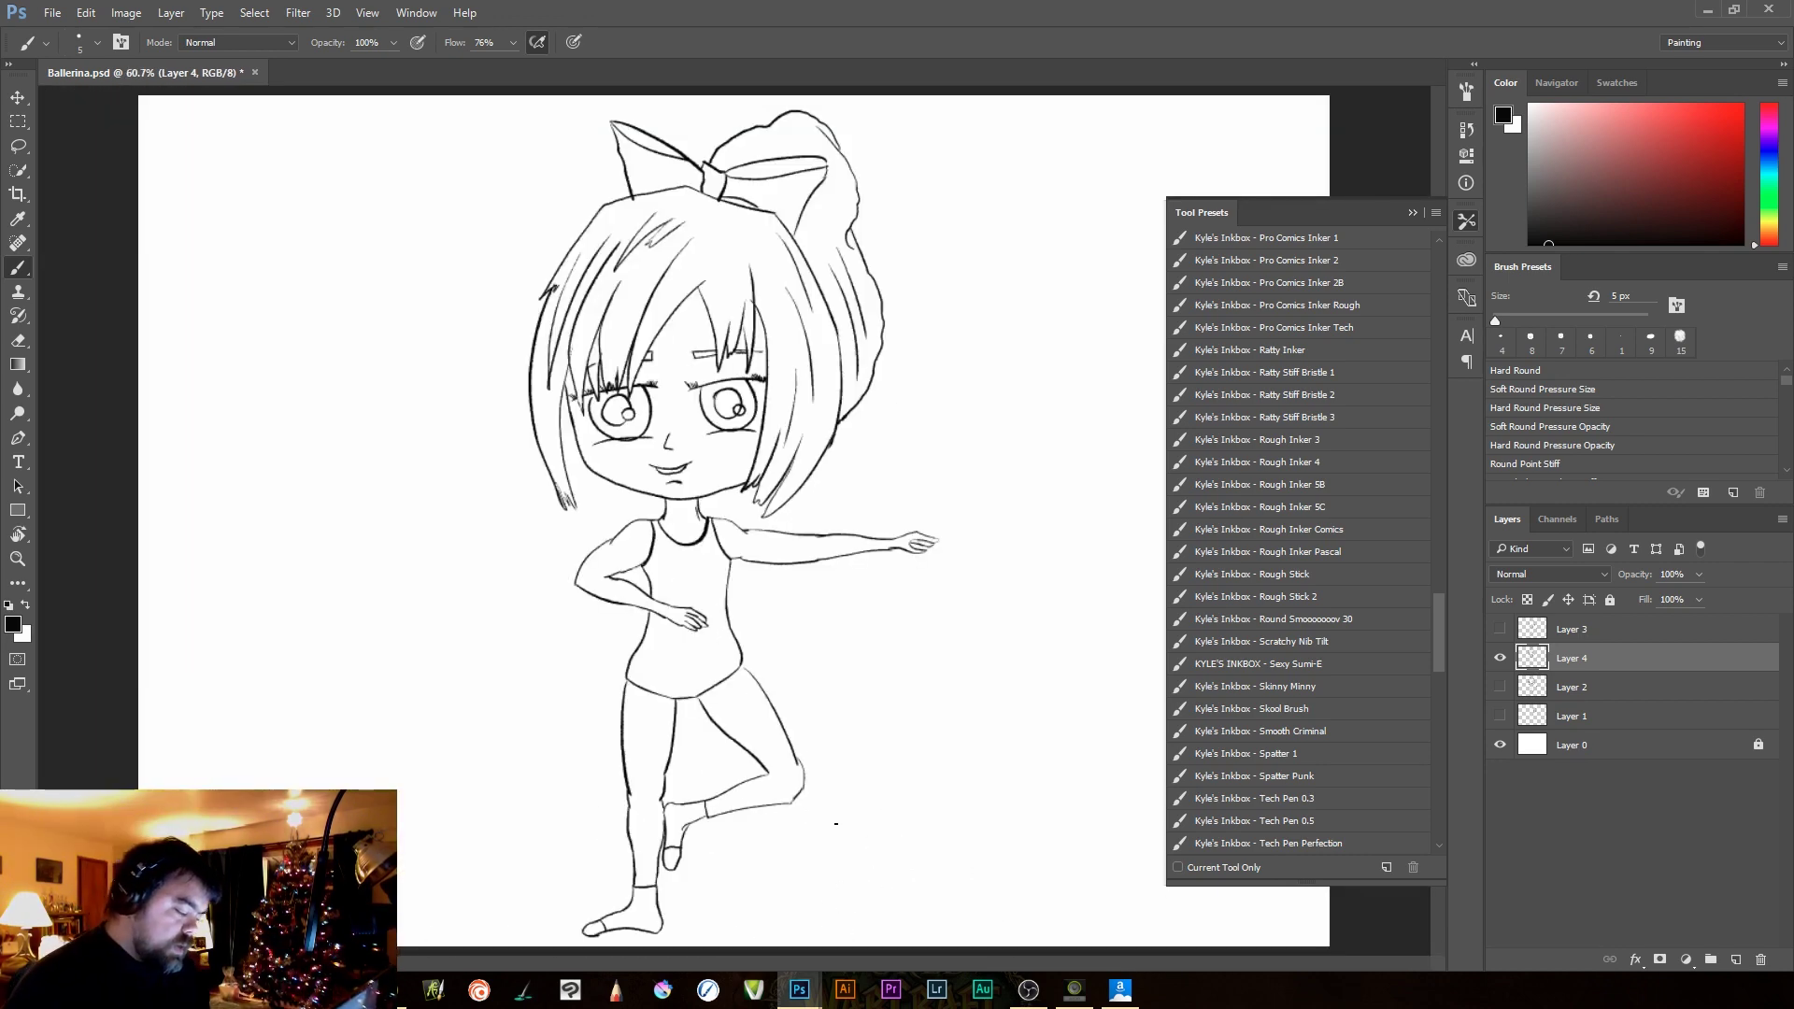
drag(824, 802, 876, 764)
mouse_move(750, 676)
mouse_down()
mouse_move(769, 769)
mouse_move(771, 712)
mouse_move(763, 772)
mouse_up()
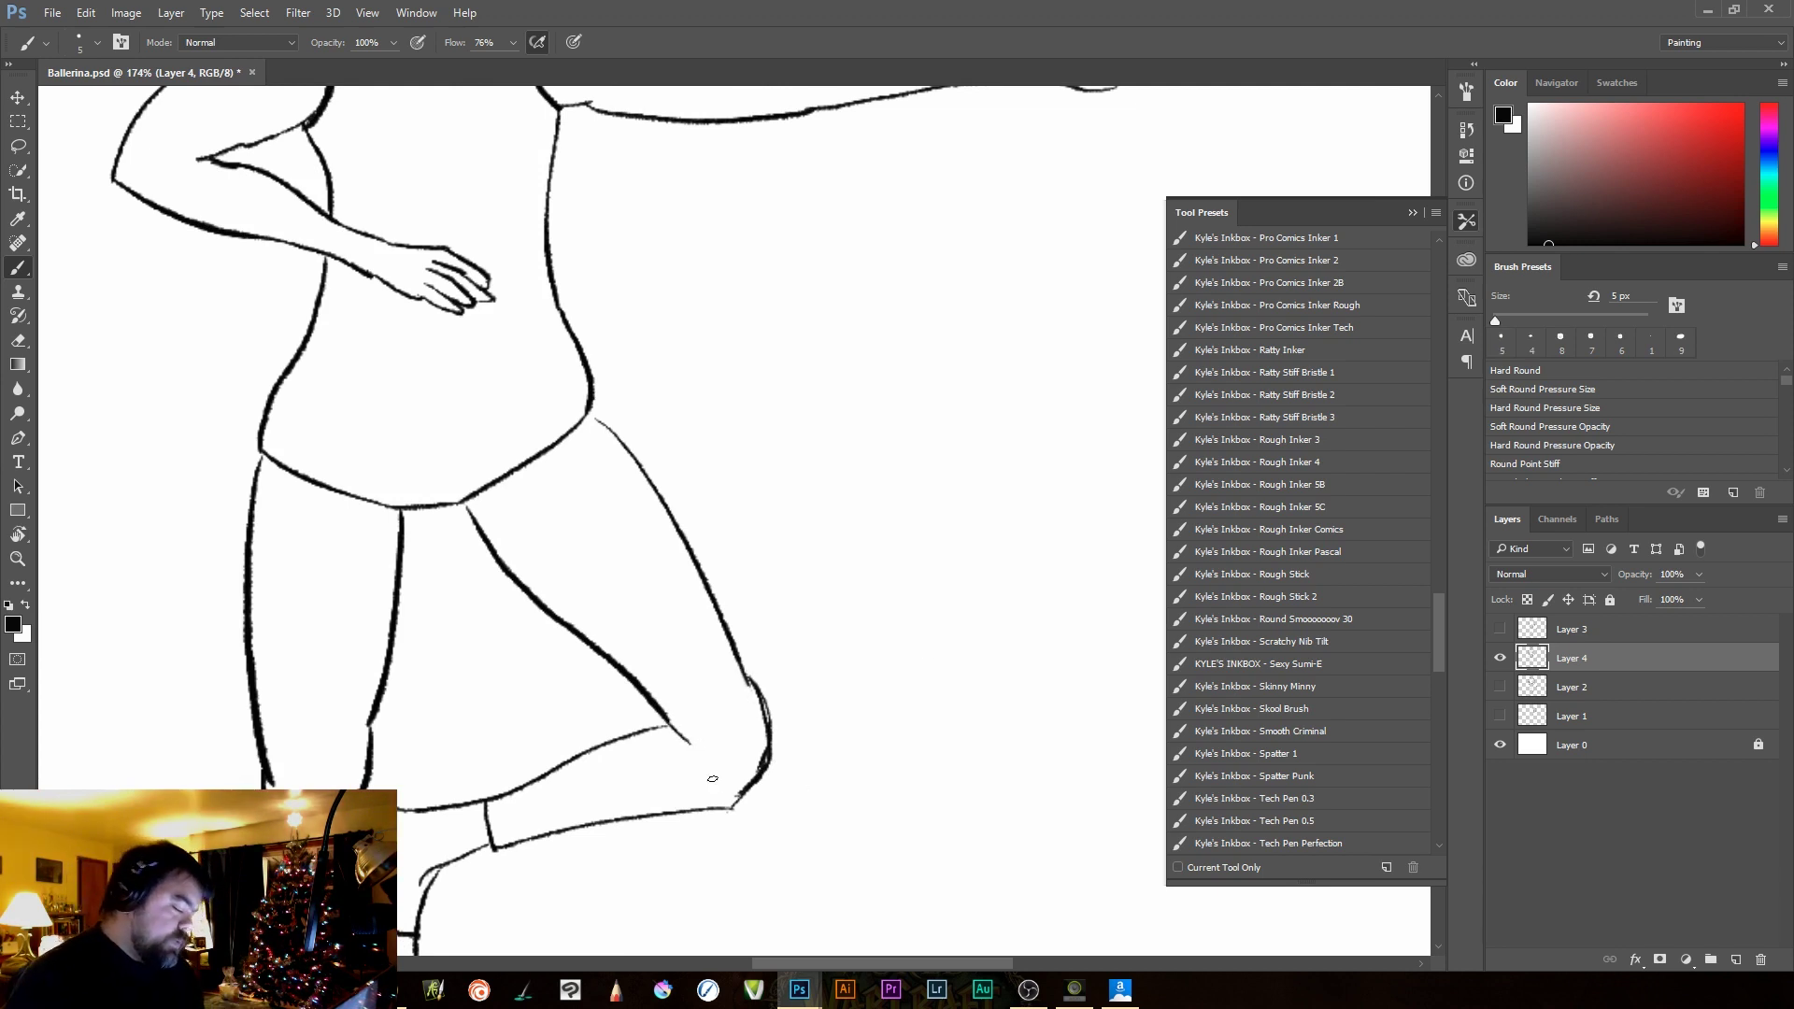
mouse_move(893, 785)
mouse_down()
mouse_move(1064, 612)
mouse_move(838, 725)
mouse_move(850, 733)
mouse_up()
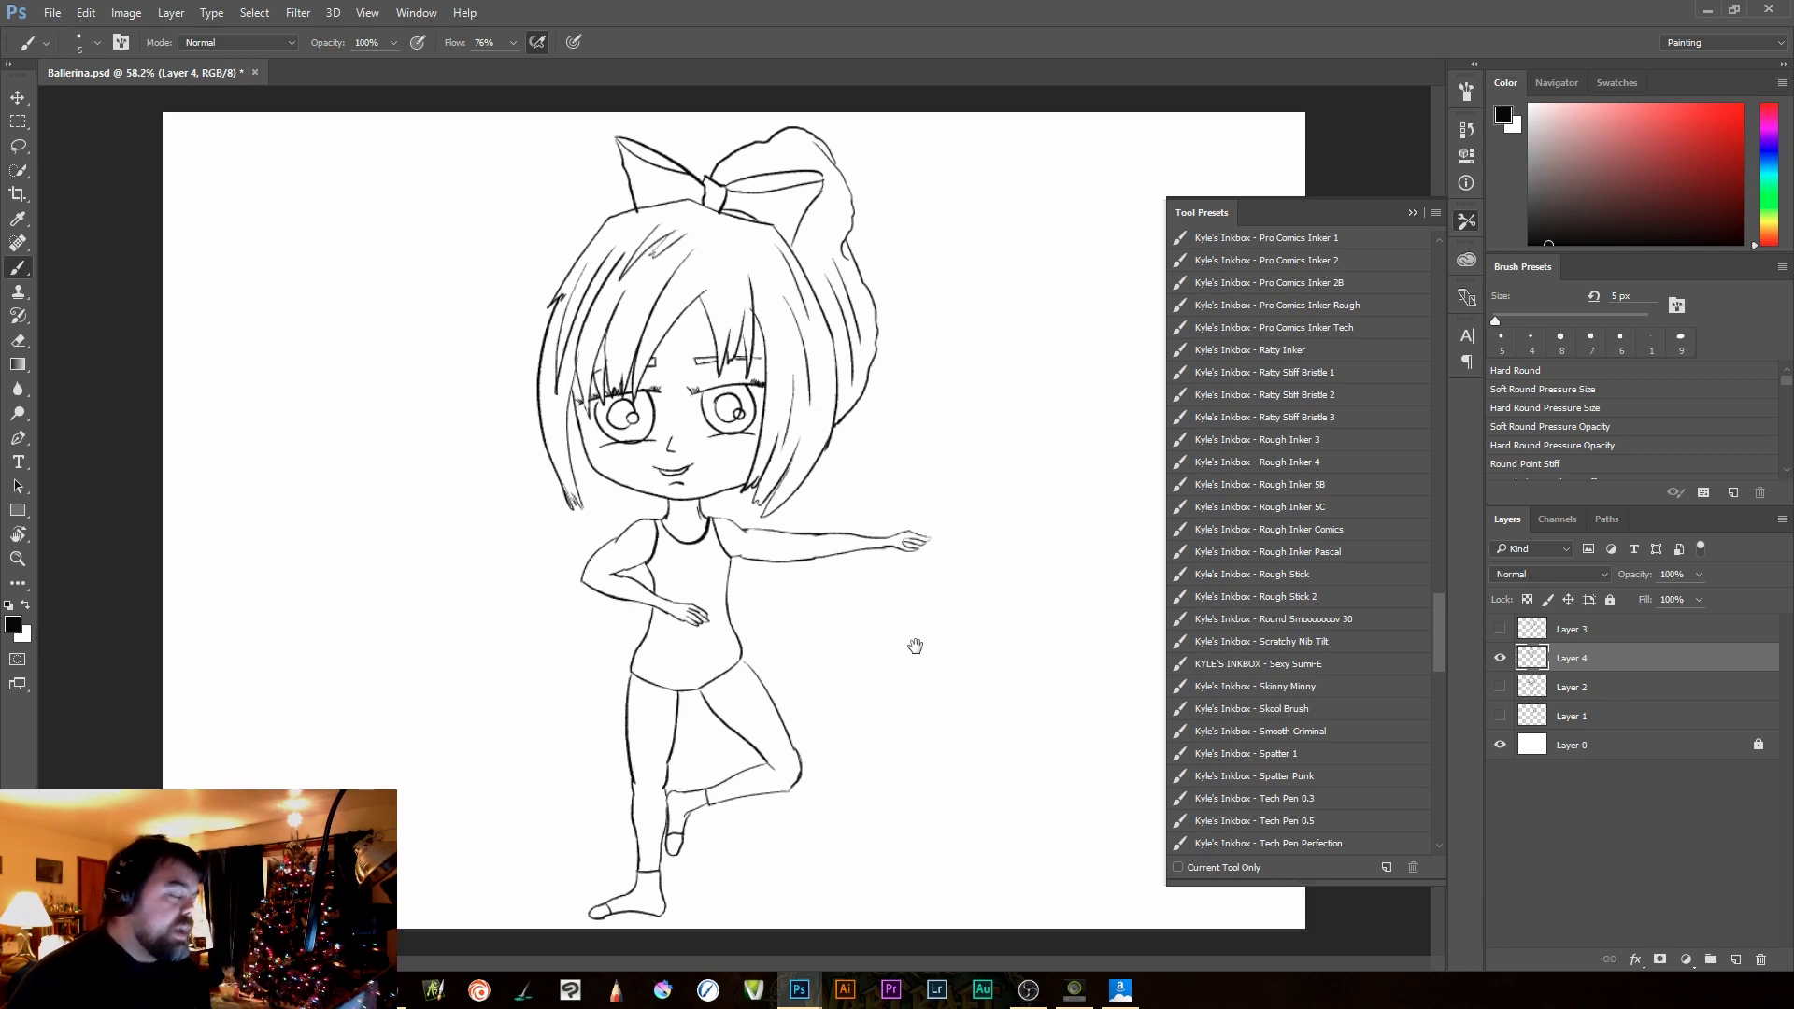
Close the small gaps where the thigh lines meet the leotard's lower edge
drag(741, 412, 795, 441)
mouse_move(596, 132)
mouse_down()
mouse_move(760, 524)
mouse_move(783, 711)
mouse_up()
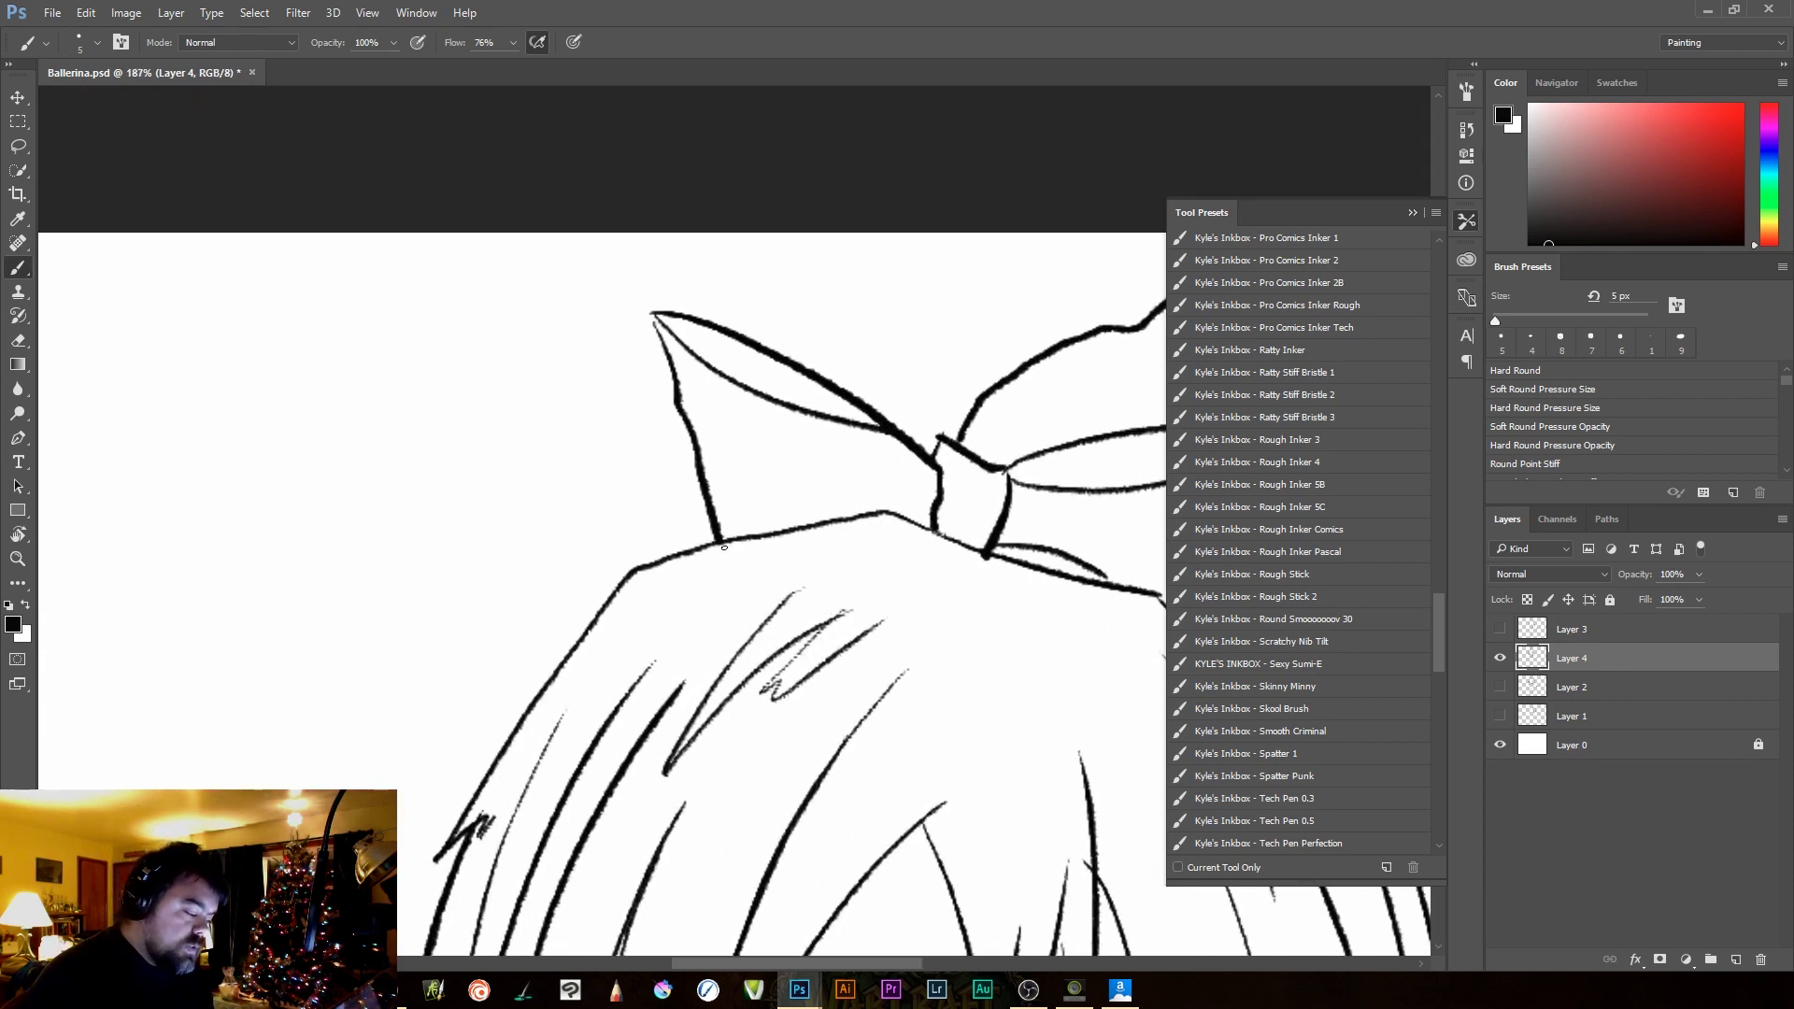
drag(985, 746, 897, 780)
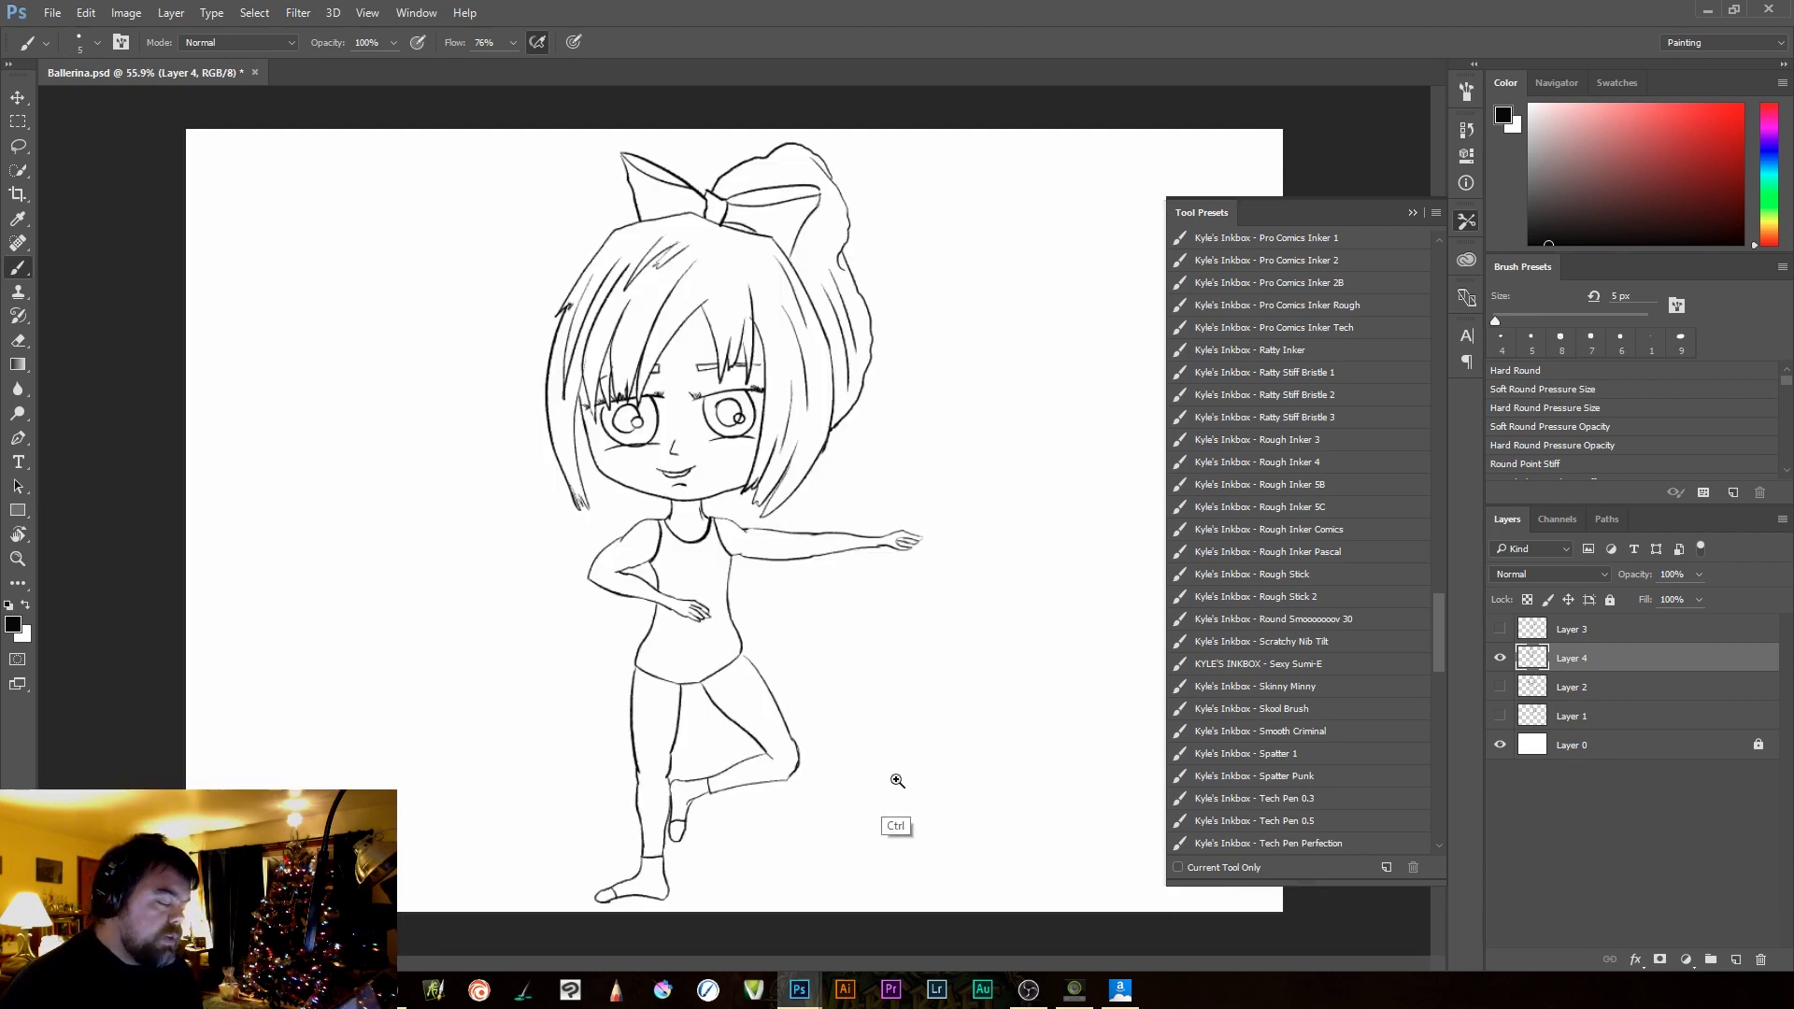
scroll(752, 659, up, 5)
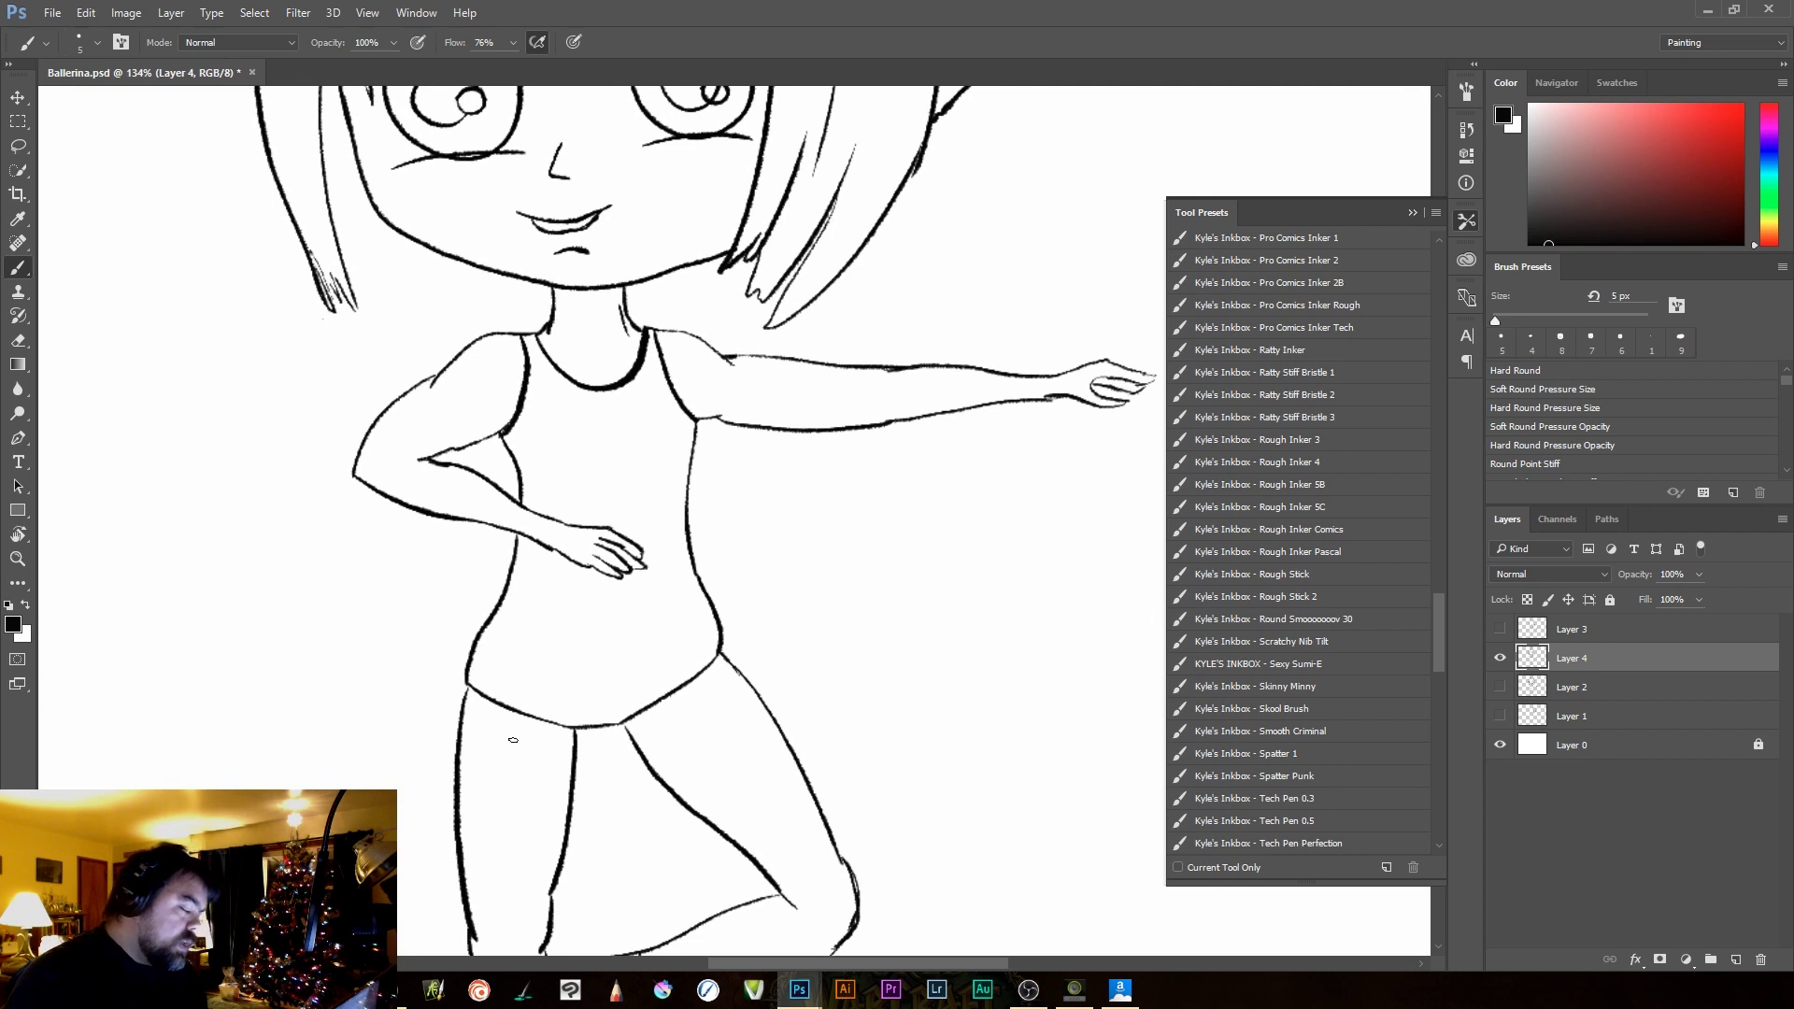
drag(472, 689, 469, 707)
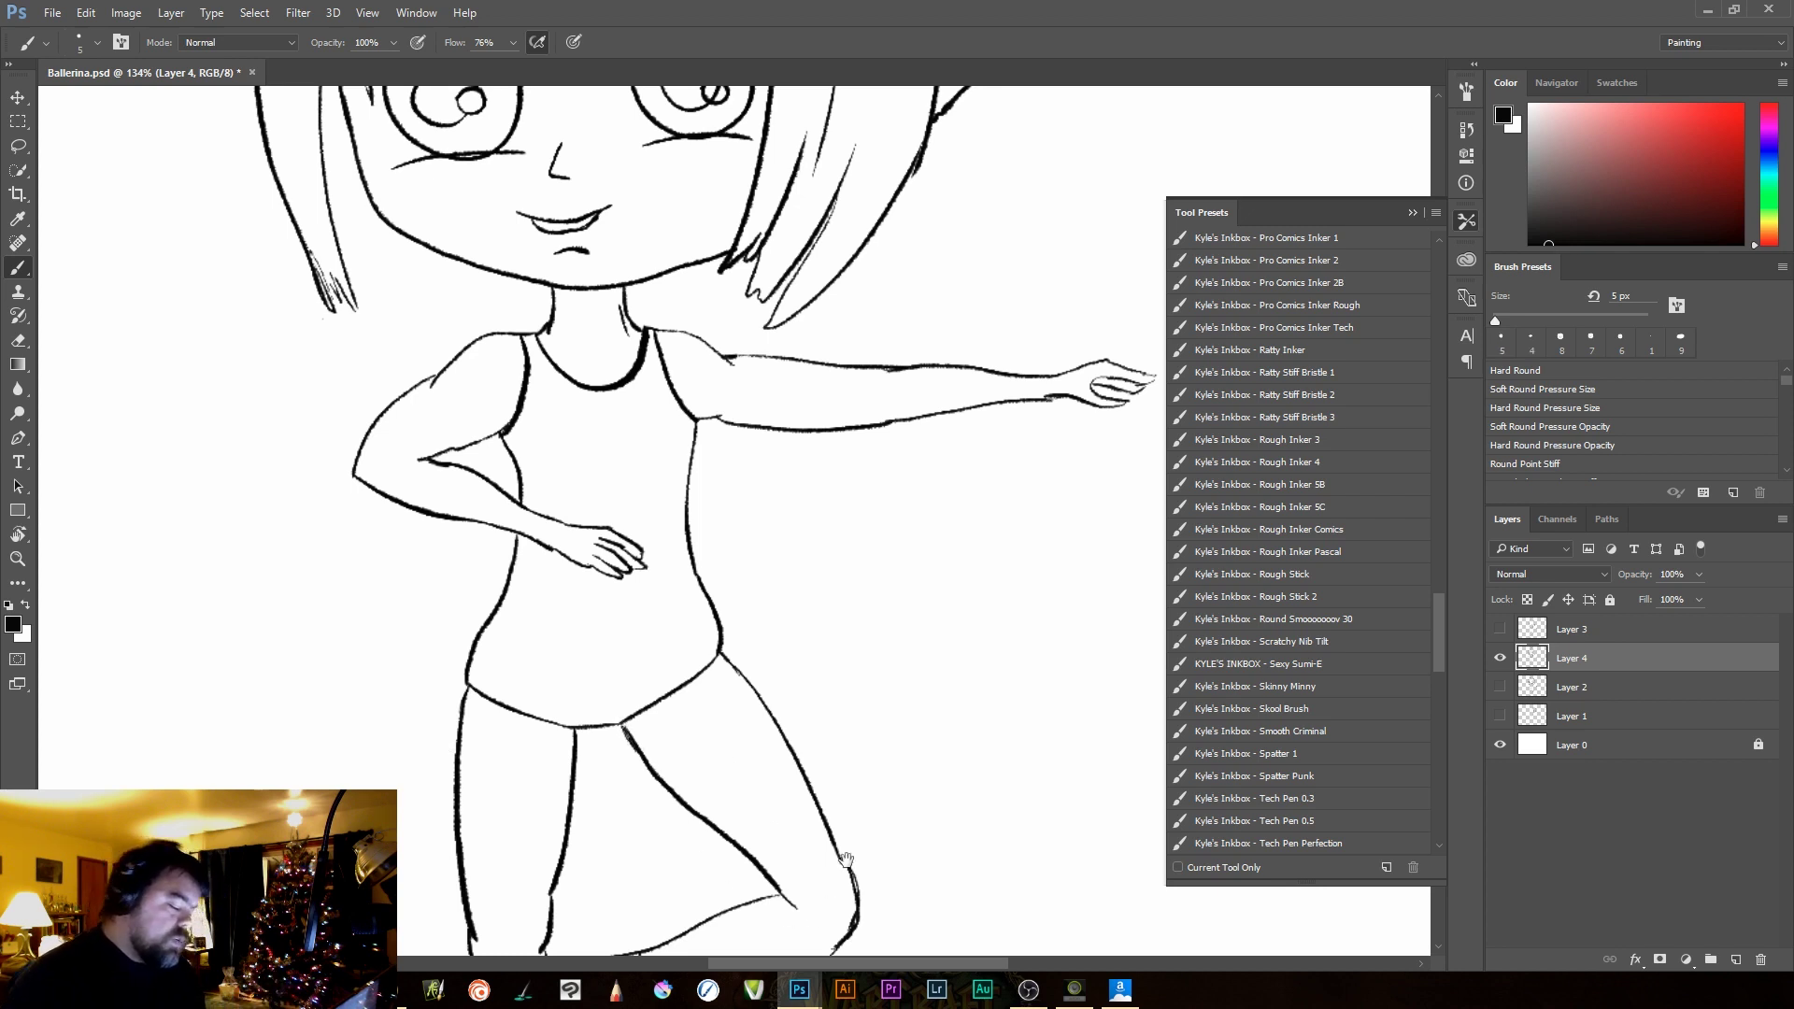
drag(845, 858, 953, 449)
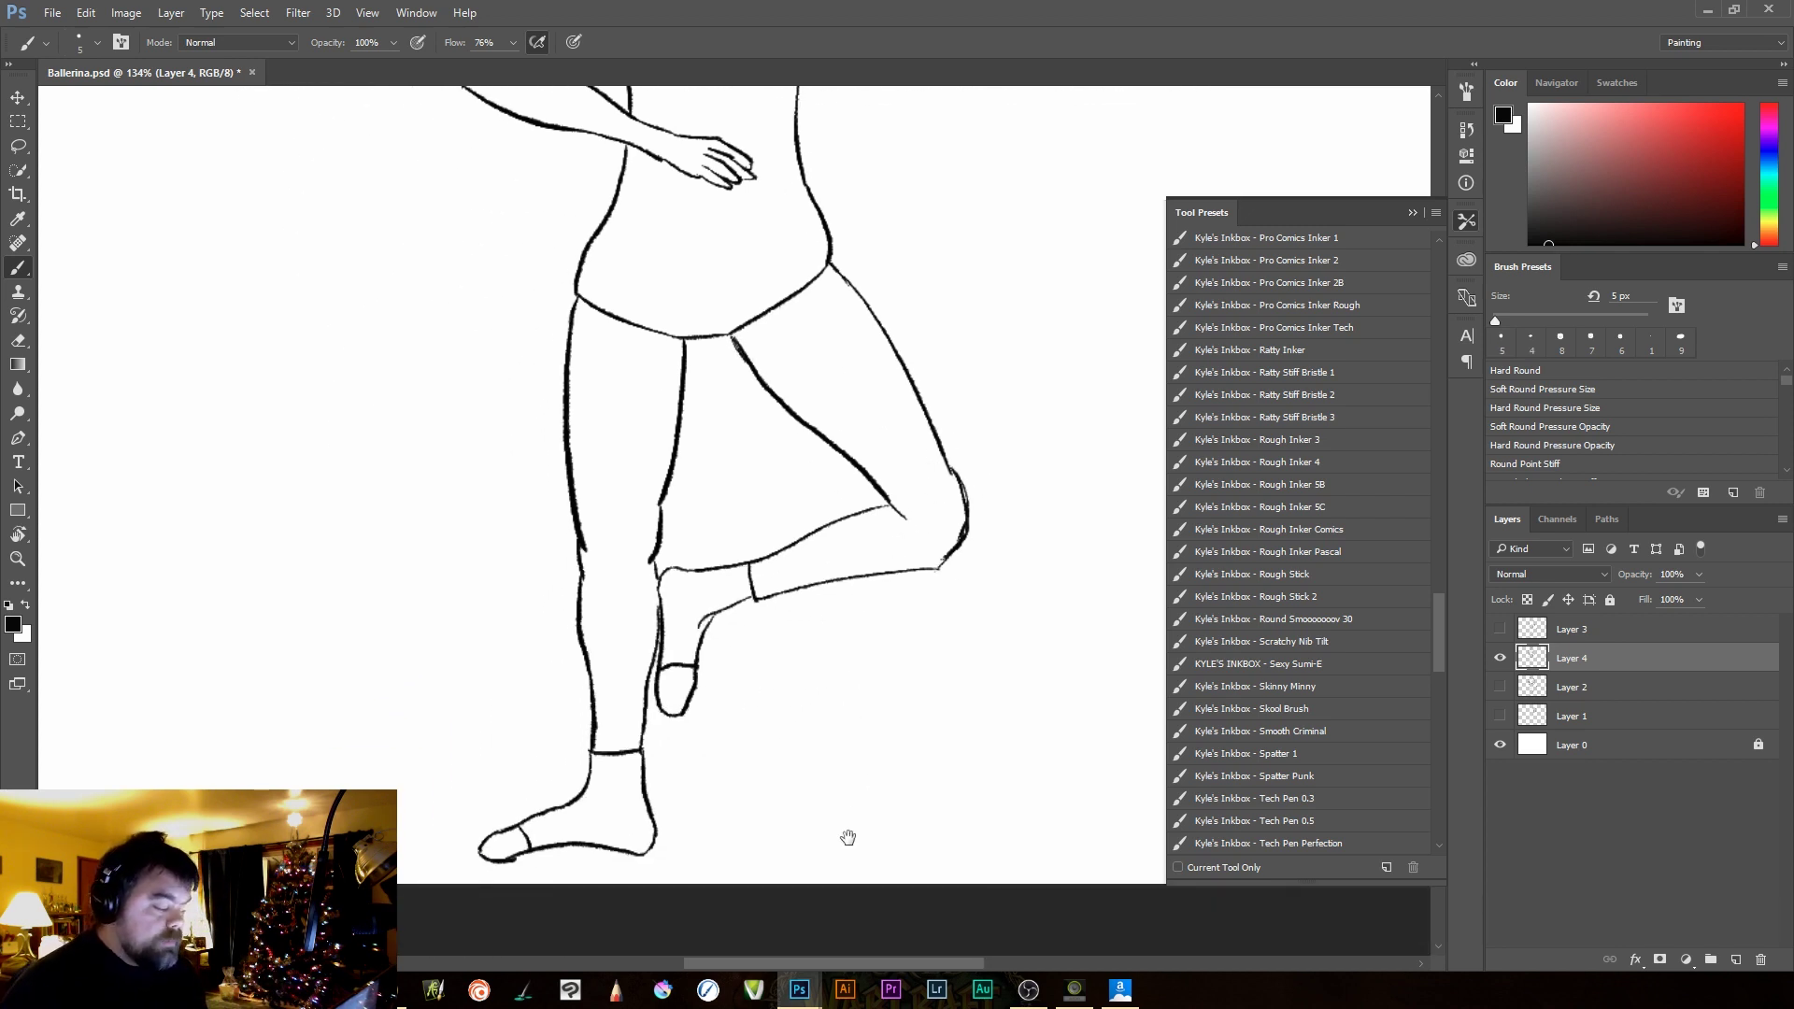
key(ctrl)
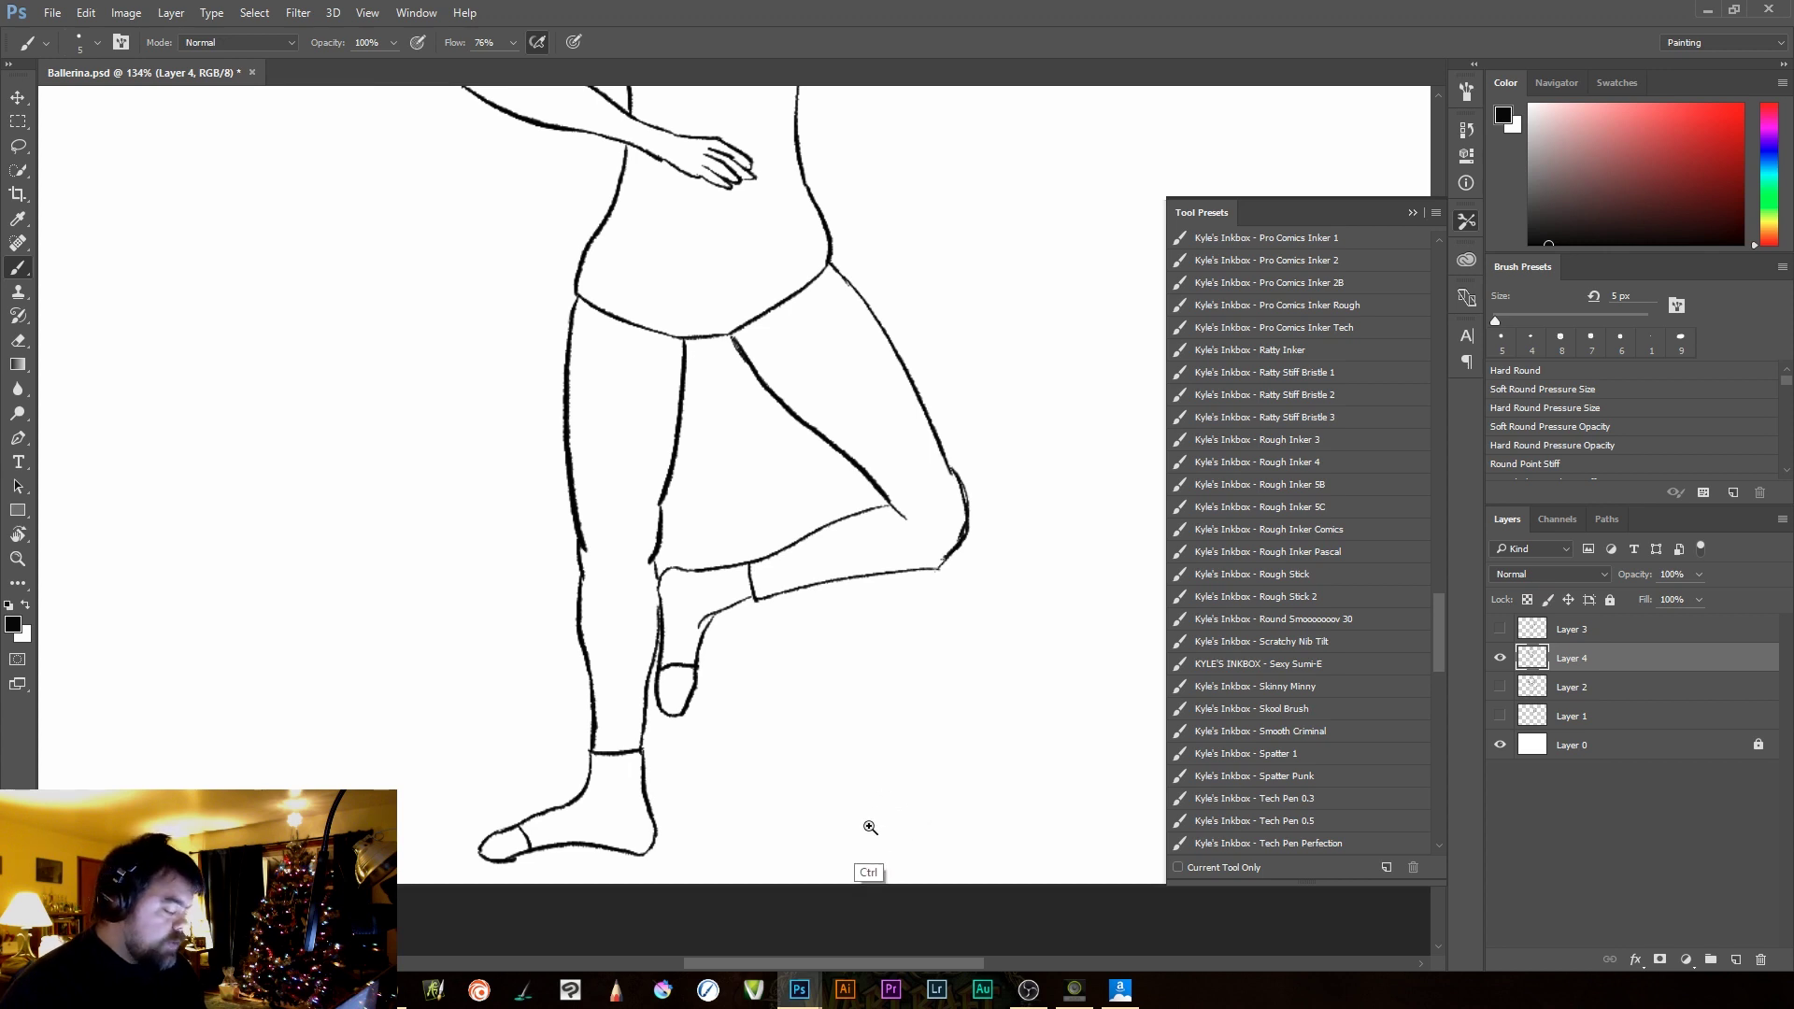